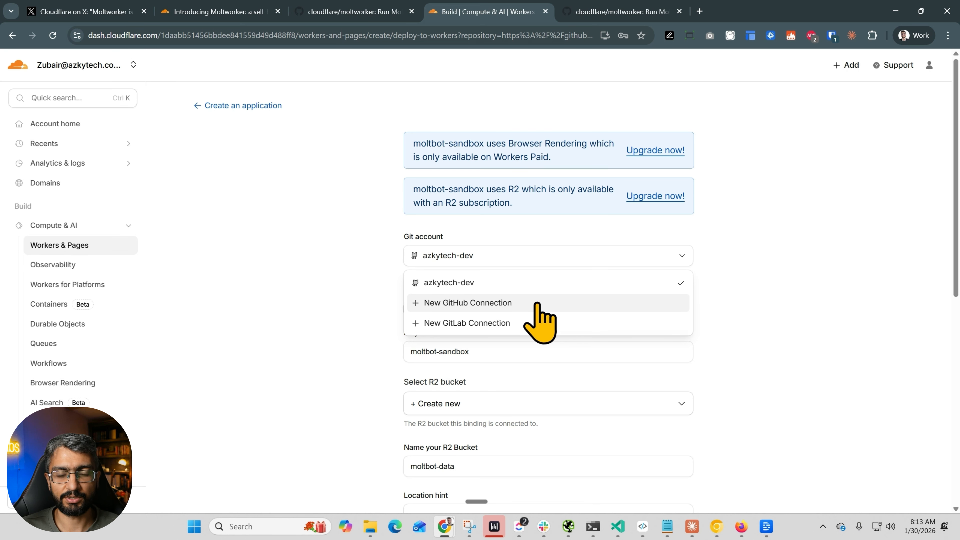
# Add a new GitHub connection authorized for all repositories and enable creation of a private Git repository
pyautogui.click(539, 305)
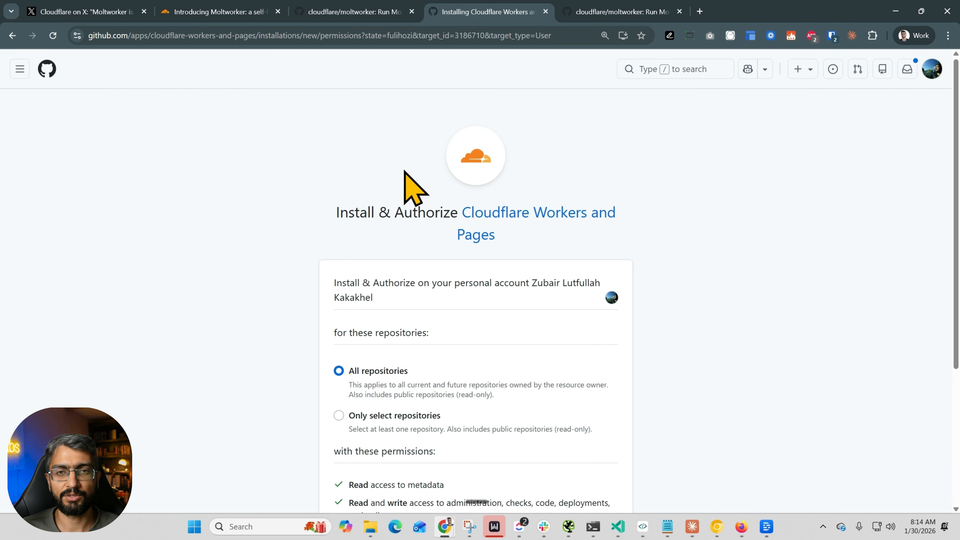
pyautogui.scroll(-5, 404, 171)
pyautogui.click(398, 365)
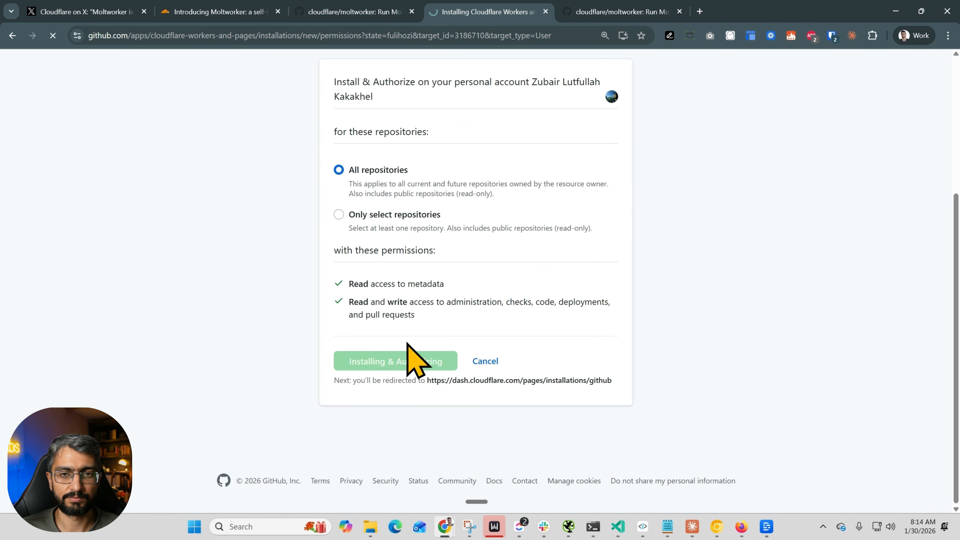
pyautogui.click(473, 206)
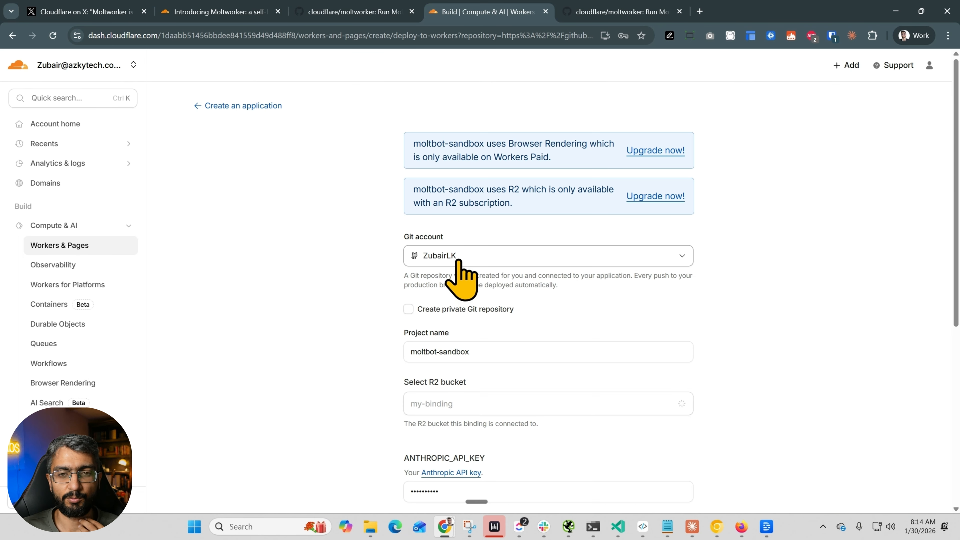
pyautogui.click(408, 310)
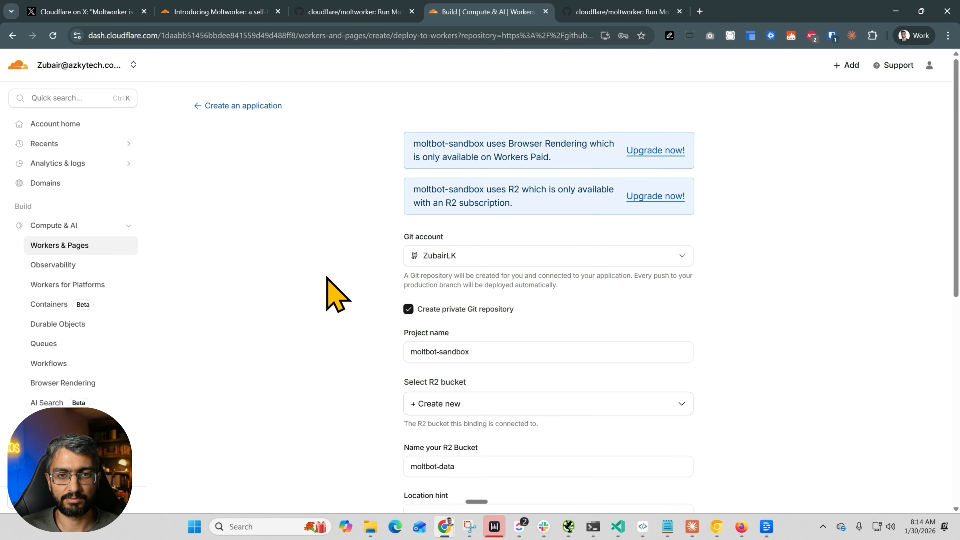
# Choose to create a new R2 bucket for the moltbot-sandbox project
pyautogui.scroll(-2, 351, 303)
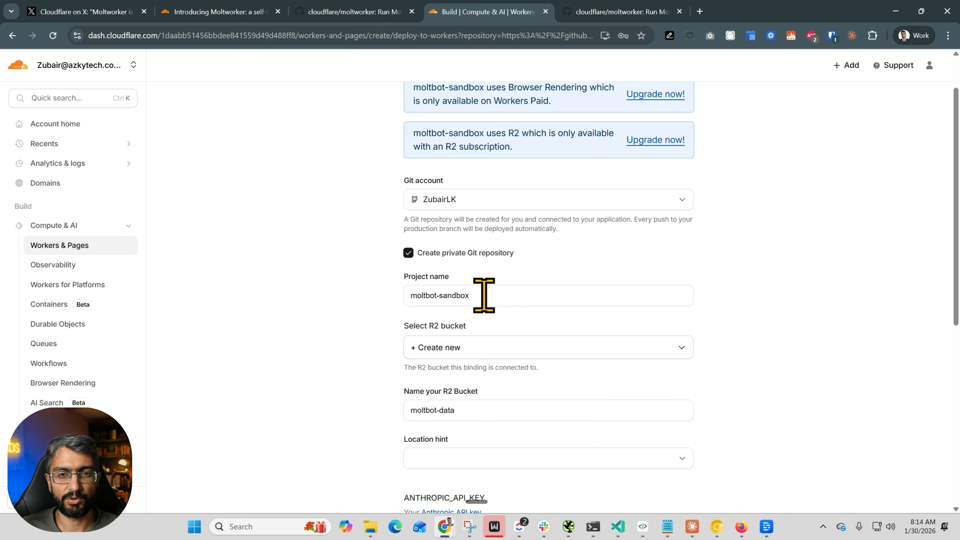
pyautogui.scroll(-4, 325, 295)
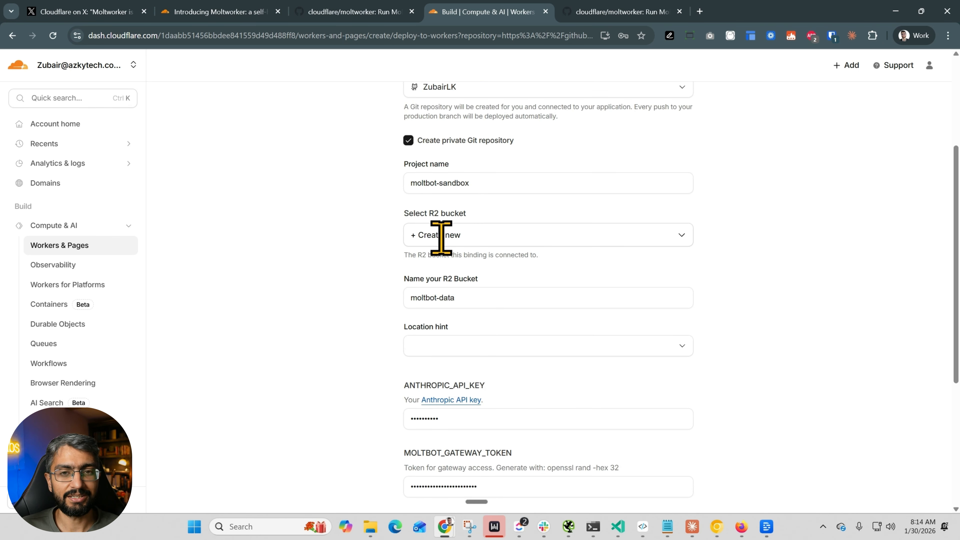
pyautogui.click(465, 235)
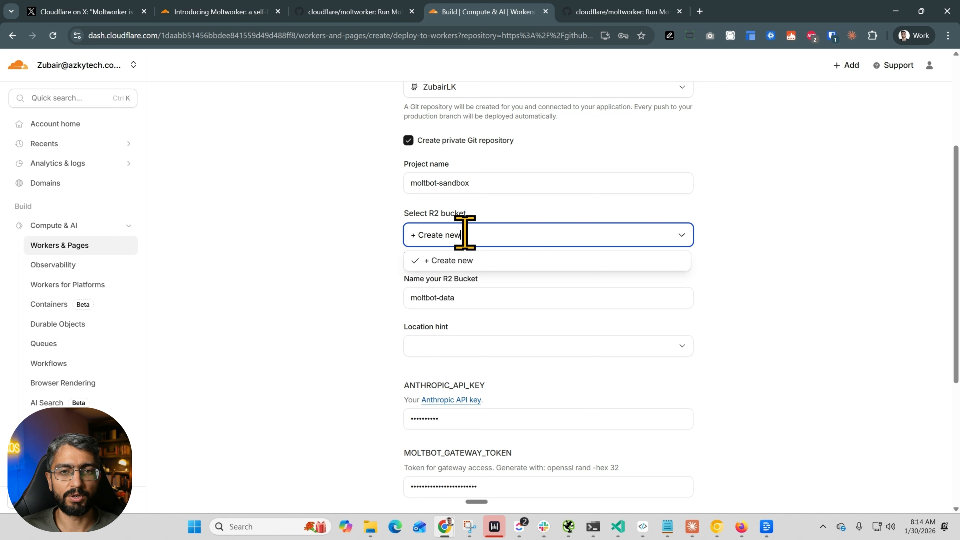
pyautogui.click(467, 261)
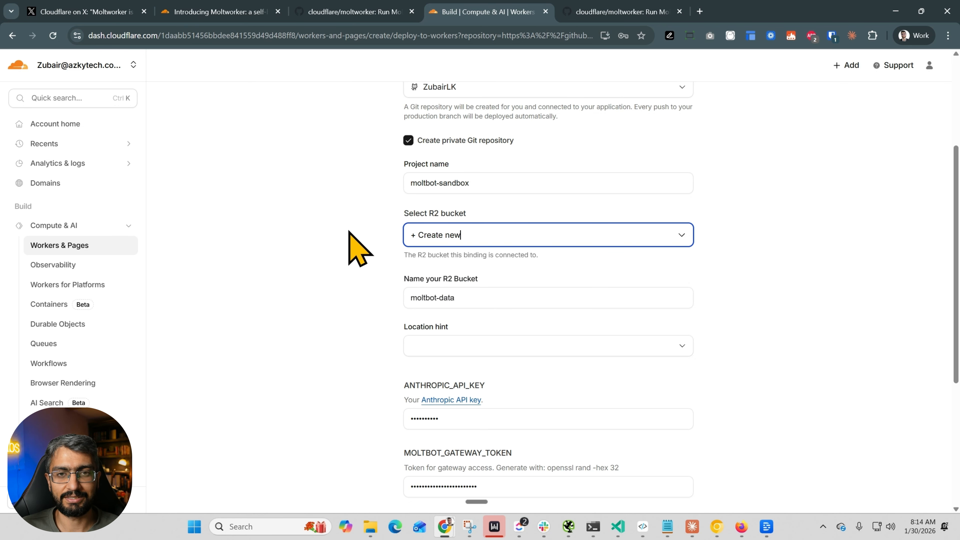
pyautogui.scroll(-1, 348, 231)
pyautogui.click(469, 242)
pyautogui.click(338, 249)
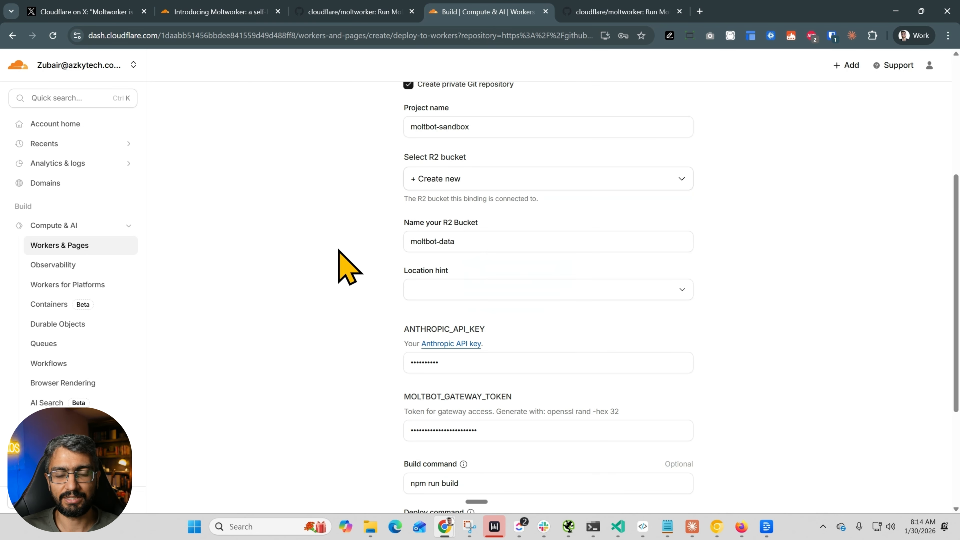
# Set the location hint of the R2 bucket to Asia-Pacific (APAC)
pyautogui.scroll(-1, 338, 251)
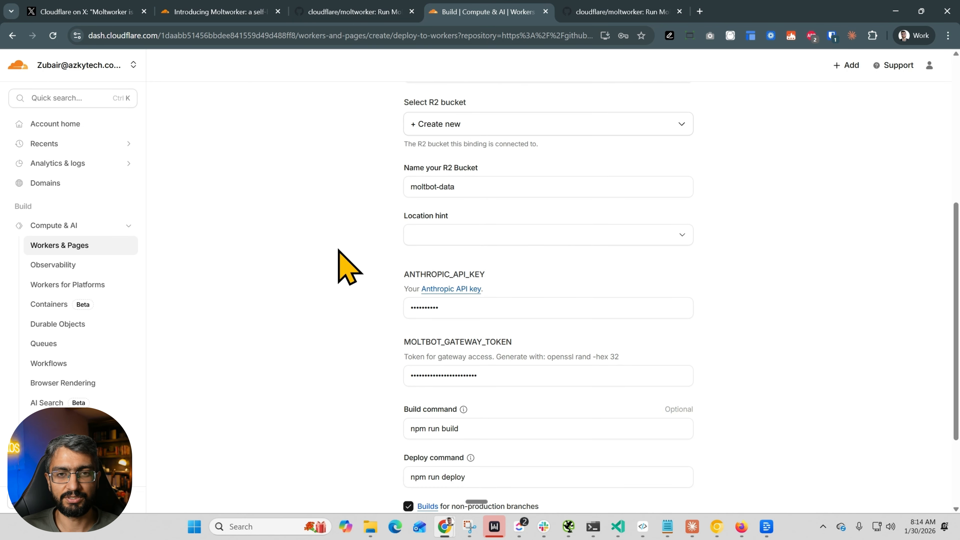
pyautogui.click(548, 235)
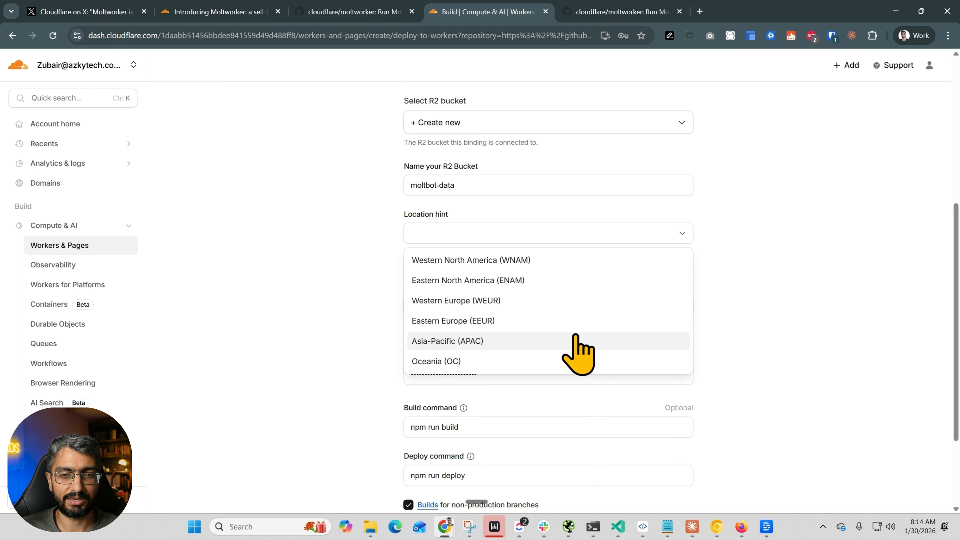
pyautogui.click(579, 342)
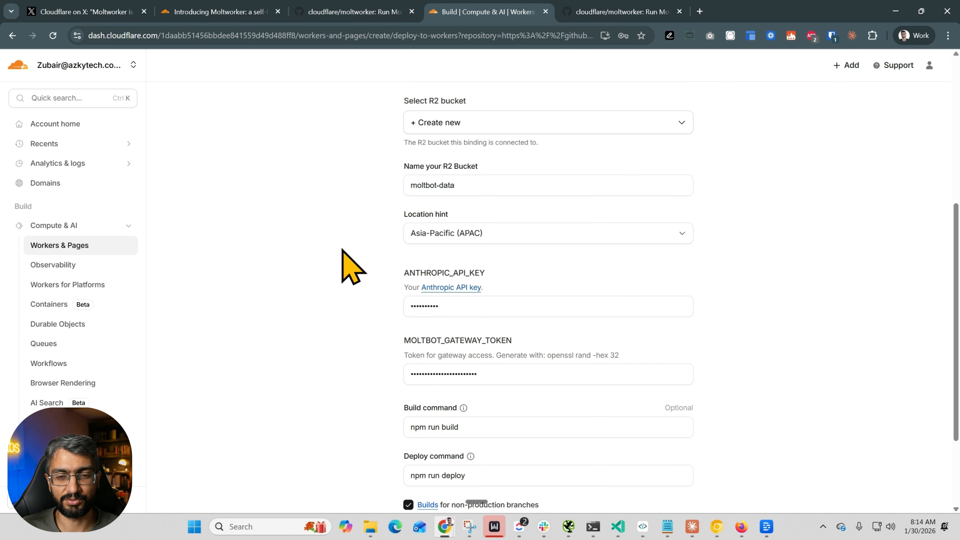
# In the Claude Console, create an API key named moltworker in the Default workspace and copy the key
pyautogui.scroll(-1, 342, 251)
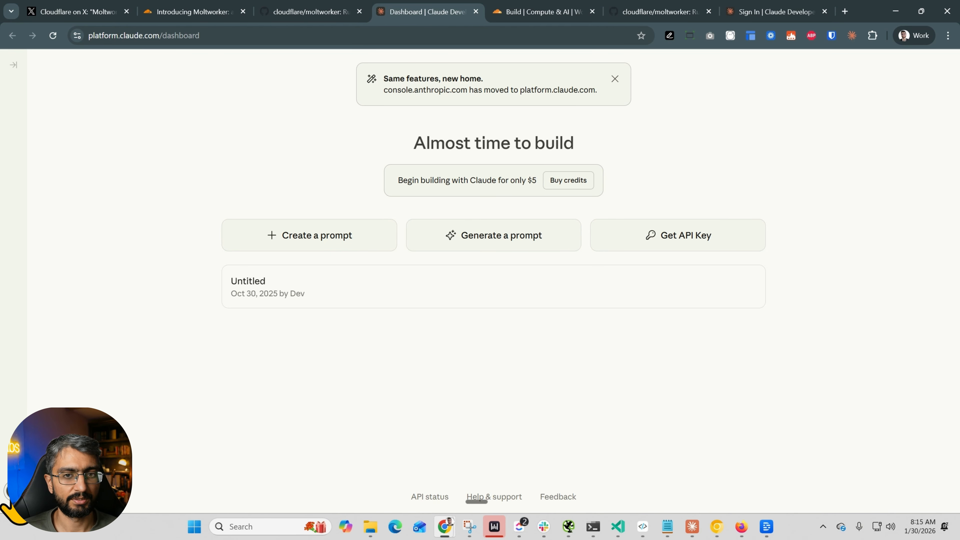
pyautogui.click(14, 65)
pyautogui.click(68, 365)
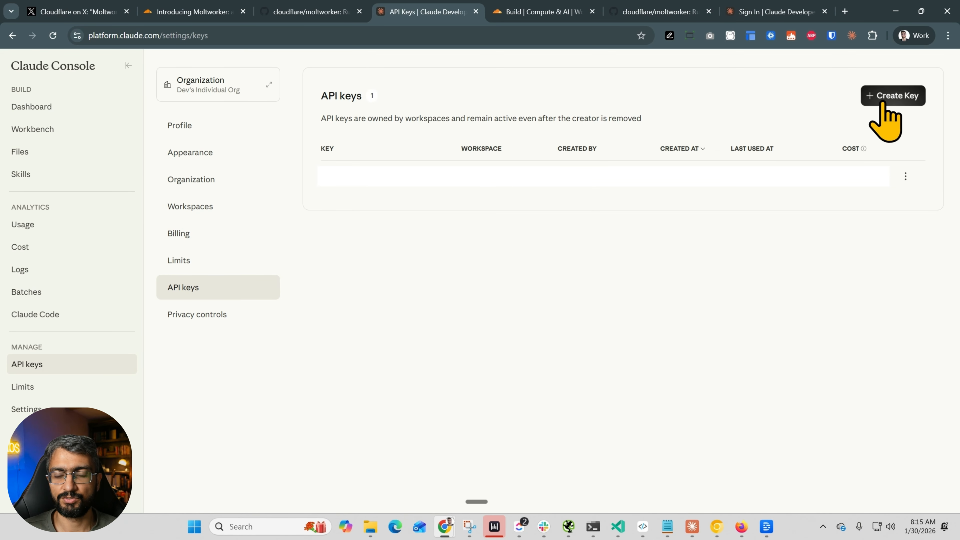
pyautogui.click(885, 99)
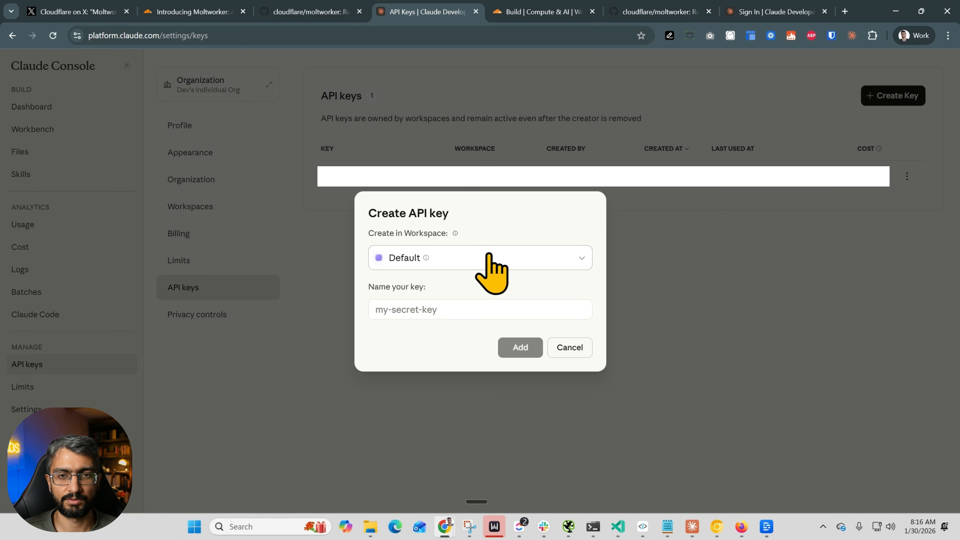
pyautogui.click(497, 273)
pyautogui.click(455, 297)
pyautogui.click(452, 308)
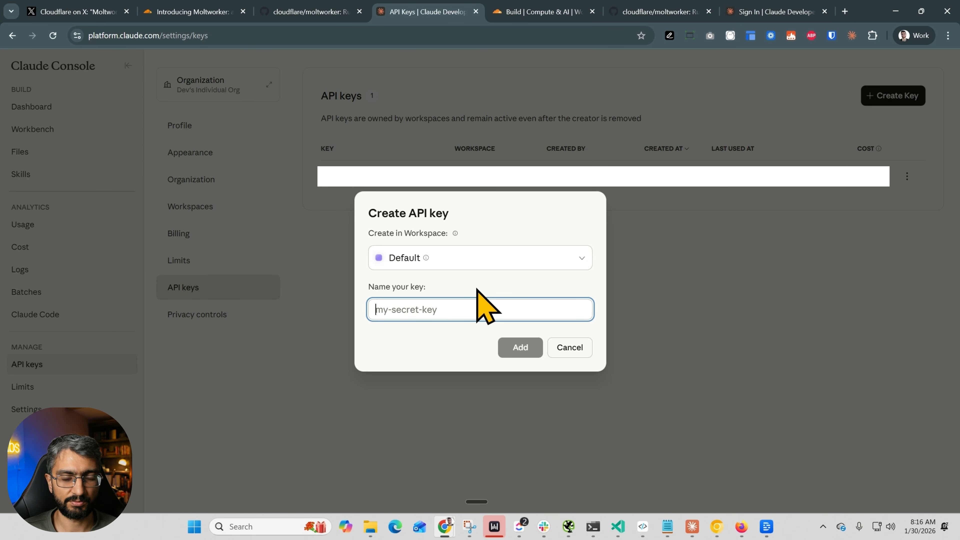
pyautogui.write('cl')
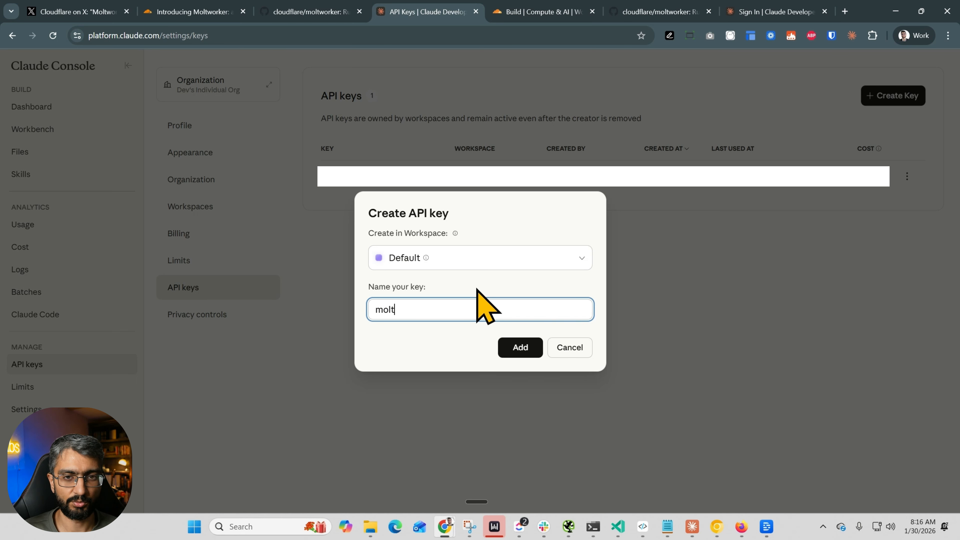
pyautogui.click(519, 359)
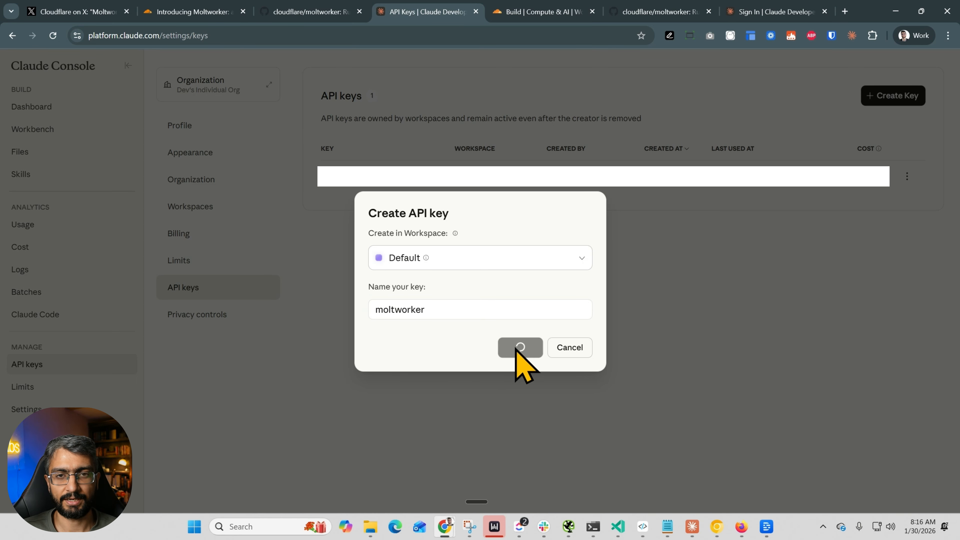
pyautogui.click(556, 311)
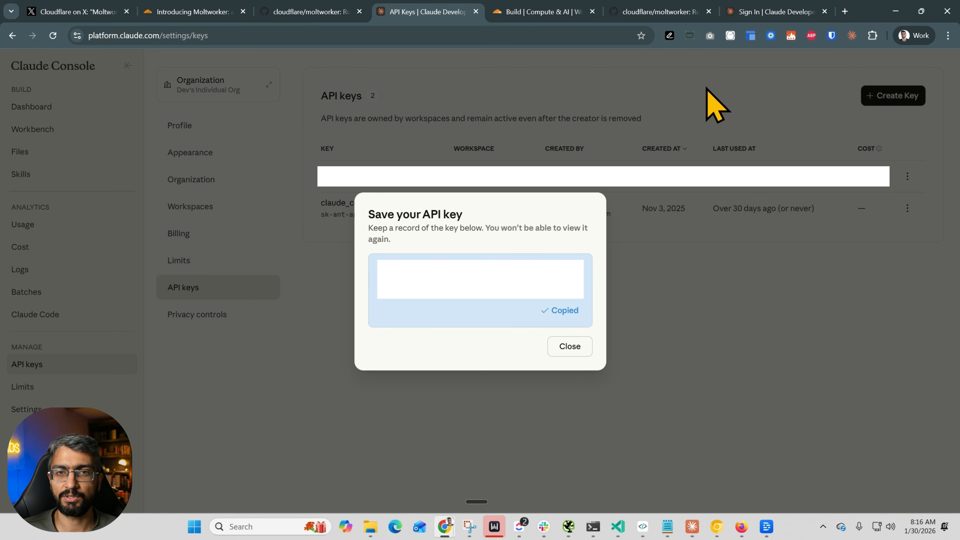
# Return to the Cloudflare deployment form and paste the copied key as the ANTHROPIC_API_KEY value
pyautogui.click(538, 12)
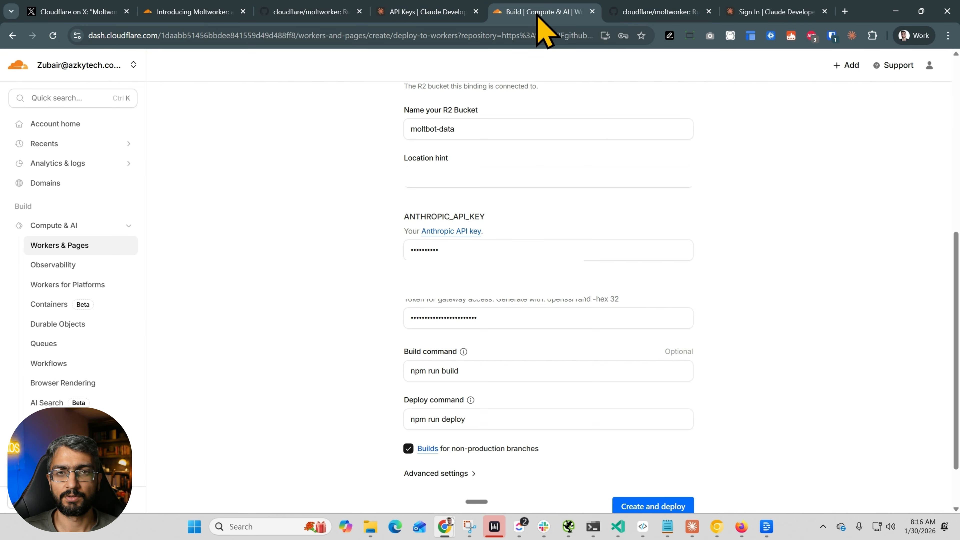
pyautogui.hotkey('ctrl', 'v')
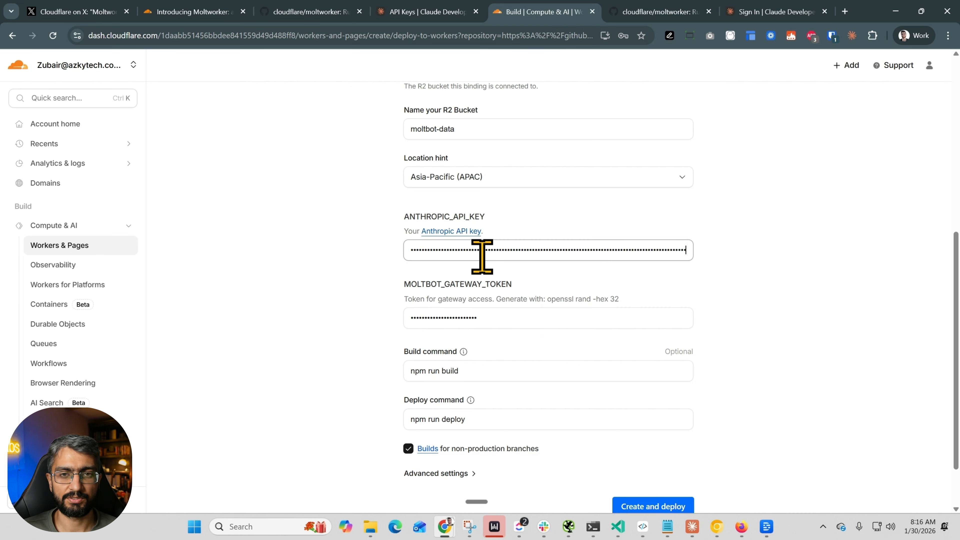
pyautogui.click(369, 273)
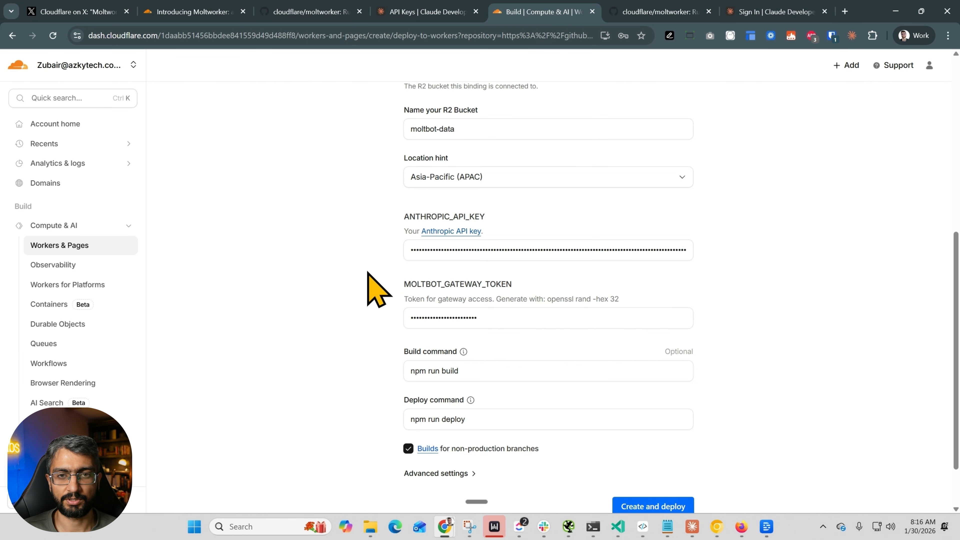
# Clear the prefilled MOLTBOT_GATEWAY_TOKEN value in the deployment form
pyautogui.click(517, 316)
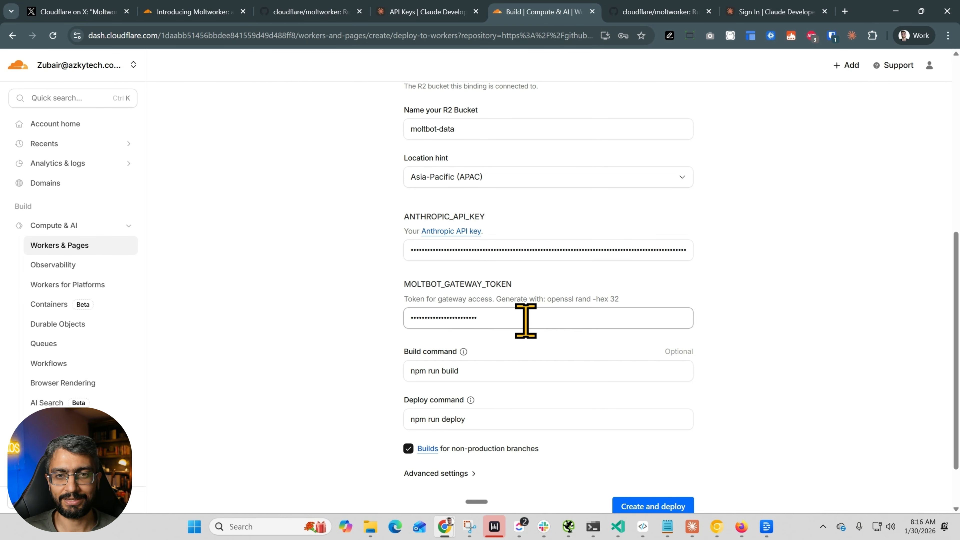
pyautogui.moveTo(543, 321); pyautogui.dragTo(272, 304)
pyautogui.click(217, 304)
pyautogui.doubleClick(461, 314)
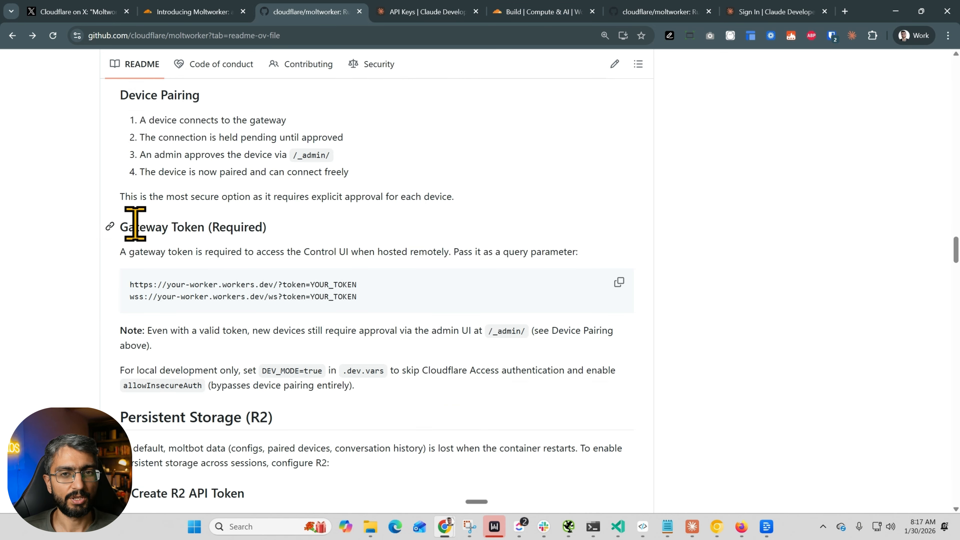
# Examine the Gateway Token section of the moltworker README on GitHub, including the example URL with the token parameter
pyautogui.moveTo(135, 227); pyautogui.dragTo(343, 251)
pyautogui.click(275, 216)
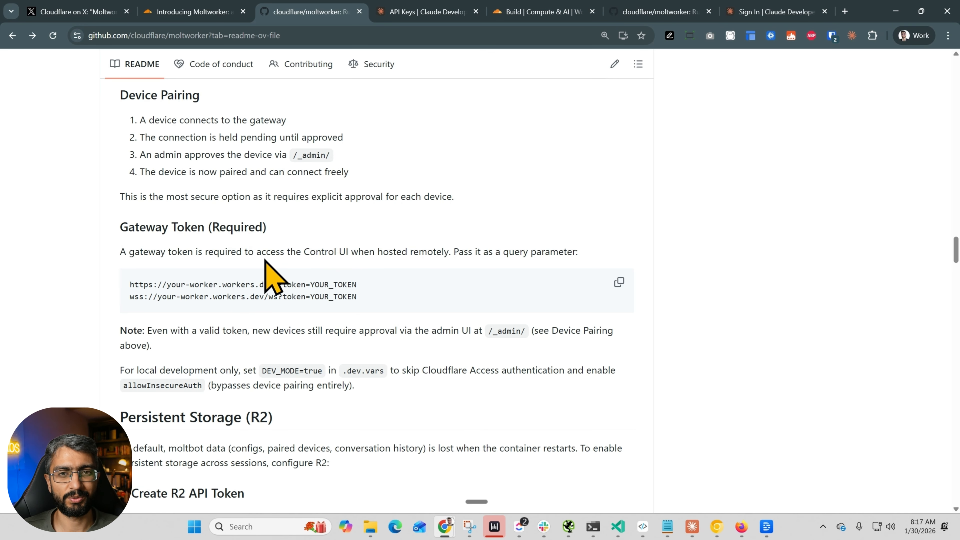
pyautogui.moveTo(284, 251); pyautogui.dragTo(444, 247)
pyautogui.moveTo(381, 284); pyautogui.dragTo(87, 272)
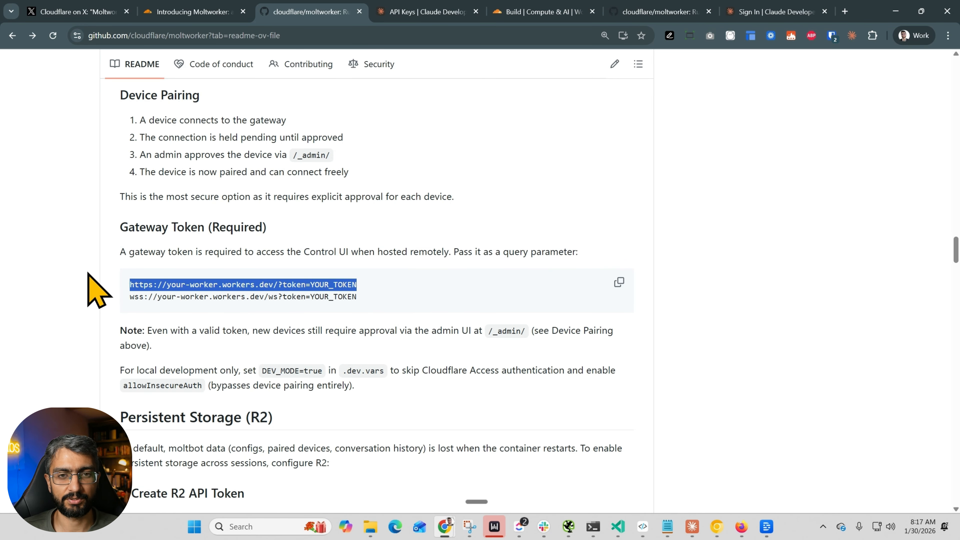
pyautogui.click(325, 279)
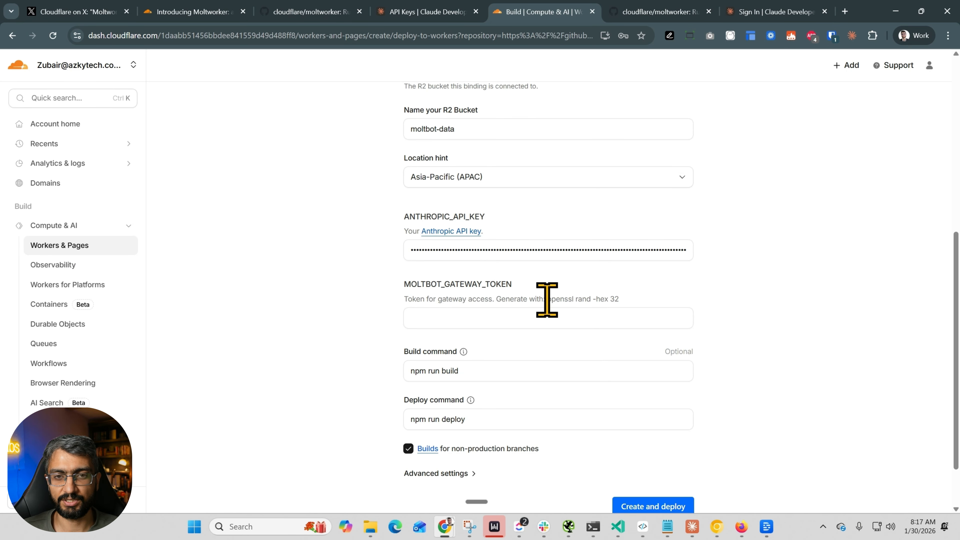
# Copy the command openssl rand -hex 32 from the gateway token hint and run it in an Ubuntu terminal
pyautogui.moveTo(619, 299); pyautogui.dragTo(548, 299)
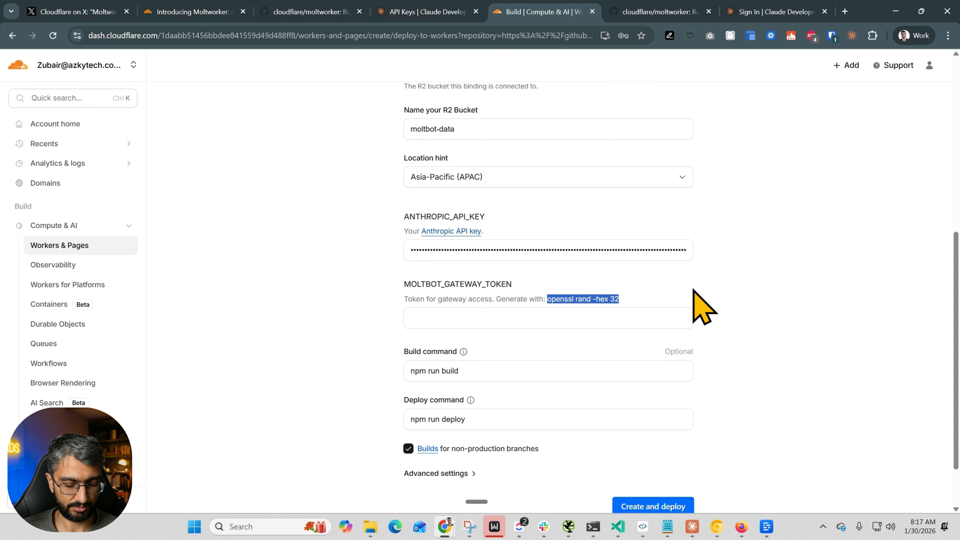
pyautogui.press('super')
pyautogui.write('ubuntu')
pyautogui.press('Return')
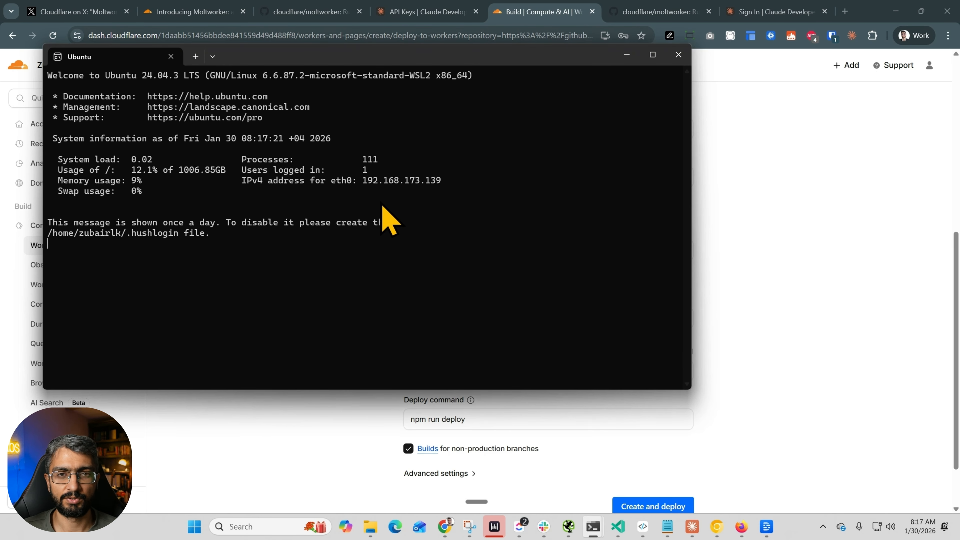
pyautogui.hotkey('ctrl', 'v')
pyautogui.press('Return')
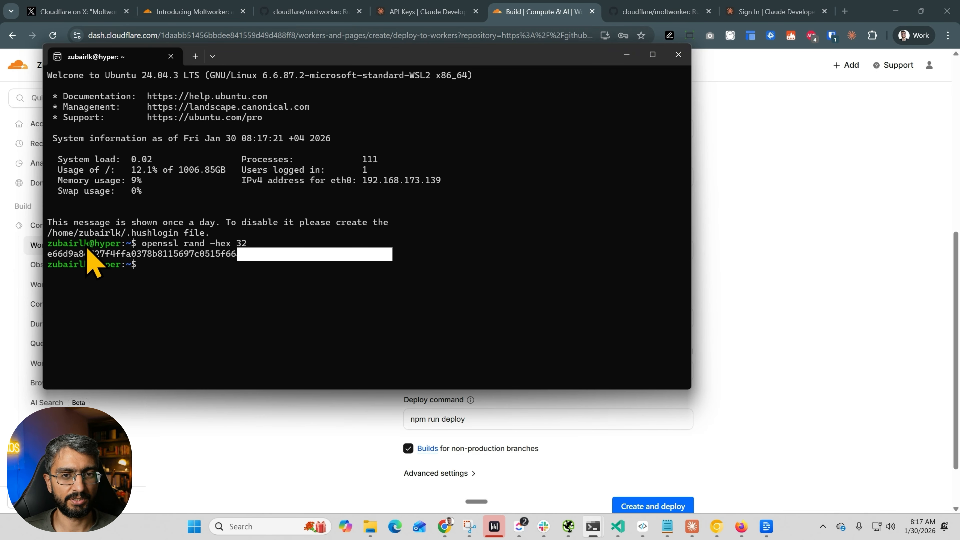
# Copy the generated token from the terminal and paste it as the MOLTBOT_GATEWAY_TOKEN value in the deployment form
pyautogui.moveTo(51, 259); pyautogui.dragTo(290, 261)
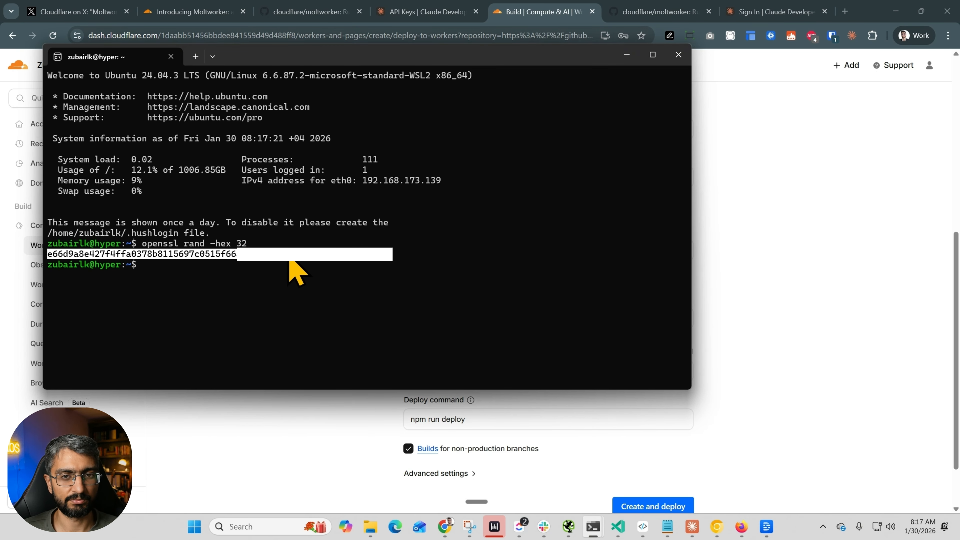
pyautogui.click(610, 312)
pyautogui.hotkey('ctrl', 'v')
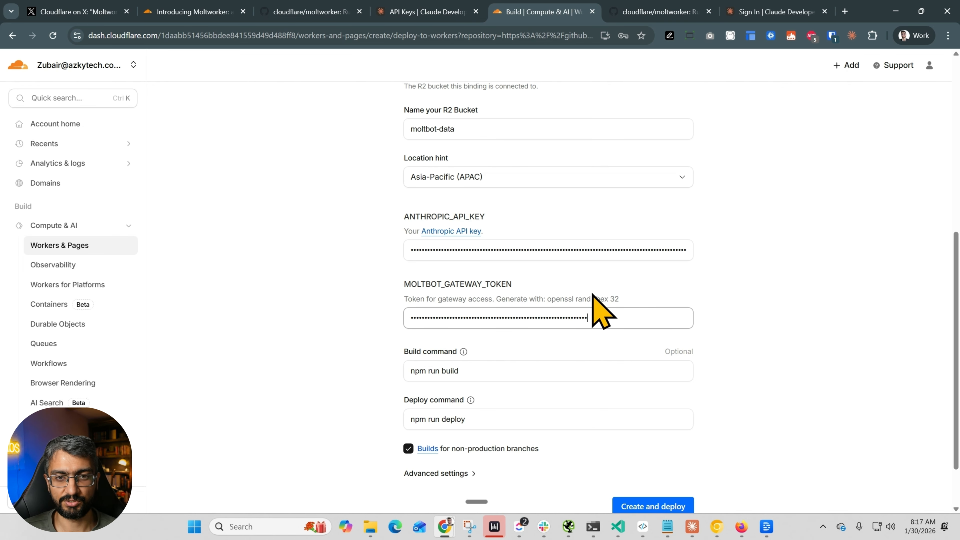
# Create and deploy the moltbot-sandbox application with the default build and deploy commands
pyautogui.scroll(-1, 589, 287)
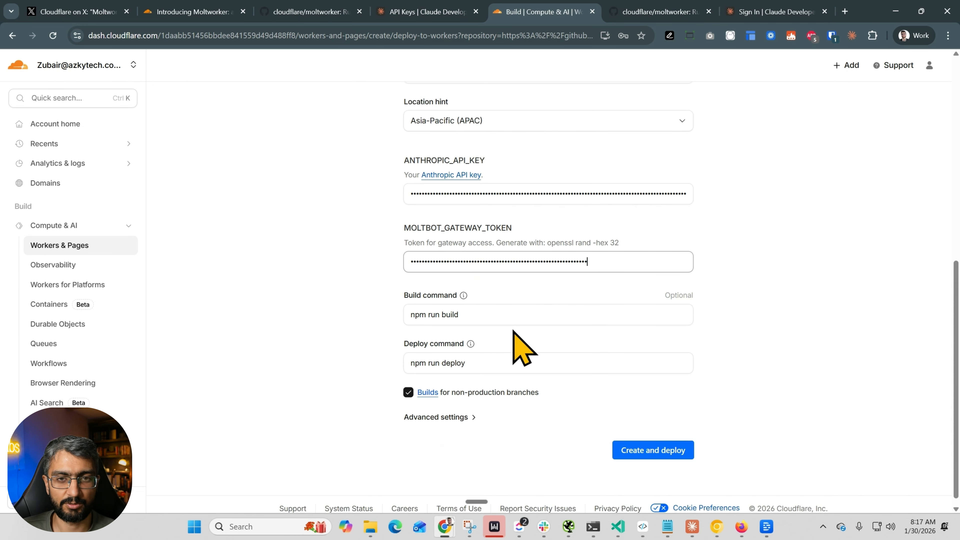
pyautogui.scroll(-1, 700, 423)
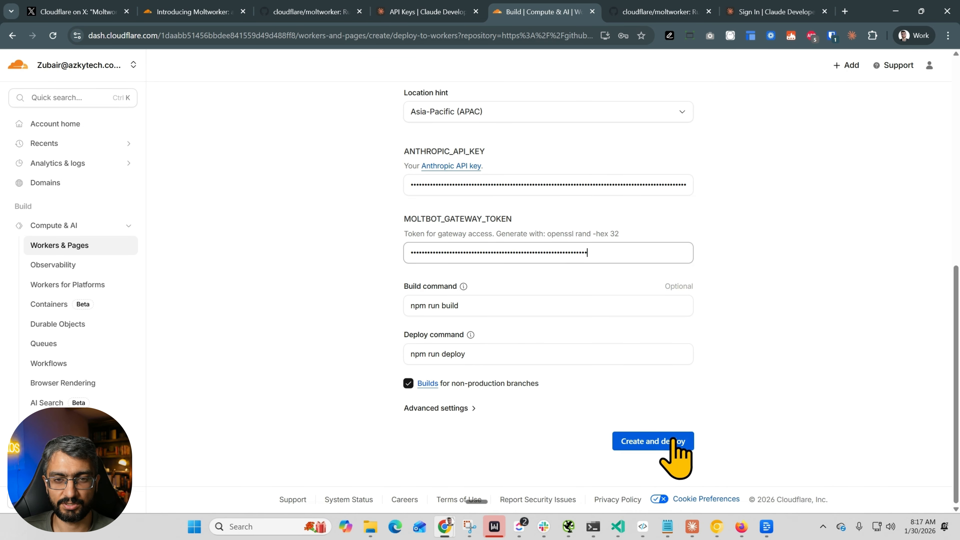
pyautogui.click(675, 441)
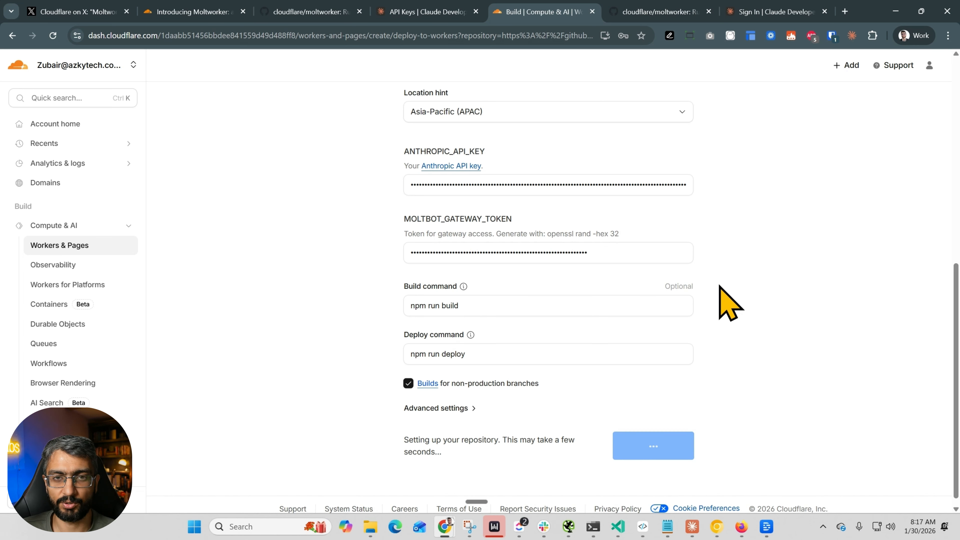
# Open the Workers plan upgrade page linked in the notice about Browser Rendering
pyautogui.scroll(-8, 658, 159)
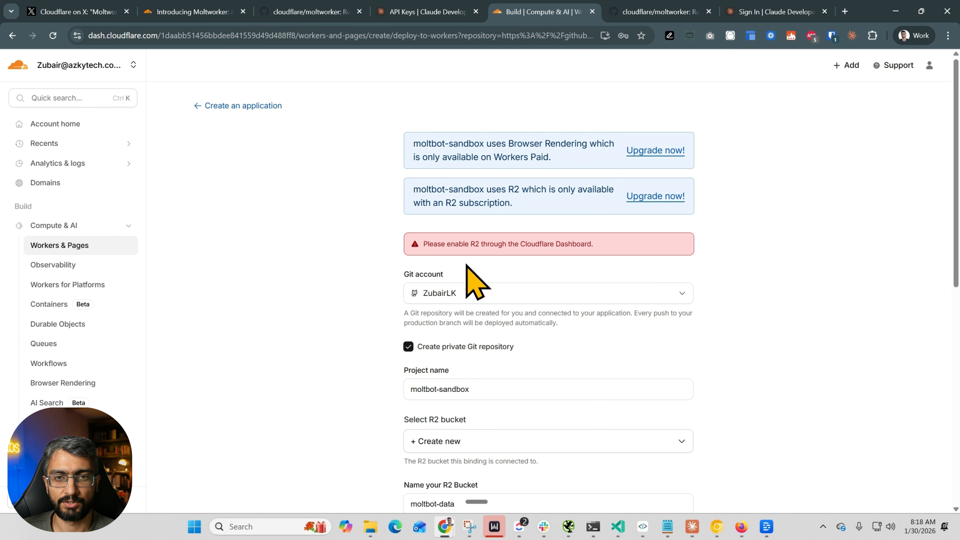
pyautogui.moveTo(450, 245); pyautogui.dragTo(600, 240)
pyautogui.click(602, 238)
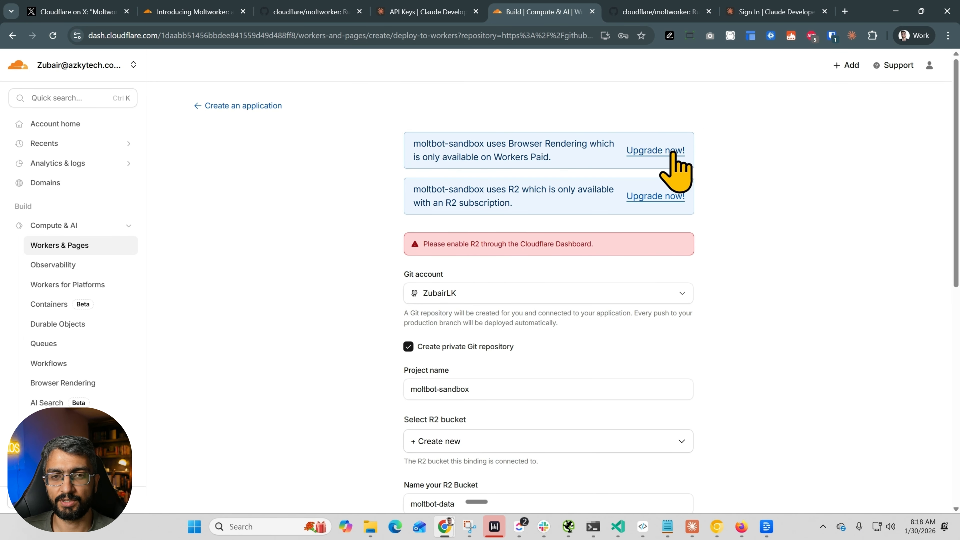
pyautogui.middleClick(666, 150)
pyautogui.click(579, 15)
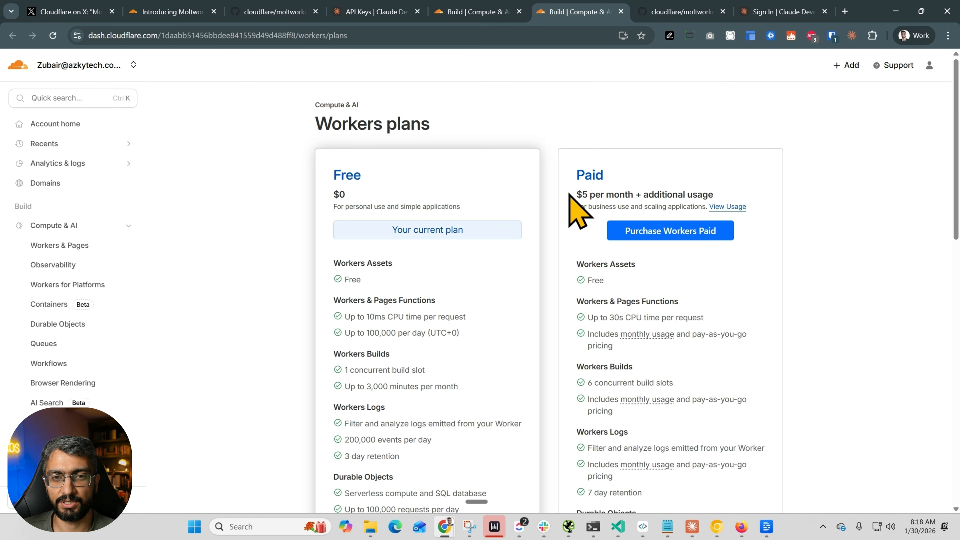
# Review the Paid Workers plan's price and features, and purchase Workers Paid
pyautogui.moveTo(575, 171); pyautogui.dragTo(741, 358)
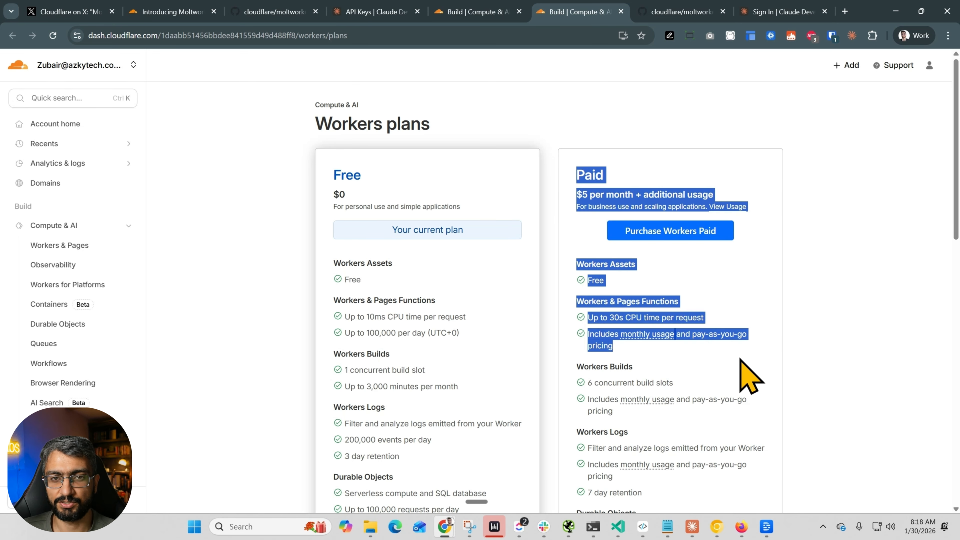
pyautogui.click(738, 358)
pyautogui.scroll(-8, 737, 358)
pyautogui.scroll(8, 738, 356)
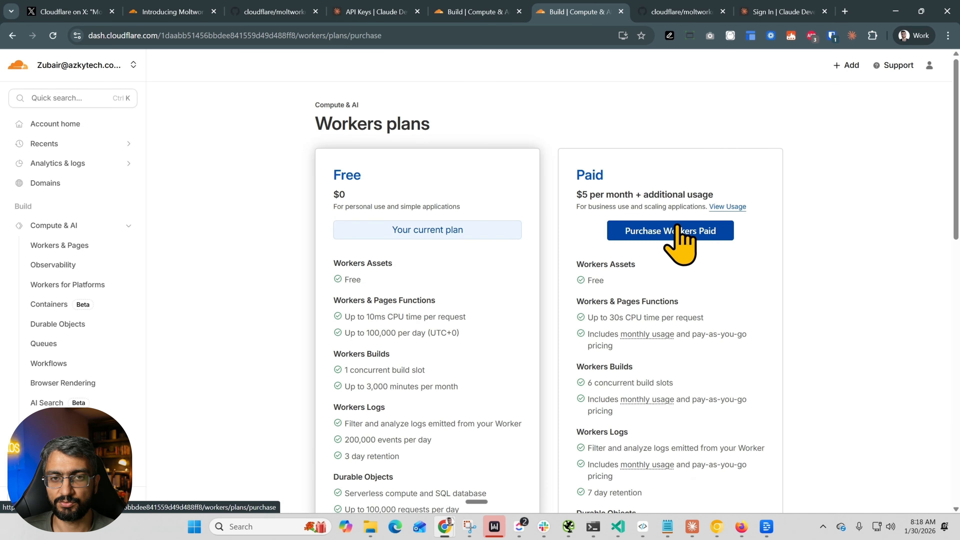
pyautogui.click(676, 232)
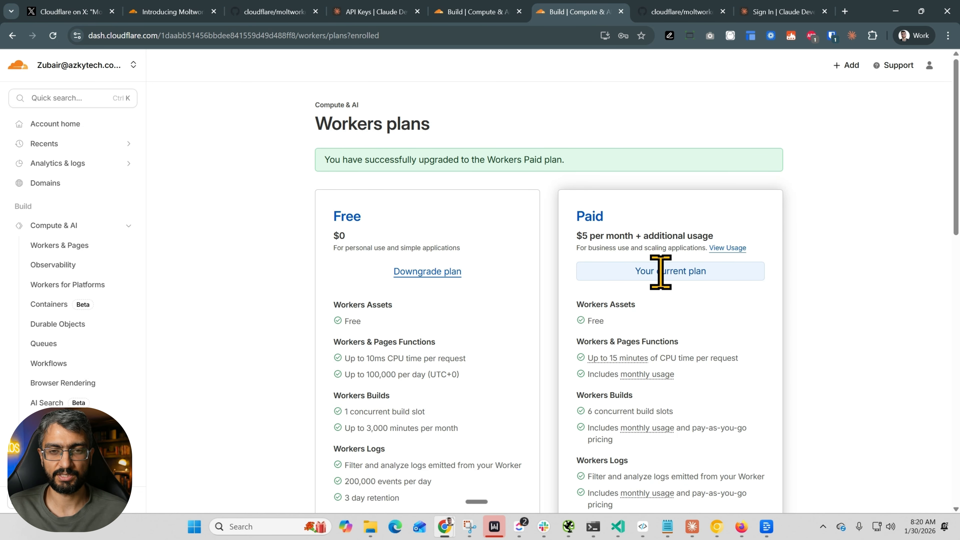
# Return to the filled-in deployment form and try again to create and deploy moltbot-sandbox
pyautogui.click(462, 14)
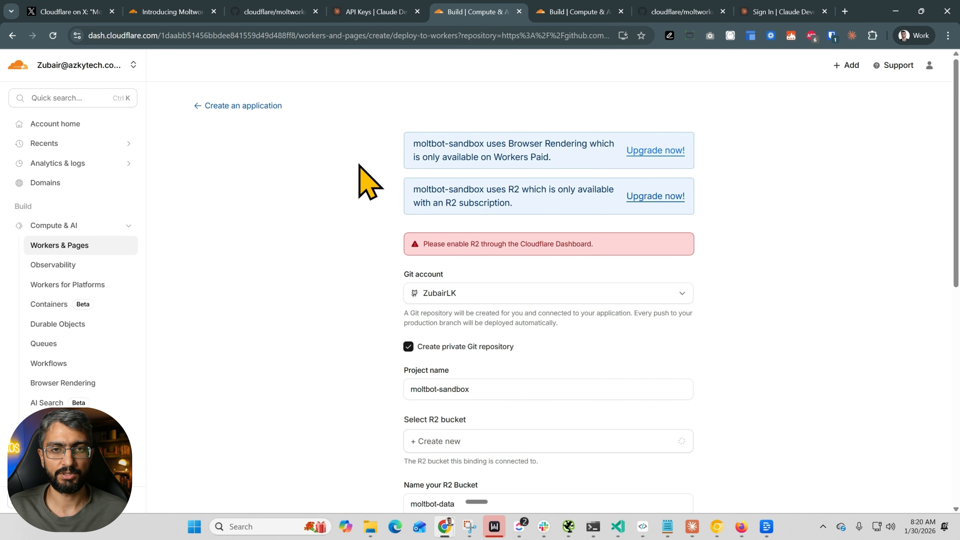
pyautogui.scroll(-10, 361, 228)
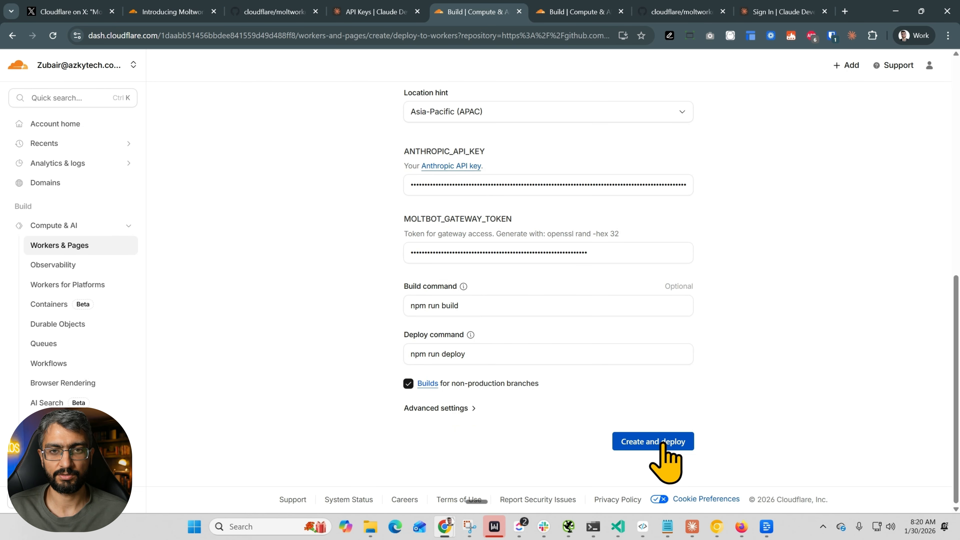
pyautogui.click(664, 446)
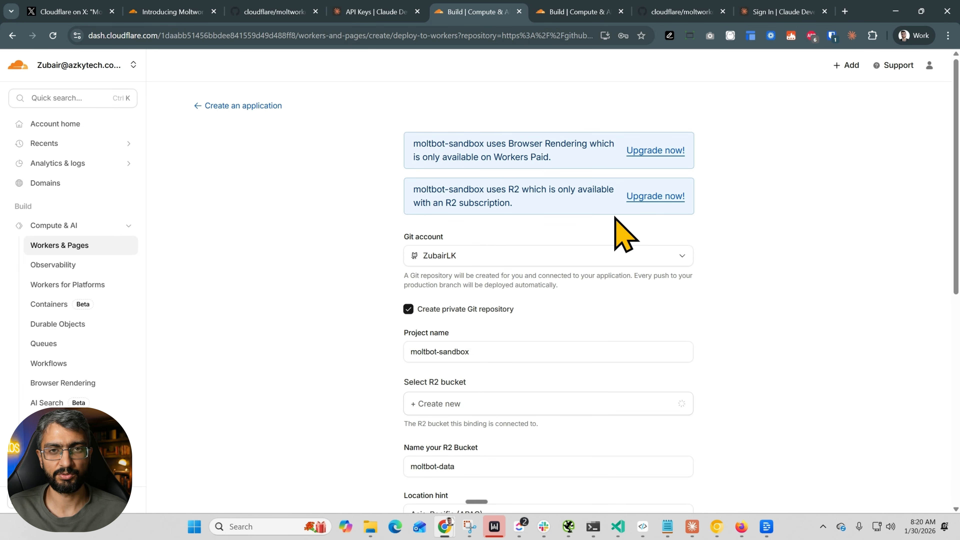
pyautogui.scroll(-10, 623, 258)
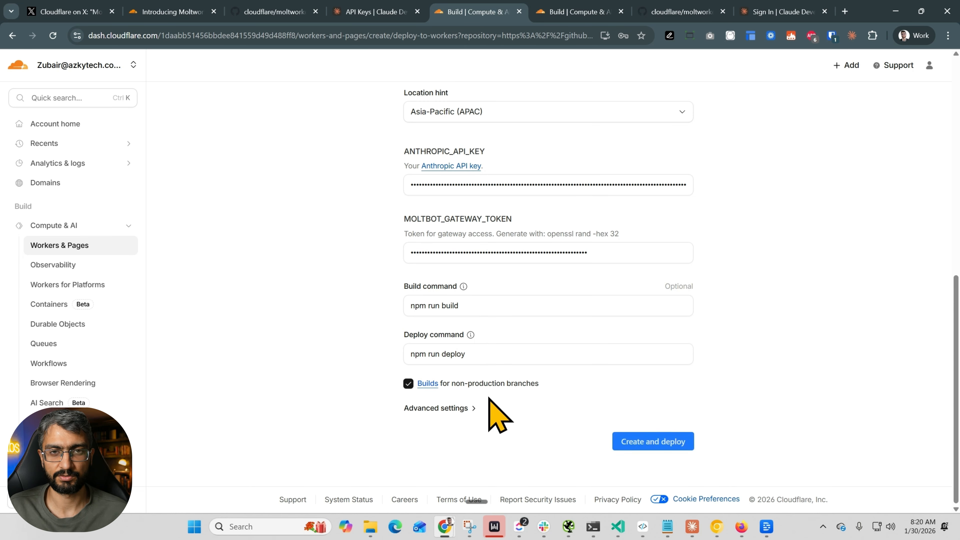
pyautogui.scroll(10, 486, 413)
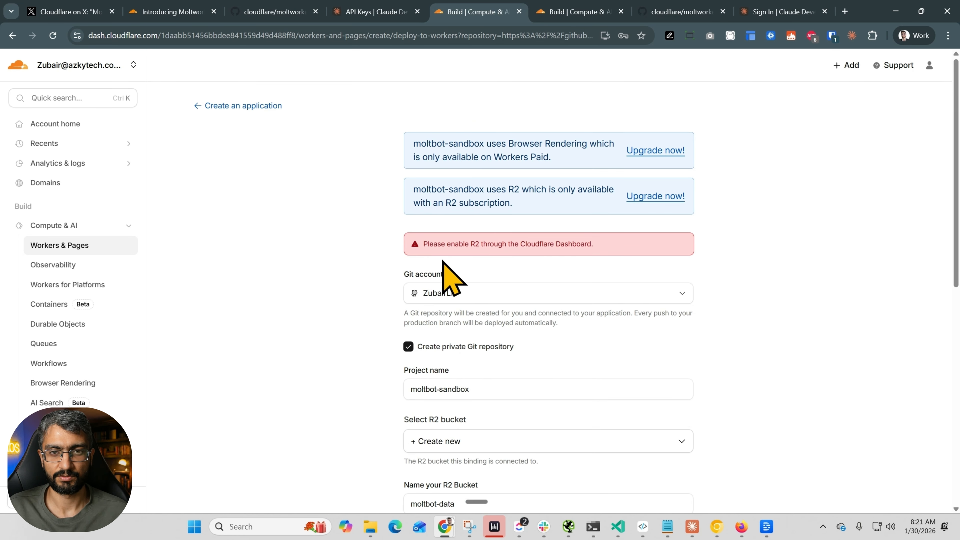
pyautogui.scroll(-10, 533, 245)
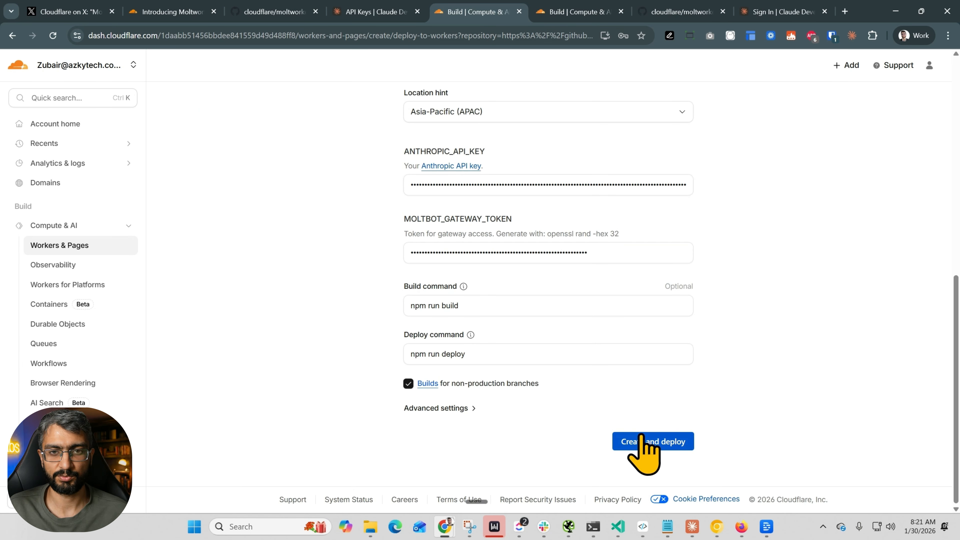
pyautogui.click(639, 435)
pyautogui.scroll(4, 639, 435)
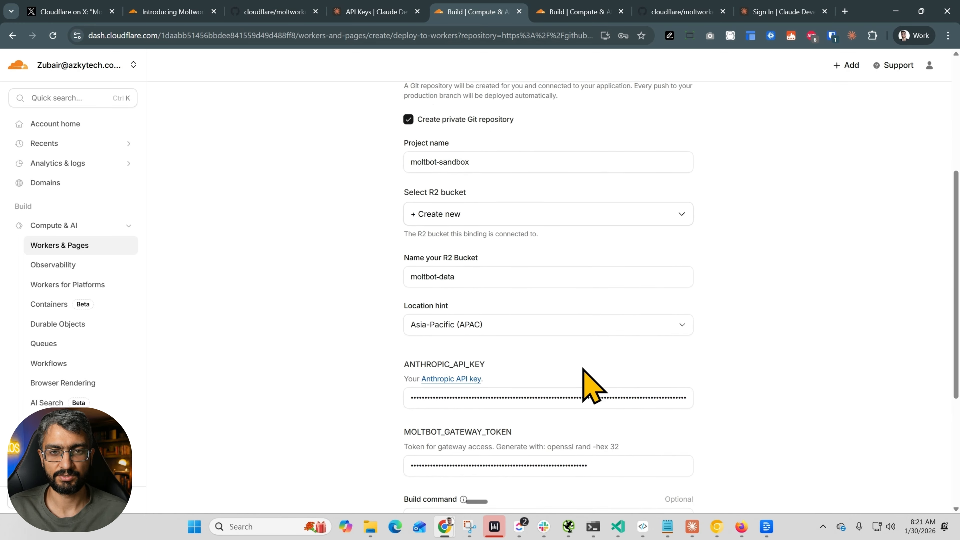
pyautogui.scroll(-1, 584, 370)
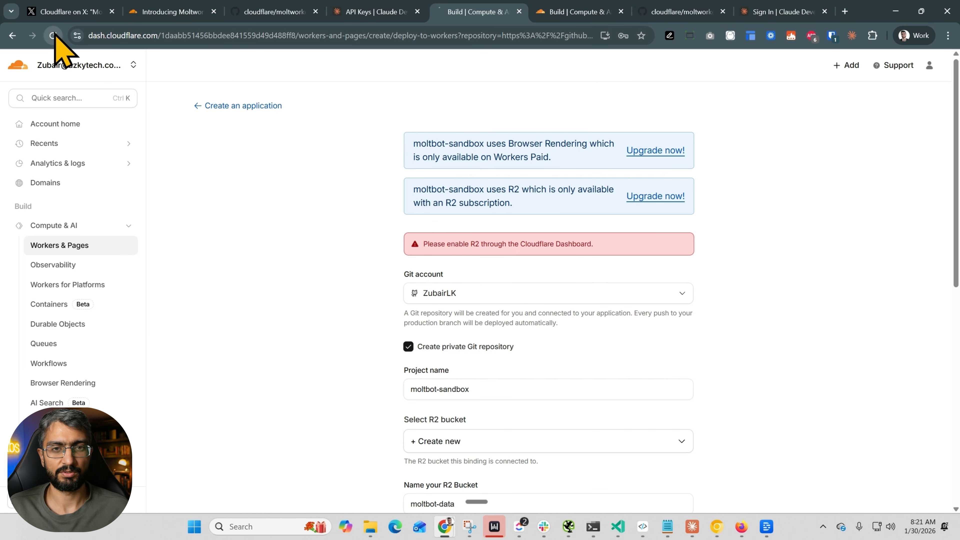
# Reload the deployment form, follow its R2 upgrade link and add the R2 subscription to the account
pyautogui.click(53, 36)
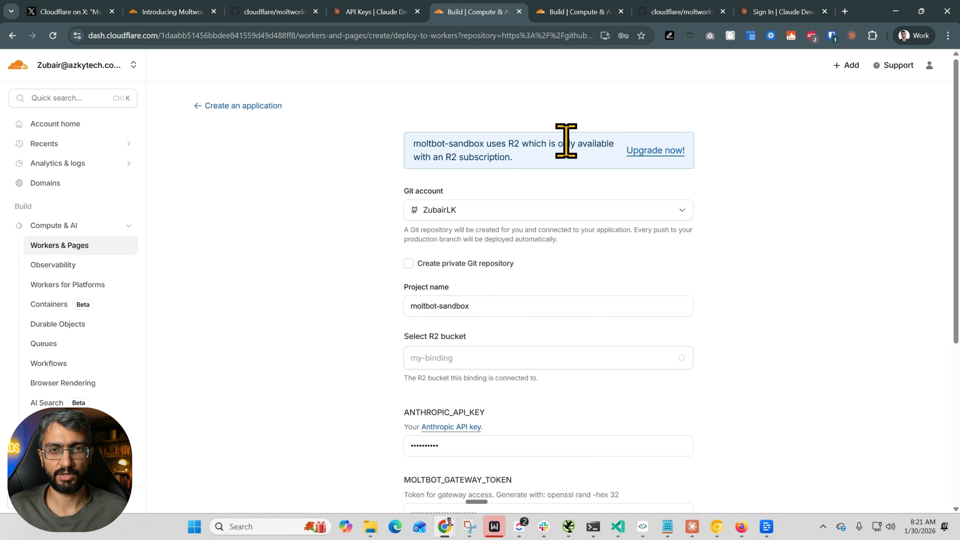
pyautogui.click(659, 152)
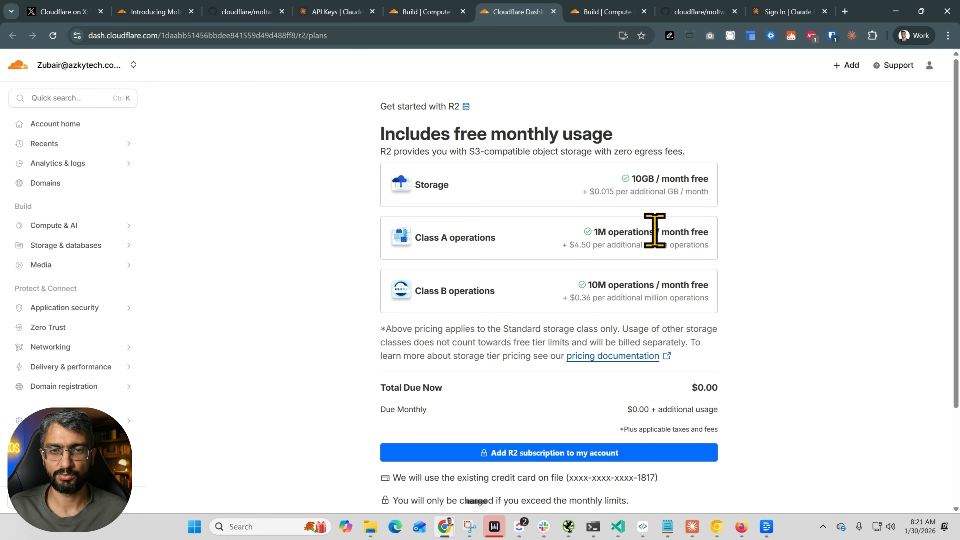
pyautogui.moveTo(655, 231); pyautogui.dragTo(714, 231)
pyautogui.moveTo(633, 282); pyautogui.dragTo(713, 282)
pyautogui.moveTo(673, 194); pyautogui.dragTo(695, 180)
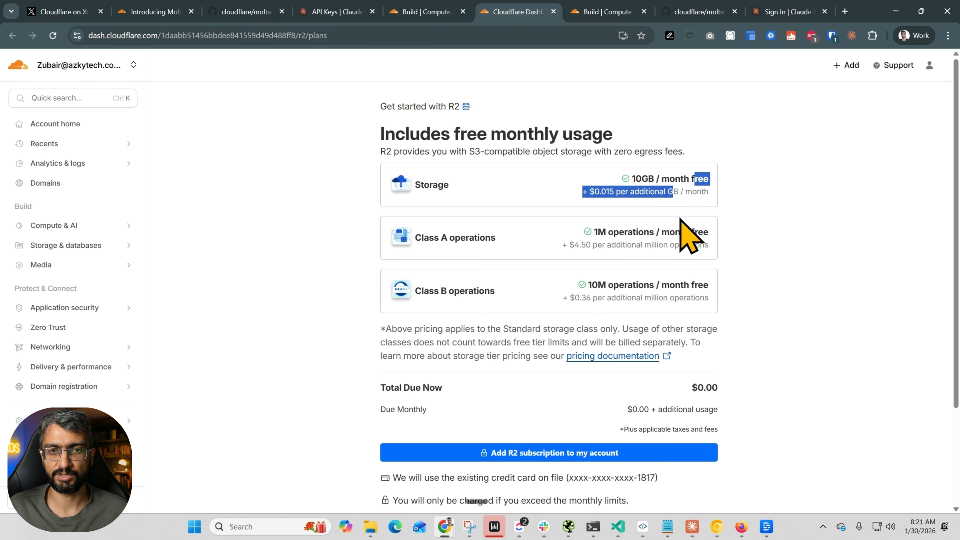
pyautogui.click(573, 450)
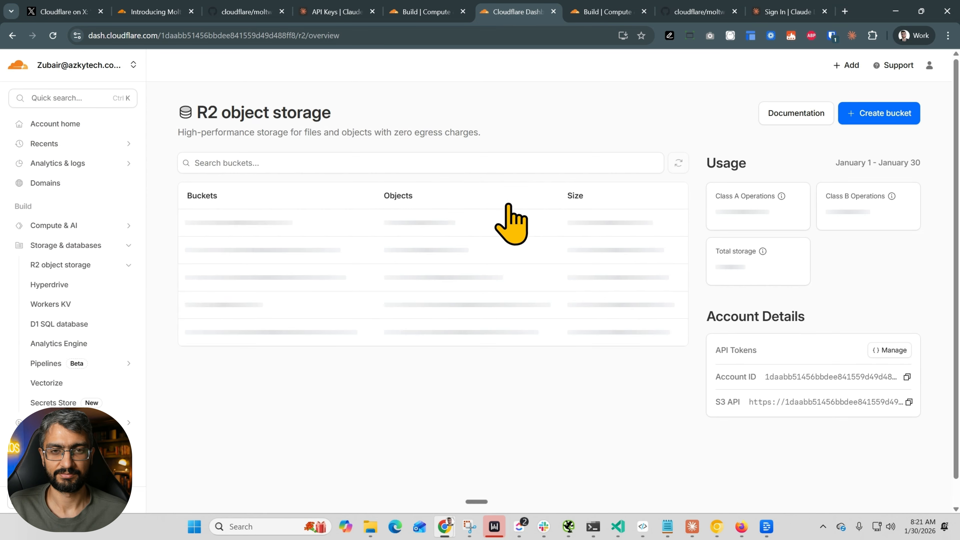
# Check the R2 object storage overview and reload the page
pyautogui.click(432, 17)
pyautogui.click(515, 13)
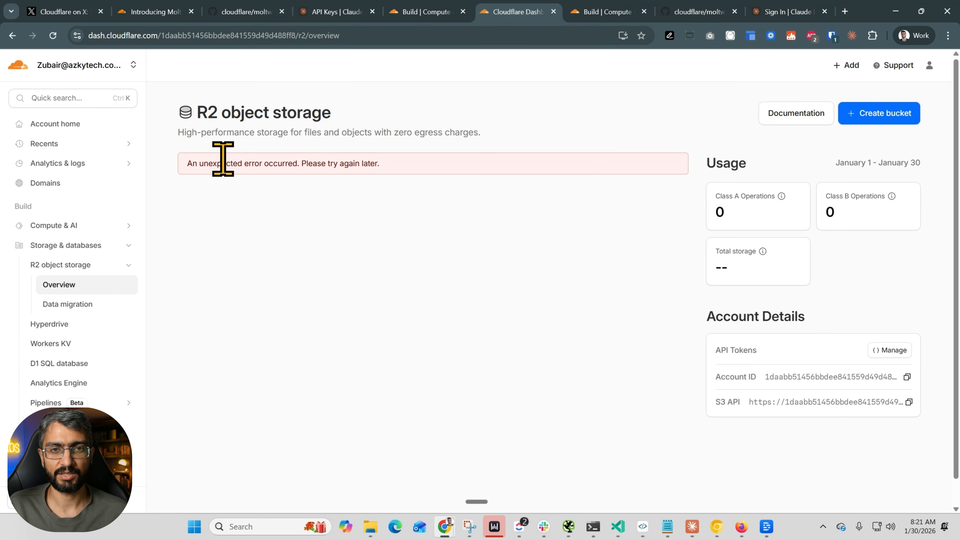
pyautogui.moveTo(222, 161); pyautogui.dragTo(385, 165)
pyautogui.click(384, 164)
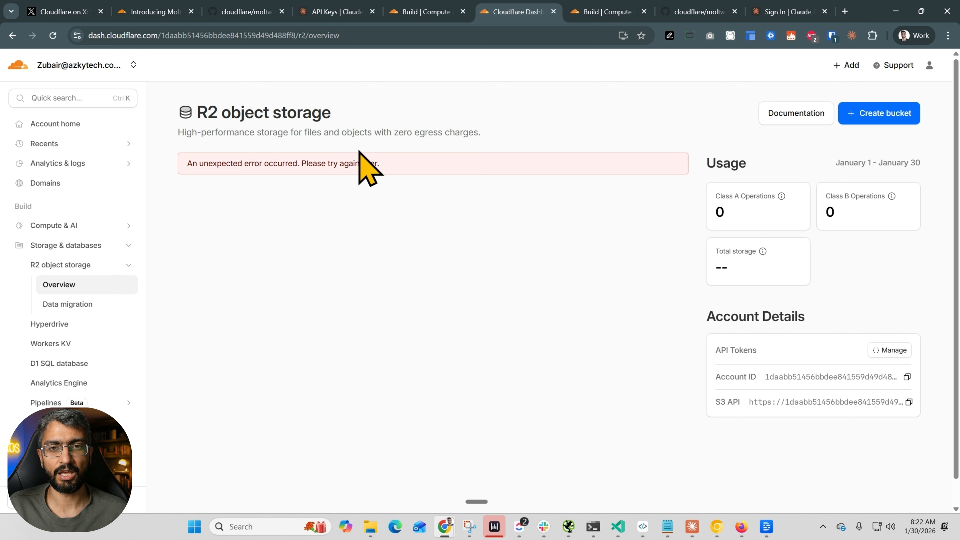
pyautogui.click(53, 36)
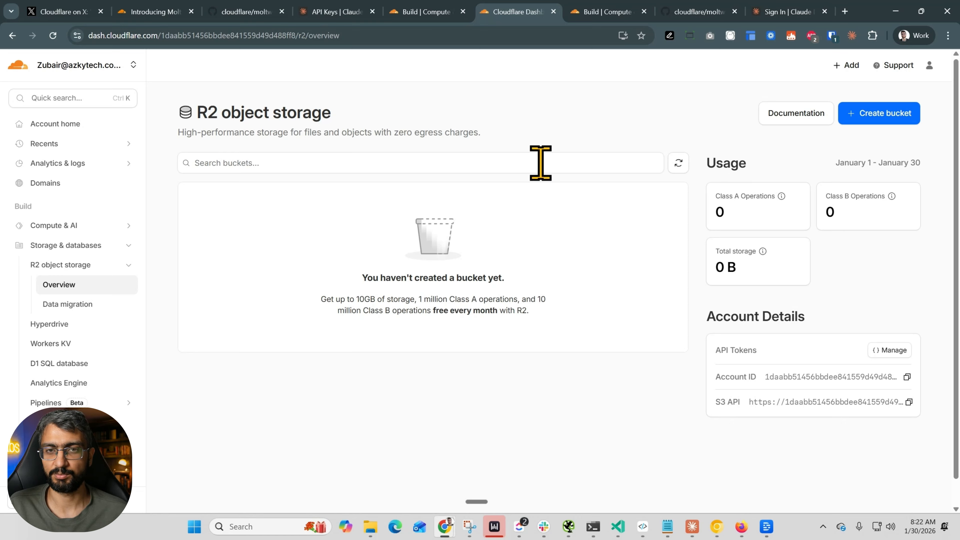
# Start a fresh Cloudflare deployment from the moltworker README on GitHub and select the account used for the subscriptions
pyautogui.click(430, 13)
pyautogui.click(246, 13)
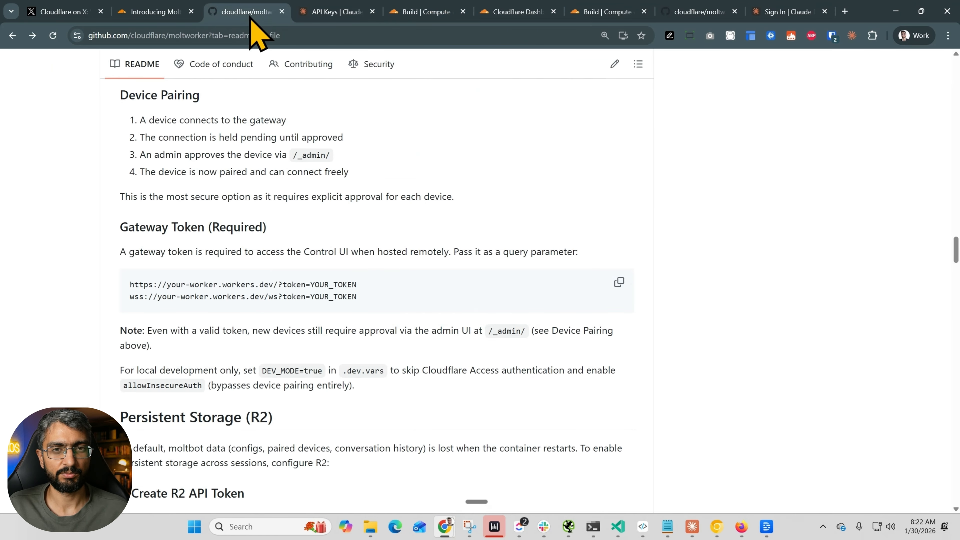
pyautogui.scroll(10, 293, 325)
pyautogui.scroll(15, 292, 312)
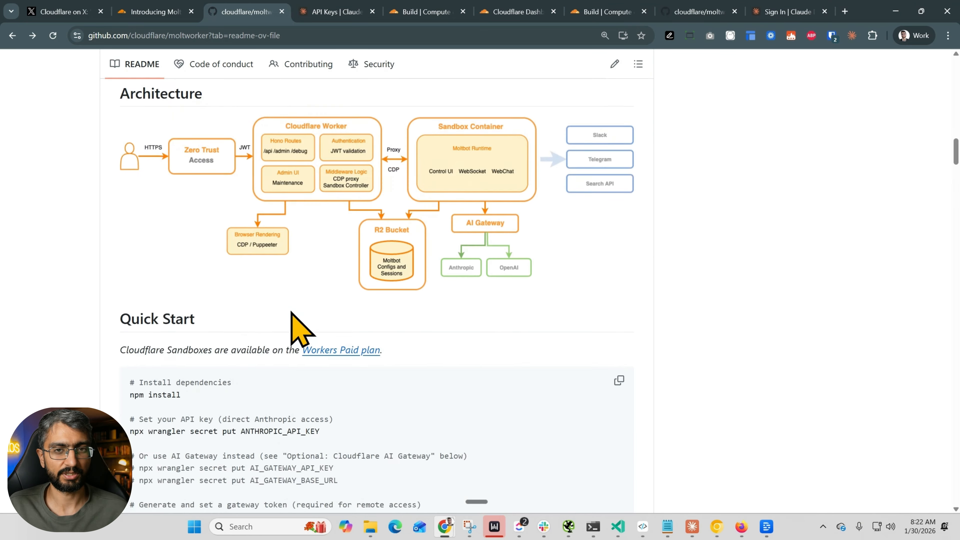
pyautogui.scroll(10, 262, 211)
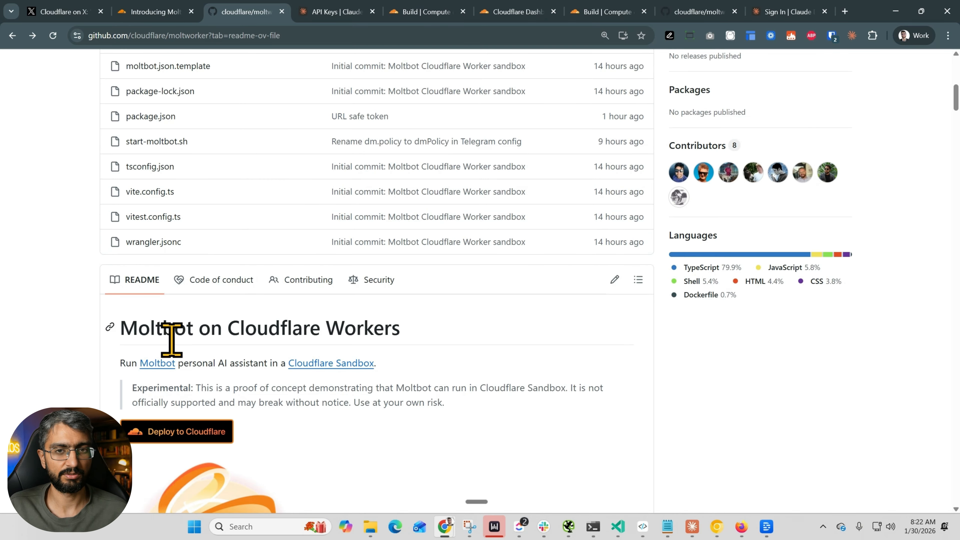
pyautogui.click(177, 428)
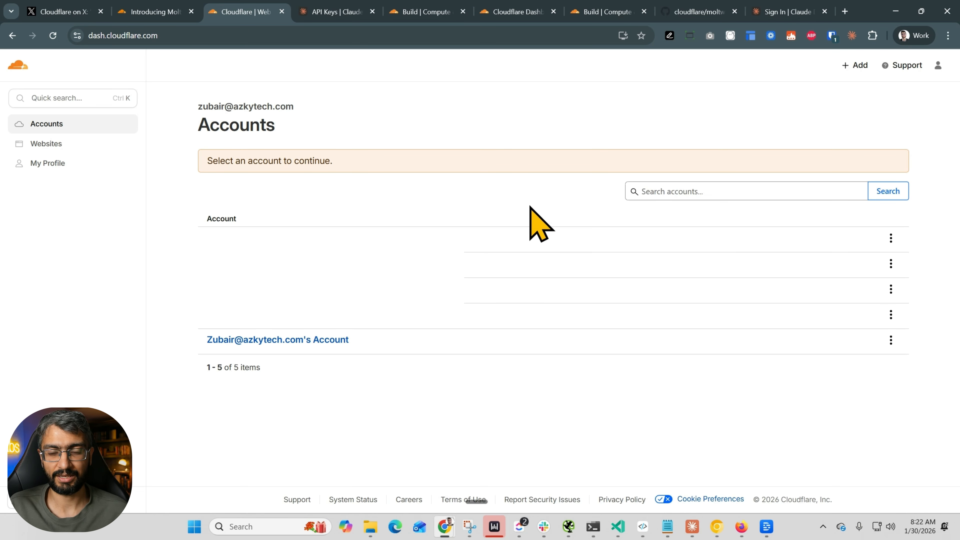
pyautogui.click(311, 340)
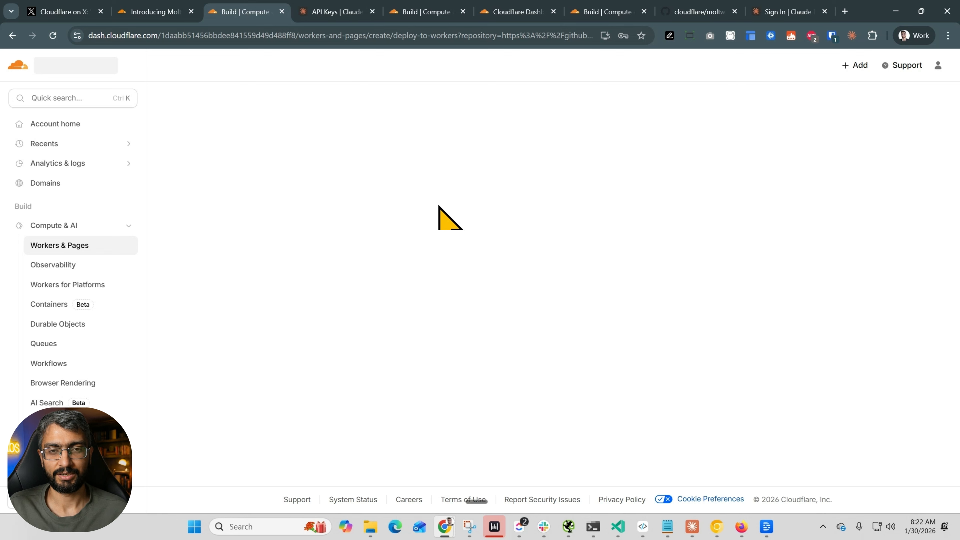
# Choose the personal GitHub account instead of azkytech-dev and enable creating a private Git repository
pyautogui.scroll(-6, 529, 317)
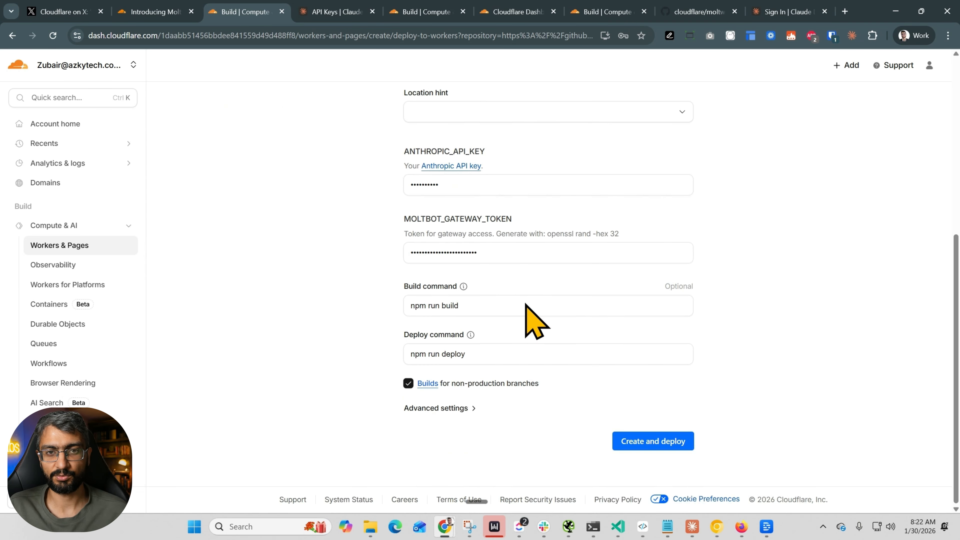
pyautogui.scroll(6, 530, 354)
pyautogui.click(515, 158)
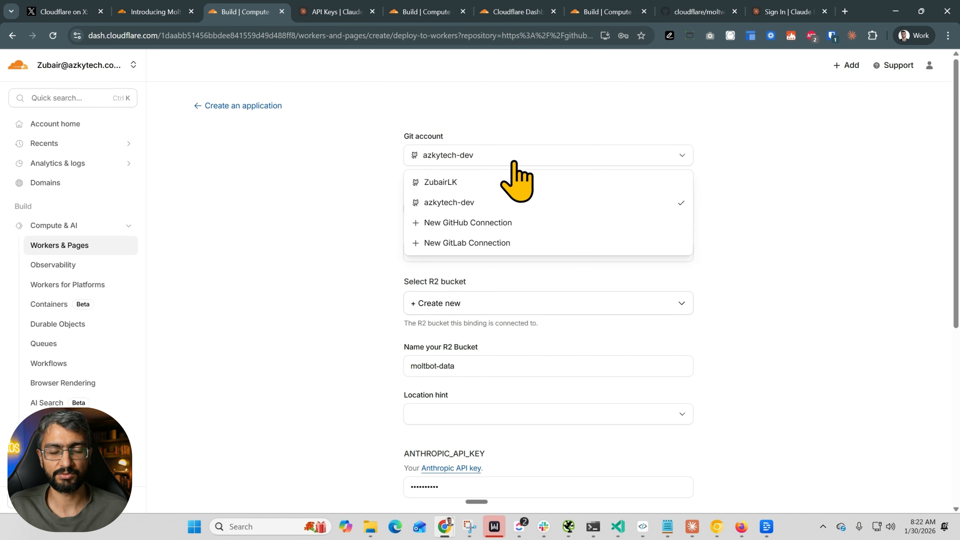
pyautogui.click(510, 183)
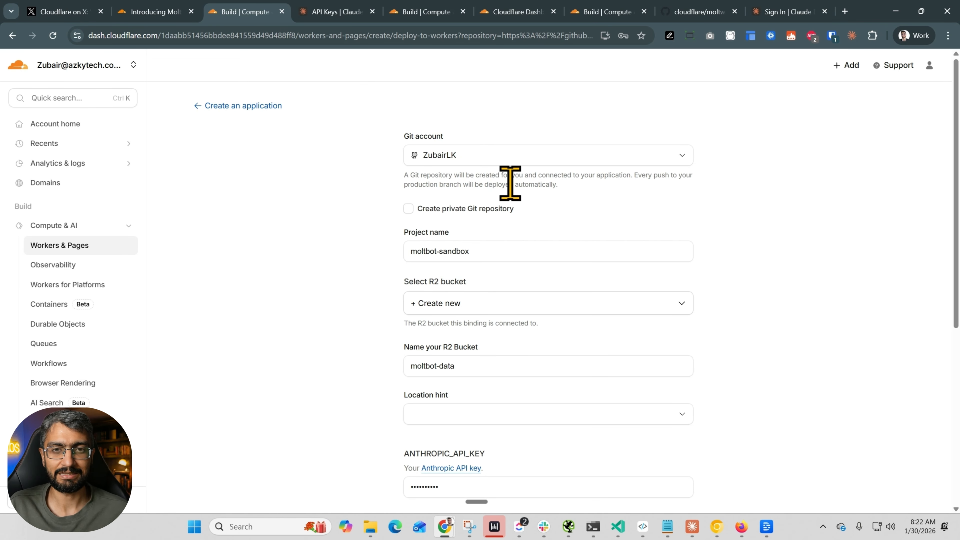
pyautogui.click(408, 208)
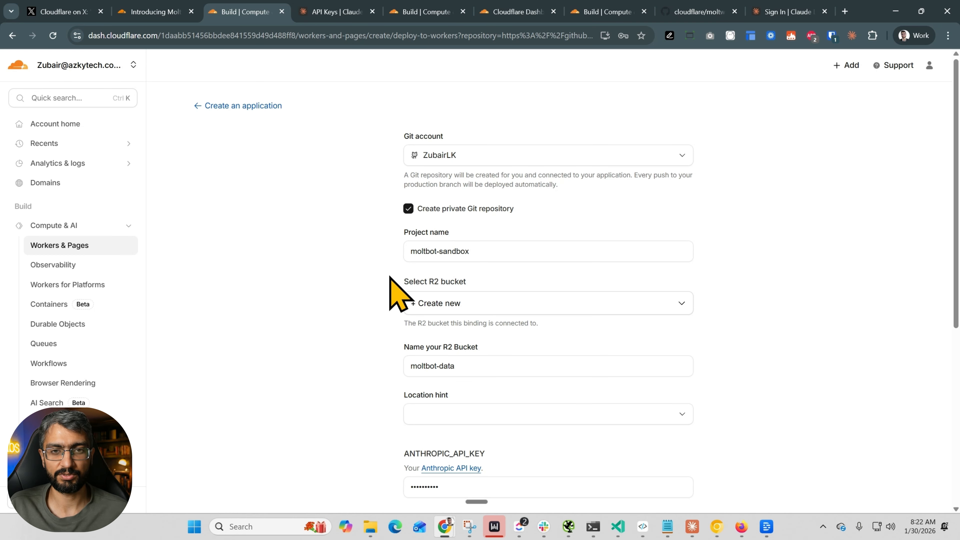
# Keep creating a new R2 bucket named moltbot-data and set its location hint to Asia-Pacific (APAC)
pyautogui.click(511, 301)
pyautogui.click(383, 281)
pyautogui.scroll(-3, 474, 266)
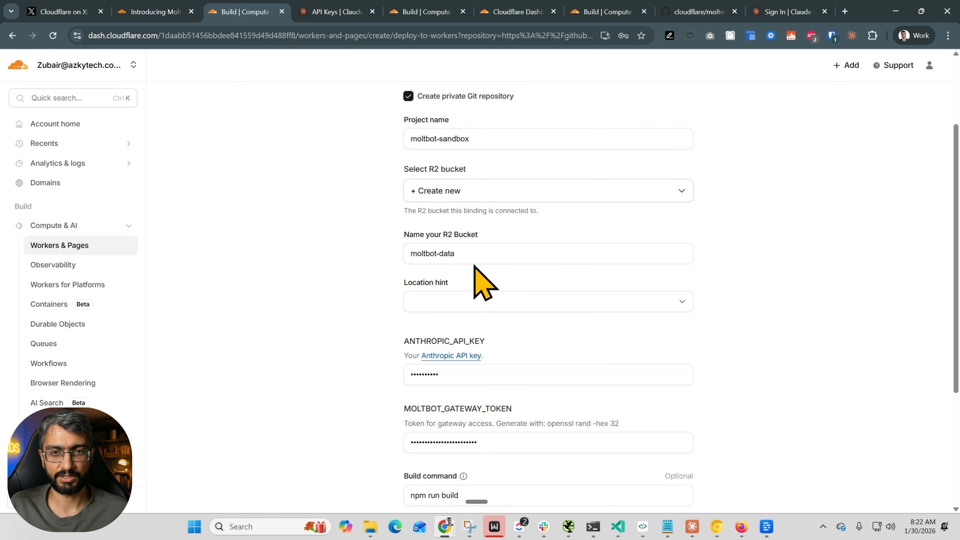
pyautogui.click(508, 254)
pyautogui.click(510, 353)
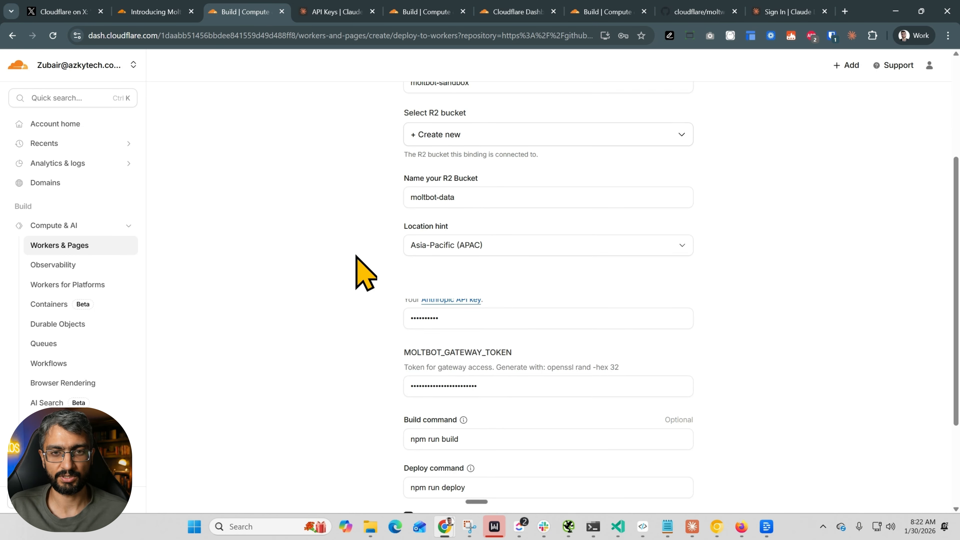
# Copy the saved Anthropic API key from the notes window and paste it as the ANTHROPIC_API_KEY value
pyautogui.scroll(-3, 522, 197)
pyautogui.hotkey('alt', 'Tab')
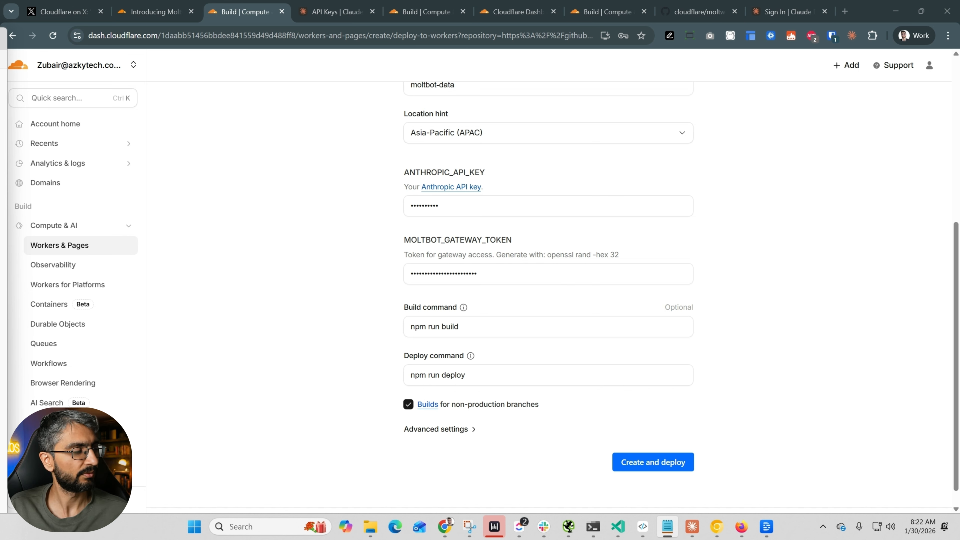
pyautogui.hotkey('alt', 'Tab')
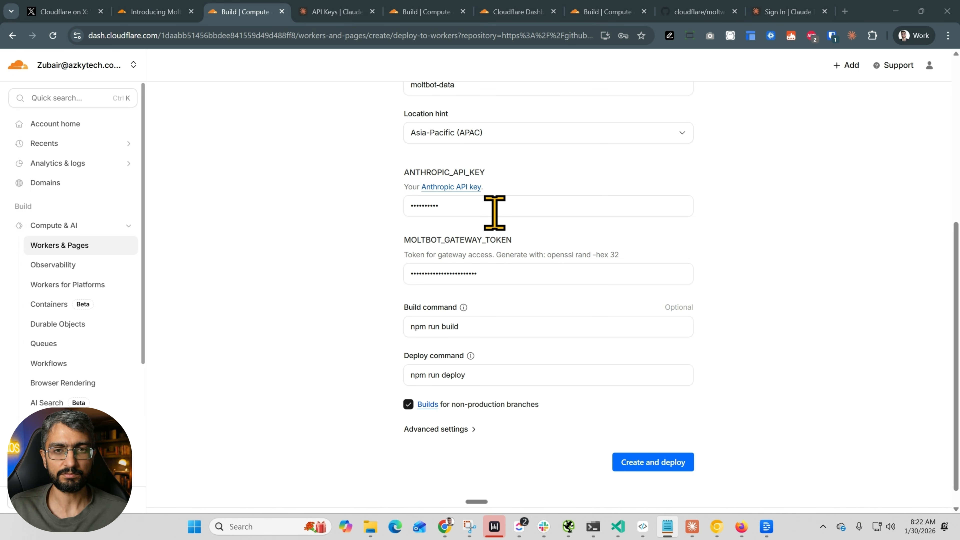
pyautogui.click(493, 213)
pyautogui.hotkey('ctrl', 'a')
pyautogui.hotkey('ctrl', 'v')
# Copy the saved gateway token from the notes window and replace the MOLTBOT_GATEWAY_TOKEN value with it
pyautogui.hotkey('alt', 'Tab')
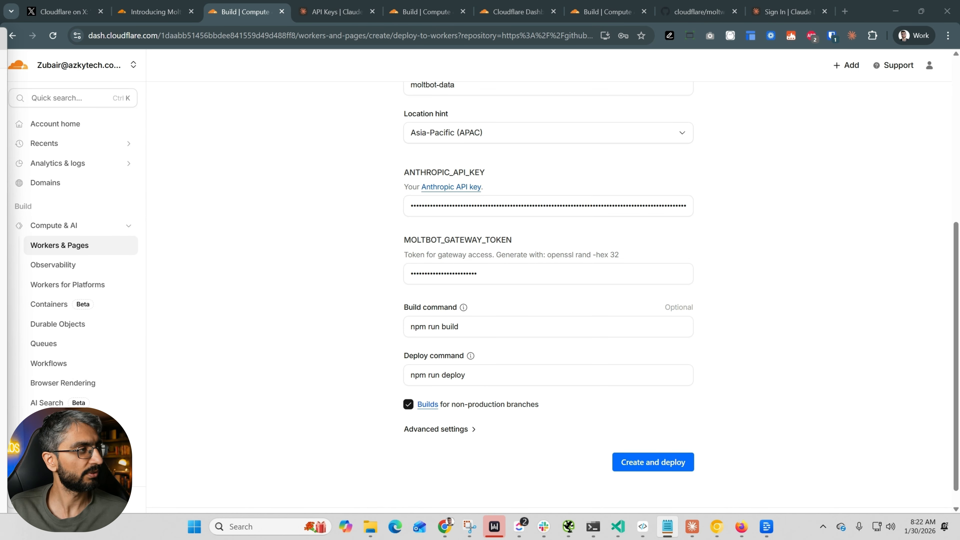
pyautogui.hotkey('alt', 'Tab')
pyautogui.click(506, 275)
pyautogui.hotkey('ctrl', 'a')
pyautogui.hotkey('ctrl', 'v')
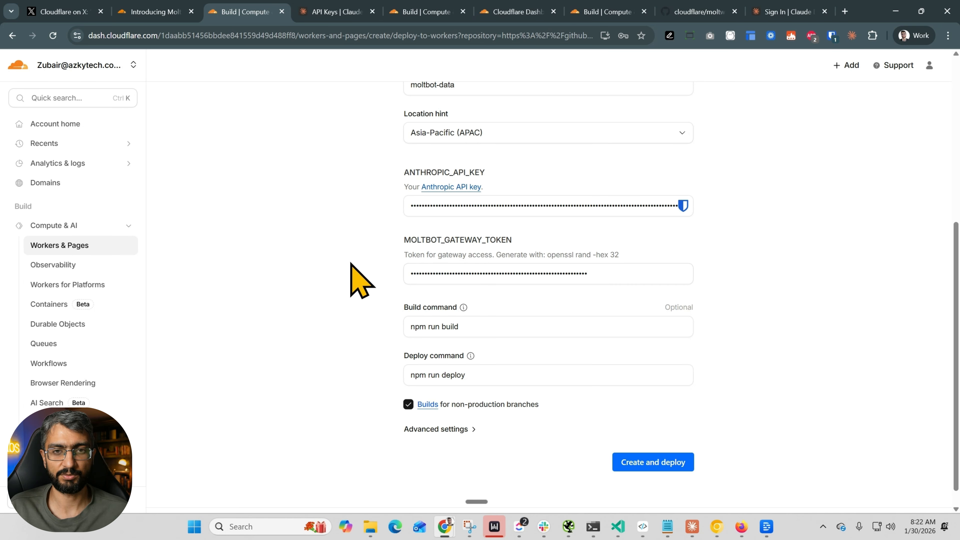
# Create and deploy the moltbot-sandbox project with the completed settings and follow the start of its build
pyautogui.scroll(-1, 359, 295)
pyautogui.click(652, 435)
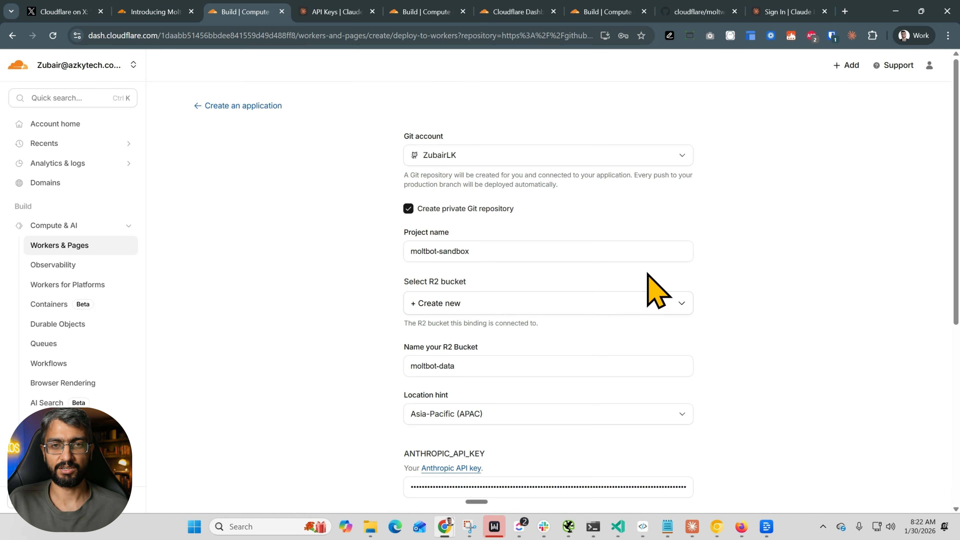
pyautogui.scroll(-8, 684, 229)
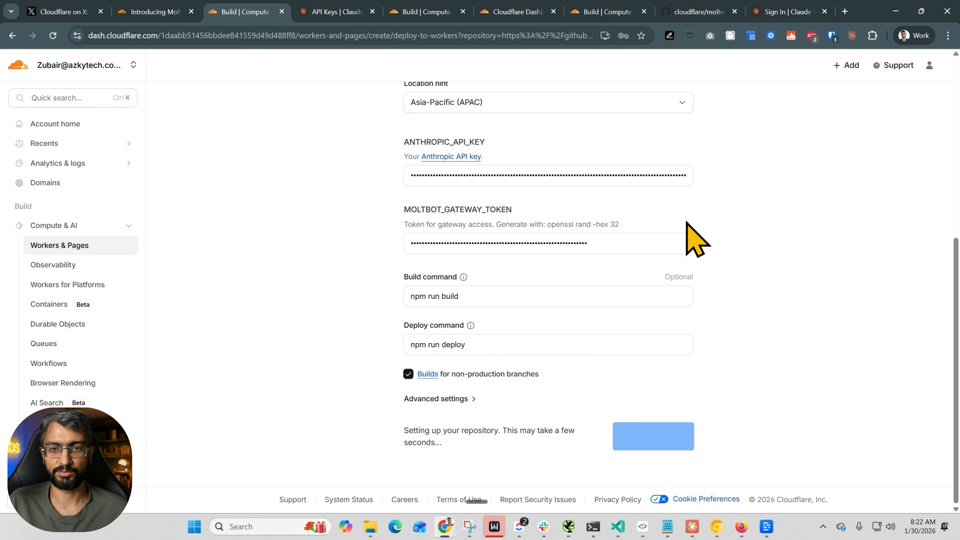
pyautogui.scroll(-6, 691, 228)
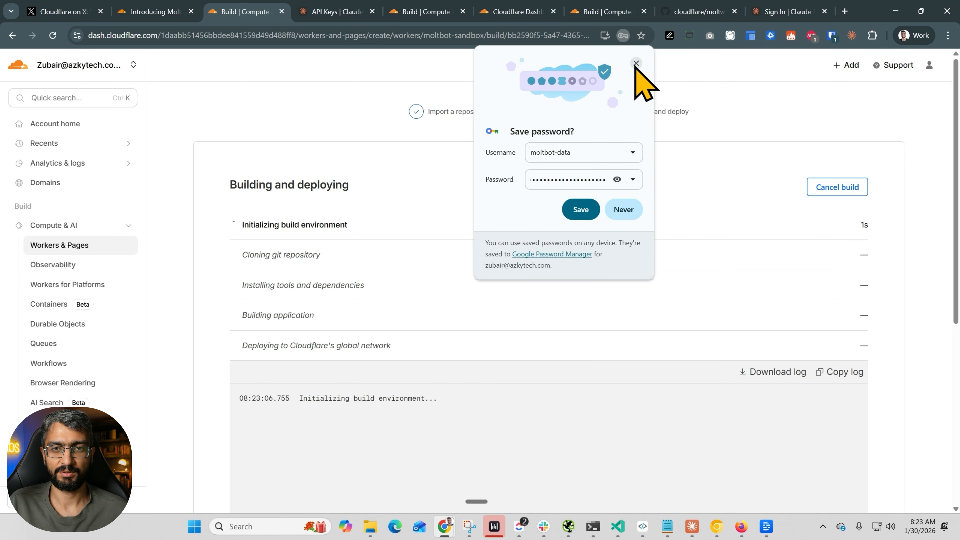
pyautogui.click(636, 64)
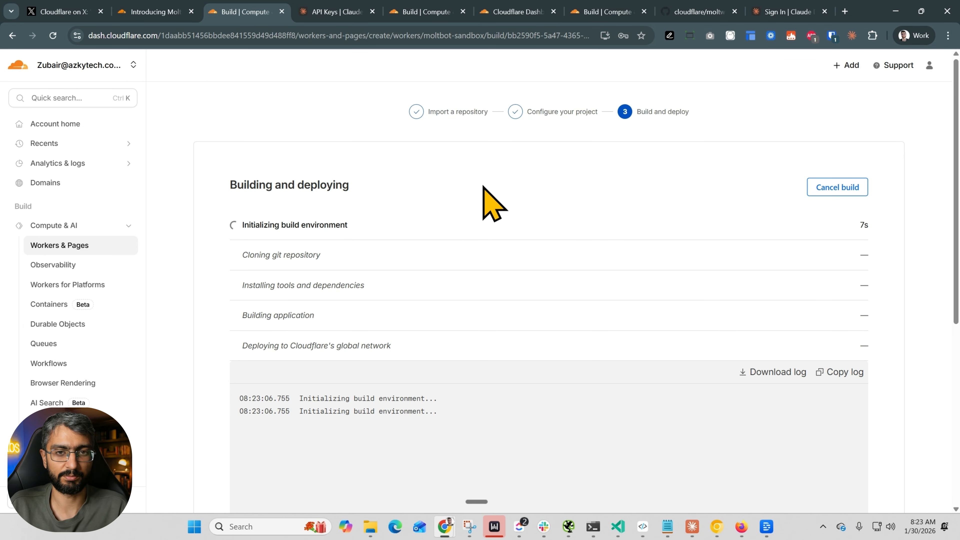
pyautogui.scroll(-7, 484, 187)
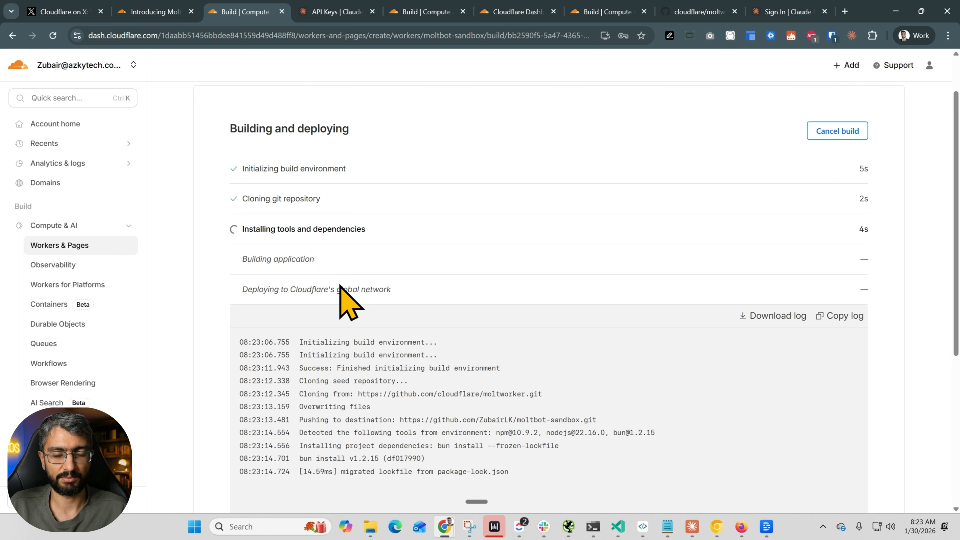
# Open the Moltworker GitHub repository in a new tab from the Cloudflare blog post introducing it
pyautogui.click(141, 14)
pyautogui.scroll(-2, 221, 187)
pyautogui.scroll(2, 227, 151)
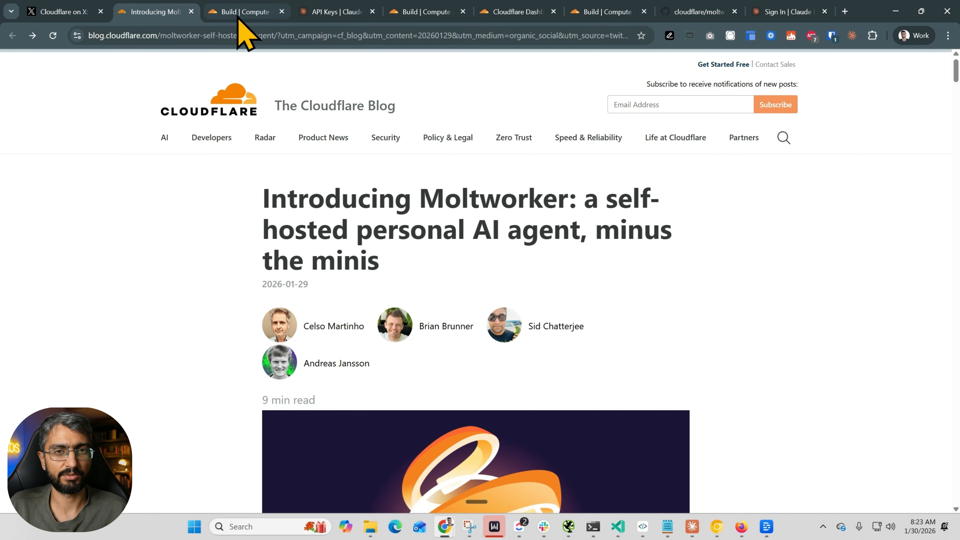
pyautogui.scroll(-8, 242, 250)
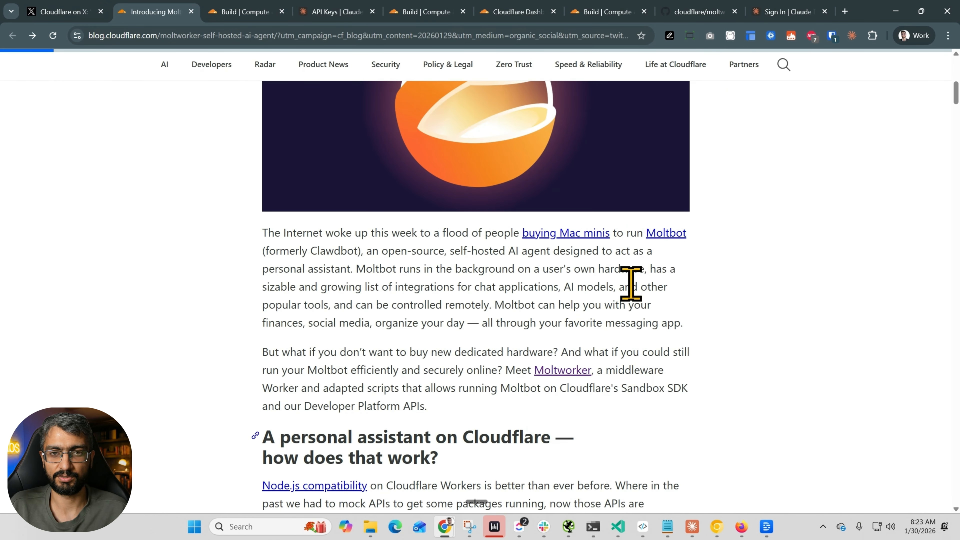
pyautogui.middleClick(562, 370)
pyautogui.click(223, 12)
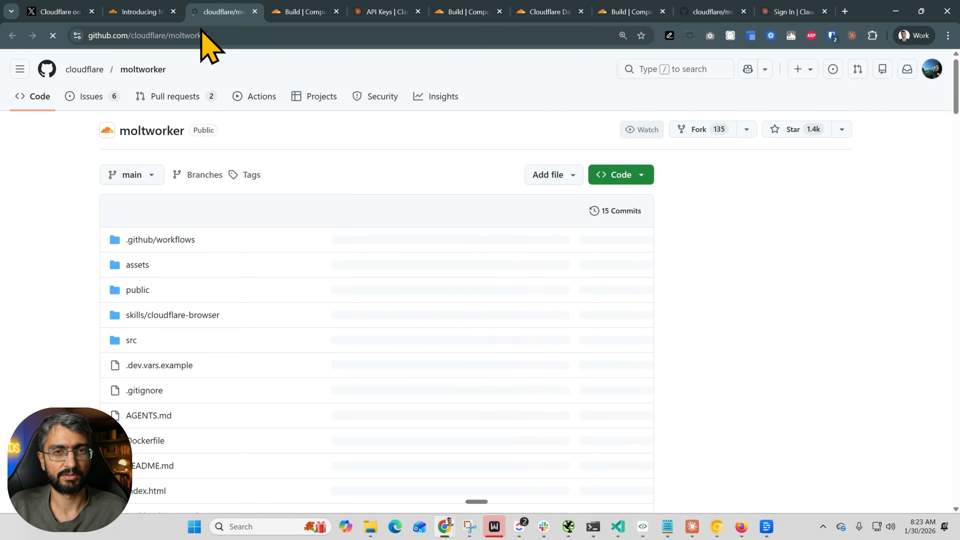
# Read the README's requirements, architecture and the post-deployment instruction for opening the Control UI with the gateway token
pyautogui.scroll(-15, 64, 279)
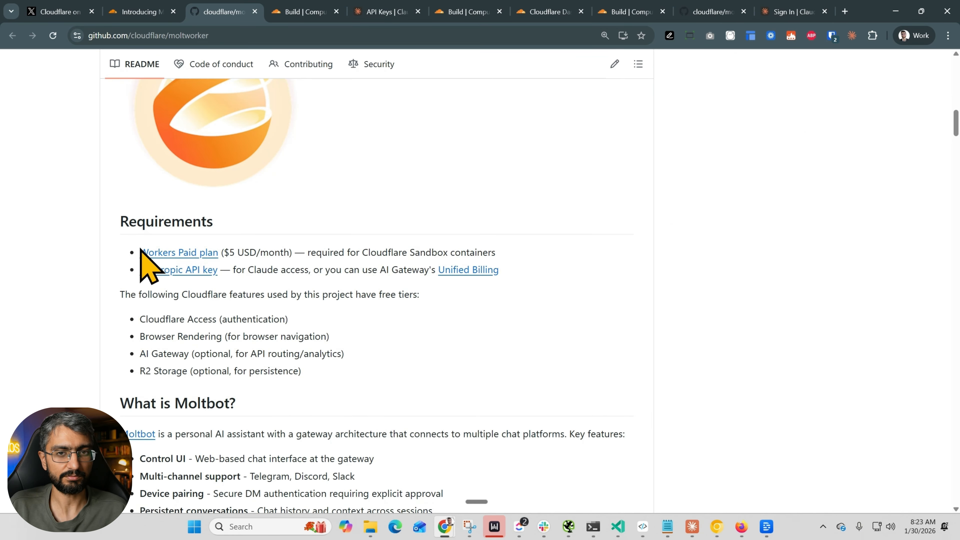
pyautogui.scroll(-10, 149, 303)
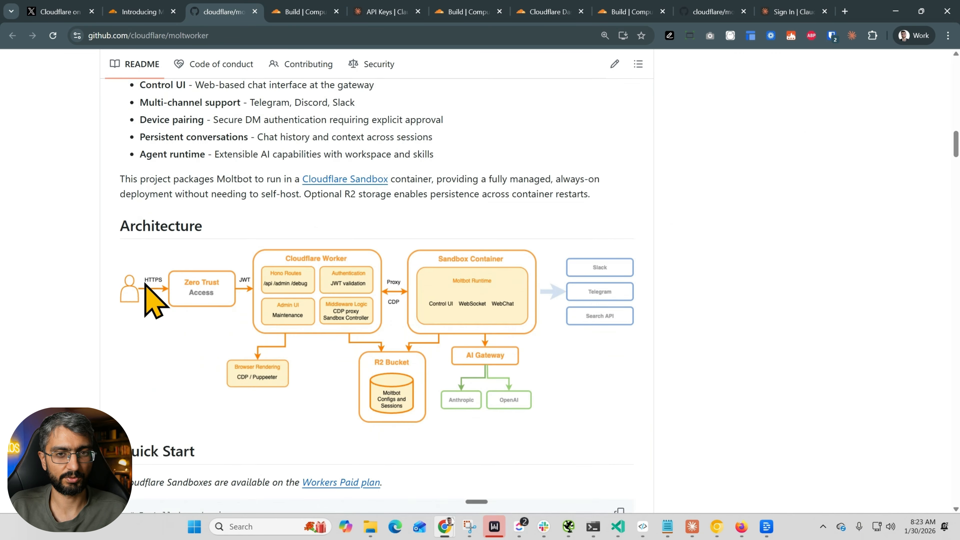
pyautogui.scroll(-10, 155, 301)
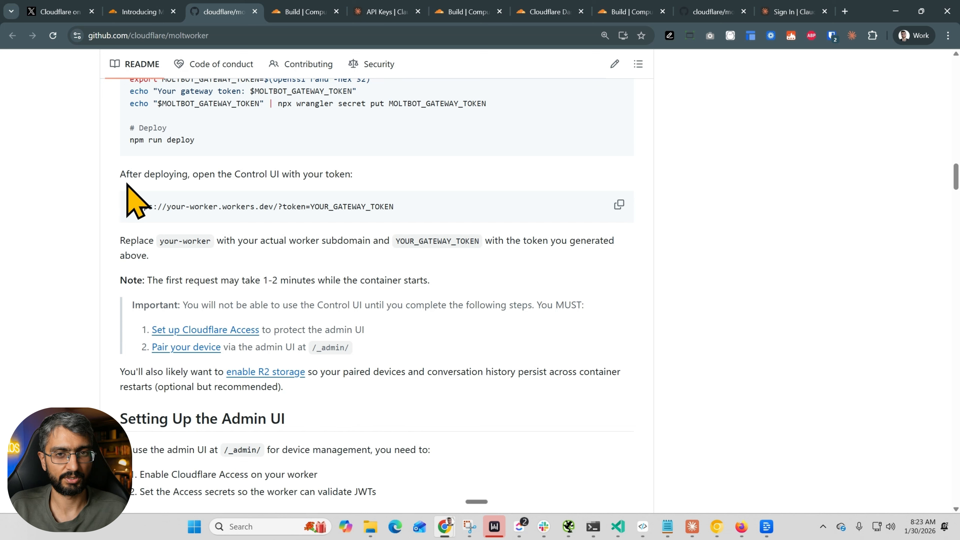
pyautogui.moveTo(127, 177); pyautogui.dragTo(319, 174)
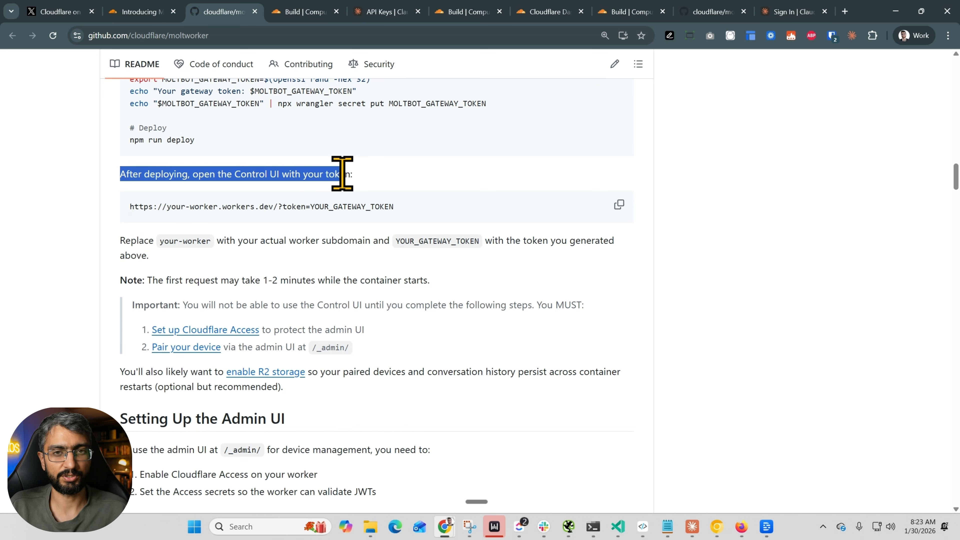
pyautogui.click(275, 207)
pyautogui.moveTo(130, 208); pyautogui.dragTo(402, 207)
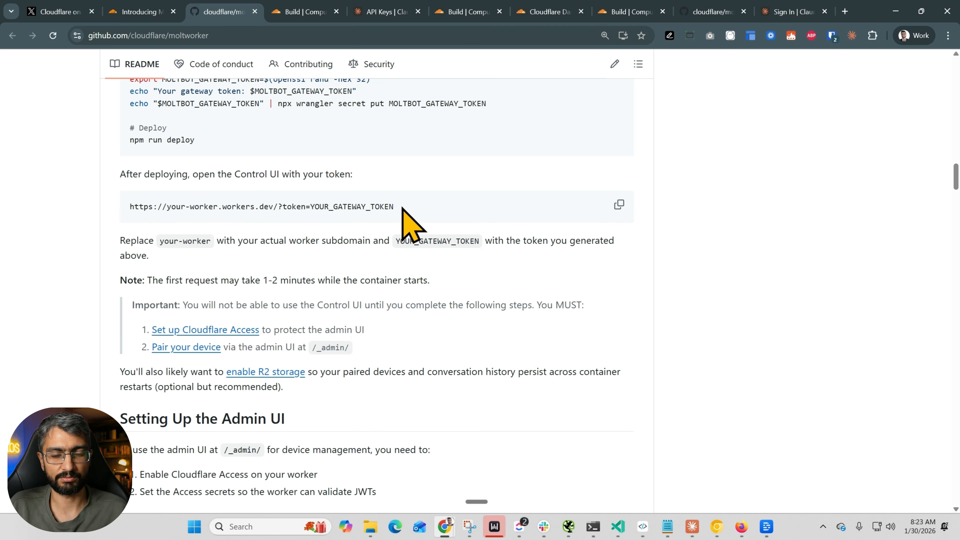
# Return to the moltbot-sandbox build and examine its stages and log while it deploys to Cloudflare's global network
pyautogui.click(314, 12)
pyautogui.scroll(-5, 218, 279)
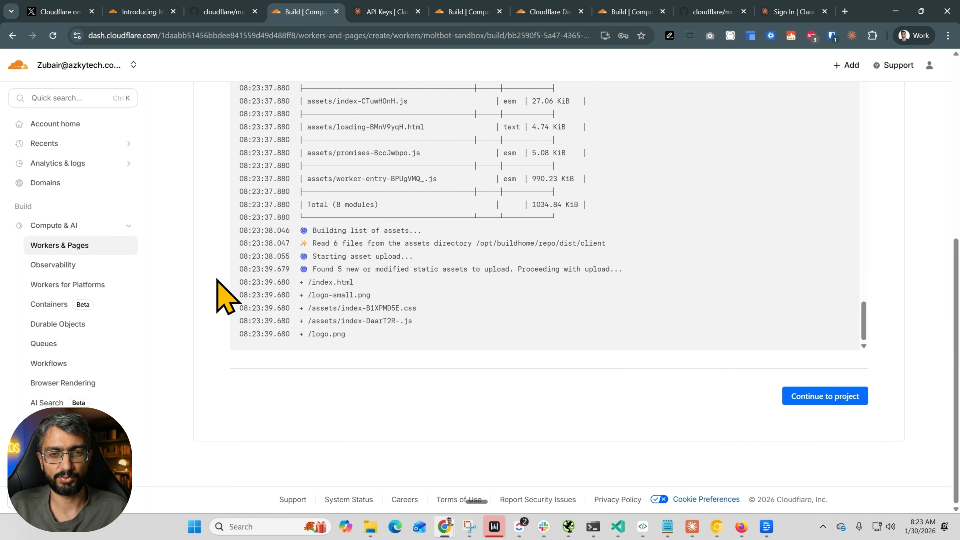
pyautogui.scroll(5, 207, 284)
pyautogui.scroll(-2, 208, 284)
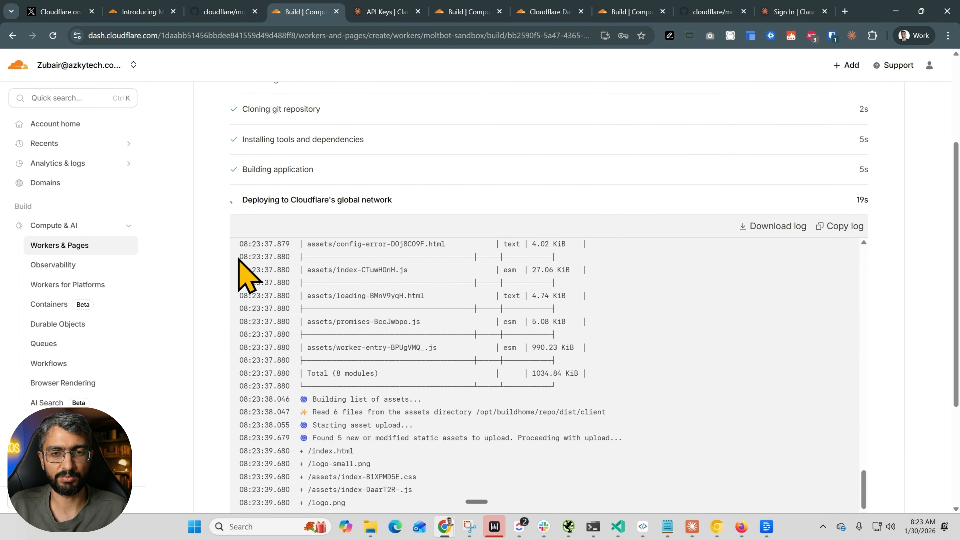
pyautogui.scroll(-5, 399, 253)
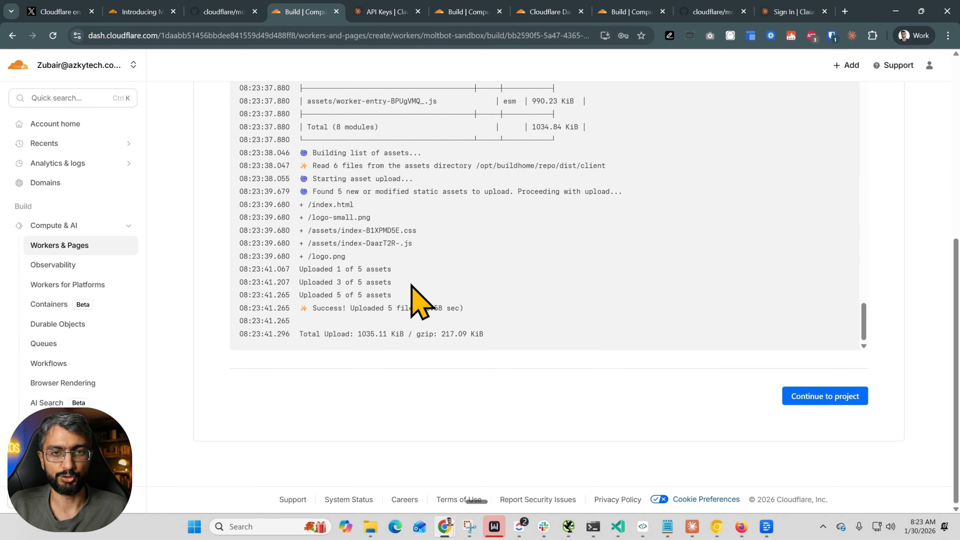
pyautogui.scroll(5, 435, 322)
pyautogui.scroll(3, 435, 397)
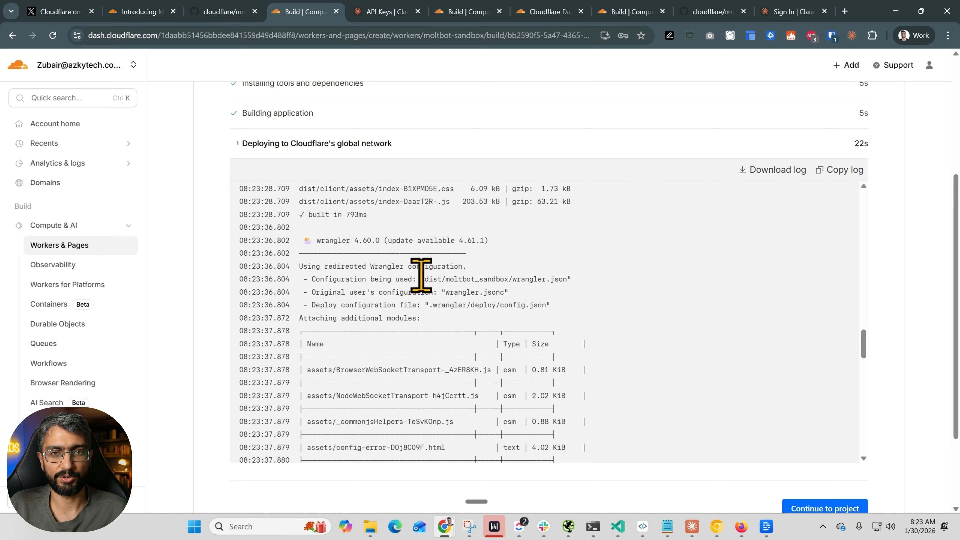
pyautogui.scroll(-15, 289, 332)
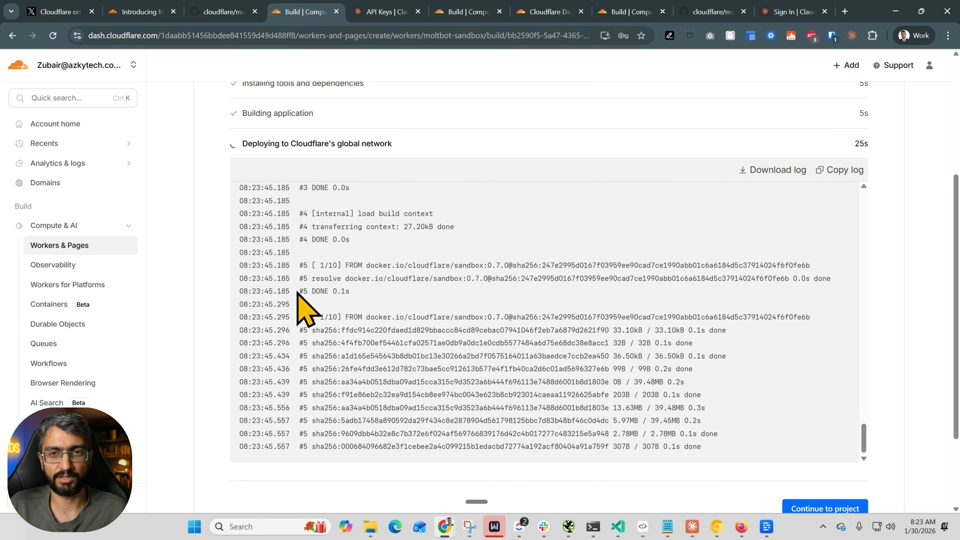
pyautogui.scroll(-2, 262, 296)
pyautogui.scroll(5, 207, 321)
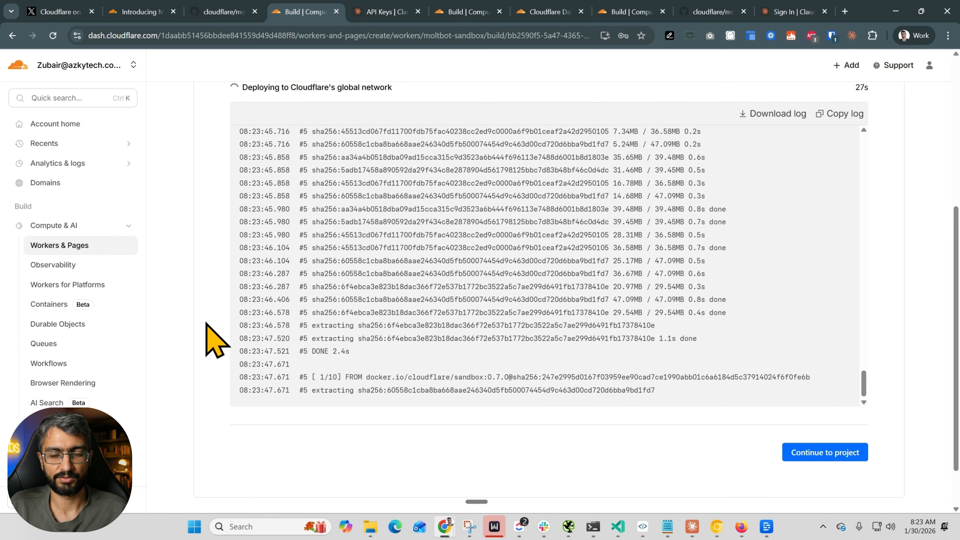
pyautogui.moveTo(243, 192); pyautogui.dragTo(353, 274)
pyautogui.click(256, 268)
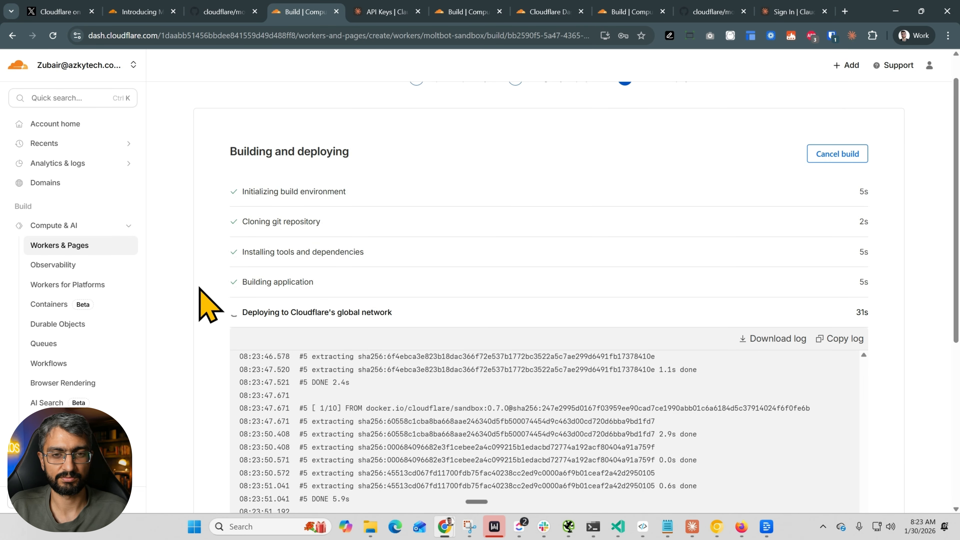
pyautogui.scroll(-7, 200, 289)
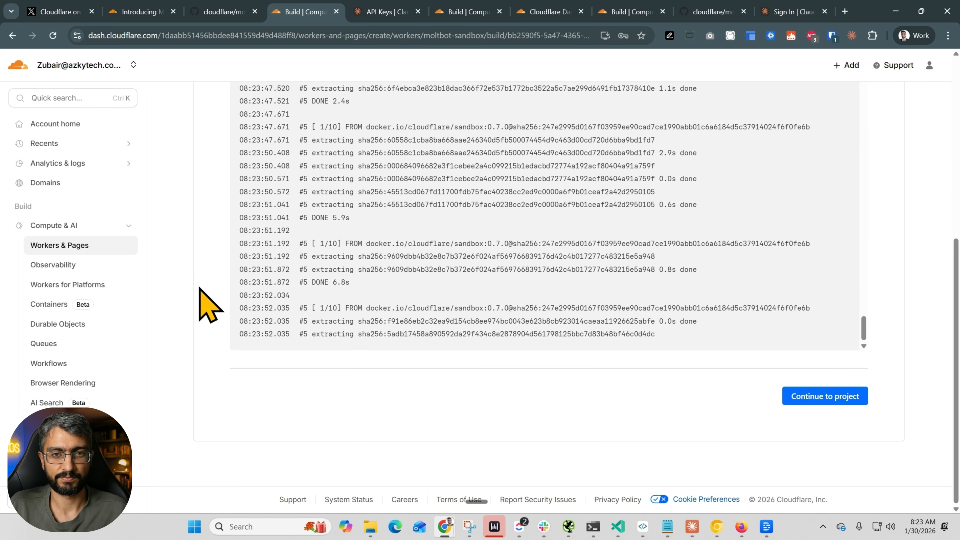
# Read the README notes on container start time, Cloudflare Access, device pairing and R2 storage required after deploying
pyautogui.hotkey('ctrl', 'shift', 'Tab')
pyautogui.moveTo(209, 305); pyautogui.dragTo(493, 305)
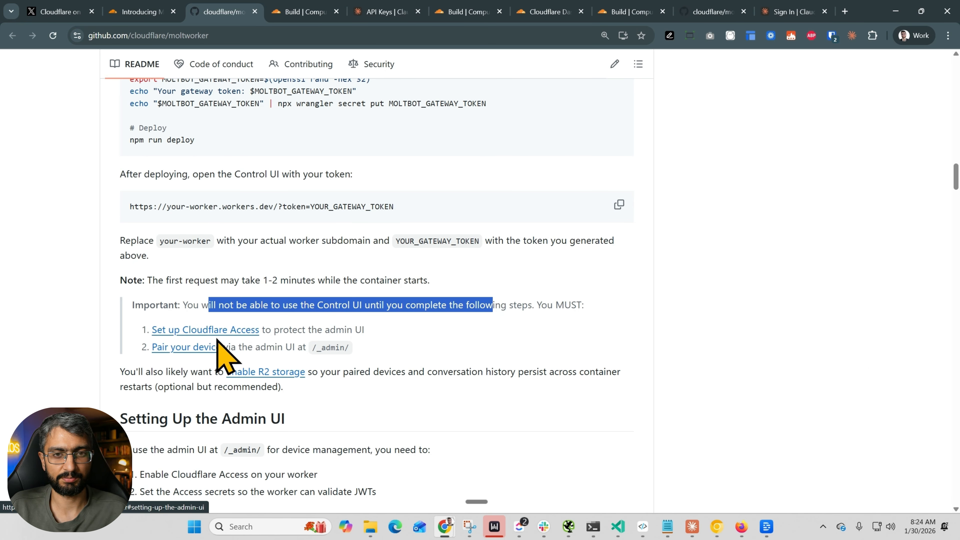
pyautogui.moveTo(249, 350); pyautogui.dragTo(333, 350)
pyautogui.click(364, 352)
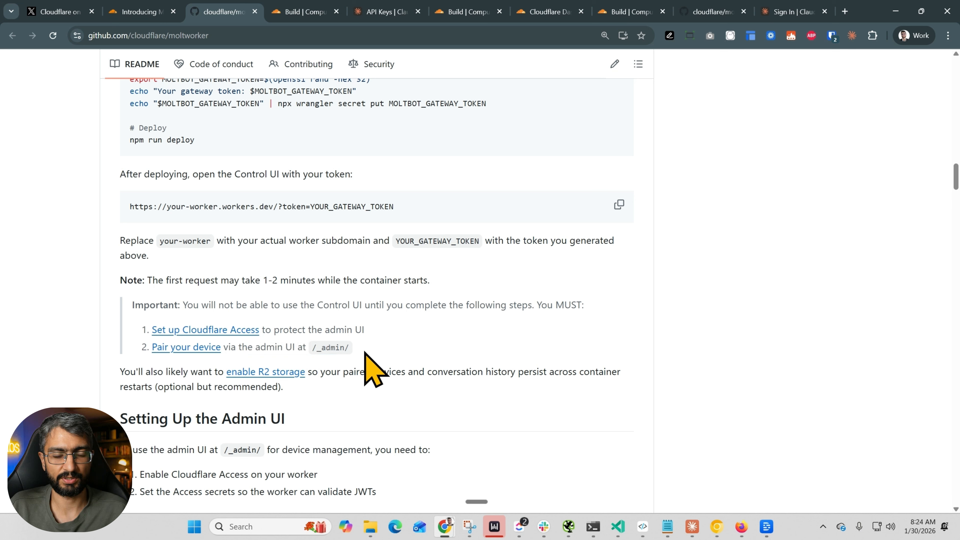
pyautogui.moveTo(157, 372); pyautogui.dragTo(395, 386)
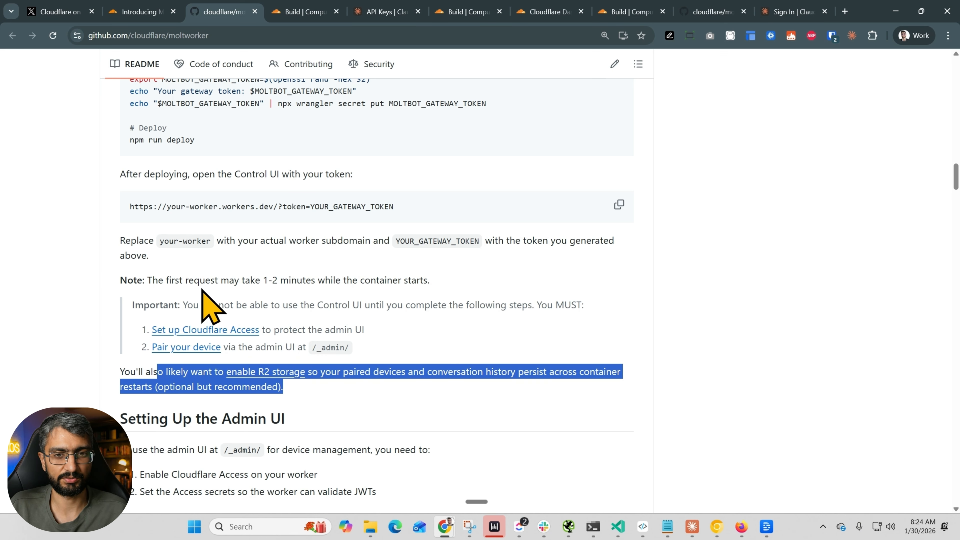
pyautogui.moveTo(188, 280); pyautogui.dragTo(389, 280)
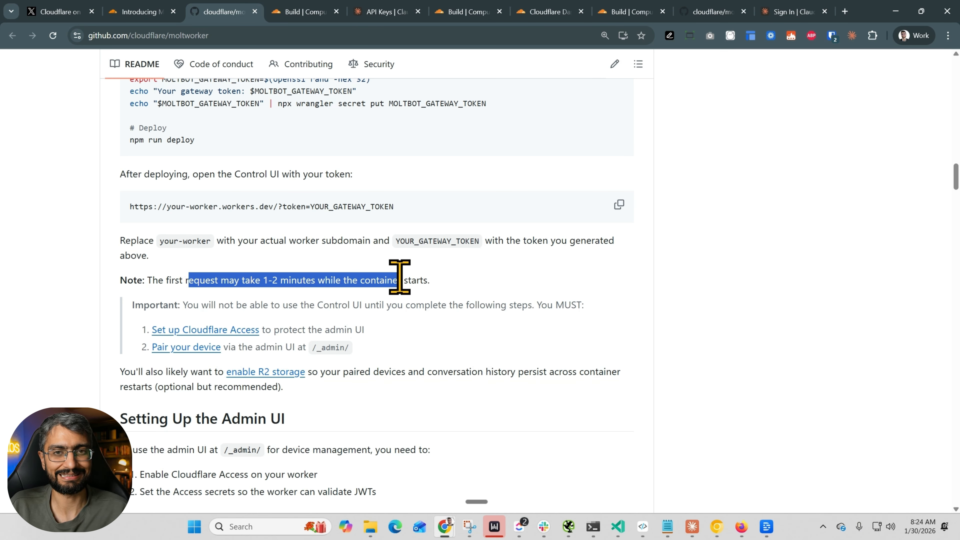
pyautogui.click(400, 279)
pyautogui.scroll(-2, 393, 273)
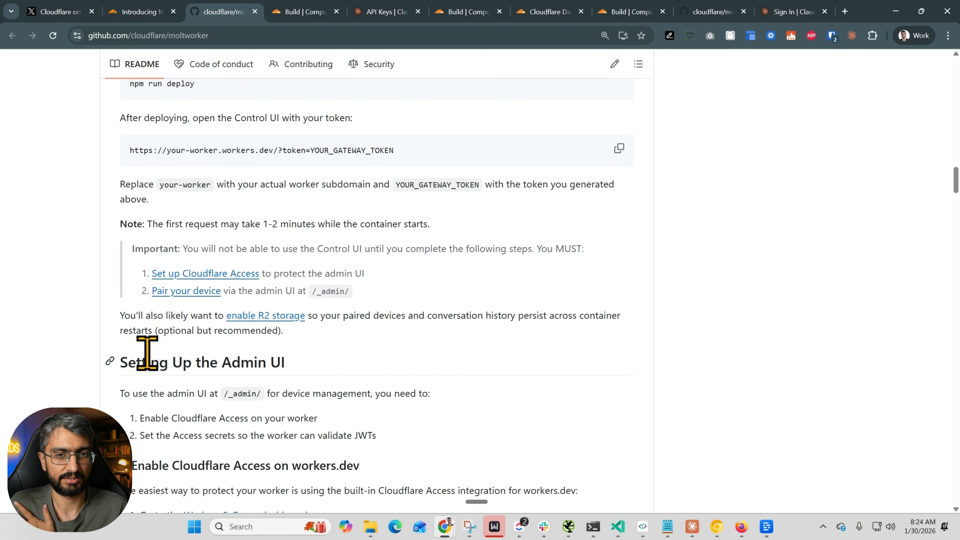
# Review the README's "Setting Up the Admin UI" section for what device management at /_admin/ requires
pyautogui.moveTo(128, 363); pyautogui.dragTo(266, 361)
pyautogui.moveTo(154, 394); pyautogui.dragTo(341, 431)
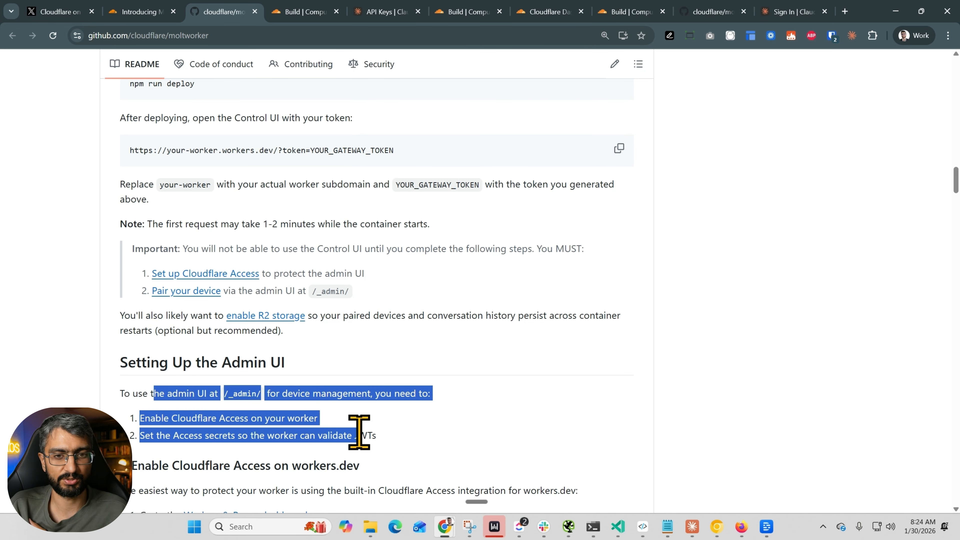
pyautogui.click(376, 395)
pyautogui.scroll(-1, 382, 375)
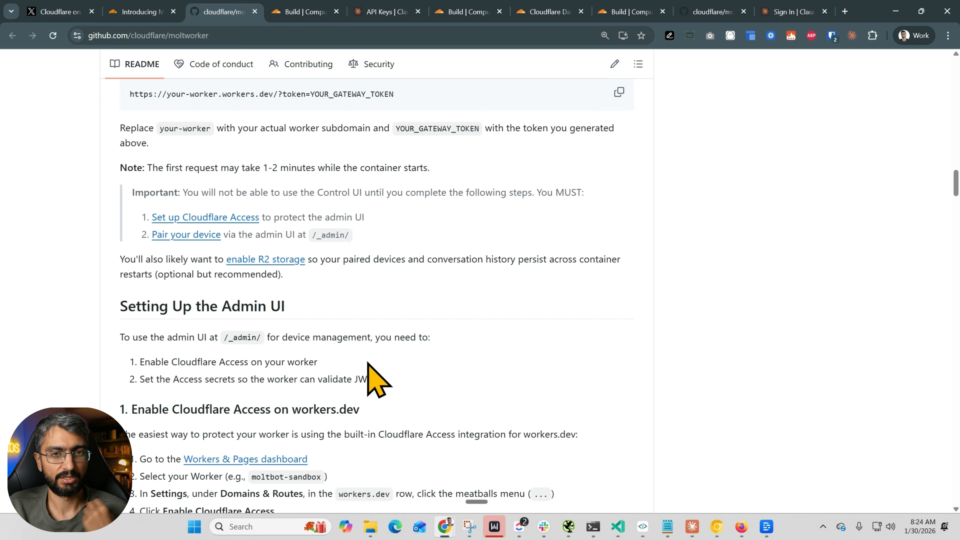
pyautogui.scroll(5, 369, 375)
pyautogui.scroll(-7, 255, 333)
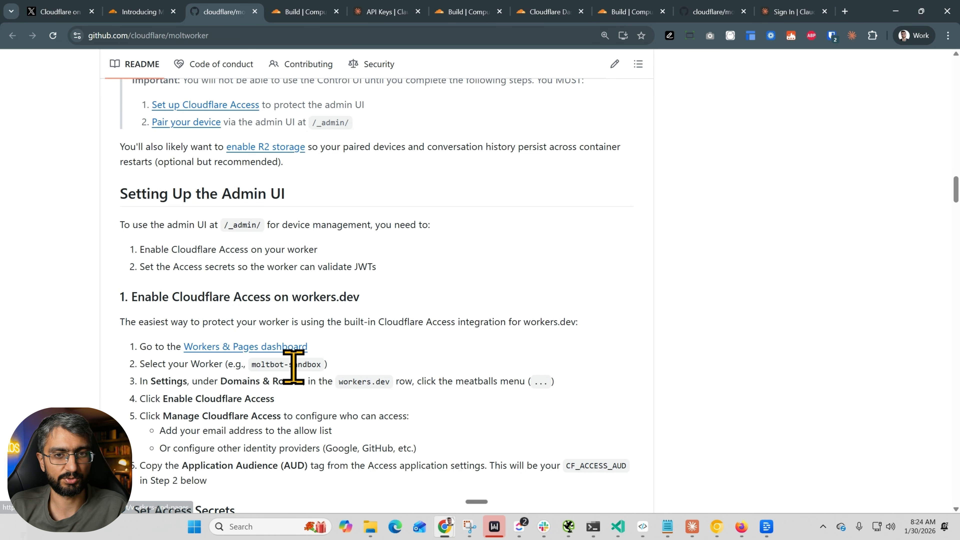
# Study the README steps for enabling Cloudflare Access on workers.dev, including allowed emails, identity providers and the Application Audience tag
pyautogui.scroll(-1, 231, 385)
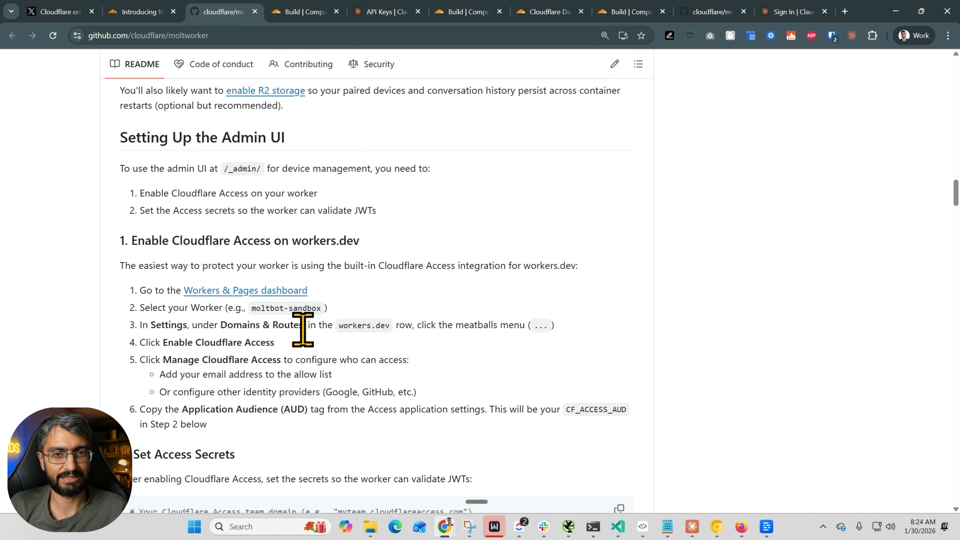
pyautogui.moveTo(517, 321); pyautogui.dragTo(470, 325)
pyautogui.click(457, 324)
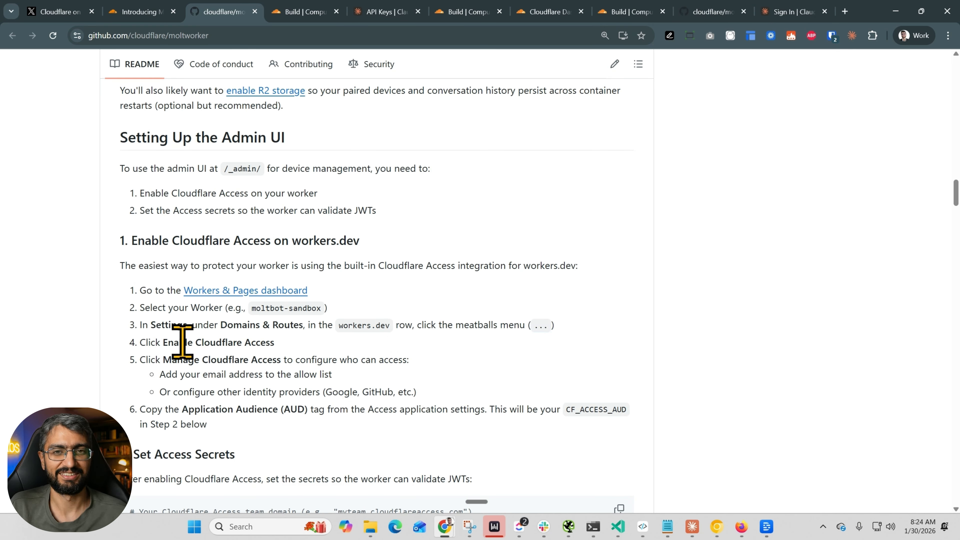
pyautogui.moveTo(179, 346); pyautogui.dragTo(257, 359)
pyautogui.moveTo(179, 373); pyautogui.dragTo(319, 372)
pyautogui.moveTo(171, 392); pyautogui.dragTo(382, 393)
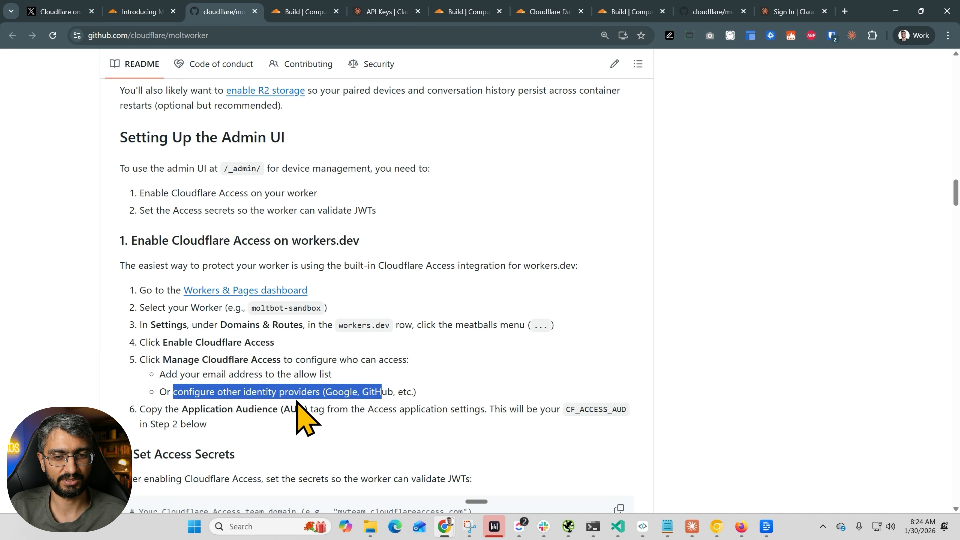
pyautogui.moveTo(199, 411); pyautogui.dragTo(341, 412)
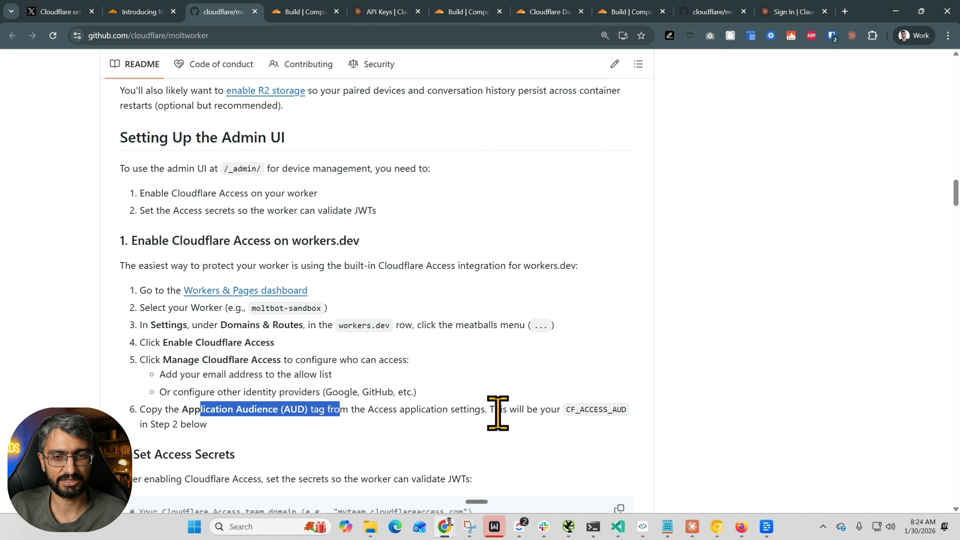
# Read the README steps for enabling Cloudflare Access on workers.dev and the "Set Access Secrets" section below them
pyautogui.click(498, 413)
pyautogui.scroll(-1, 497, 412)
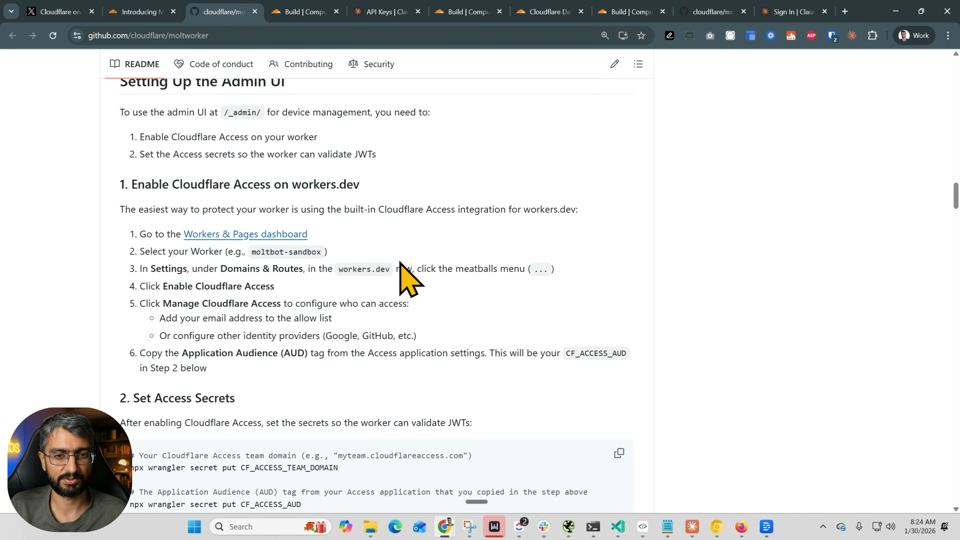
pyautogui.scroll(-3, 401, 276)
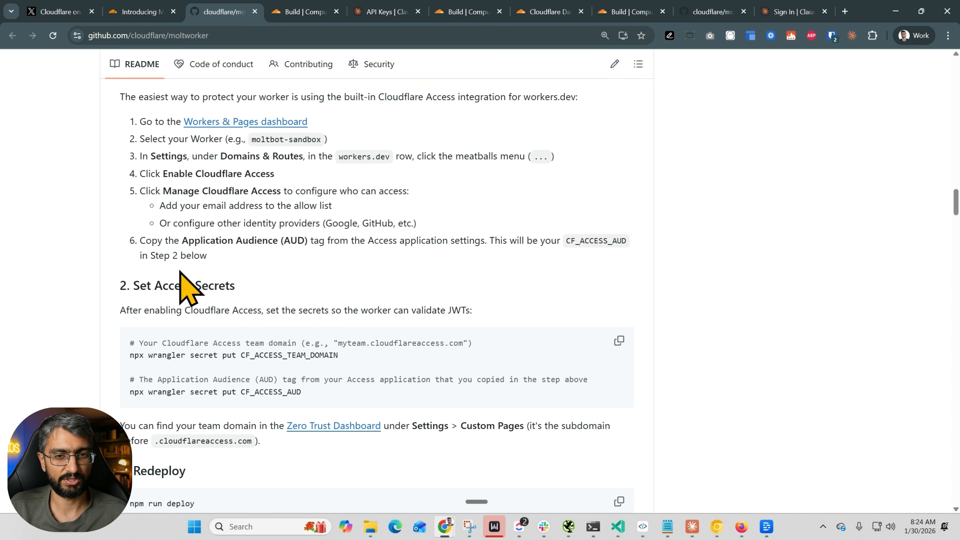
pyautogui.scroll(1, 379, 364)
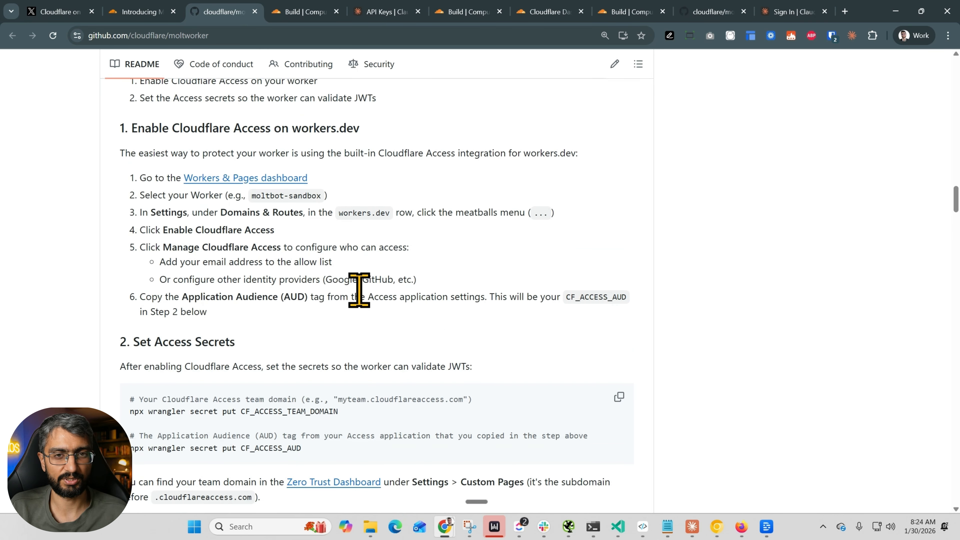
pyautogui.moveTo(121, 128); pyautogui.dragTo(368, 147)
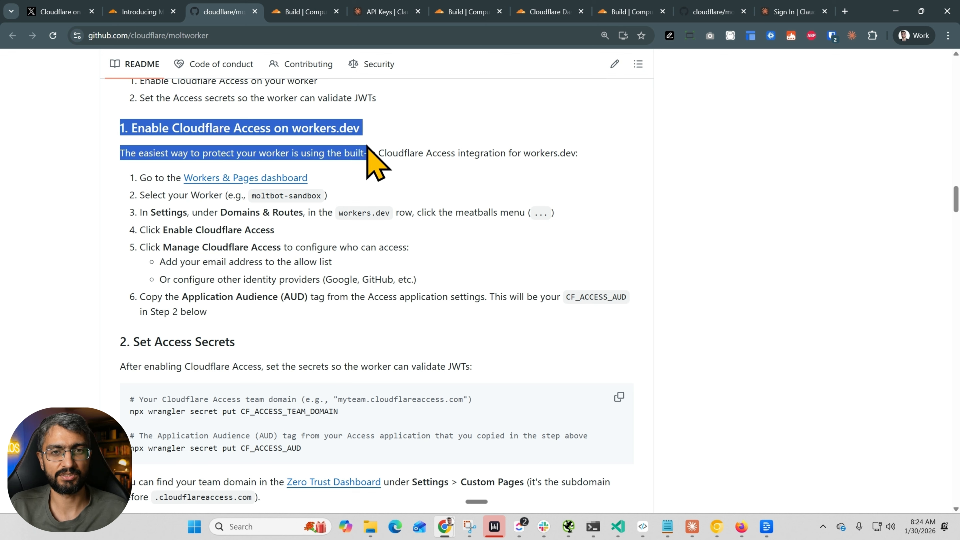
pyautogui.click(365, 145)
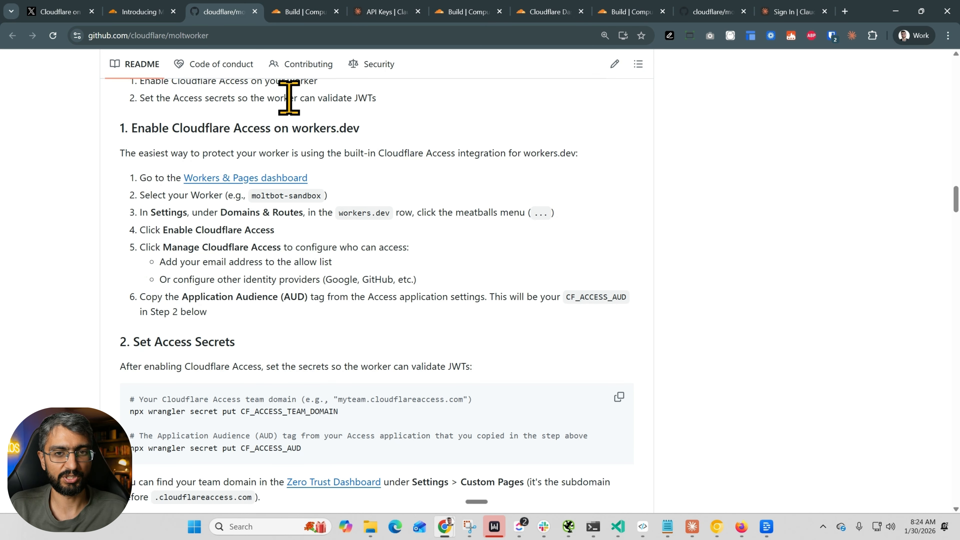
# Check the moltbot-sandbox build log for progress of the deployment to Cloudflare's global network
pyautogui.click(315, 13)
pyautogui.scroll(-8, 235, 244)
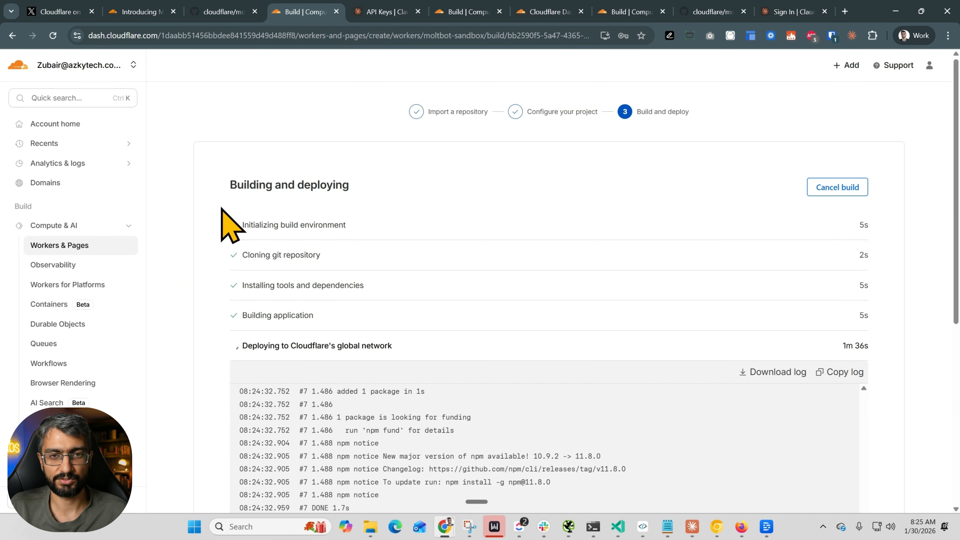
pyautogui.scroll(-3, 212, 215)
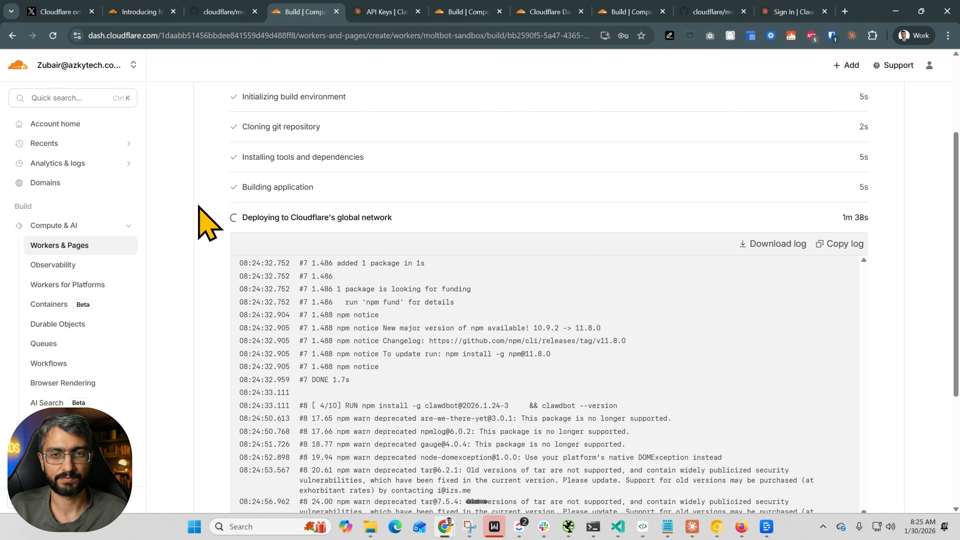
# Review the two requirements for using the admin UI in the README's "Setting Up the Admin UI" section
pyautogui.hotkey('ctrl', 'pageup')
pyautogui.moveTo(121, 137); pyautogui.dragTo(280, 136)
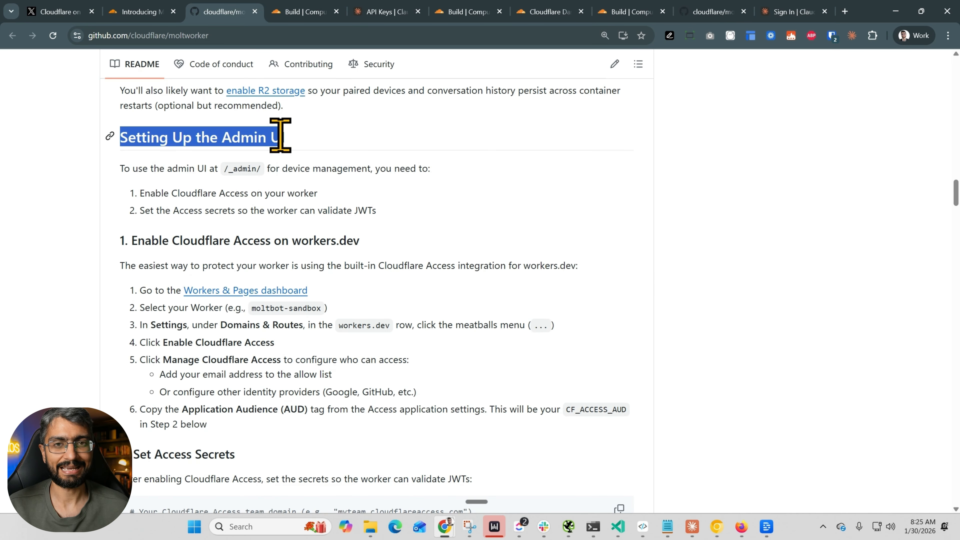
pyautogui.click(265, 142)
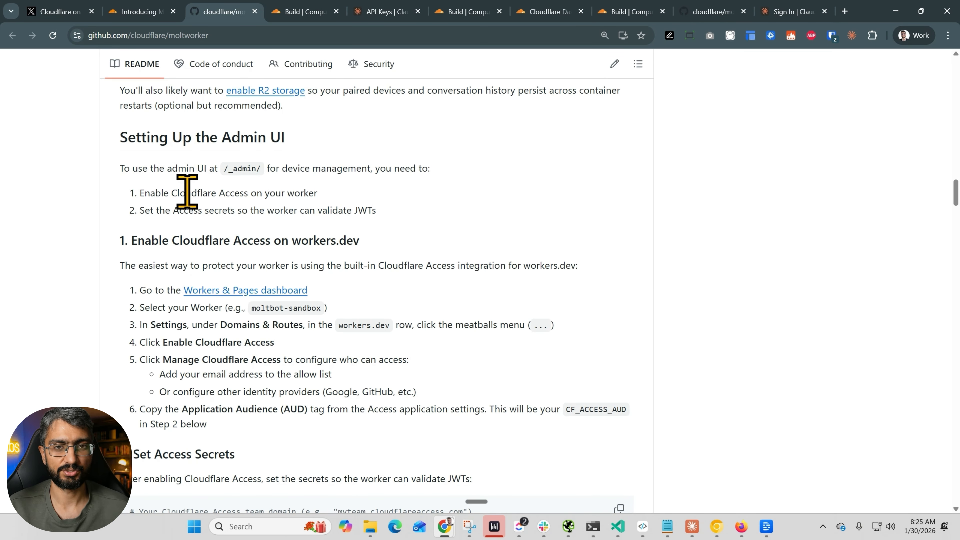
pyautogui.moveTo(175, 205); pyautogui.dragTo(304, 198)
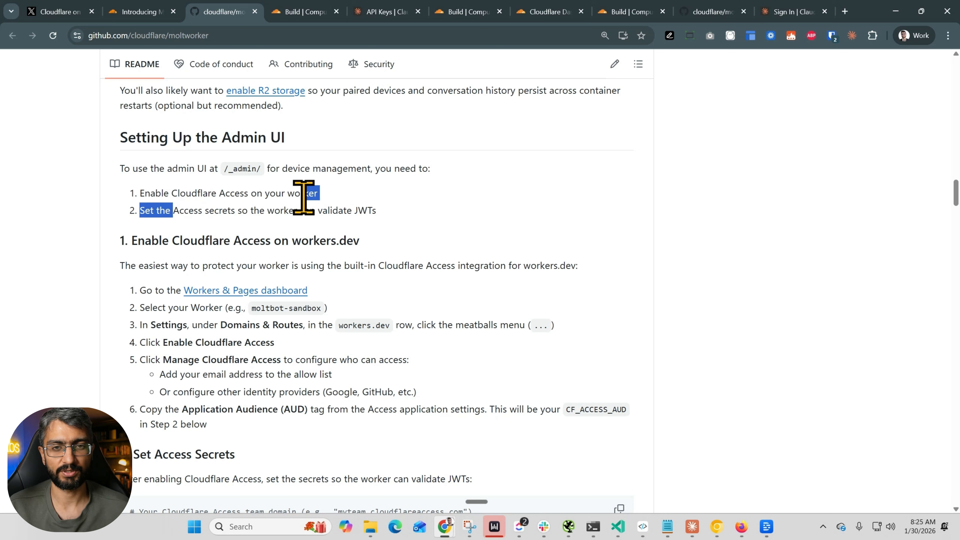
pyautogui.click(296, 200)
pyautogui.moveTo(191, 209); pyautogui.dragTo(384, 207)
pyautogui.click(378, 203)
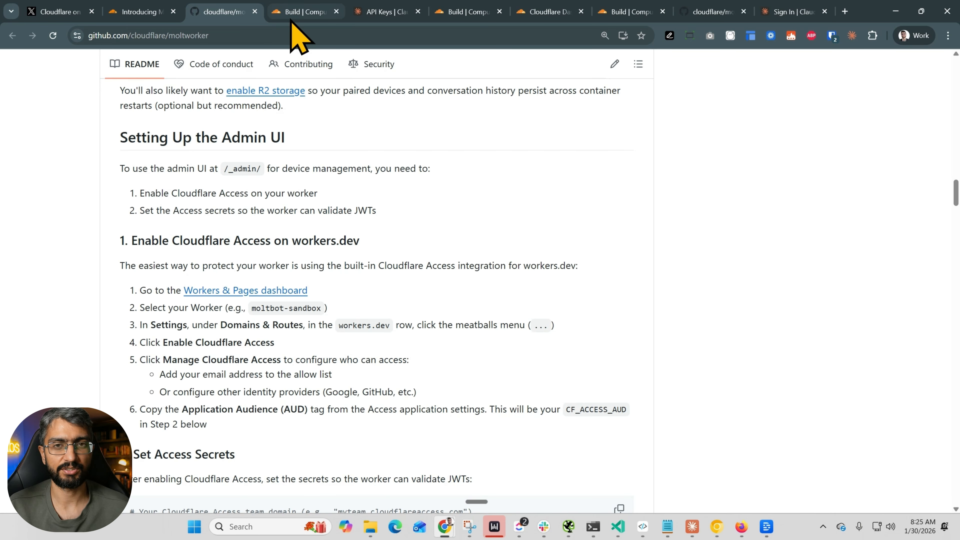
# Continue from the running build to its project, and open the moltbot-sandbox Worker through the README's Workers & Pages dashboard link and your account
pyautogui.click(302, 12)
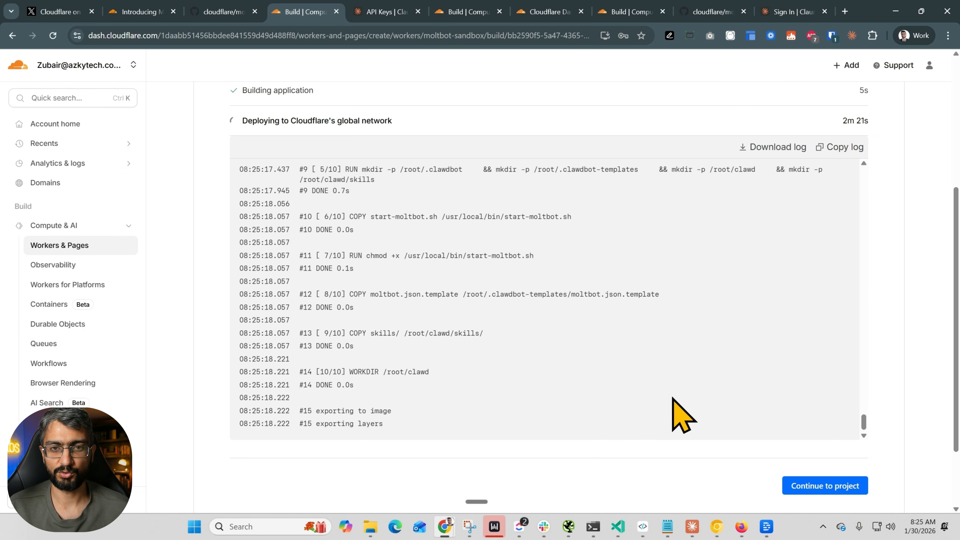
pyautogui.click(853, 489)
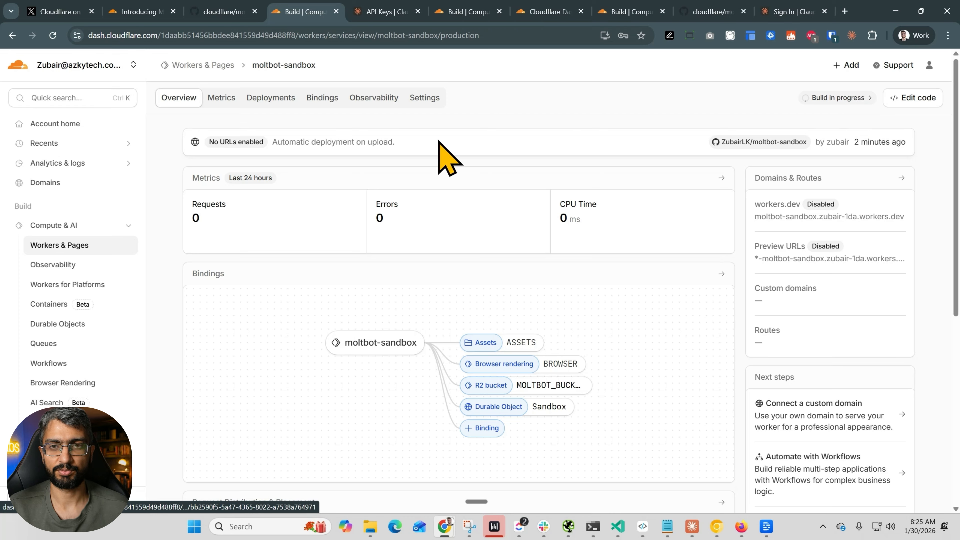
pyautogui.click(223, 11)
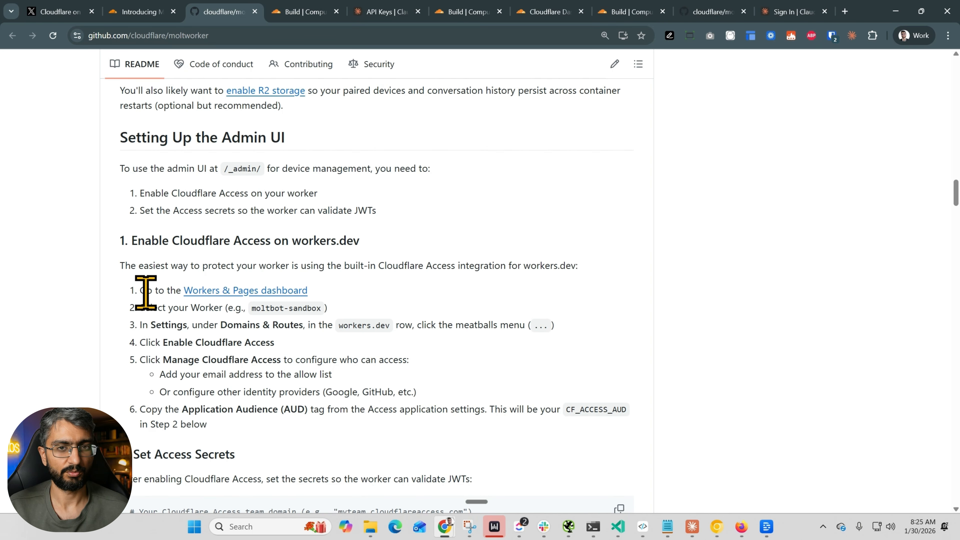
pyautogui.middleClick(299, 290)
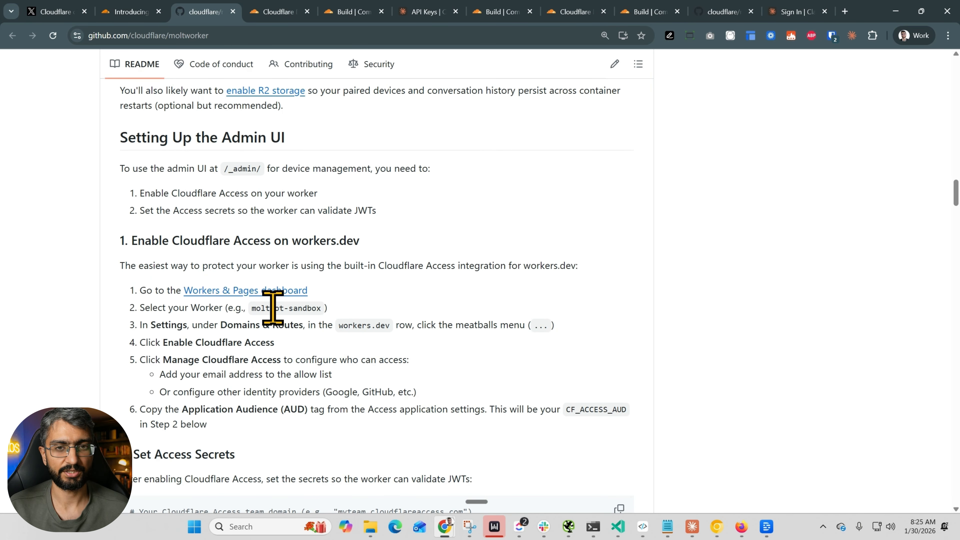
pyautogui.click(281, 17)
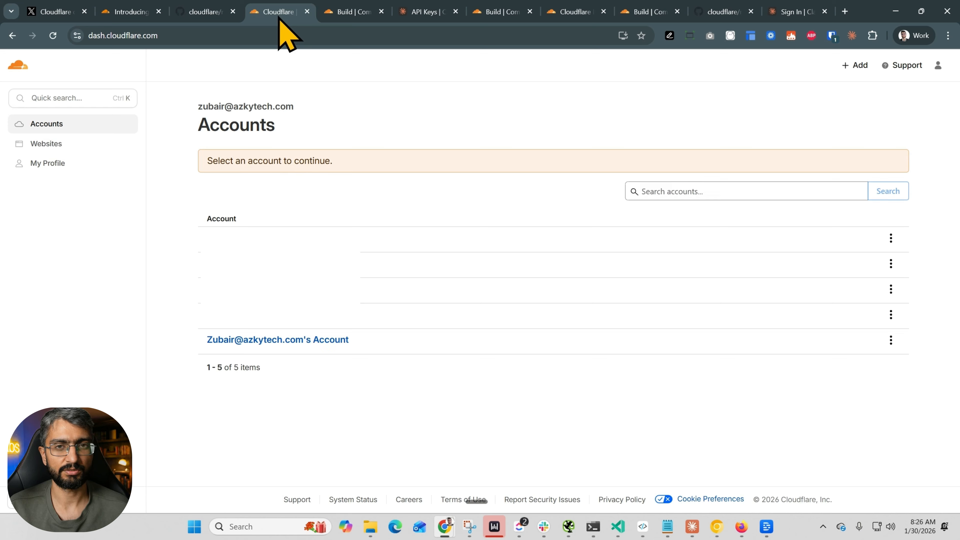
pyautogui.click(279, 341)
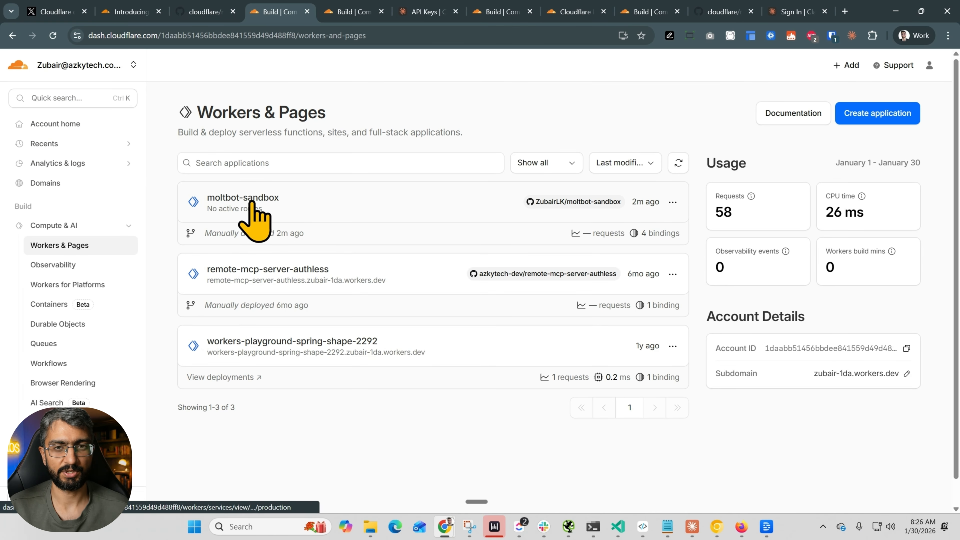
pyautogui.click(254, 212)
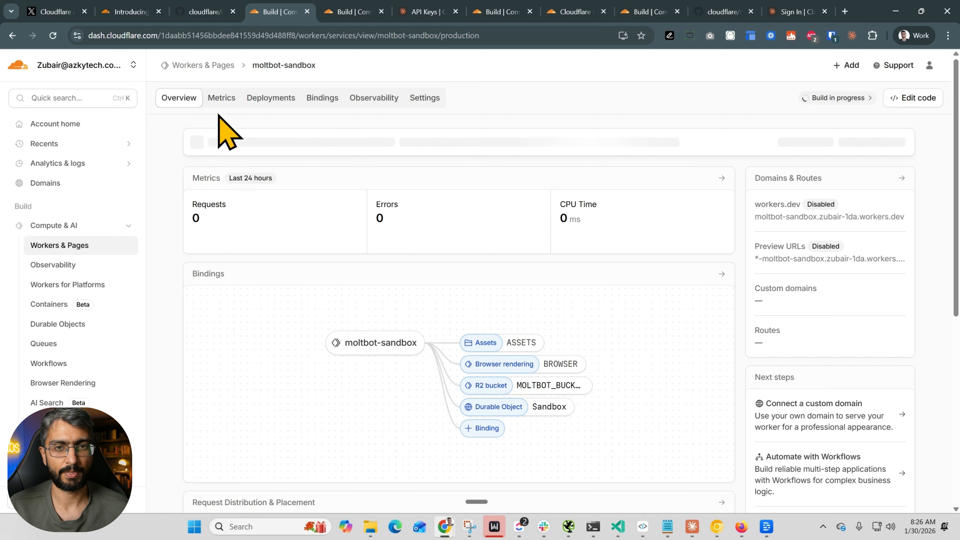
# Check the README's third Access step and open the Domains & Routes section in the moltbot-sandbox Worker's settings
pyautogui.click(204, 12)
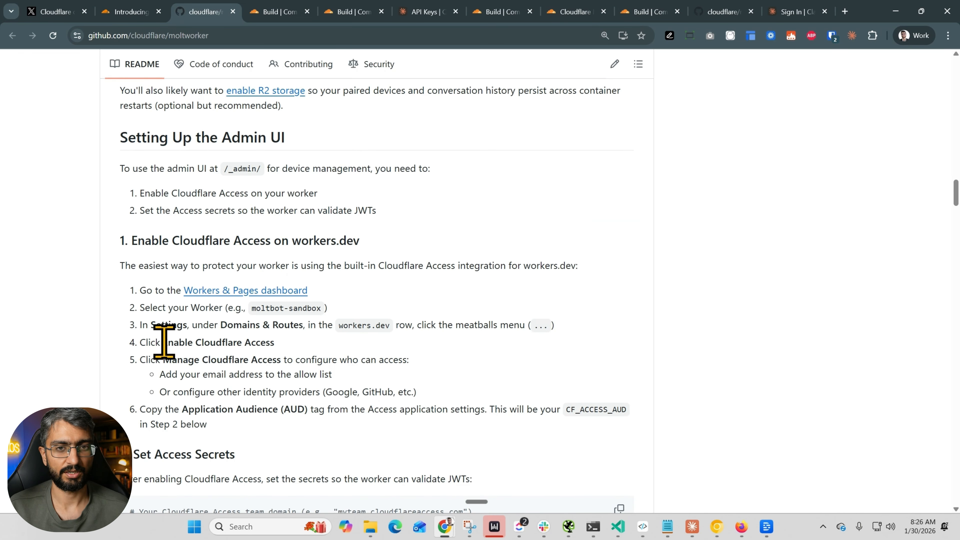
pyautogui.moveTo(151, 325); pyautogui.dragTo(282, 325)
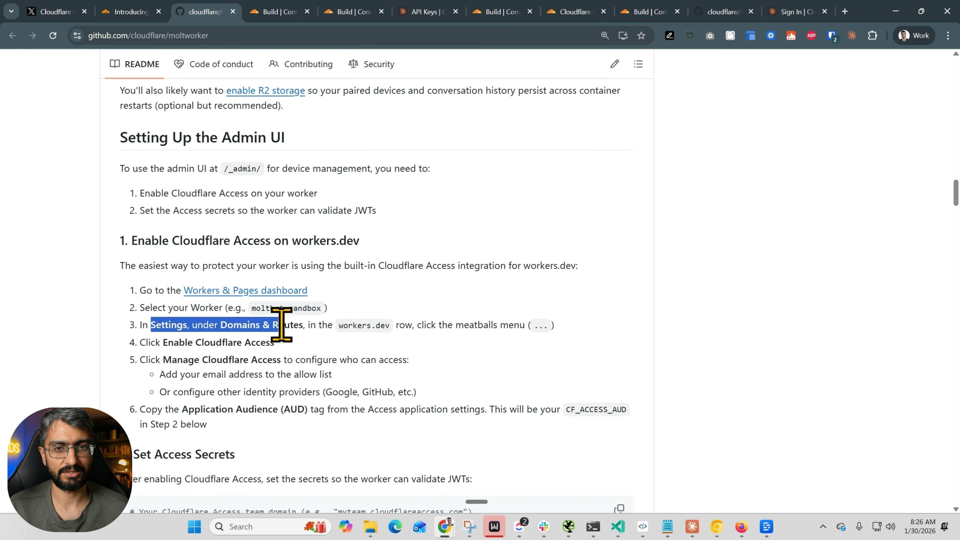
pyautogui.click(279, 11)
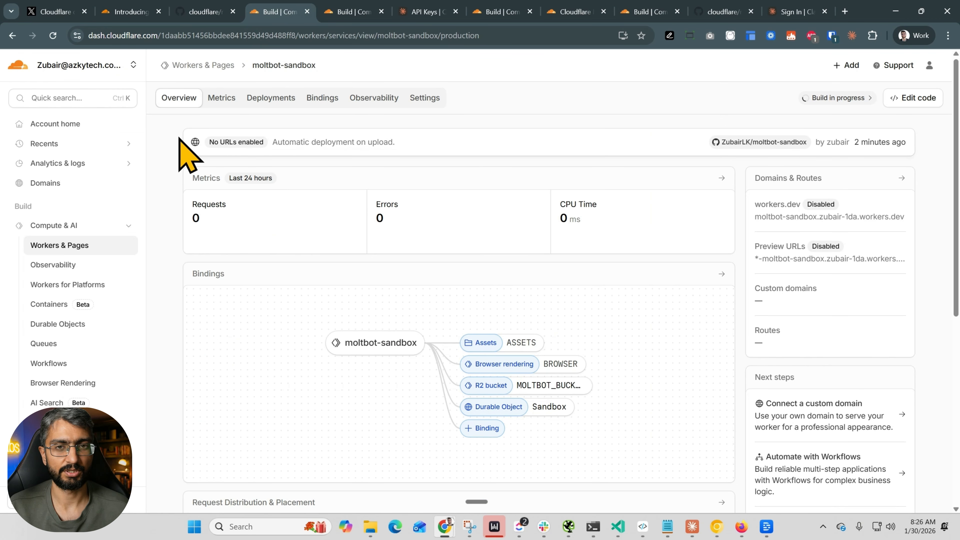
pyautogui.click(420, 99)
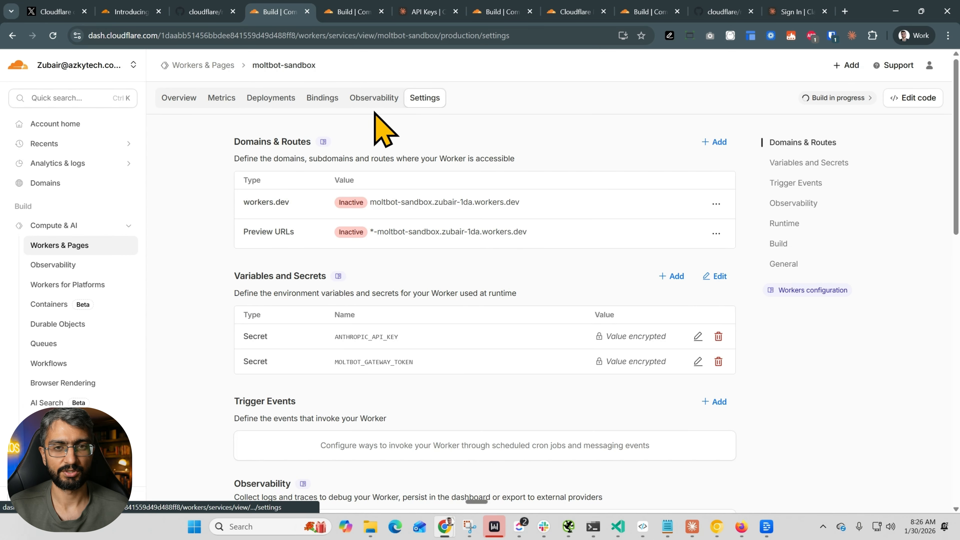
pyautogui.moveTo(235, 141); pyautogui.dragTo(354, 153)
pyautogui.click(262, 186)
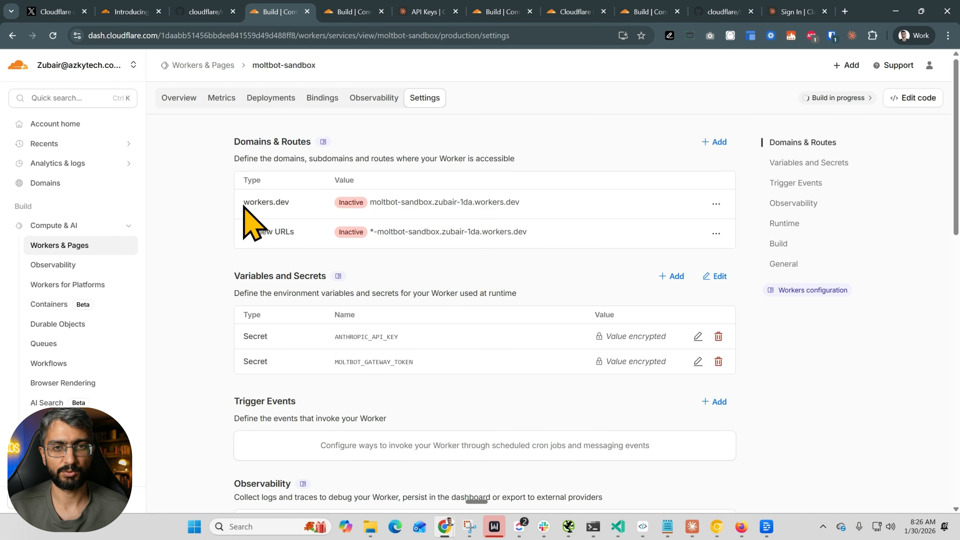
# Enable the workers.dev domain for moltbot-sandbox as preparation for Cloudflare Access, and skip enabling Preview URLs
pyautogui.click(206, 12)
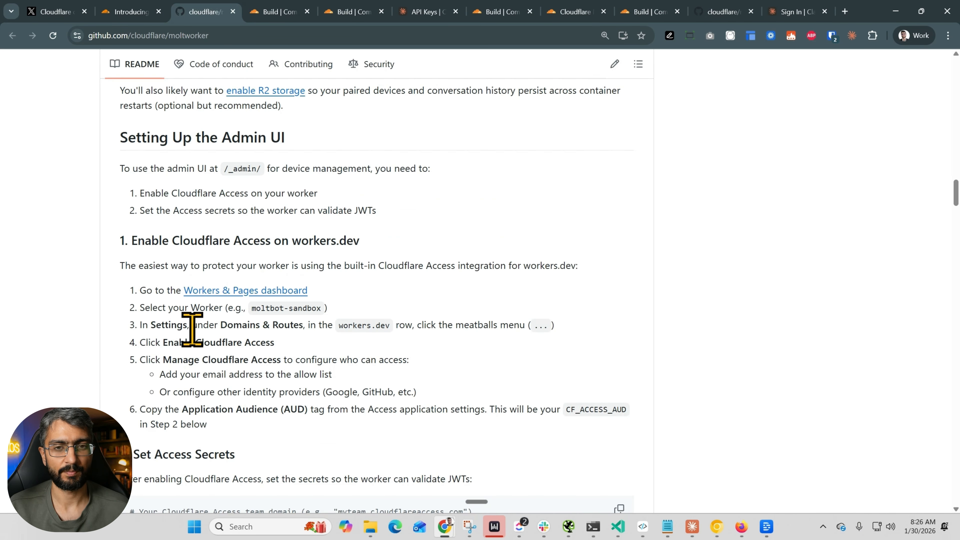
pyautogui.moveTo(509, 328); pyautogui.dragTo(681, 325)
pyautogui.click(229, 346)
pyautogui.click(280, 14)
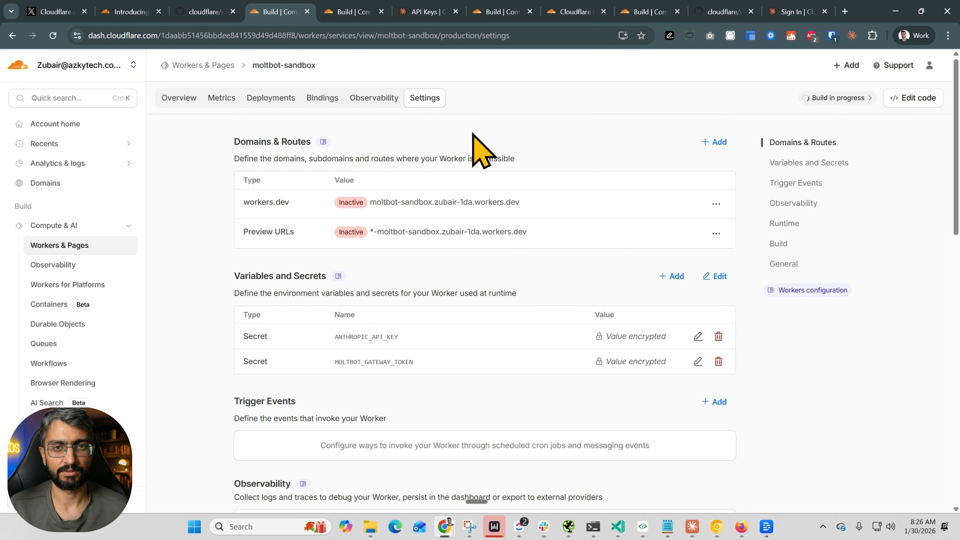
pyautogui.click(717, 205)
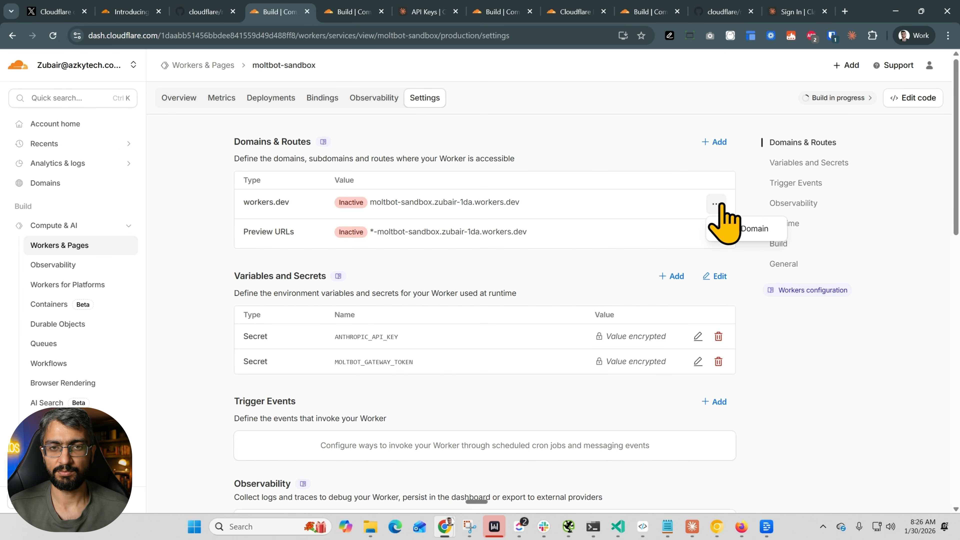
pyautogui.click(755, 230)
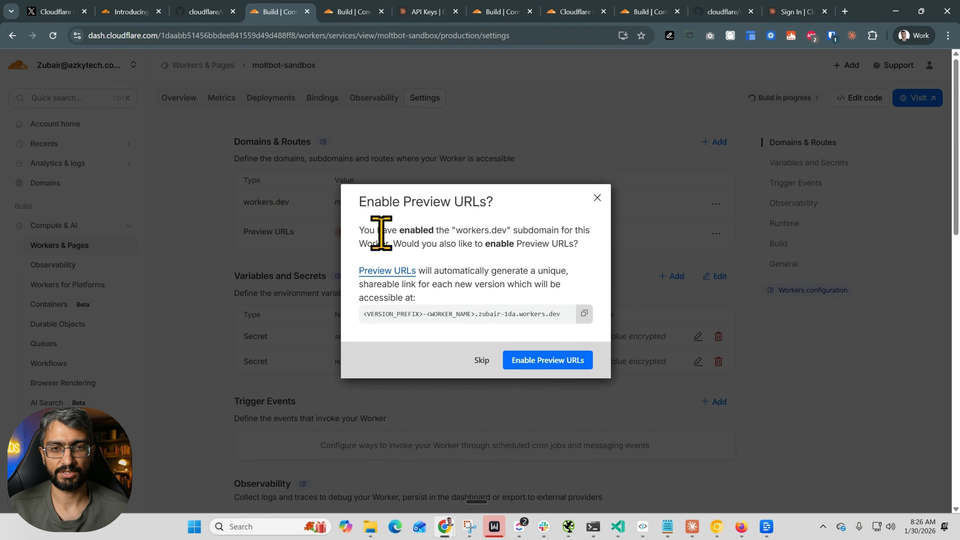
pyautogui.moveTo(381, 233); pyautogui.dragTo(575, 247)
pyautogui.click(572, 248)
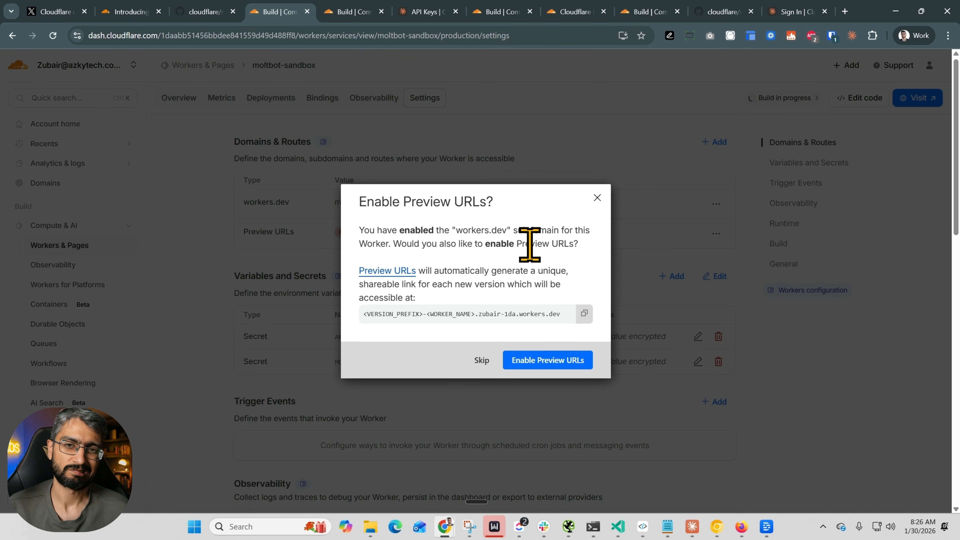
pyautogui.click(486, 361)
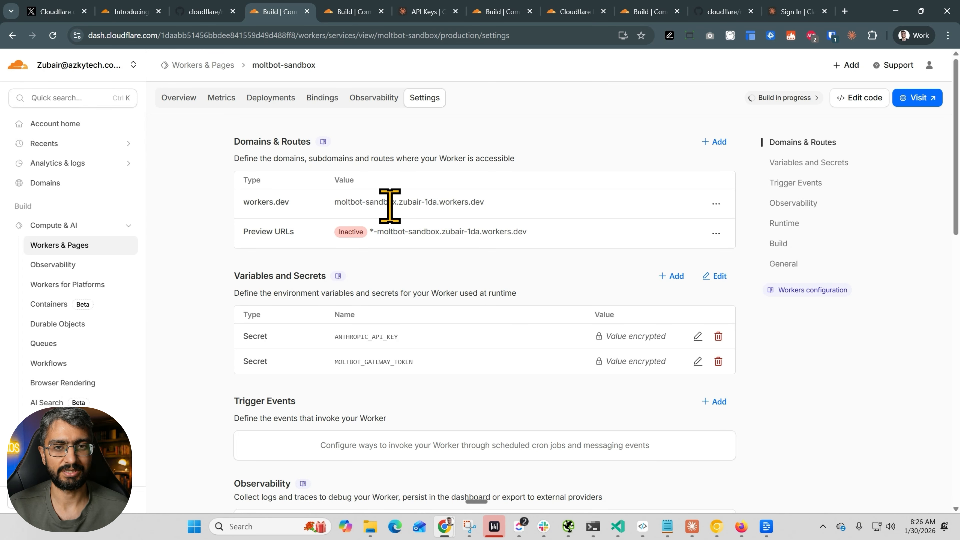
# Reread the README's Manage Cloudflare Access step and look through the moltbot-sandbox settings for the matching option
pyautogui.click(204, 12)
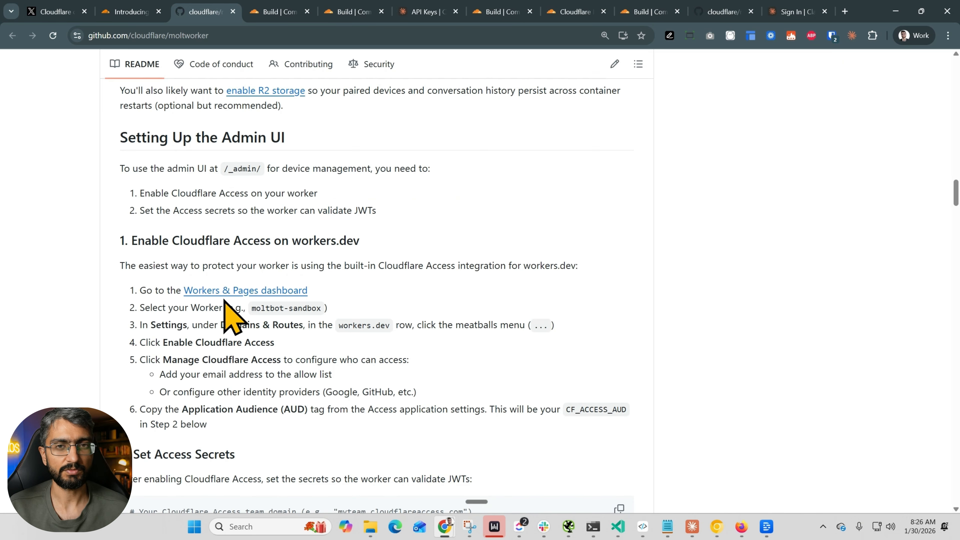
pyautogui.moveTo(172, 359); pyautogui.dragTo(395, 389)
pyautogui.click(395, 388)
pyautogui.click(278, 12)
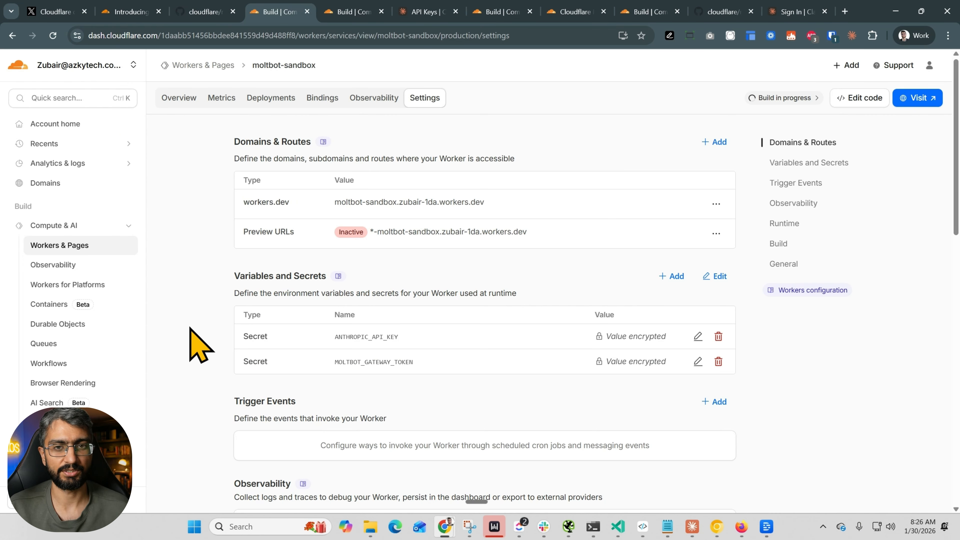
pyautogui.scroll(-5, 193, 332)
pyautogui.scroll(-10, 187, 299)
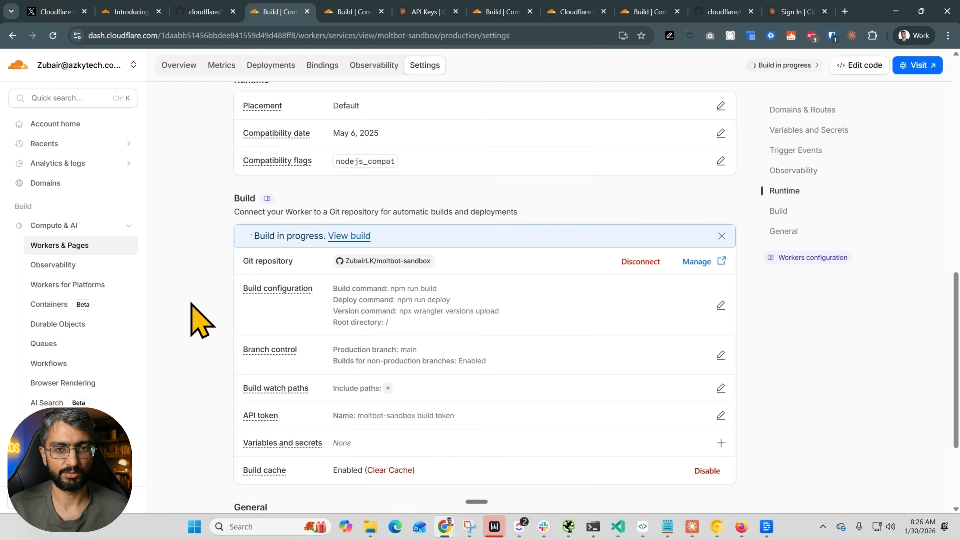
pyautogui.scroll(15, 192, 301)
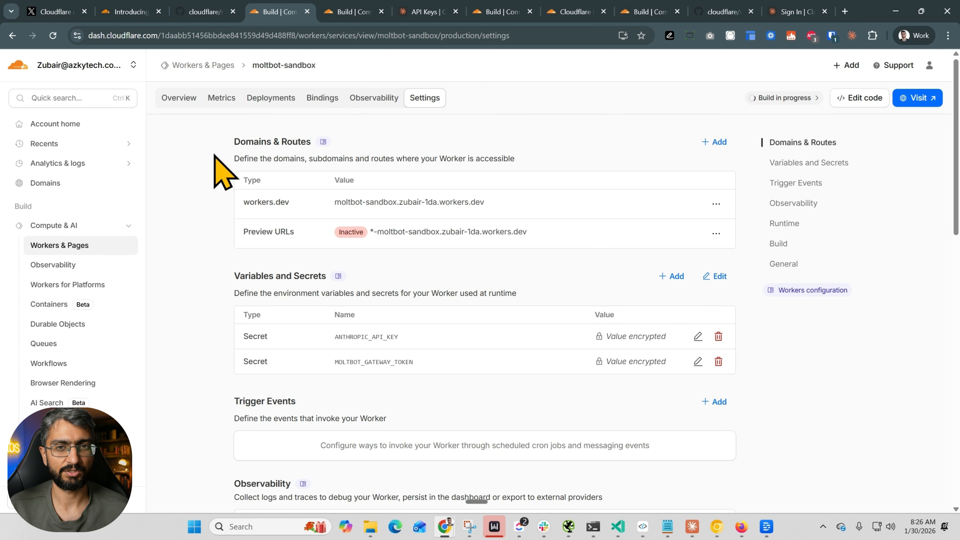
# Enable Cloudflare Access for the moltbot-sandbox workers.dev domain, following the README
pyautogui.click(214, 17)
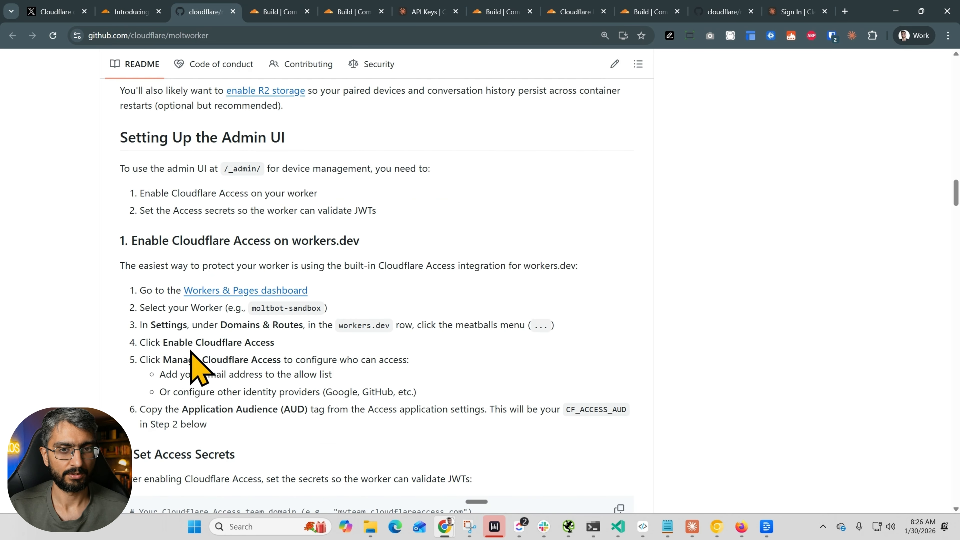
pyautogui.hotkey('ctrl', 'Tab')
pyautogui.click(798, 197)
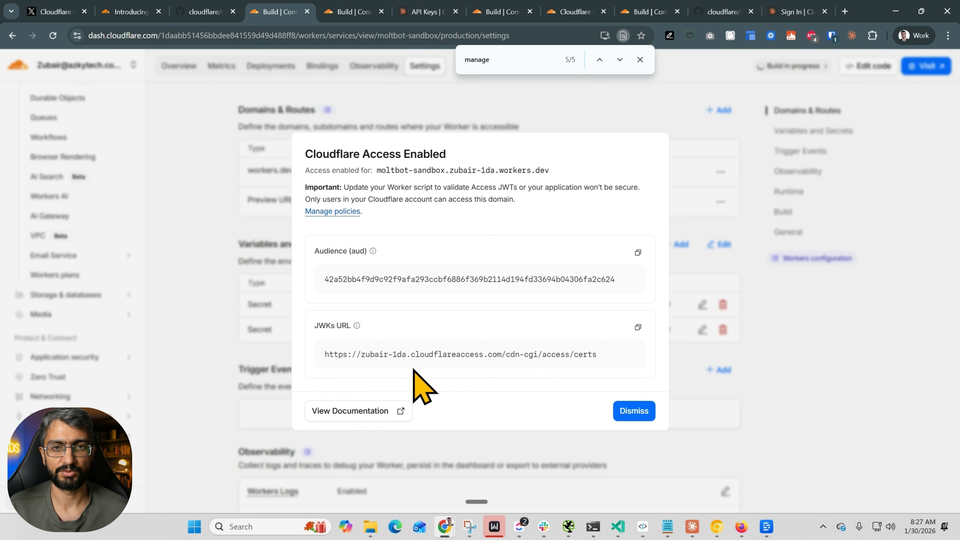
# Check the README's Application Audience step, copy the Audience (aud) value and JWKs URL of the enabled Access application, and dismiss the notice
pyautogui.click(209, 14)
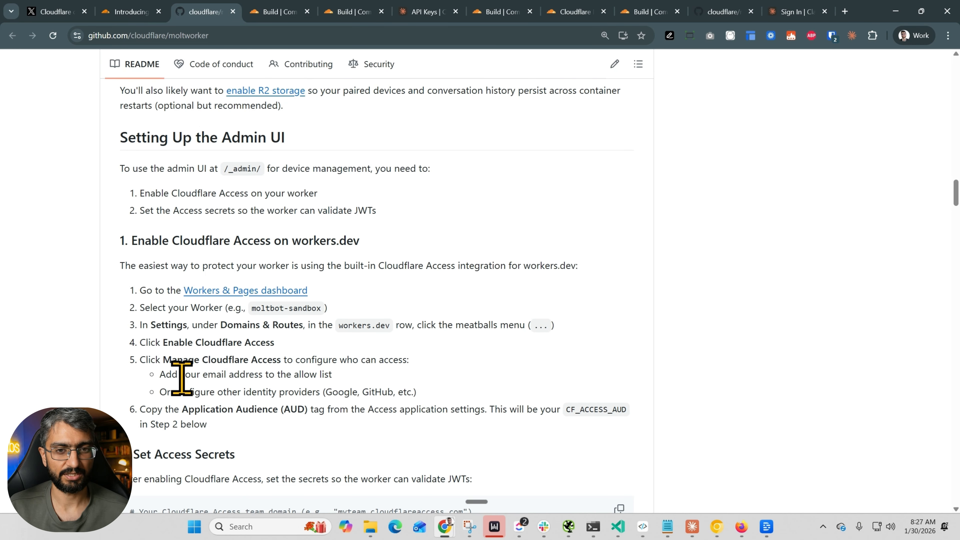
pyautogui.moveTo(182, 376); pyautogui.dragTo(315, 374)
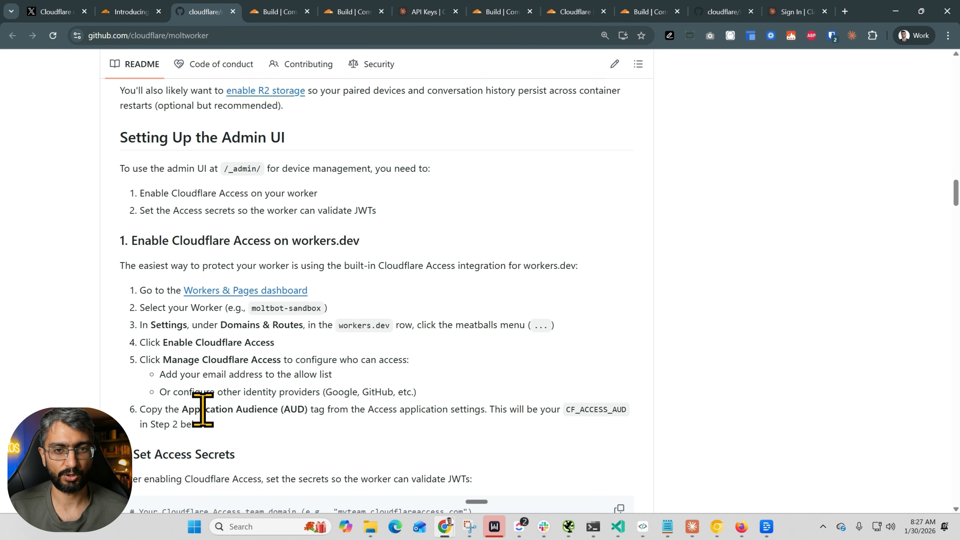
pyautogui.moveTo(200, 410)
pyautogui.mouseDown()
pyautogui.moveTo(615, 407)
pyautogui.moveTo(201, 409)
pyautogui.mouseUp()
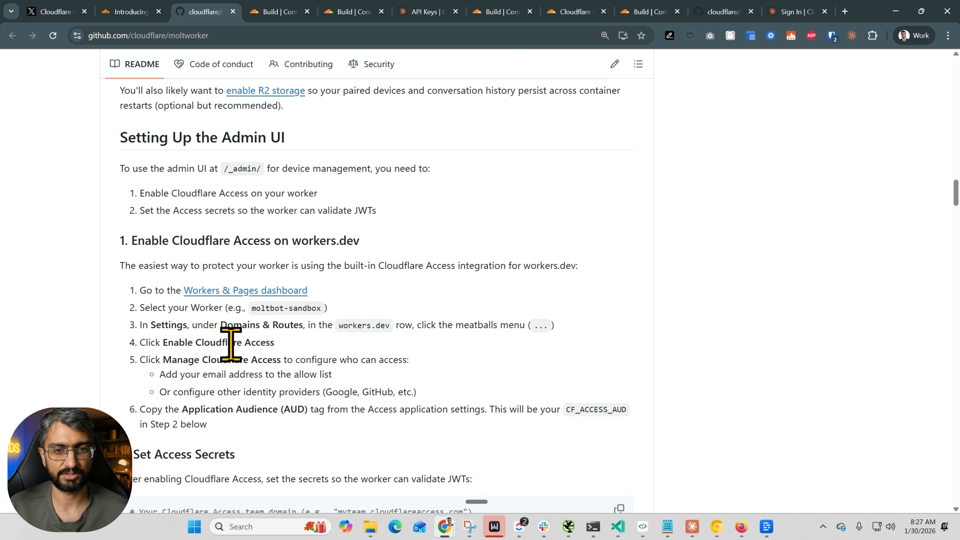
pyautogui.click(267, 14)
pyautogui.click(639, 252)
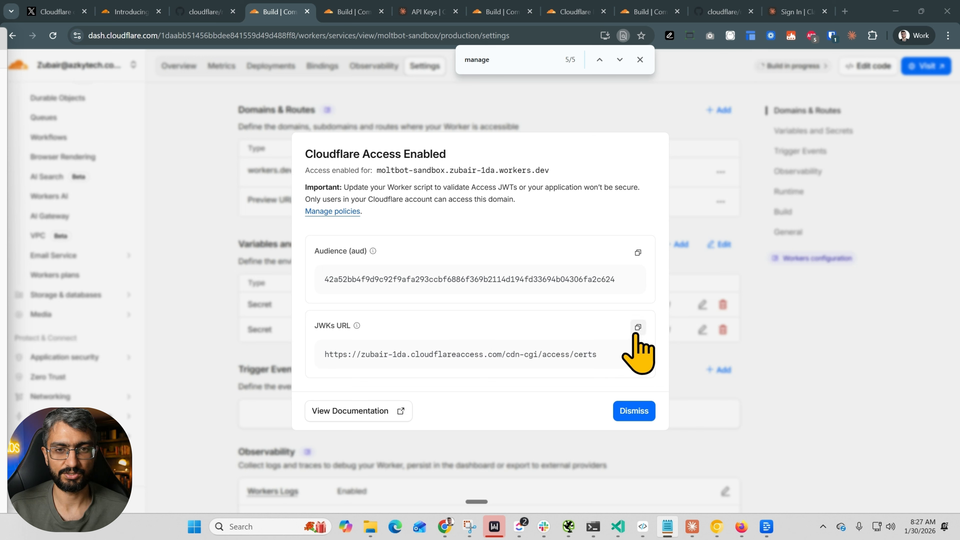
pyautogui.click(638, 327)
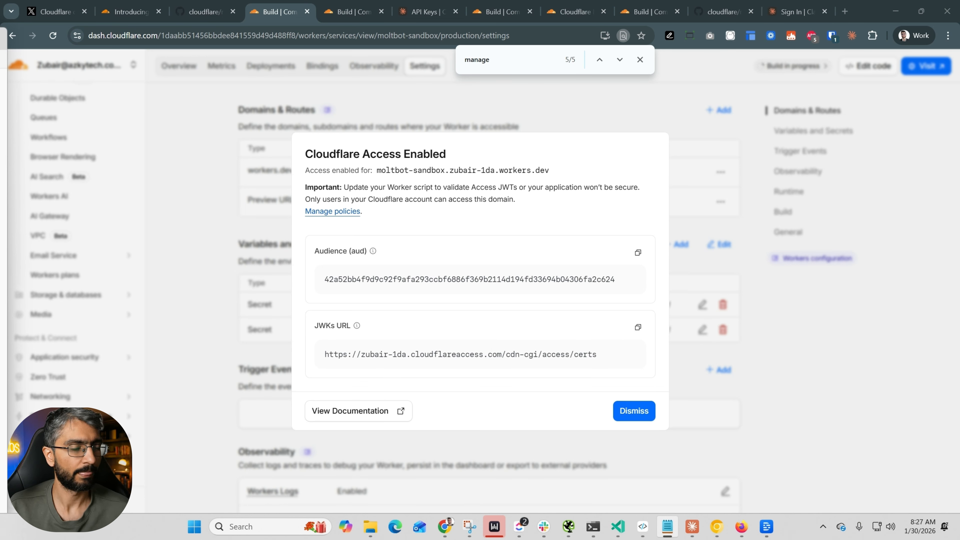
pyautogui.click(643, 416)
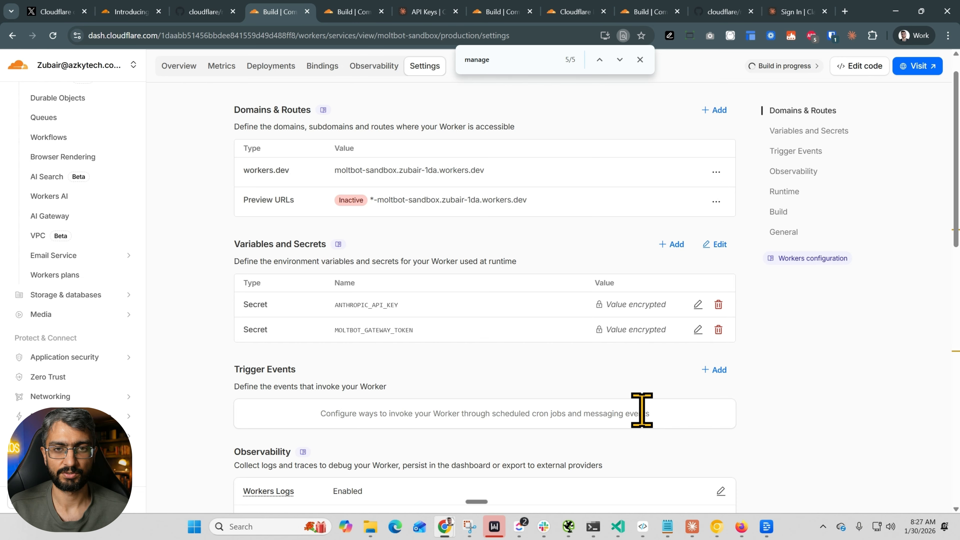
# Reread the README's allow-list instruction and open Manage Cloudflare Access for the workers.dev domain
pyautogui.click(715, 175)
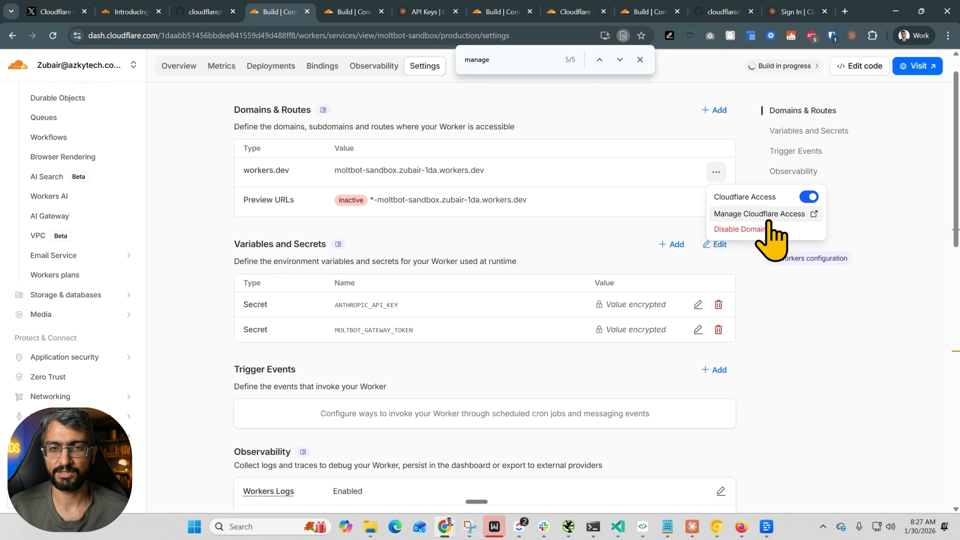
pyautogui.click(200, 12)
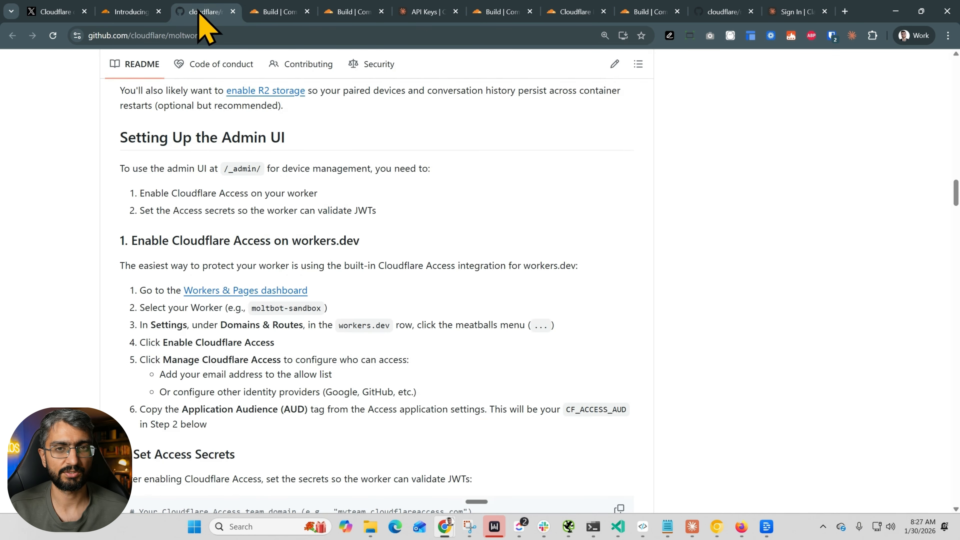
pyautogui.moveTo(159, 375); pyautogui.dragTo(348, 375)
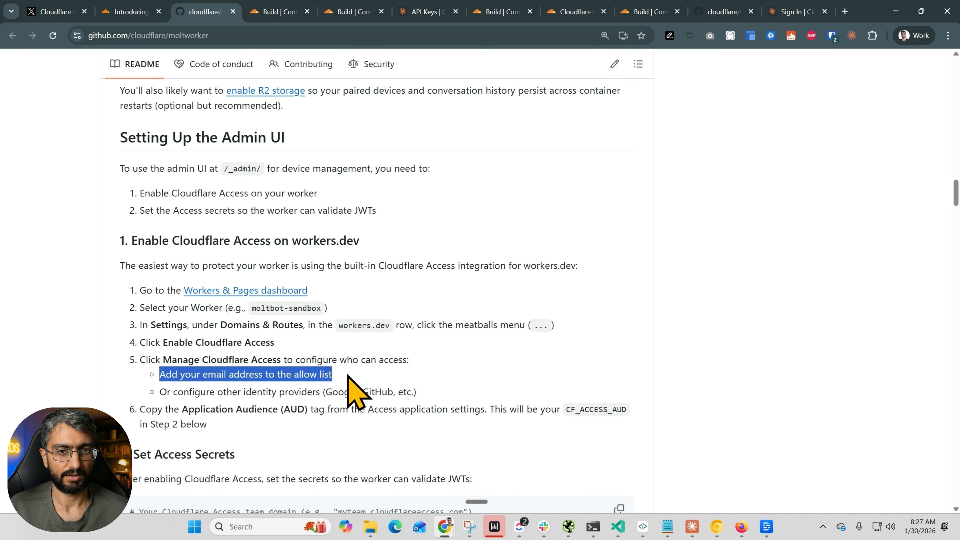
pyautogui.click(354, 376)
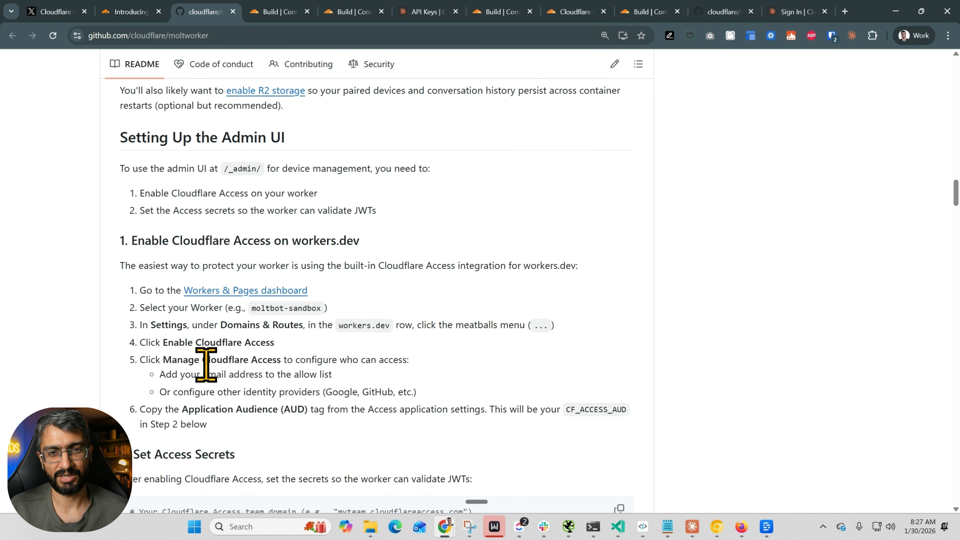
pyautogui.scroll(-1, 181, 404)
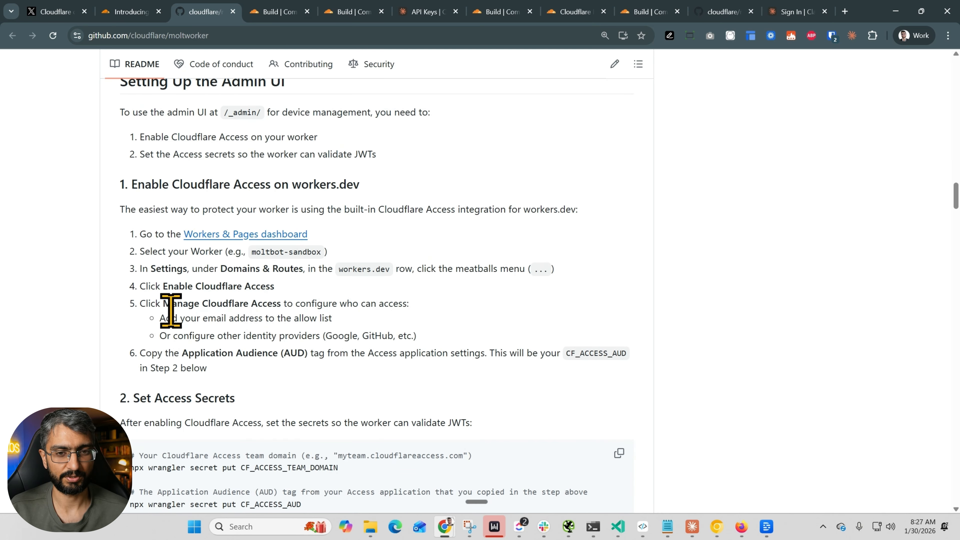
pyautogui.moveTo(172, 318); pyautogui.dragTo(140, 303)
pyautogui.moveTo(240, 319); pyautogui.dragTo(342, 317)
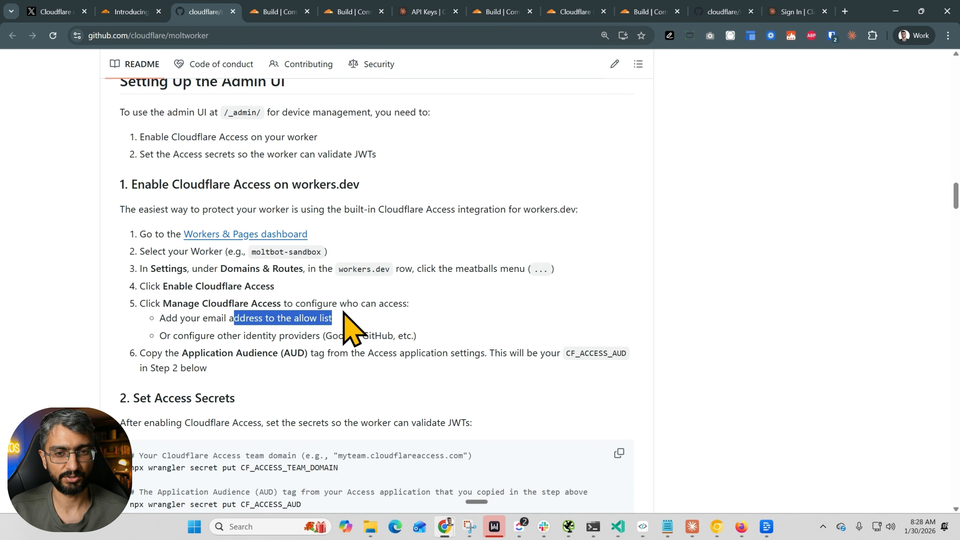
pyautogui.click(273, 12)
pyautogui.click(753, 215)
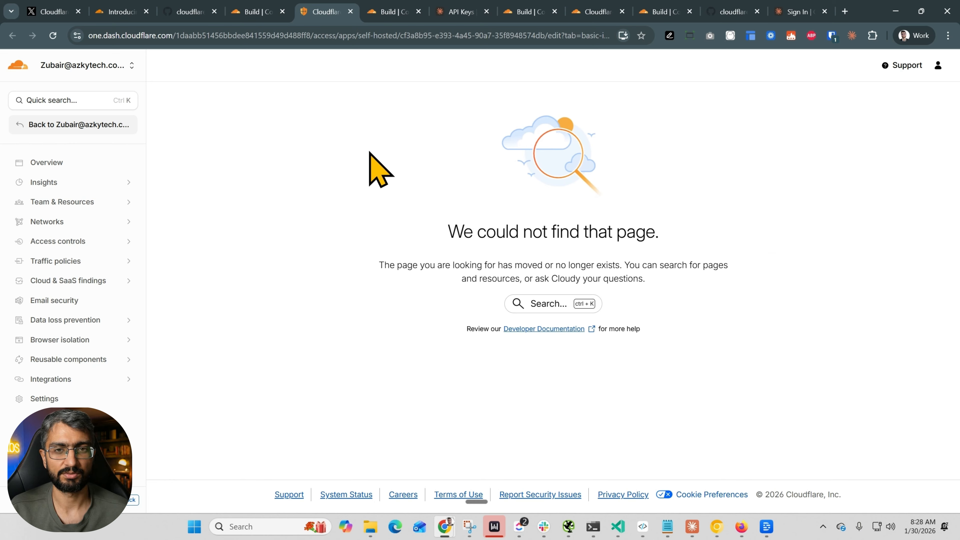
# Try opening Manage Cloudflare Access for workers.dev again, close the duplicate page, and look through the Worker's settings
pyautogui.click(261, 9)
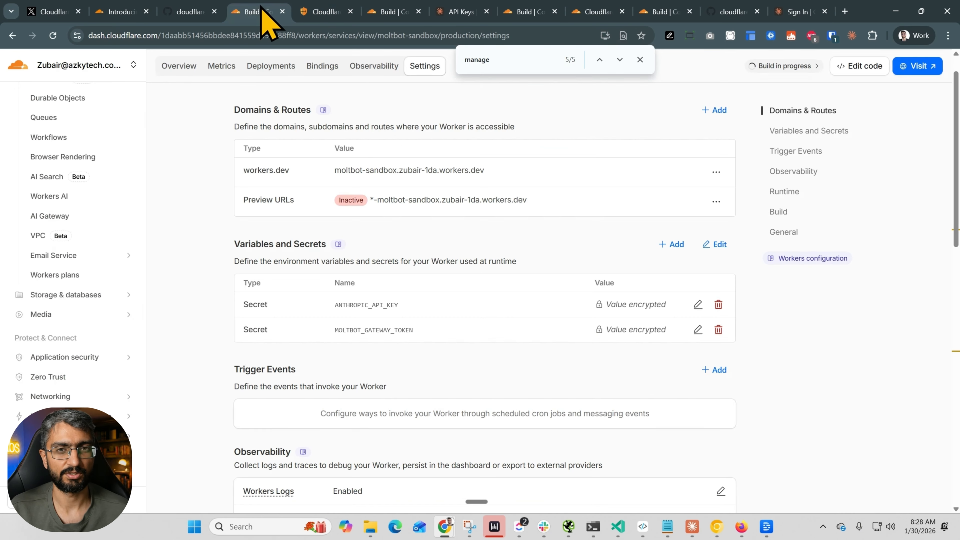
pyautogui.click(717, 172)
pyautogui.click(742, 215)
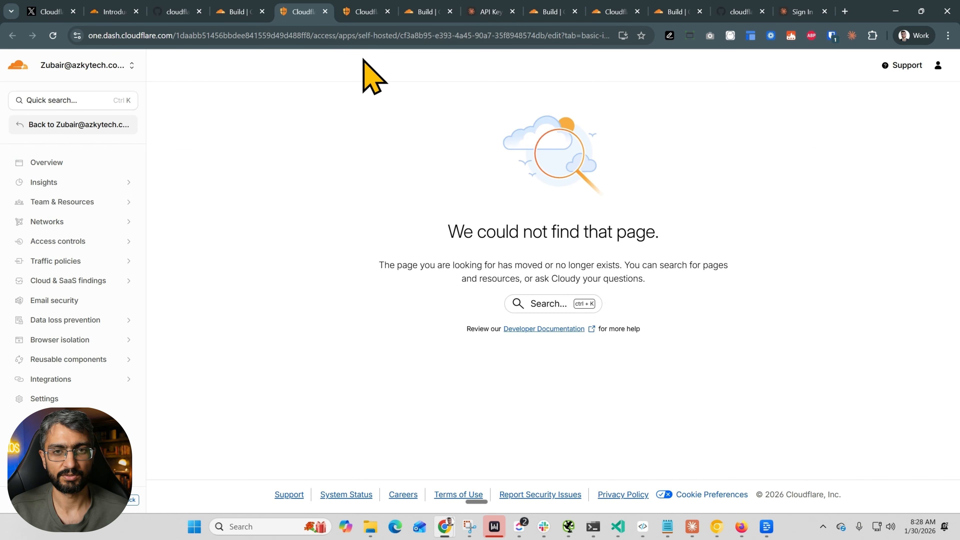
pyautogui.click(324, 12)
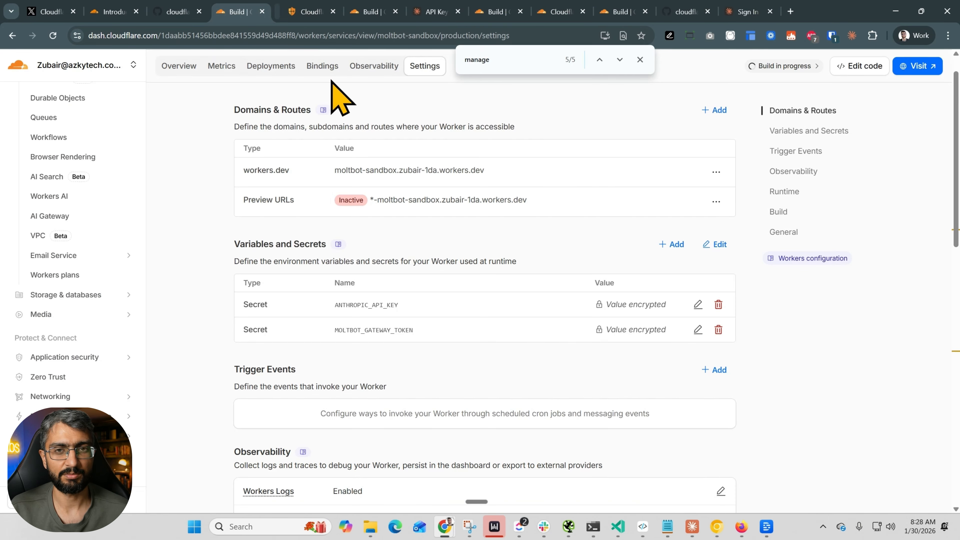
pyautogui.scroll(-6, 257, 227)
pyautogui.scroll(-5, 200, 268)
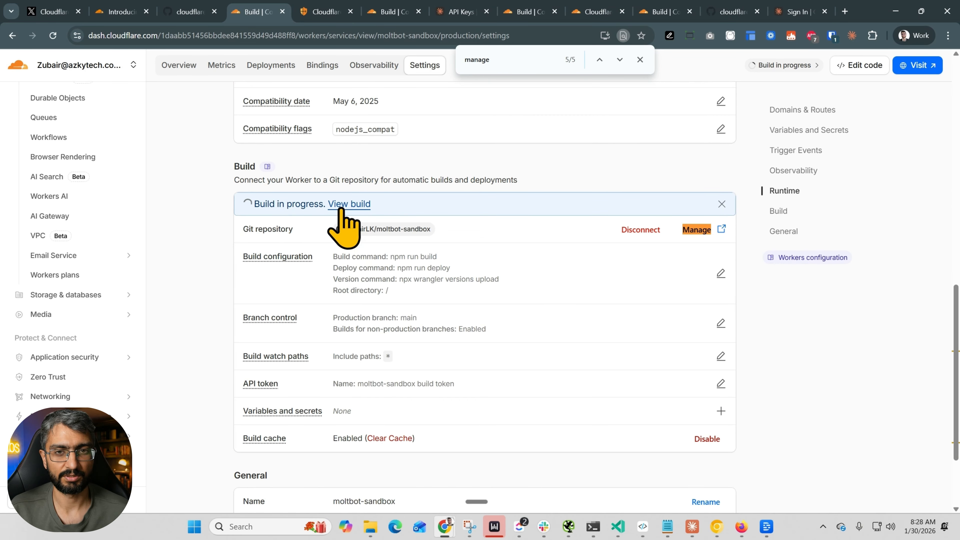
pyautogui.scroll(10, 207, 231)
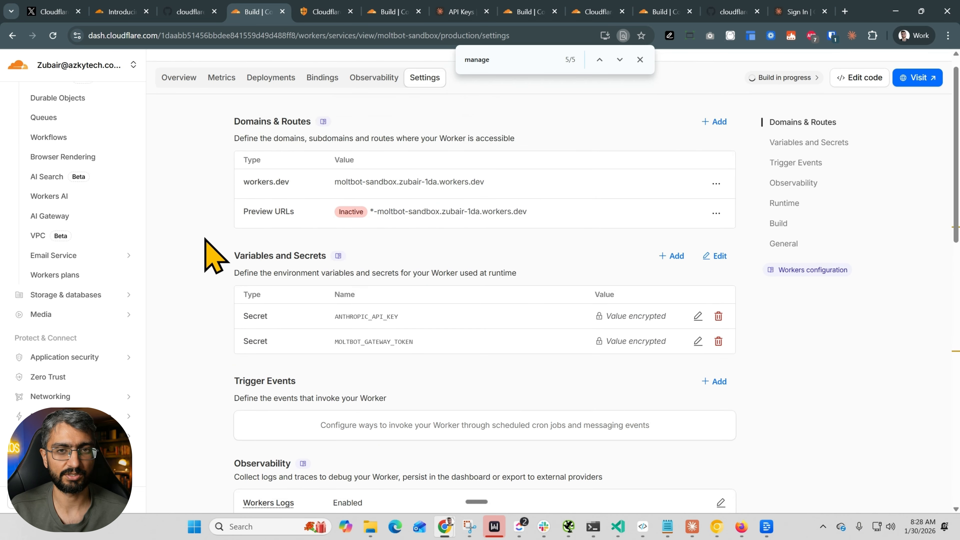
# Read the README's identity-provider note and the Set Access Secrets commands for CF_ACCESS_TEAM_DOMAIN and CF_ACCESS_AUD
pyautogui.click(191, 11)
pyautogui.click(166, 318)
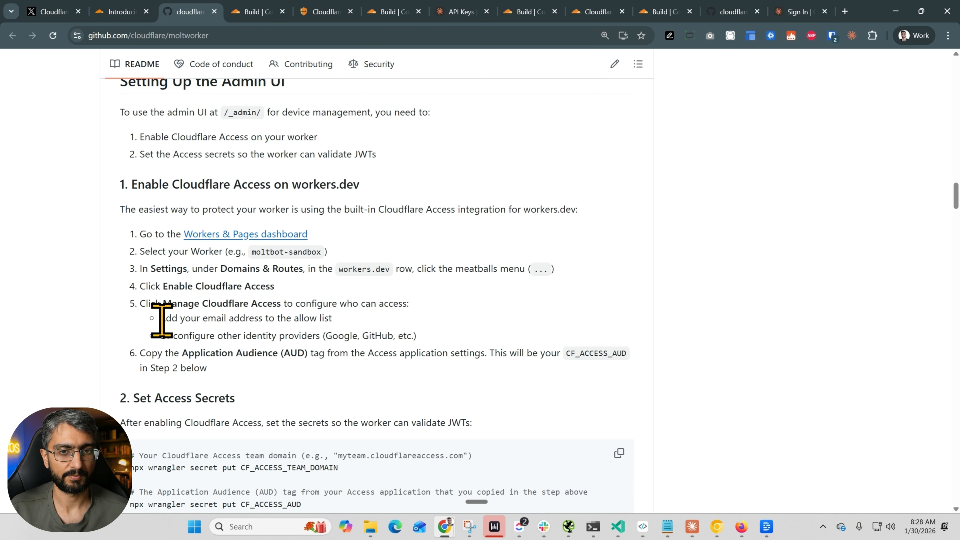
pyautogui.scroll(-3, 170, 303)
pyautogui.moveTo(149, 310); pyautogui.dragTo(461, 309)
pyautogui.click(469, 309)
pyautogui.scroll(-2, 482, 328)
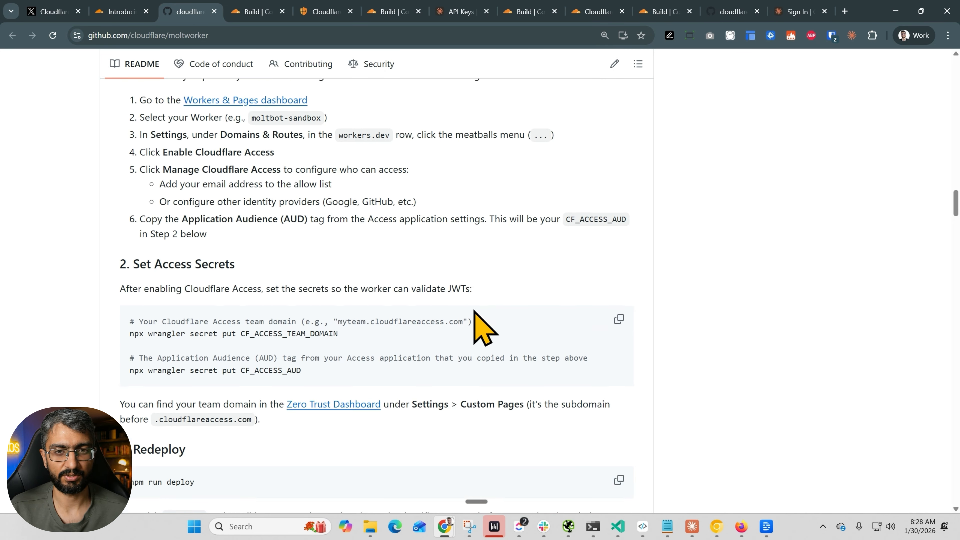
pyautogui.moveTo(130, 287); pyautogui.dragTo(455, 288)
pyautogui.moveTo(130, 299); pyautogui.dragTo(332, 298)
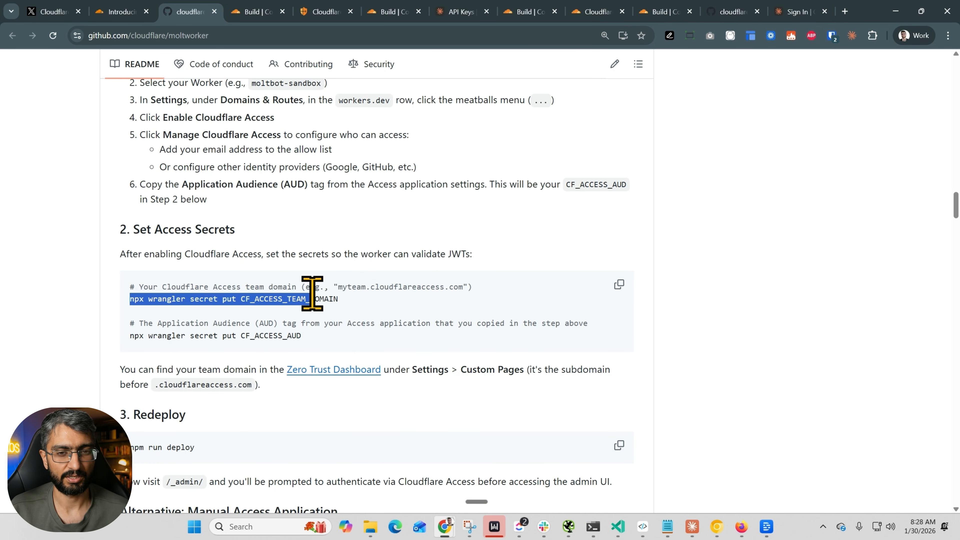
pyautogui.moveTo(130, 323); pyautogui.dragTo(542, 360)
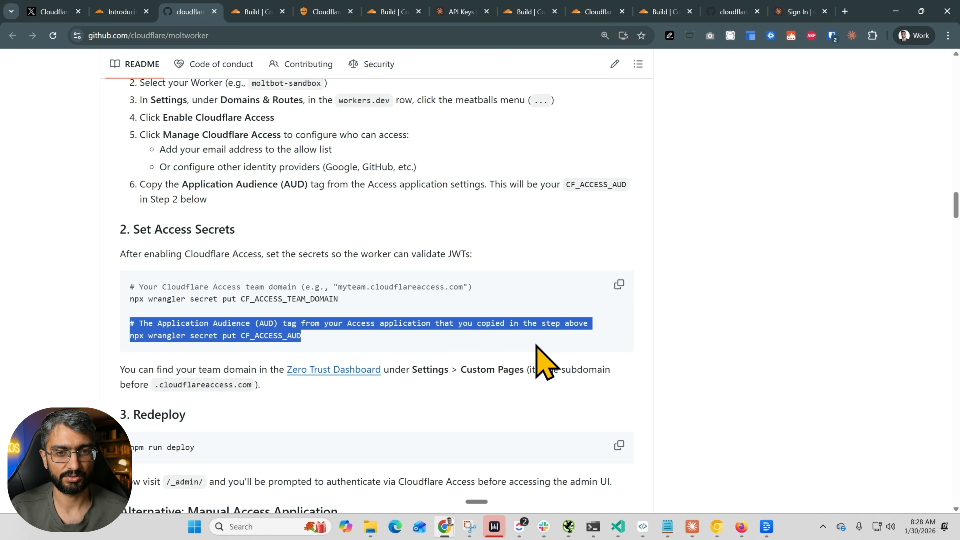
pyautogui.click(543, 360)
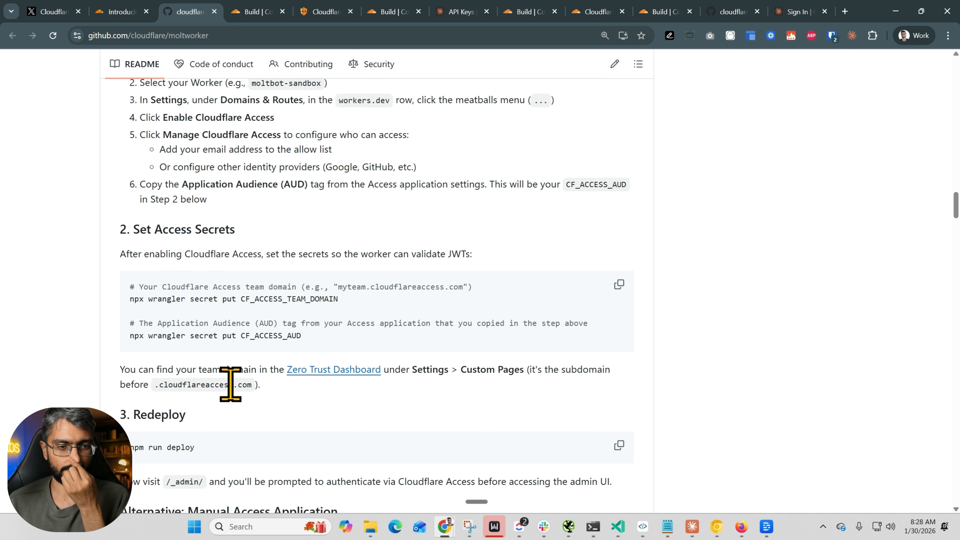
# Open the Zero Trust Dashboard linked in the README, select the account and go to its Settings page
pyautogui.keyDown('ctrl'); pyautogui.click(309, 370); pyautogui.keyUp('ctrl')
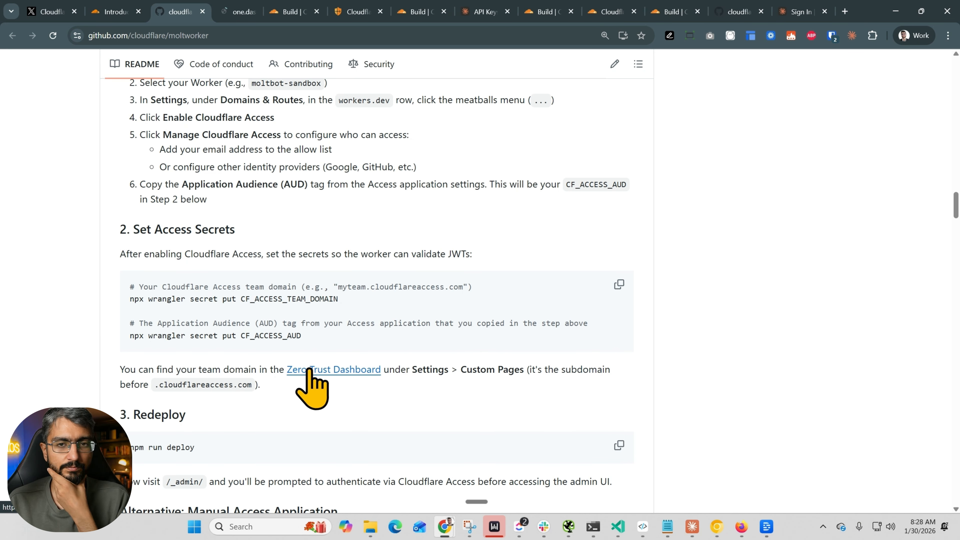
pyautogui.click(229, 14)
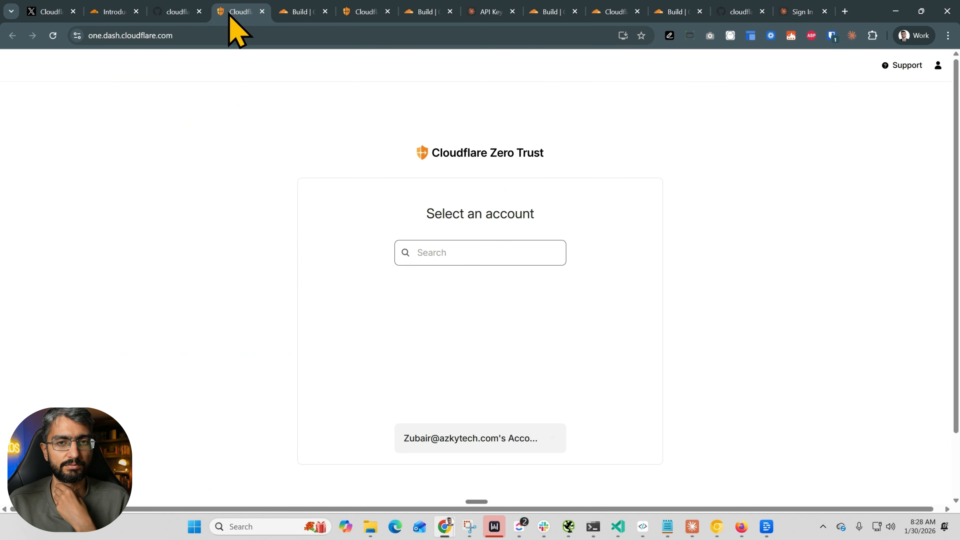
pyautogui.click(485, 440)
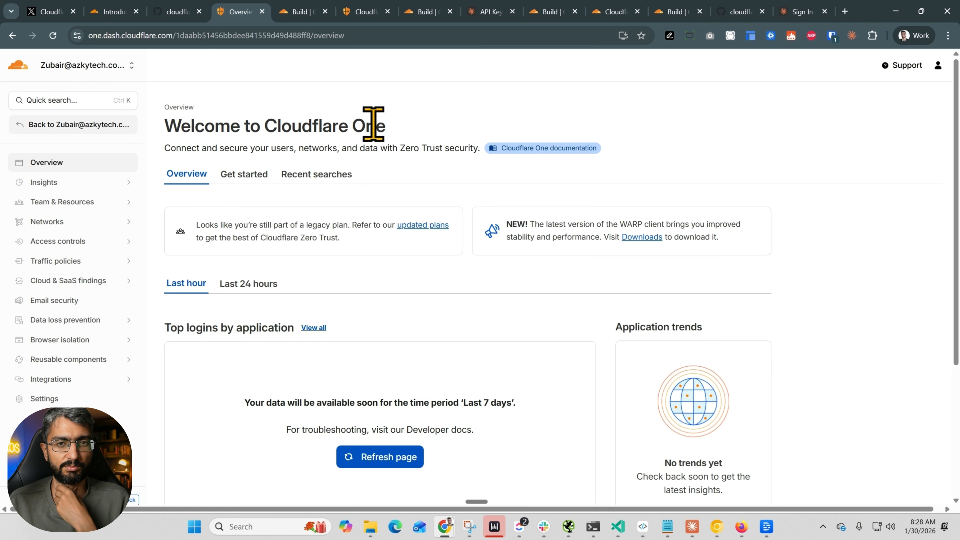
pyautogui.click(153, 13)
pyautogui.click(239, 14)
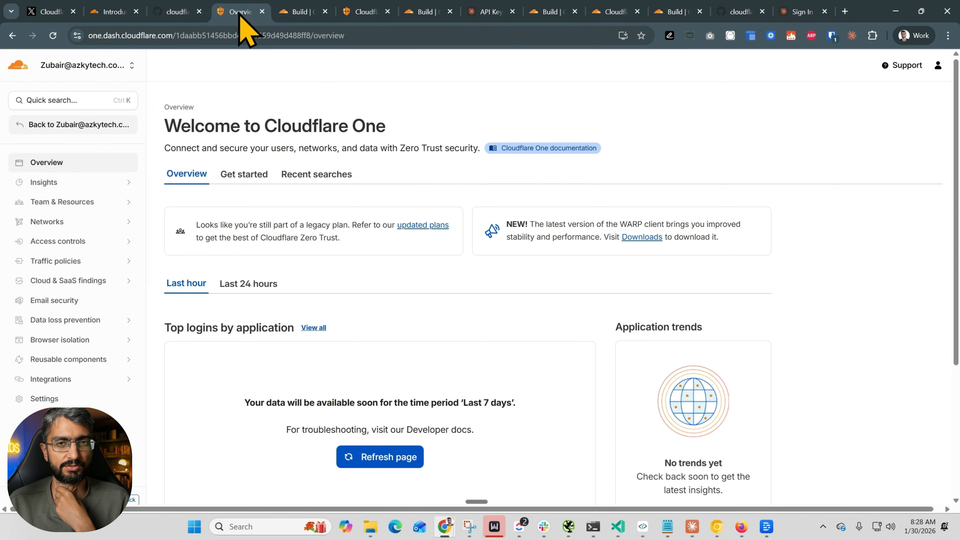
pyautogui.click(61, 400)
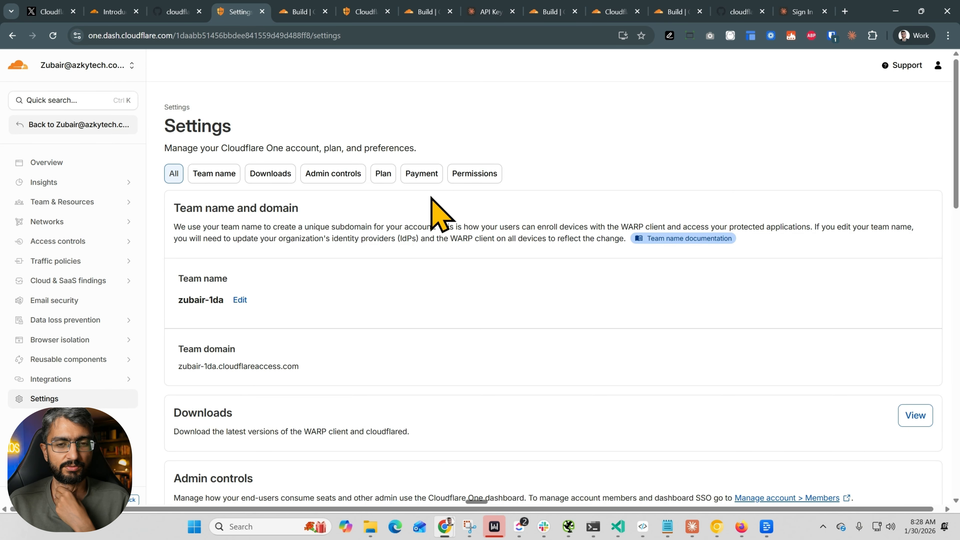
# Search the Zero Trust settings for "custom pages" and check the Team name and Downloads sections for the team domain
pyautogui.scroll(-5, 435, 211)
pyautogui.scroll(5, 435, 212)
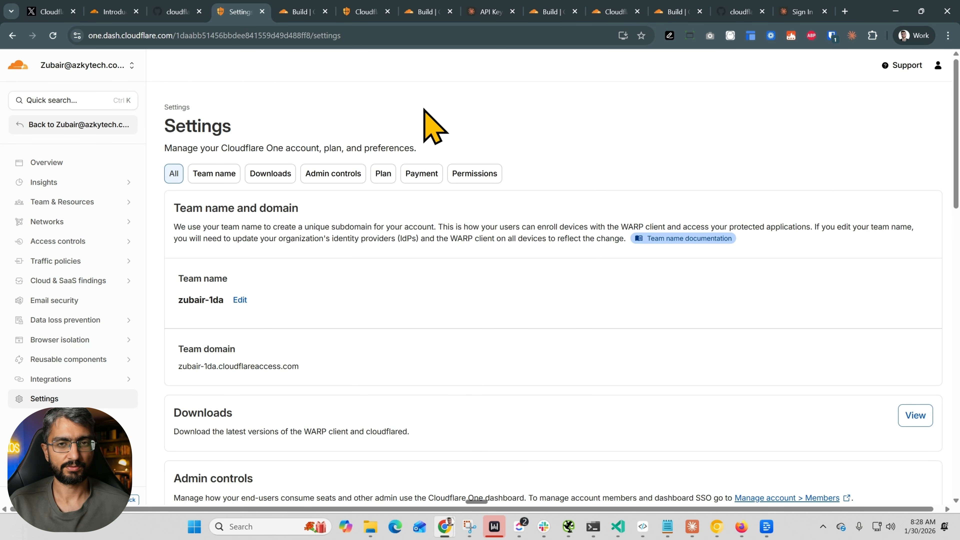
pyautogui.hotkey('ctrl', 'f')
pyautogui.write('custom pag')
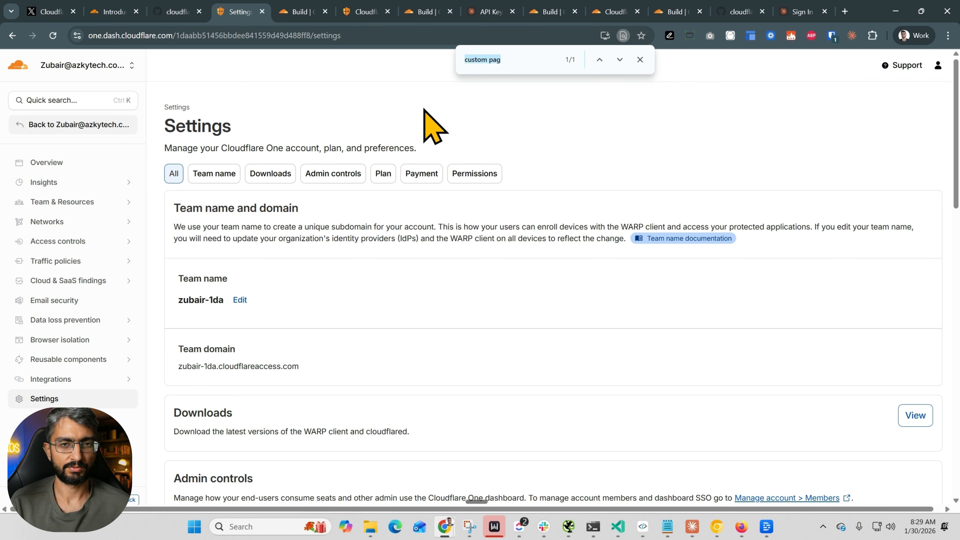
pyautogui.scroll(-3, 412, 219)
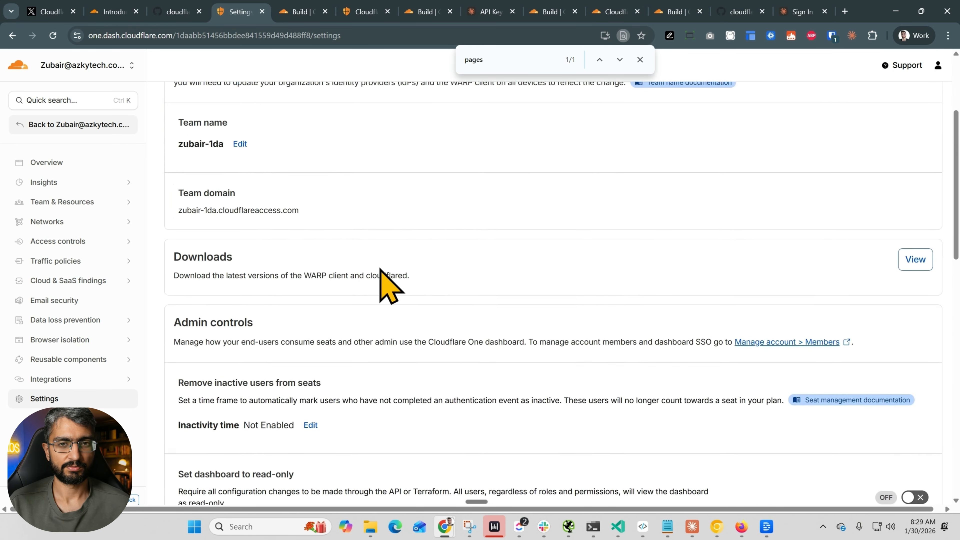
pyautogui.scroll(3, 359, 257)
pyautogui.click(201, 173)
pyautogui.click(272, 173)
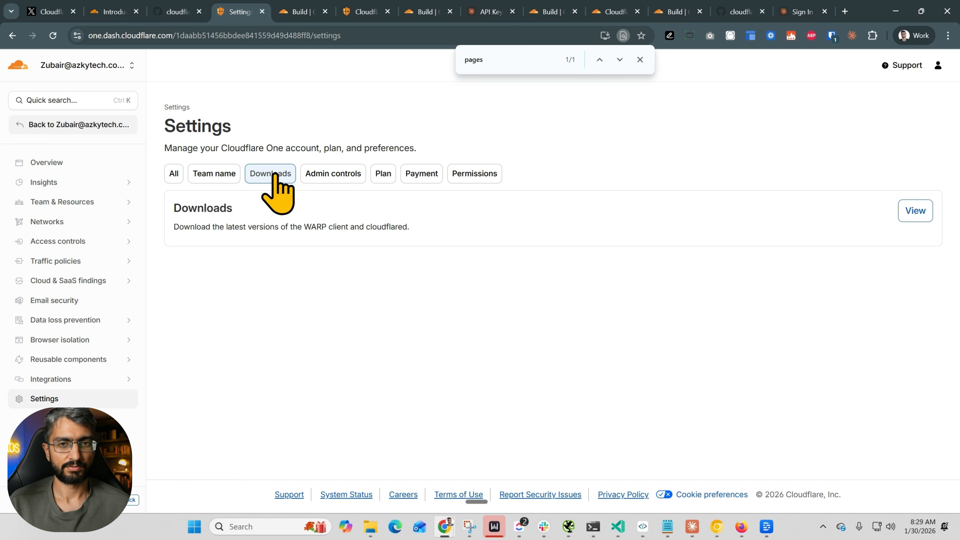
pyautogui.click(212, 173)
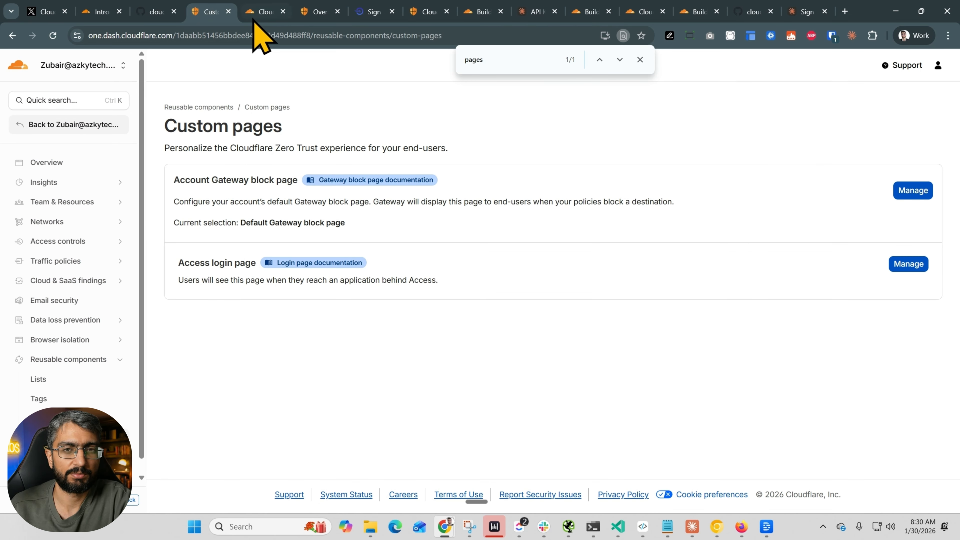
# Open Manage Cloudflare Access for the Worker's workers.dev domain and go to the Access controls Applications page
pyautogui.click(252, 18)
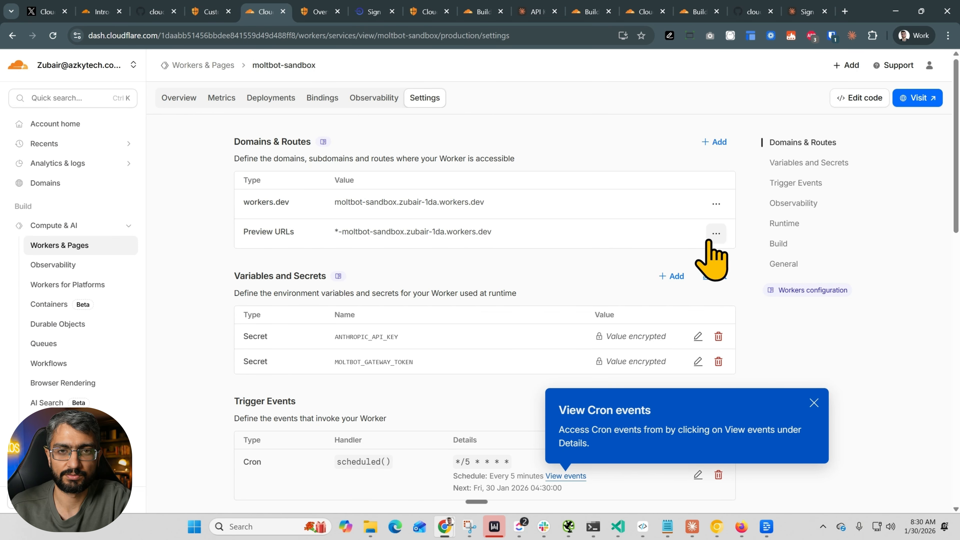
pyautogui.click(716, 234)
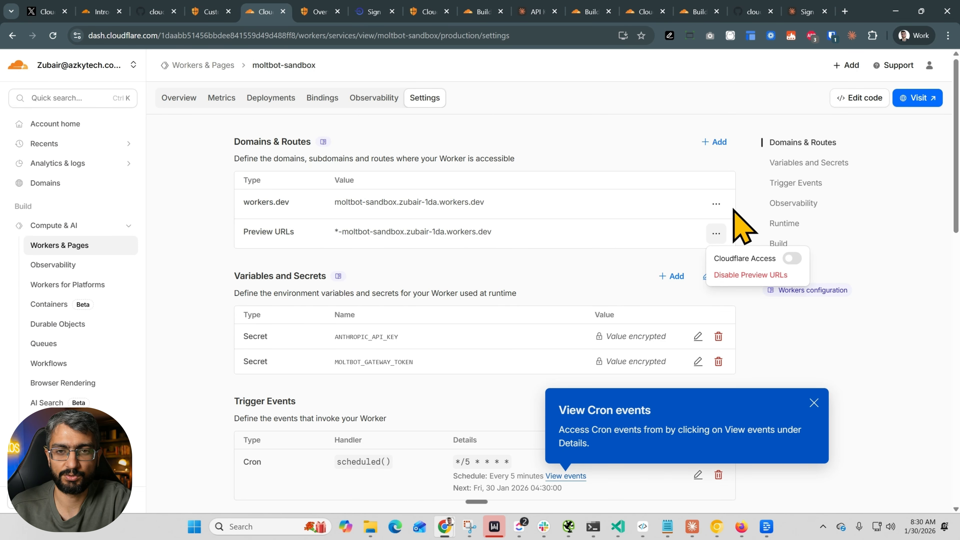
pyautogui.click(717, 204)
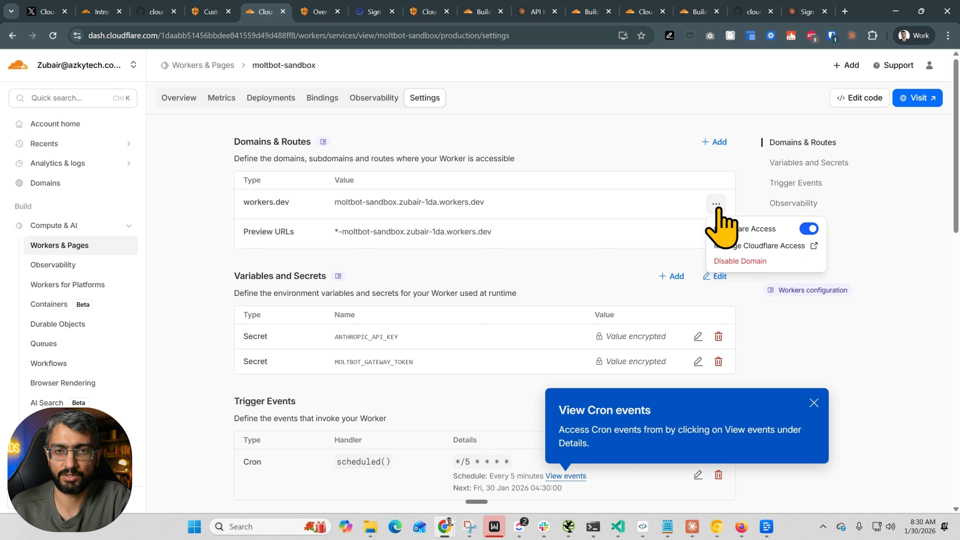
pyautogui.click(764, 246)
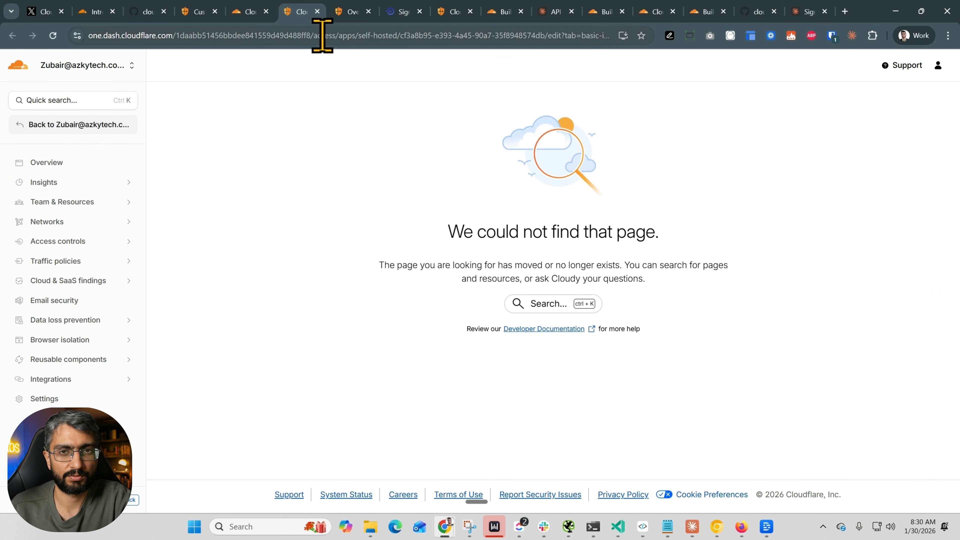
pyautogui.click(92, 241)
pyautogui.click(87, 284)
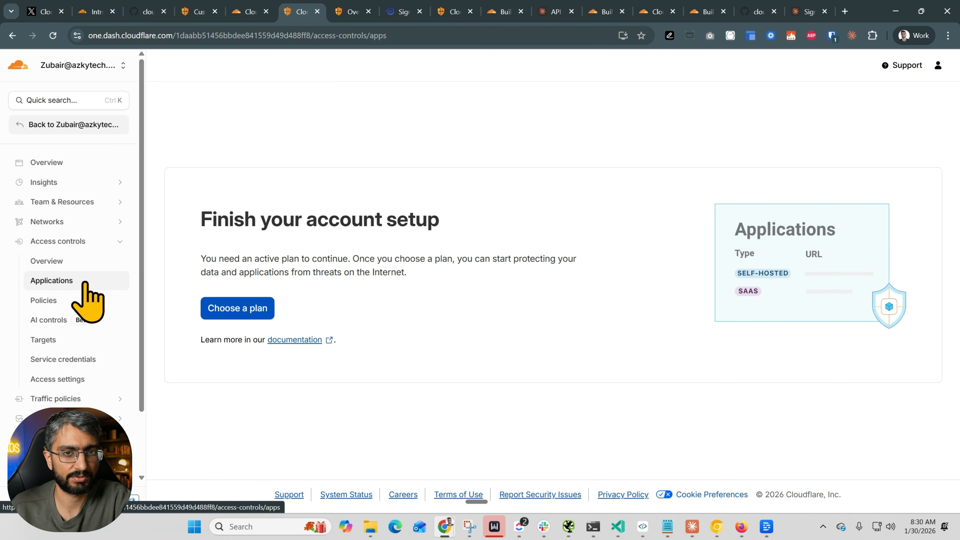
# Choose the Zero Trust Free plan at $0 per seat per month and complete its purchase
pyautogui.click(248, 311)
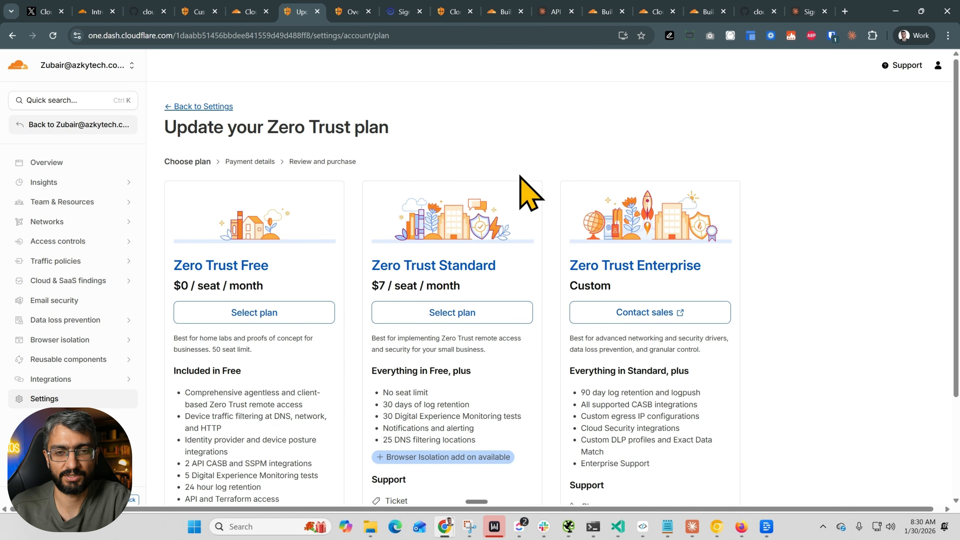
pyautogui.click(232, 316)
pyautogui.click(894, 428)
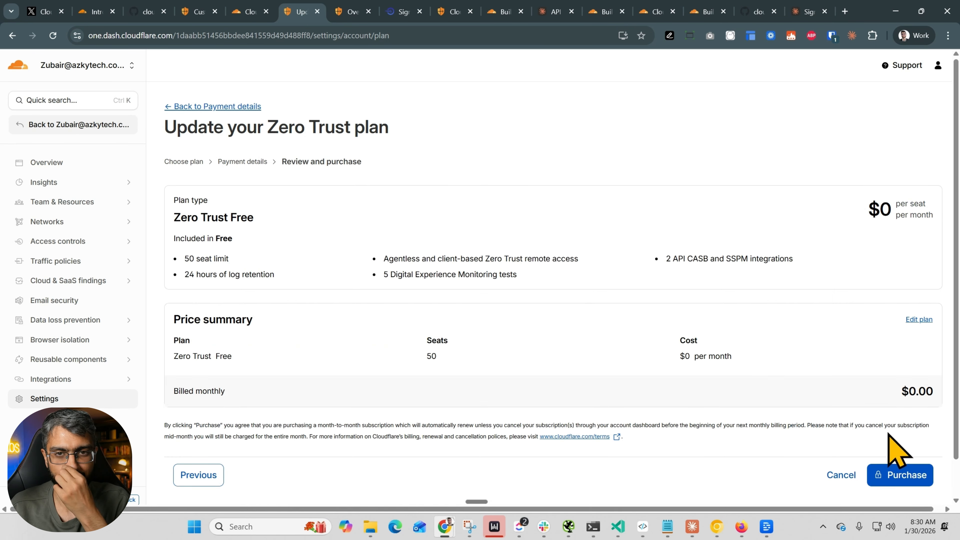
pyautogui.click(850, 470)
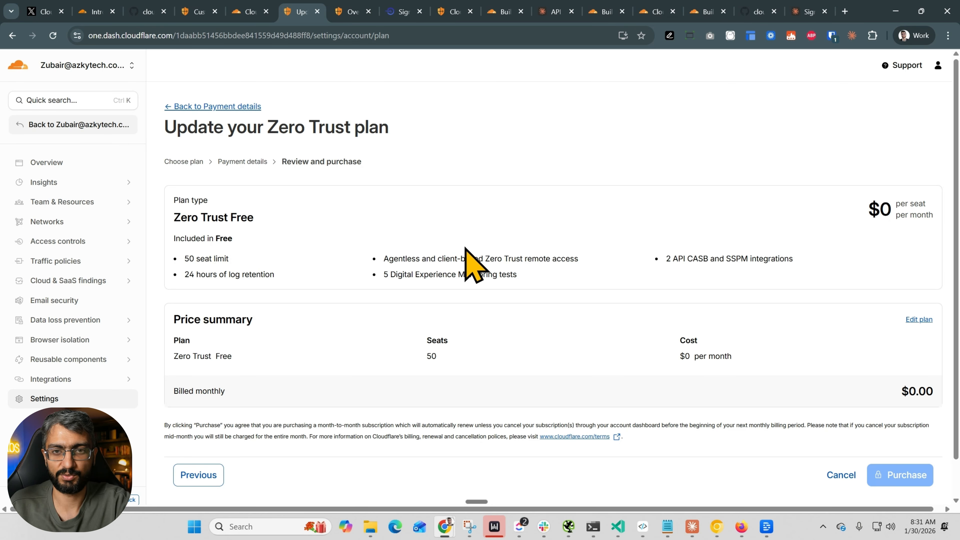
pyautogui.scroll(-2, 465, 247)
pyautogui.scroll(2, 466, 248)
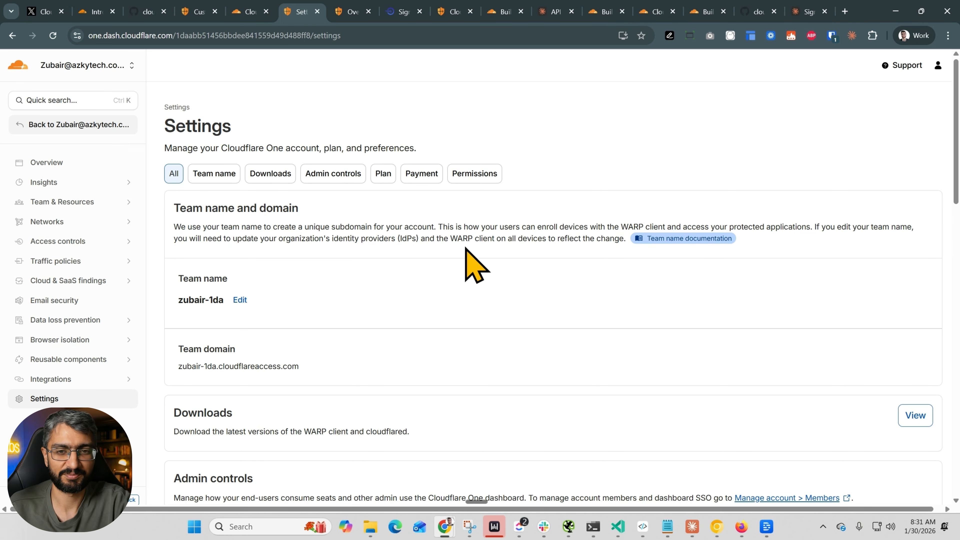
pyautogui.scroll(-5, 466, 249)
pyautogui.scroll(5, 465, 256)
# Go back to the Access applications in Zero Trust and view the details of the moltbot-sandbox application
pyautogui.click(253, 15)
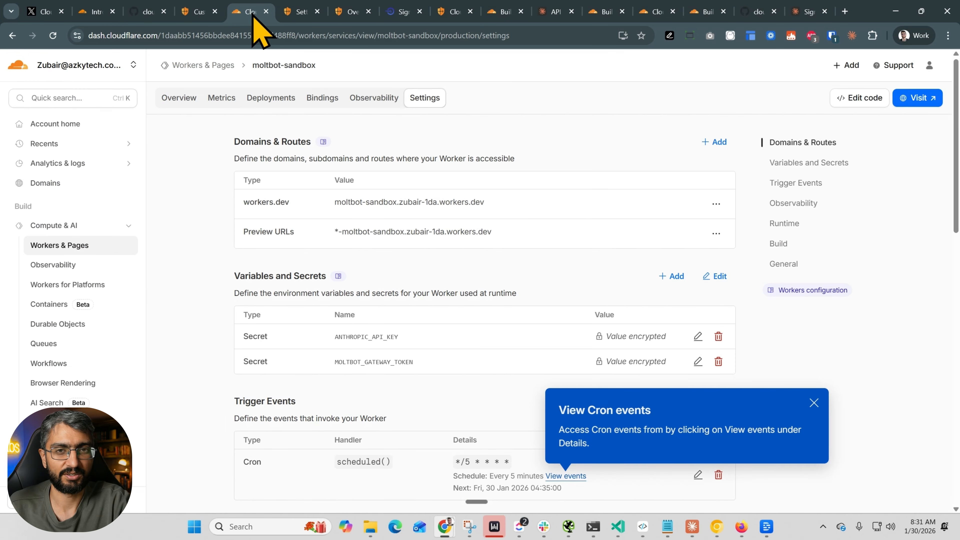
pyautogui.click(288, 16)
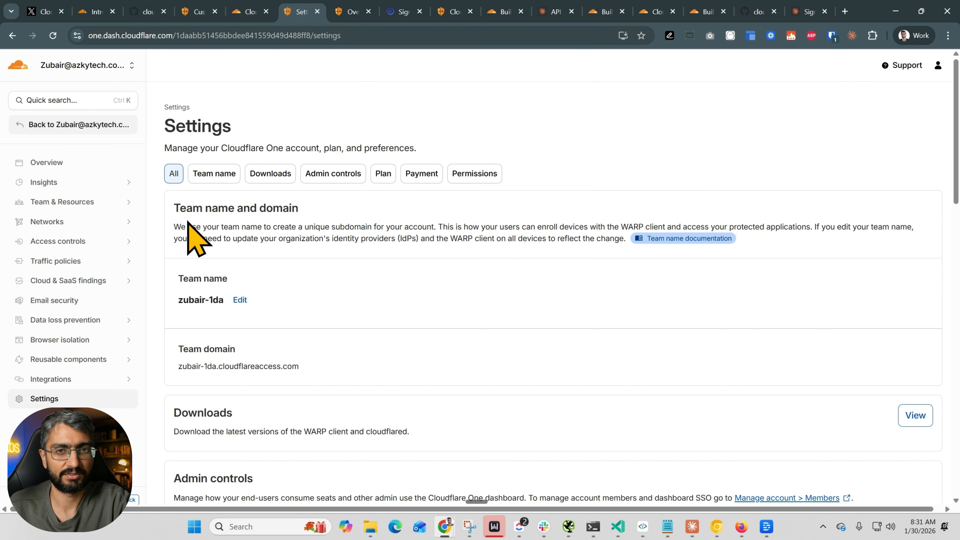
pyautogui.click(72, 241)
pyautogui.click(71, 281)
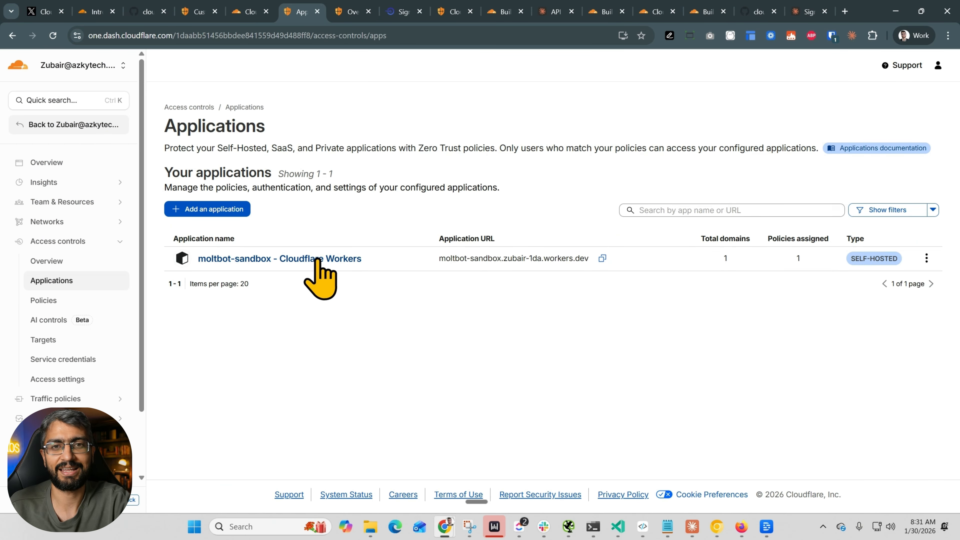
pyautogui.click(317, 260)
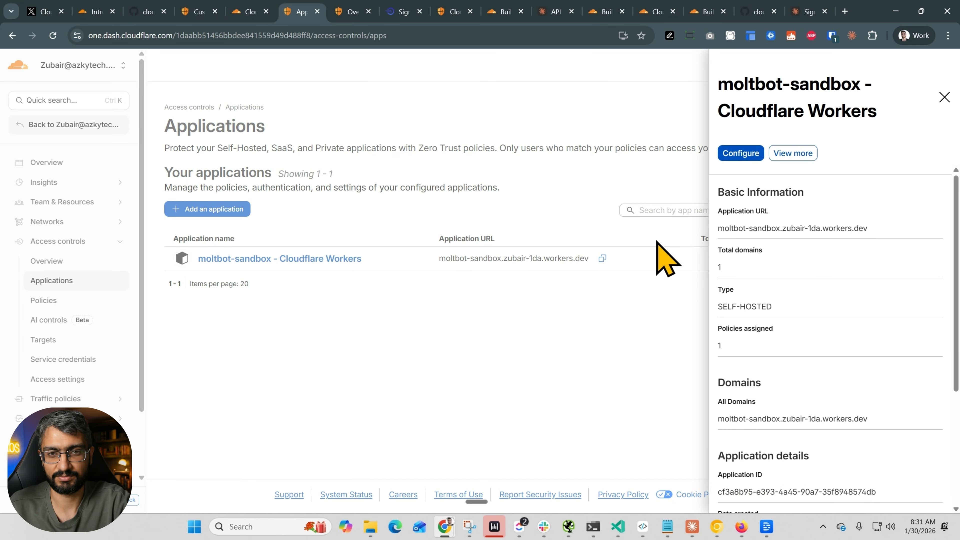
pyautogui.scroll(-5, 803, 307)
pyautogui.scroll(5, 729, 229)
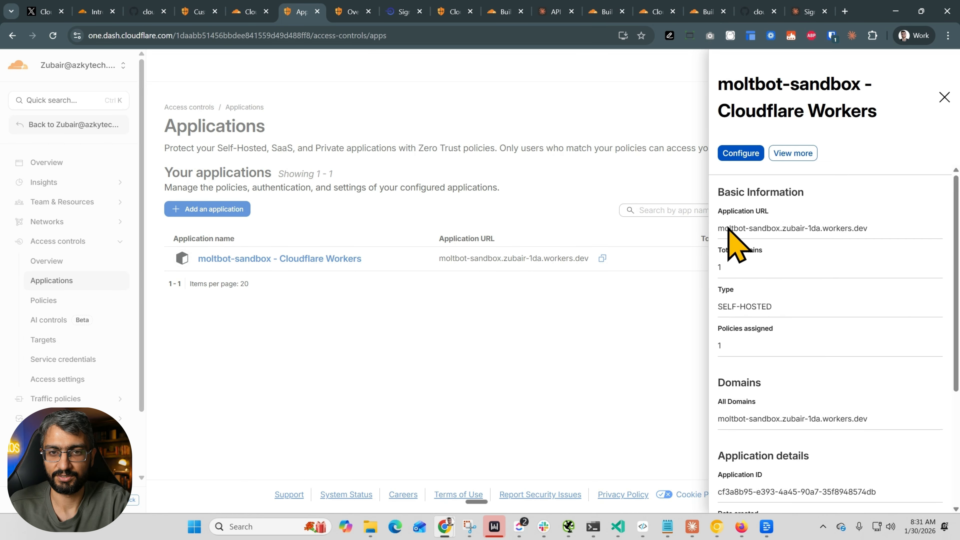
# Retry Manage Cloudflare Access from the Worker's settings, then open the moltbot-sandbox application's configuration from the Access applications list
pyautogui.click(253, 16)
pyautogui.click(716, 204)
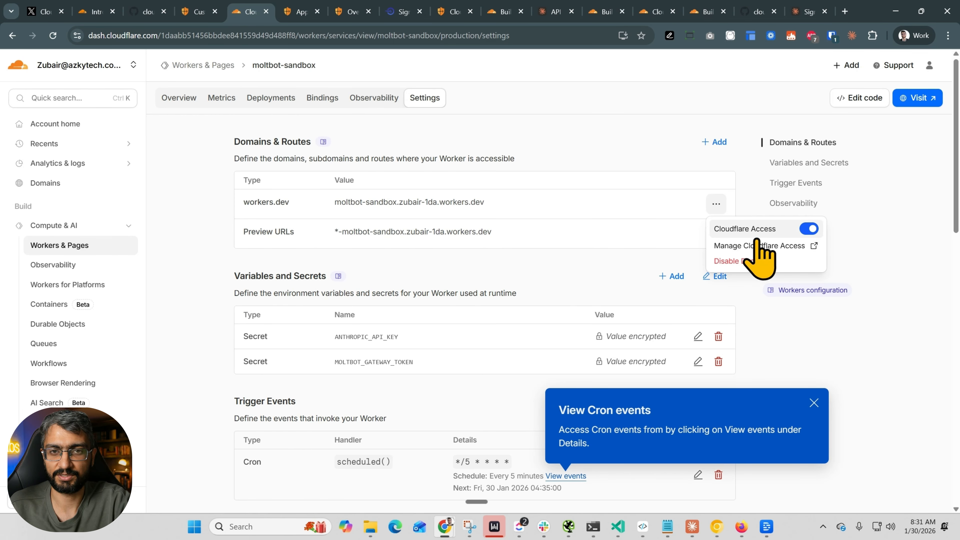
pyautogui.click(758, 246)
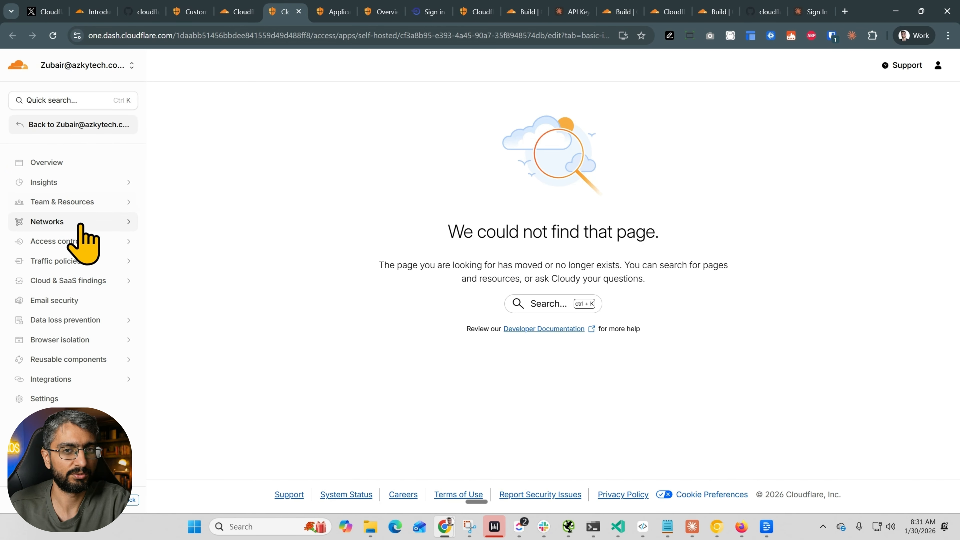
pyautogui.click(81, 241)
pyautogui.click(81, 279)
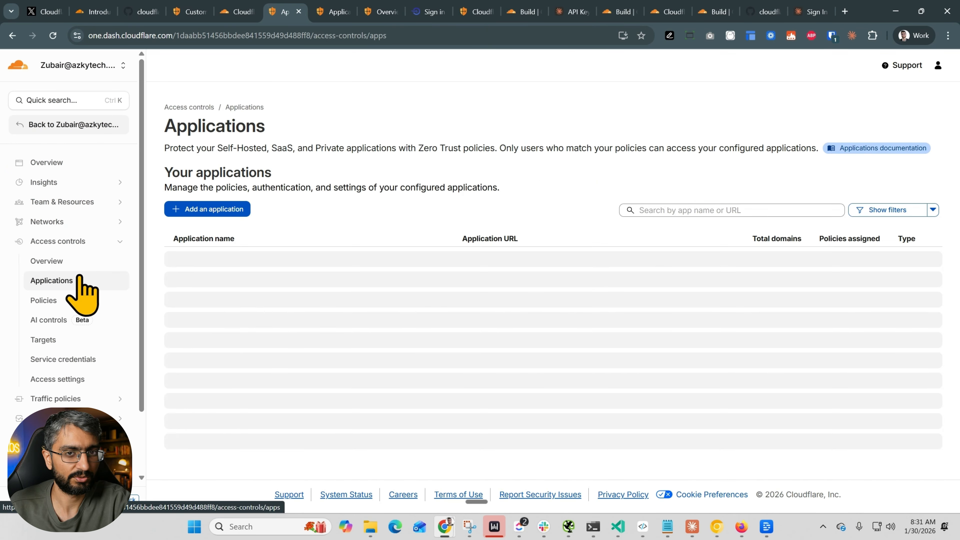
pyautogui.click(218, 254)
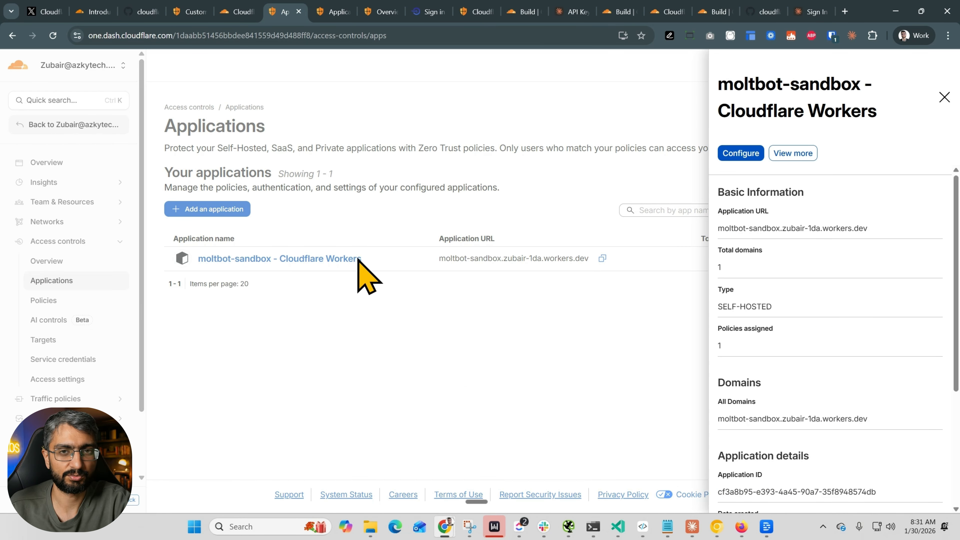
pyautogui.click(733, 152)
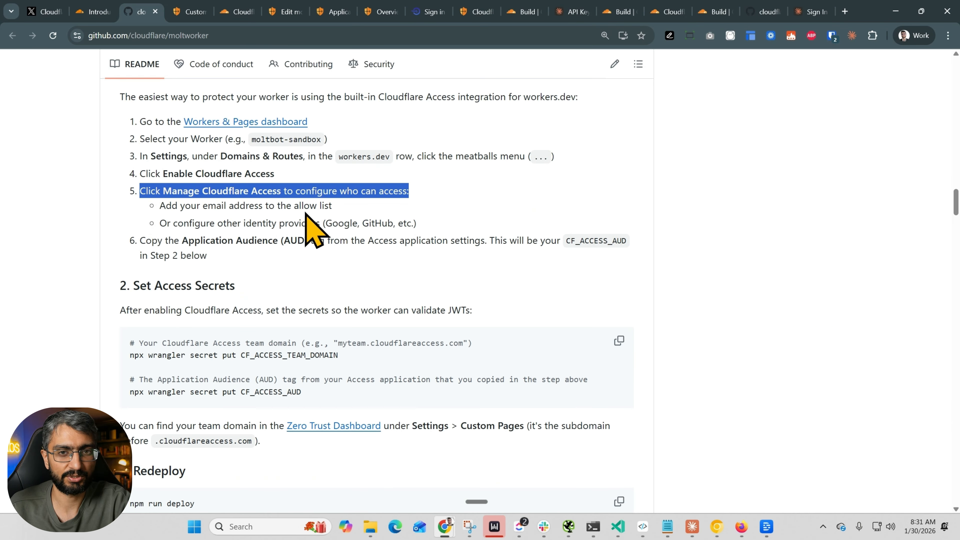
# Reopen the moltbot-sandbox application's configuration and examine its basic information, browser rendering settings and Application Audience (AUD) Tag
pyautogui.click(248, 13)
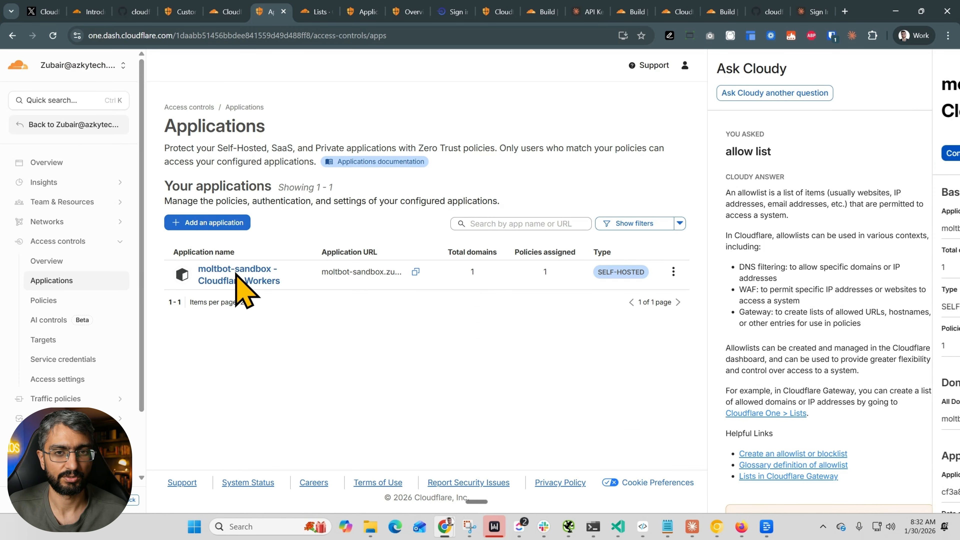
pyautogui.click(238, 276)
pyautogui.click(735, 153)
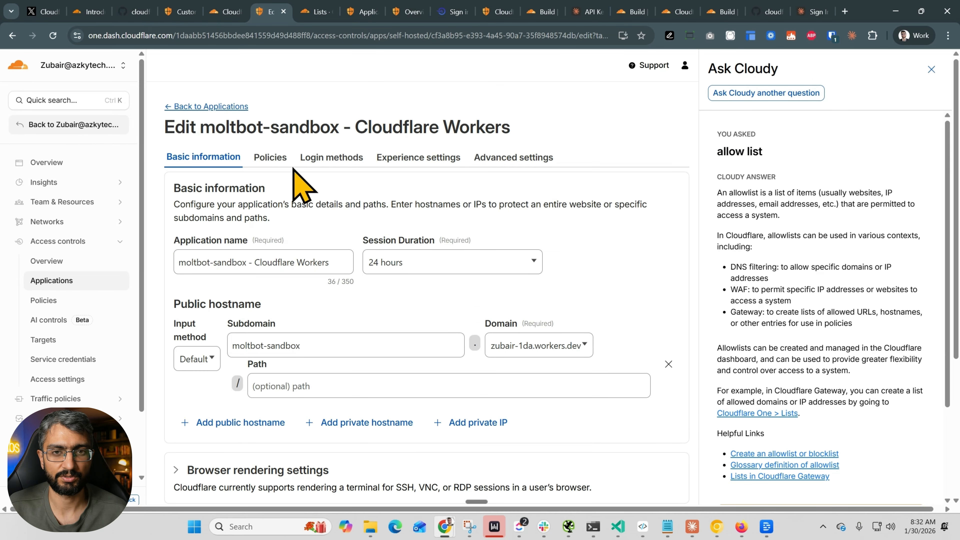
pyautogui.scroll(-5, 262, 182)
pyautogui.click(212, 264)
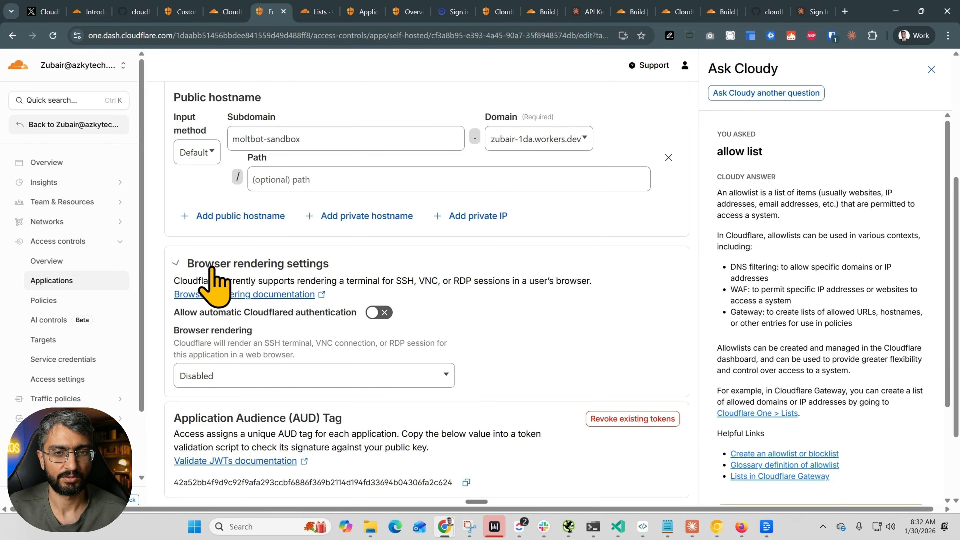
pyautogui.scroll(5, 212, 280)
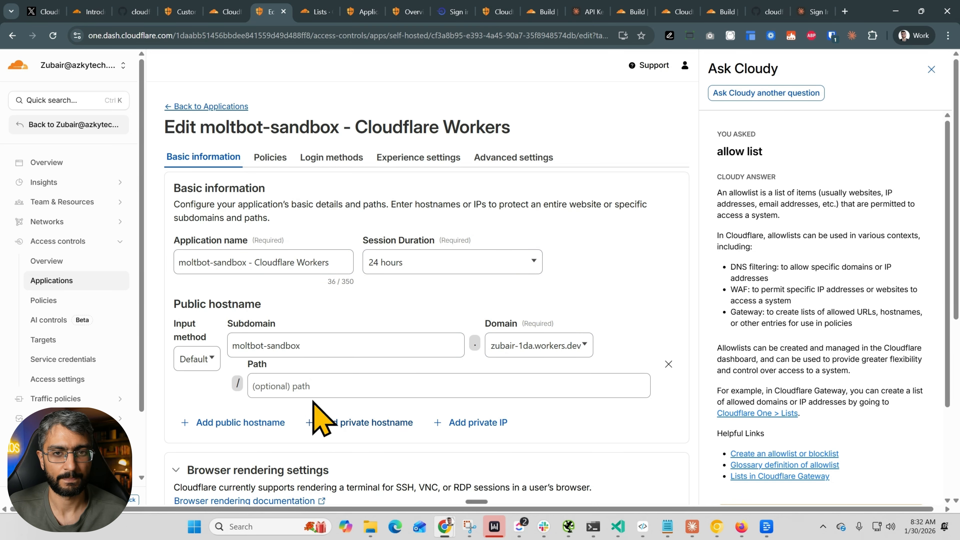
# Check the application's Access policies and expand the moltbot-sandbox - Production policy to see which emails it includes
pyautogui.click(253, 157)
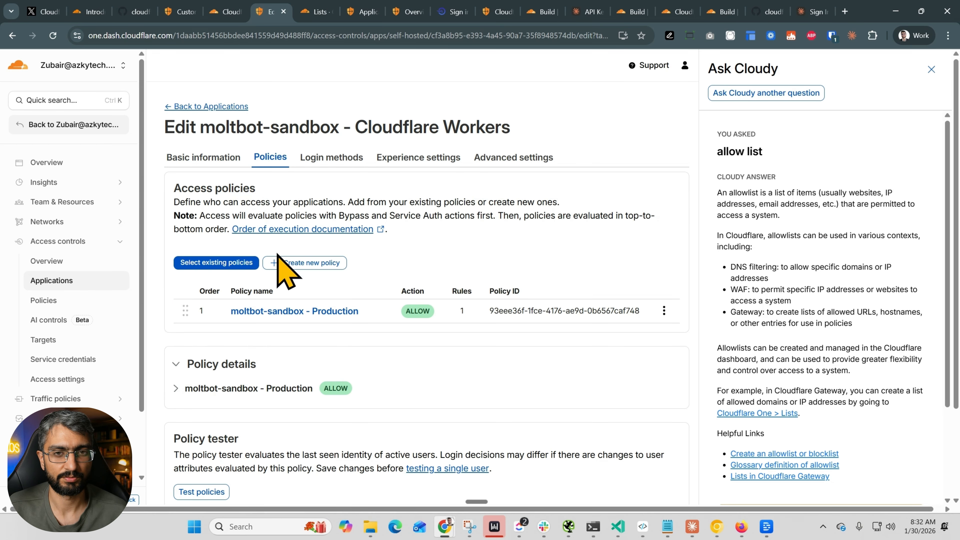
pyautogui.click(176, 389)
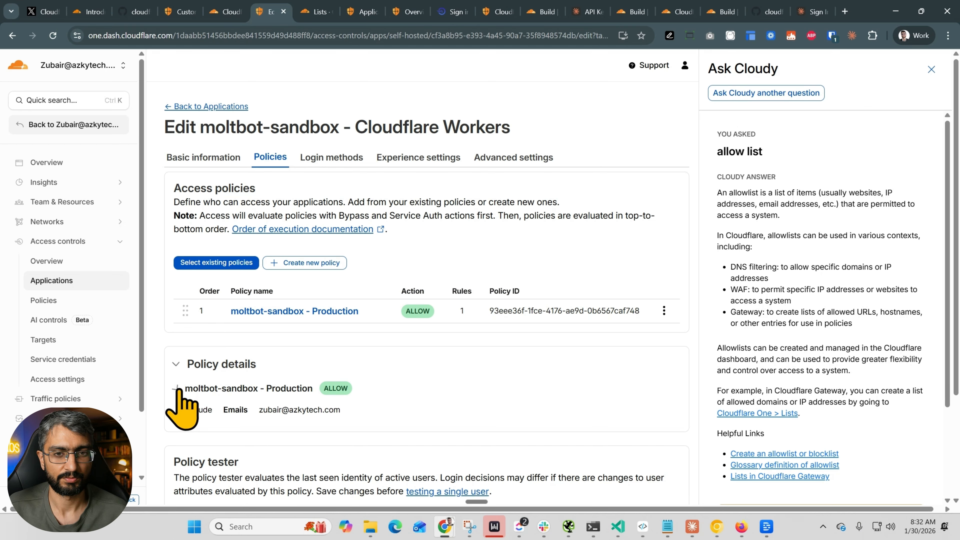
pyautogui.scroll(-3, 181, 402)
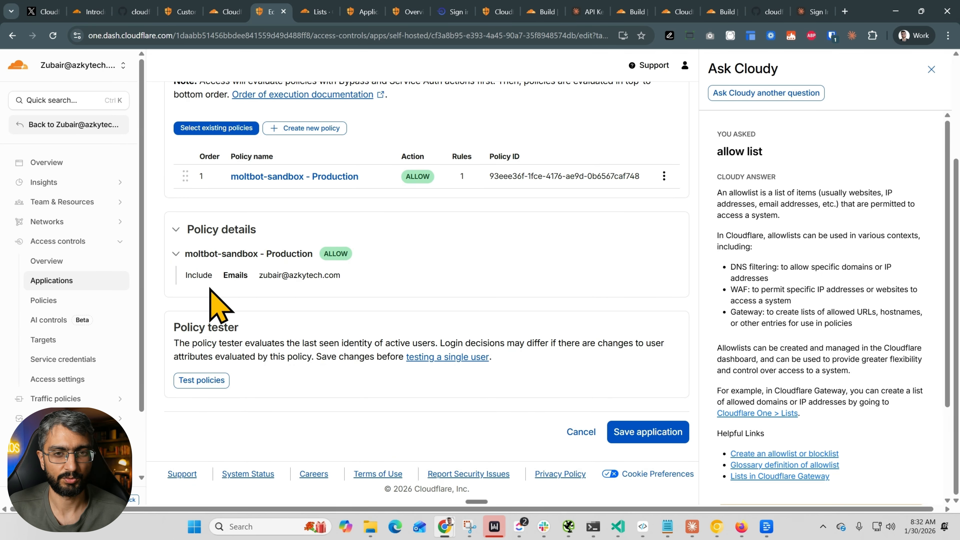
pyautogui.moveTo(202, 277); pyautogui.dragTo(332, 275)
pyautogui.click(332, 278)
pyautogui.scroll(2, 332, 276)
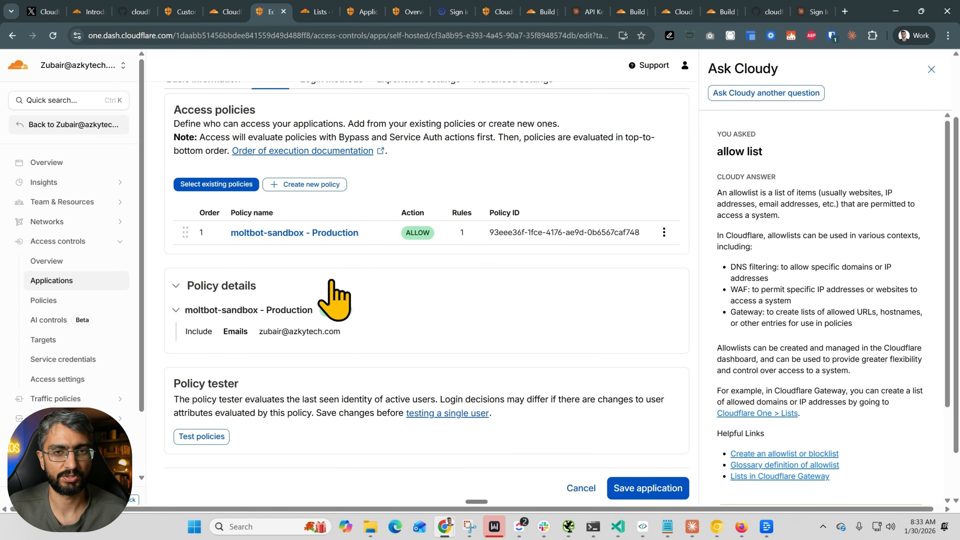
pyautogui.scroll(2, 212, 261)
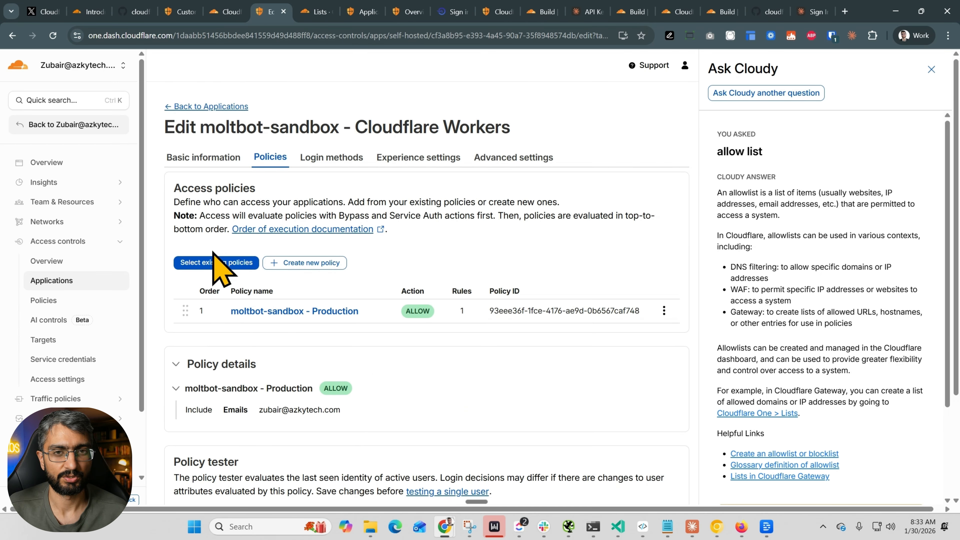
# Open the moltbot-sandbox - Production policy for editing and review its action, Include email rule and additional settings
pyautogui.click(288, 311)
pyautogui.click(748, 153)
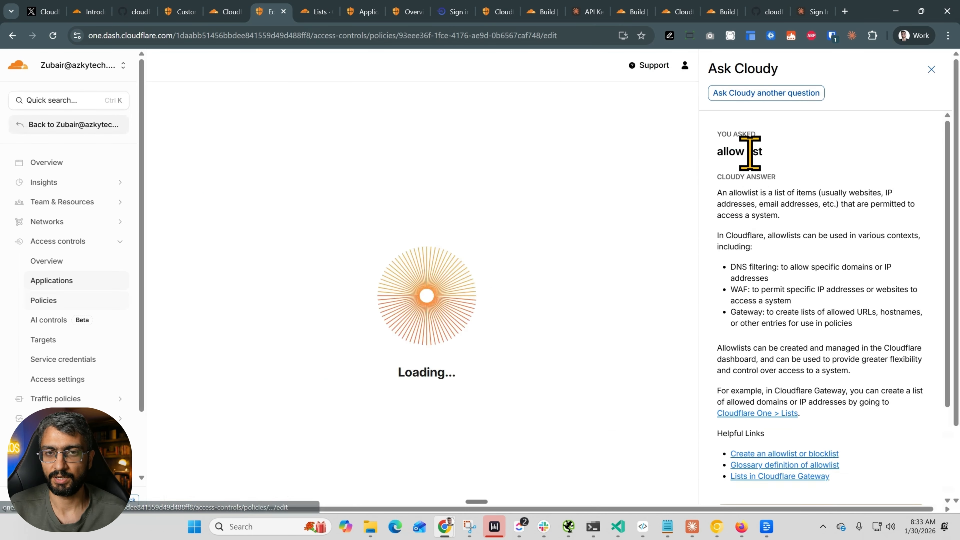
pyautogui.scroll(-6, 279, 215)
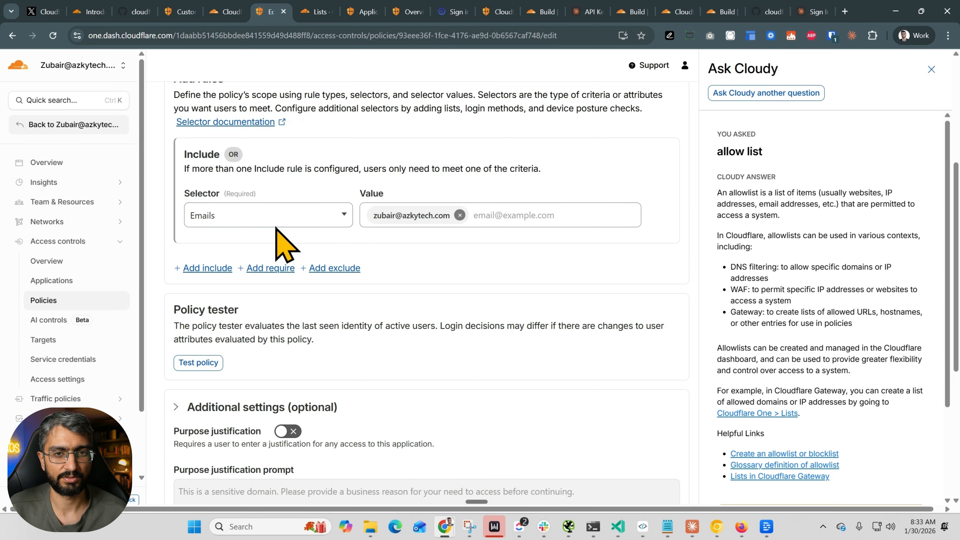
pyautogui.scroll(2, 265, 227)
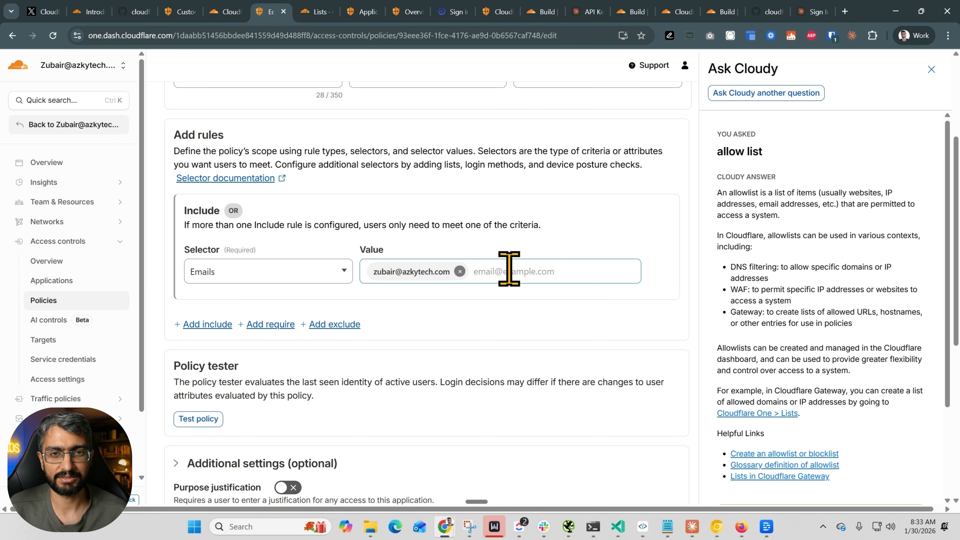
pyautogui.scroll(5, 508, 269)
pyautogui.scroll(-3, 532, 378)
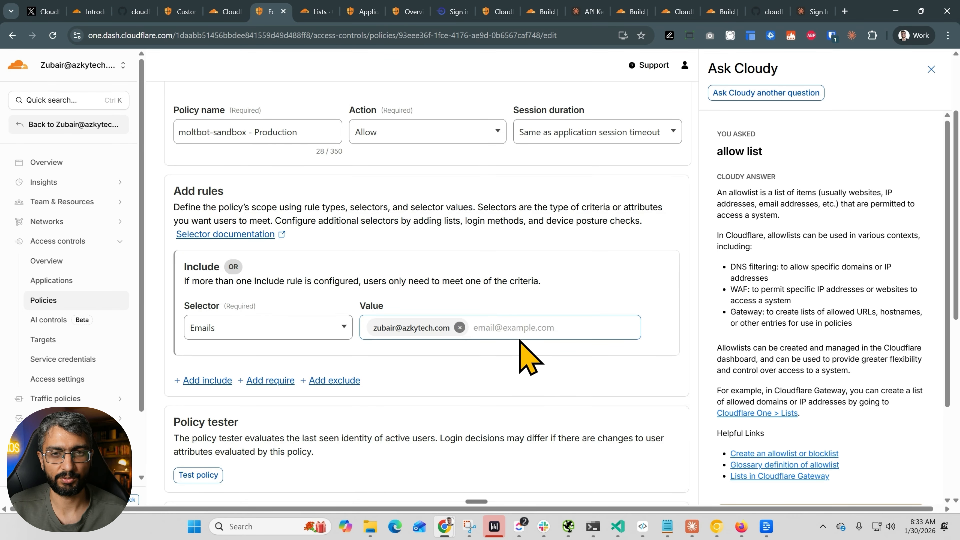
pyautogui.scroll(-8, 522, 327)
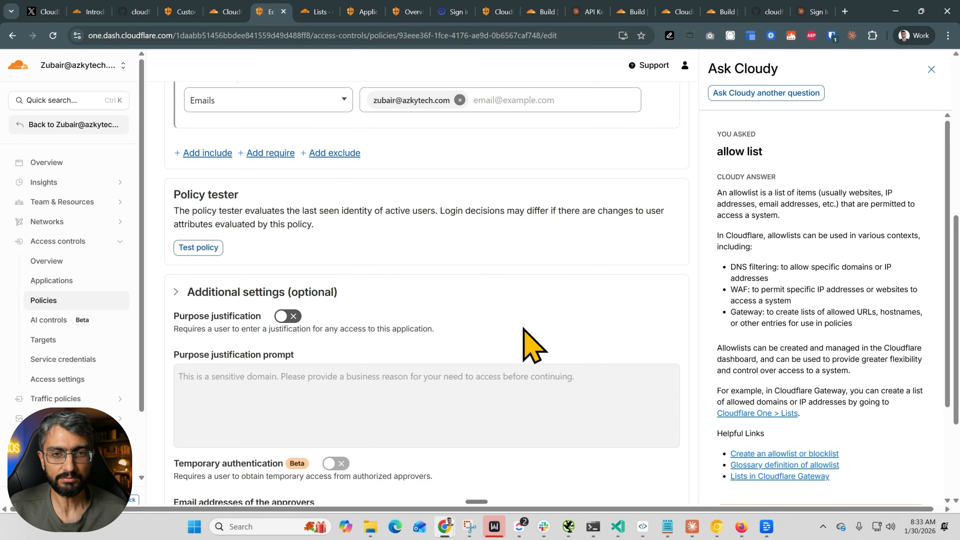
pyautogui.scroll(8, 524, 328)
pyautogui.scroll(3, 492, 284)
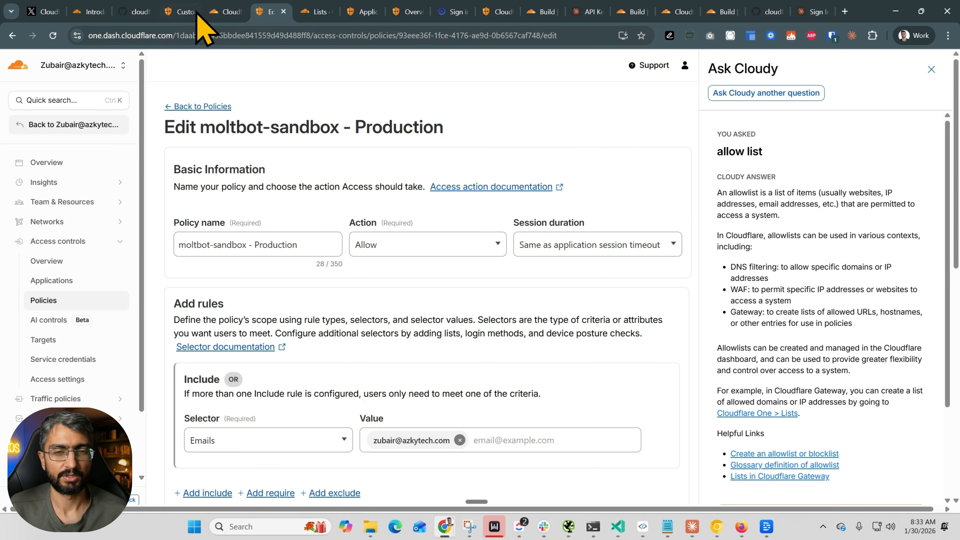
# Return to the Moltworker README and read the identity-provider, Application Audience (AUD) tag and Set Access Secrets instructions
pyautogui.click(133, 11)
pyautogui.moveTo(173, 223); pyautogui.dragTo(439, 238)
pyautogui.click(439, 238)
pyautogui.moveTo(195, 242); pyautogui.dragTo(553, 240)
pyautogui.click(255, 315)
pyautogui.moveTo(144, 310); pyautogui.dragTo(484, 326)
pyautogui.click(445, 313)
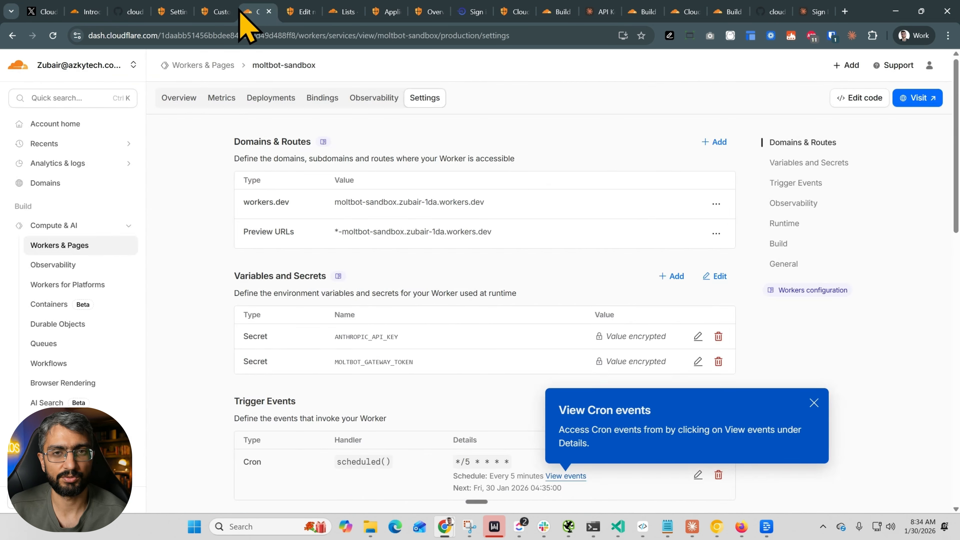
# Copy the moltbot-sandbox worker's workers.dev address from its Domains & Routes settings and open it in a new browser tab
pyautogui.click(236, 9)
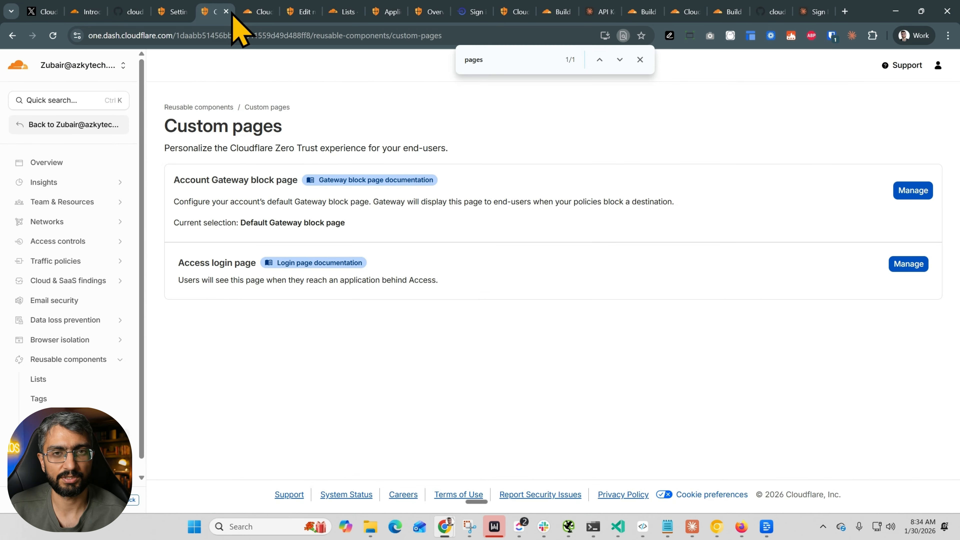
pyautogui.hotkey('ctrl', 'Tab')
pyautogui.click(230, 14)
pyautogui.tripleClick(442, 202)
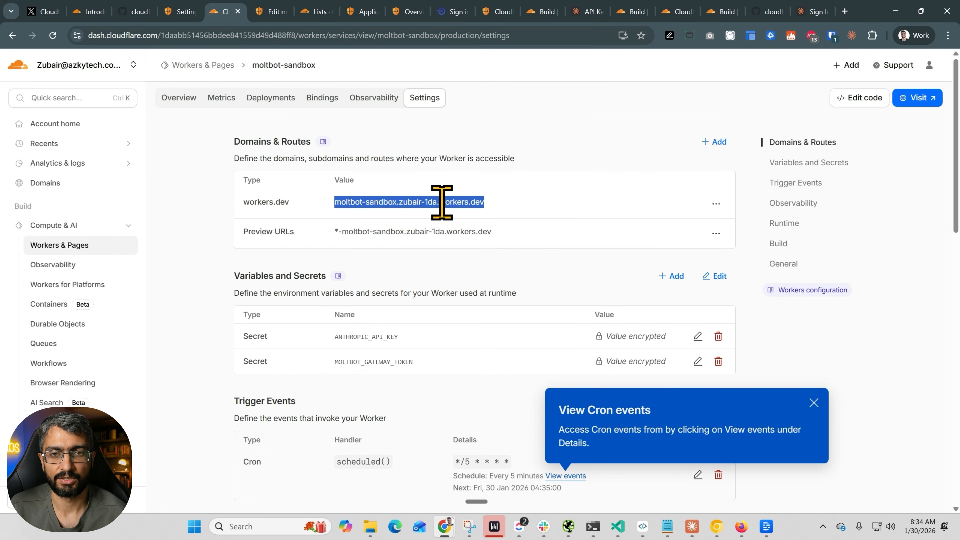
pyautogui.hotkey('ctrl', 'c')
pyautogui.hotkey('ctrl', 't')
pyautogui.hotkey('ctrl', 'v')
pyautogui.press('Return')
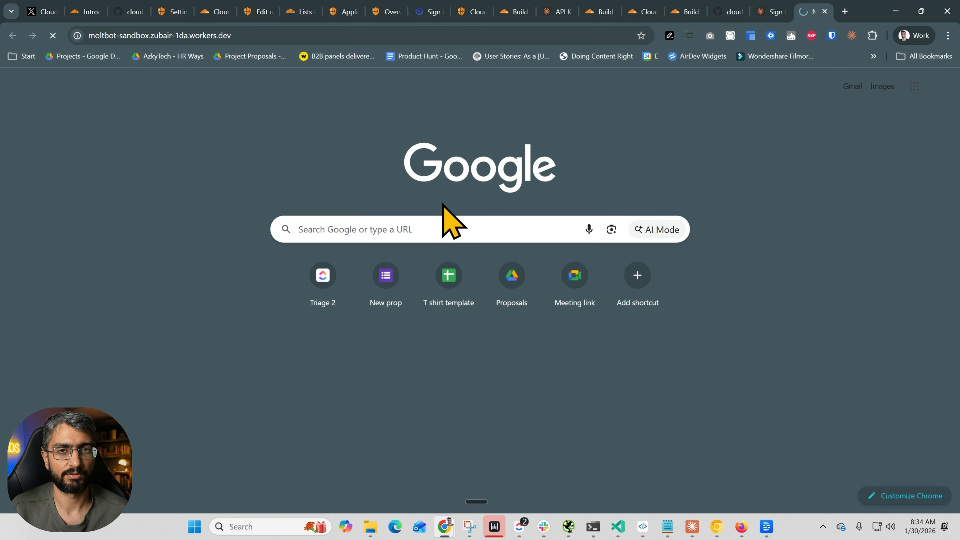
# Sign in to moltbot-sandbox through Cloudflare Access by requesting a login code for the account email and entering the emailed verification code
pyautogui.click(426, 294)
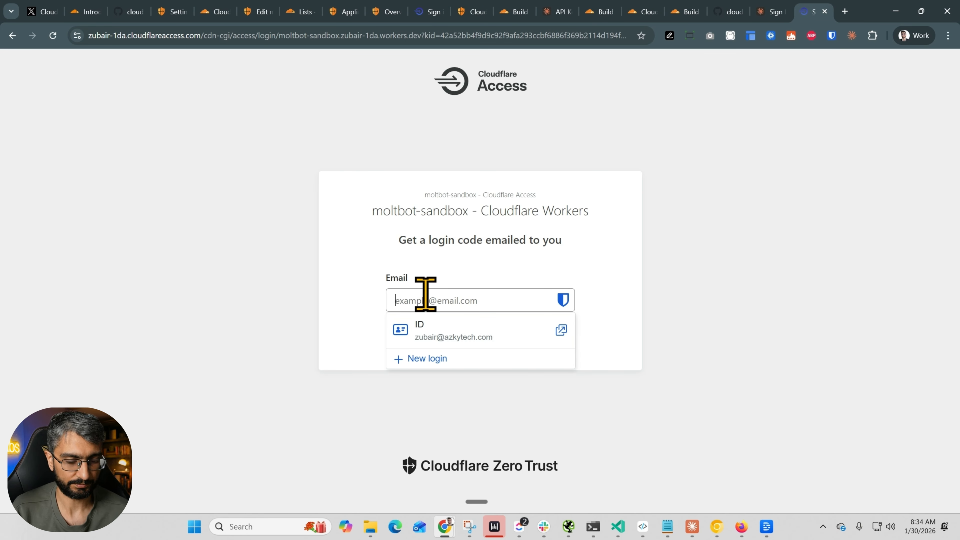
pyautogui.write('zv')
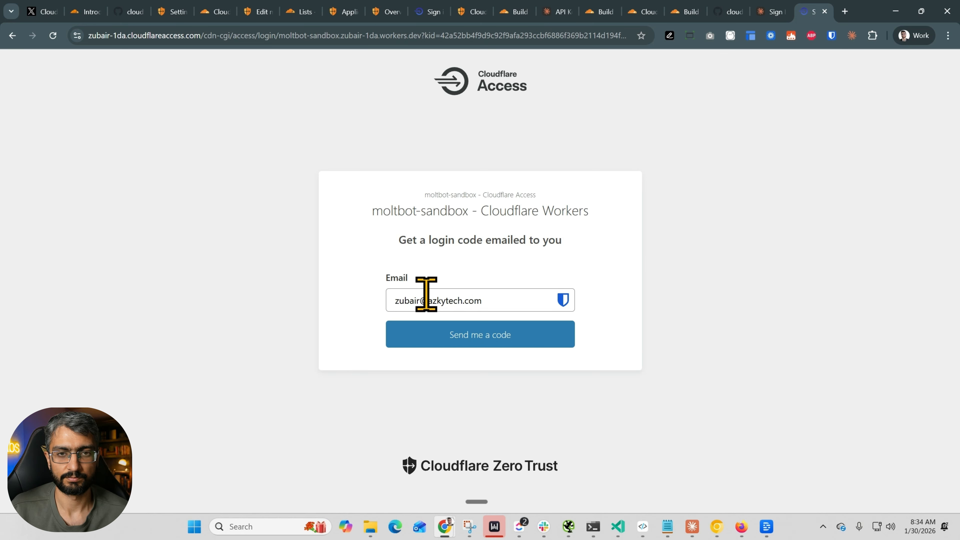
pyautogui.click(467, 338)
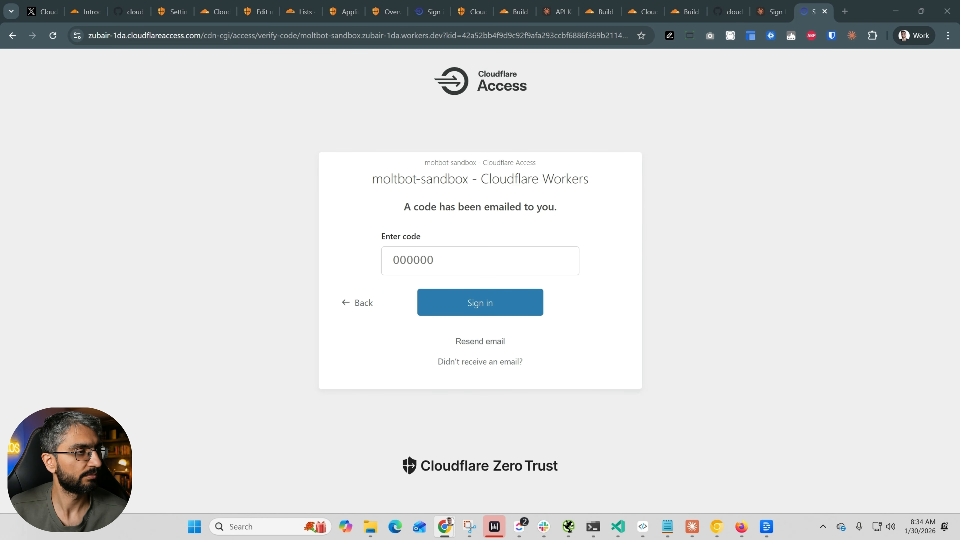
pyautogui.click(413, 257)
pyautogui.hotkey('ctrl', 'v')
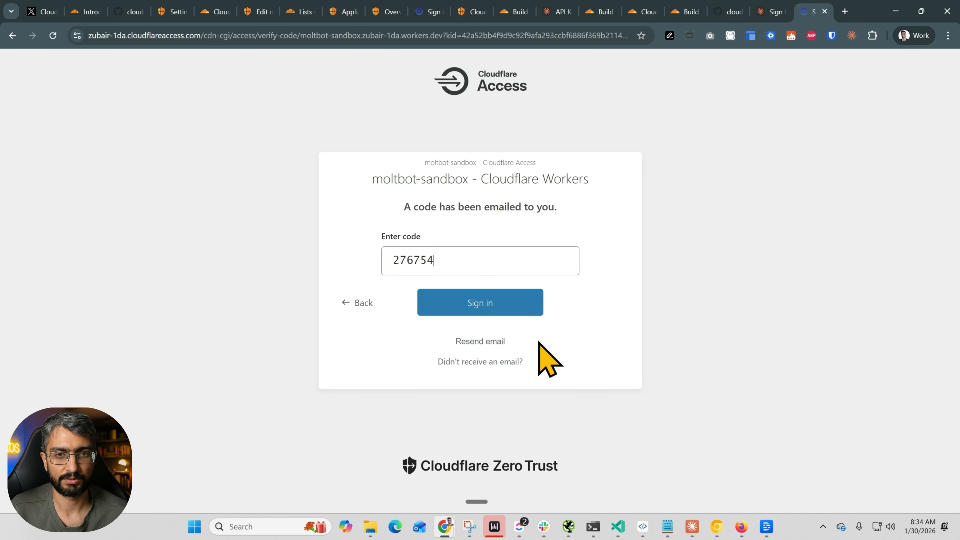
pyautogui.click(484, 302)
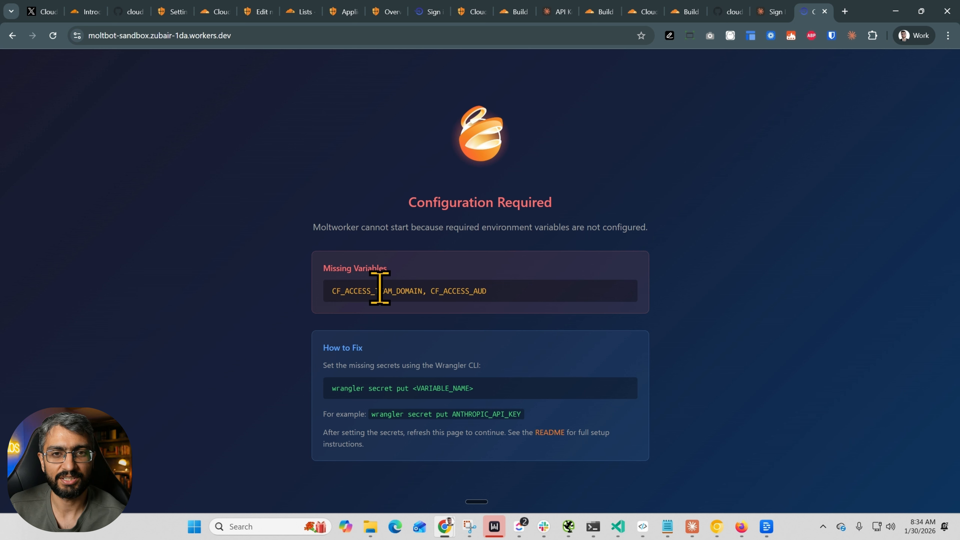
# Read the Missing Variables and How to Fix sections on the worker's Configuration Required page
pyautogui.moveTo(380, 291); pyautogui.dragTo(477, 291)
pyautogui.moveTo(326, 366); pyautogui.dragTo(459, 363)
pyautogui.click(485, 364)
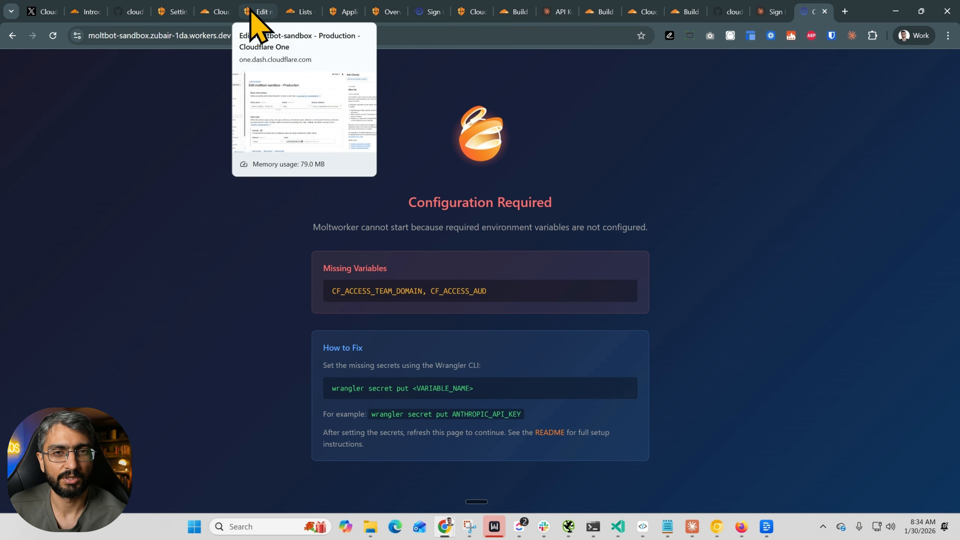
# Return to the Moltworker README and reread the Set Access Secrets commands and where to find the team domain
pyautogui.click(136, 12)
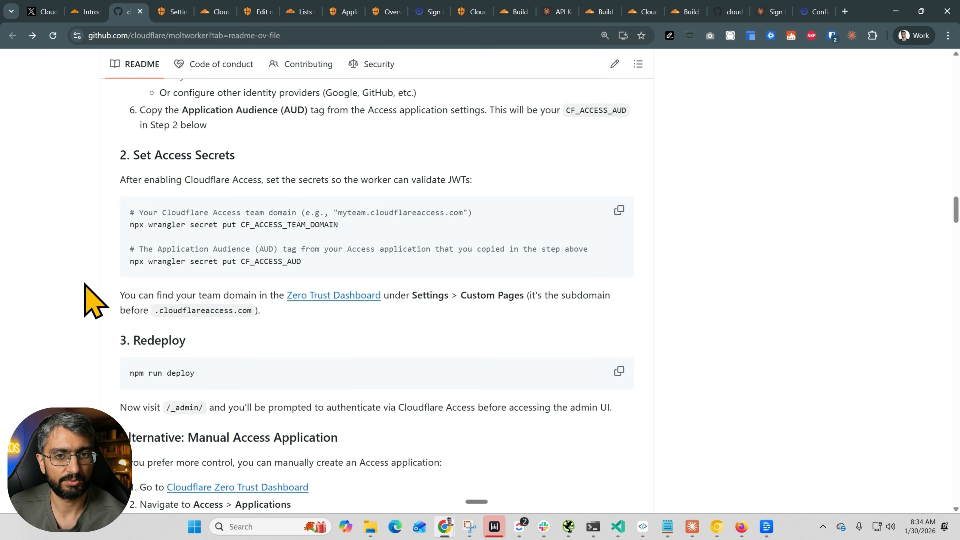
pyautogui.moveTo(129, 225); pyautogui.dragTo(381, 253)
pyautogui.click(380, 253)
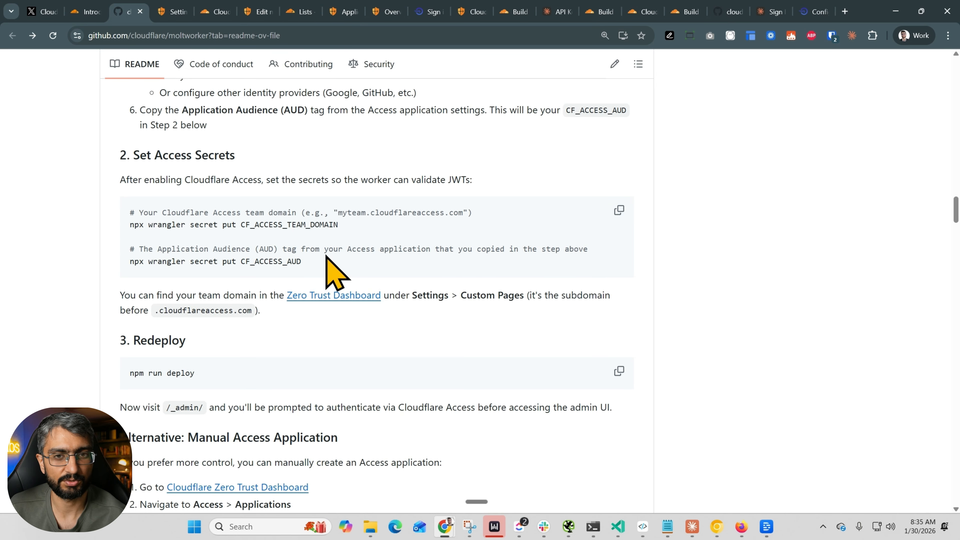
pyautogui.scroll(1, 295, 264)
pyautogui.moveTo(132, 235); pyautogui.dragTo(460, 234)
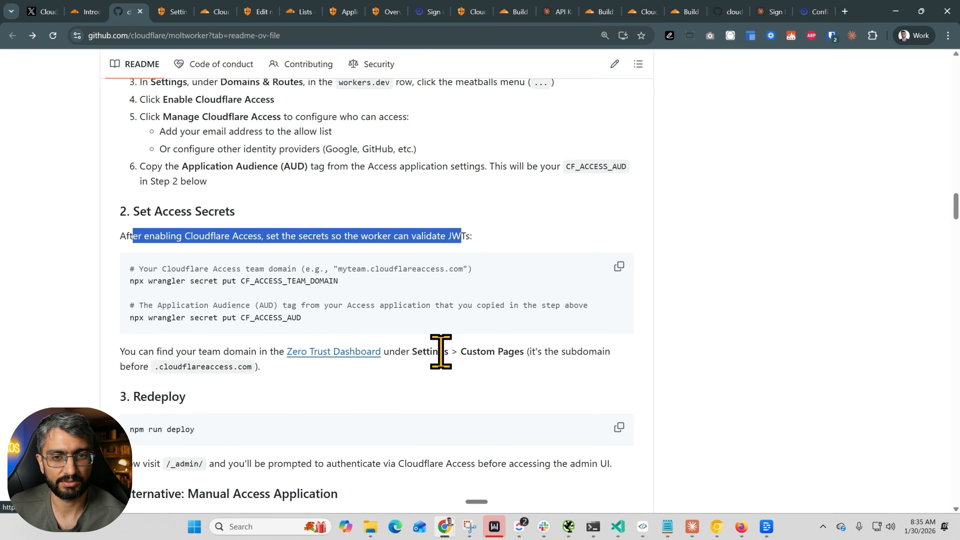
pyautogui.scroll(-4, 176, 375)
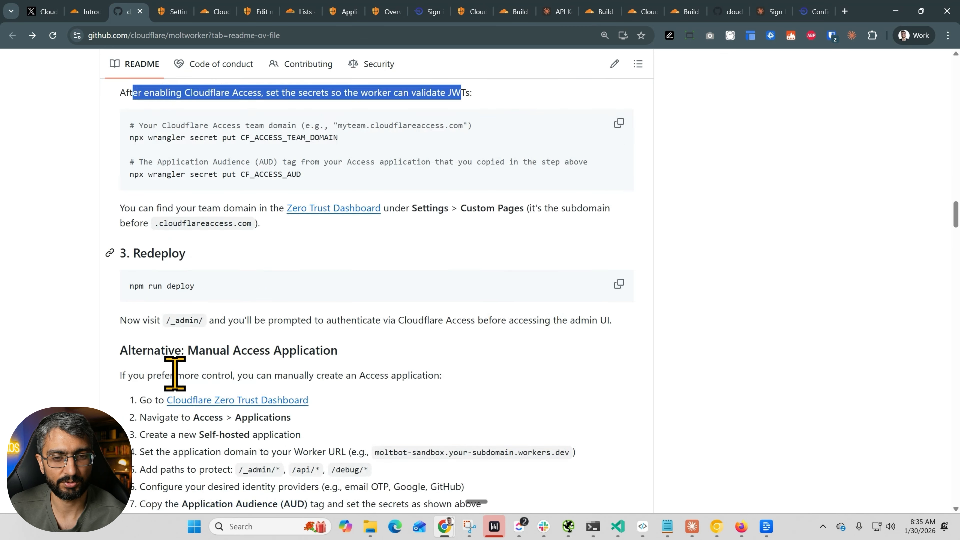
# Read the README's Alternative: Manual Access Application instructions and the Local Development section below them
pyautogui.scroll(-1, 142, 335)
pyautogui.moveTo(121, 269); pyautogui.dragTo(333, 270)
pyautogui.click(187, 300)
pyautogui.moveTo(176, 294); pyautogui.dragTo(417, 296)
pyautogui.scroll(-1, 378, 293)
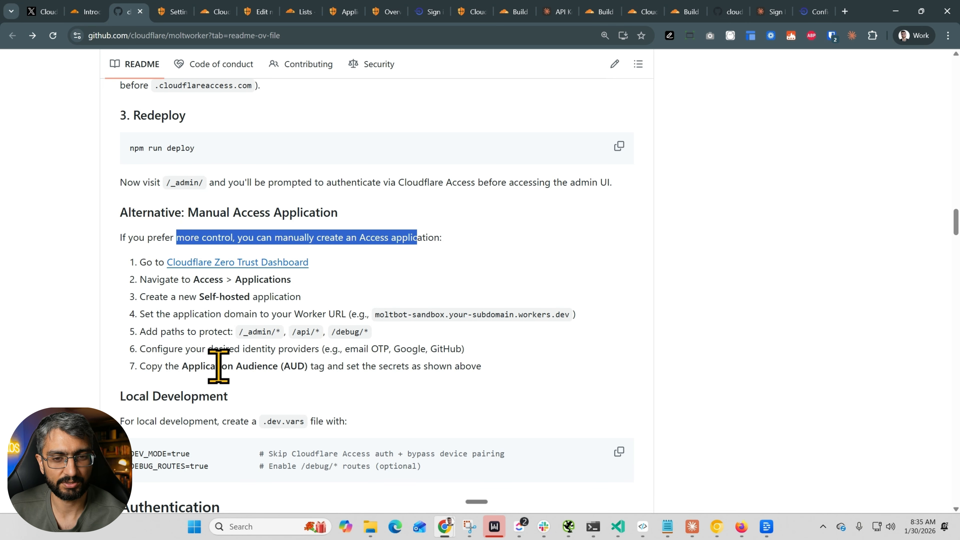
pyautogui.scroll(-3, 381, 365)
pyautogui.scroll(3, 333, 161)
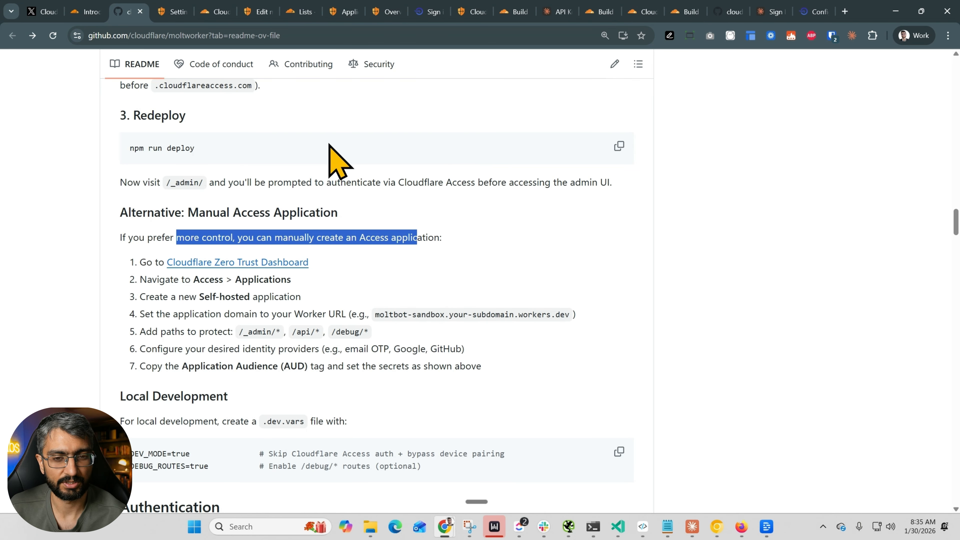
# Open the moltbot-sandbox application's configuration from the Access applications in Cloudflare One and locate its Application Audience (AUD) Tag
pyautogui.click(170, 11)
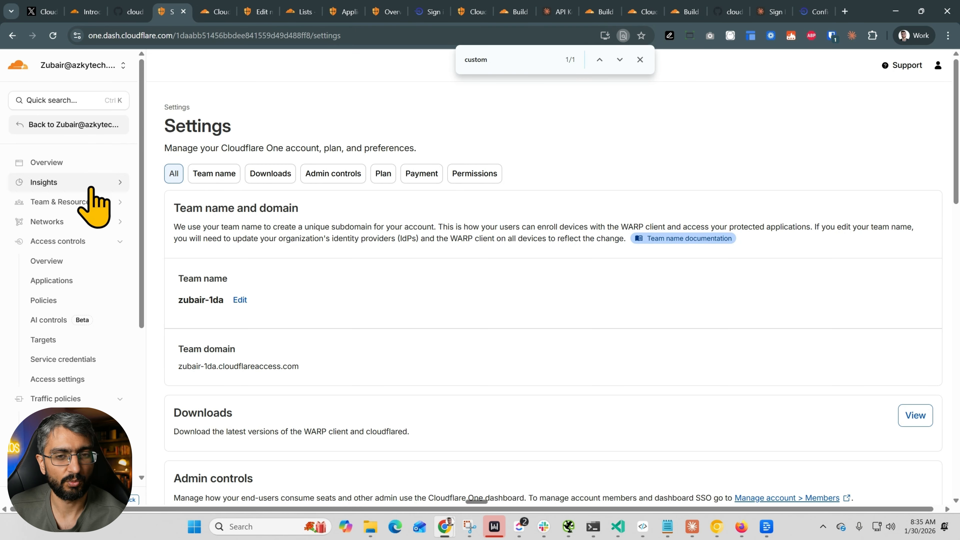
pyautogui.click(59, 290)
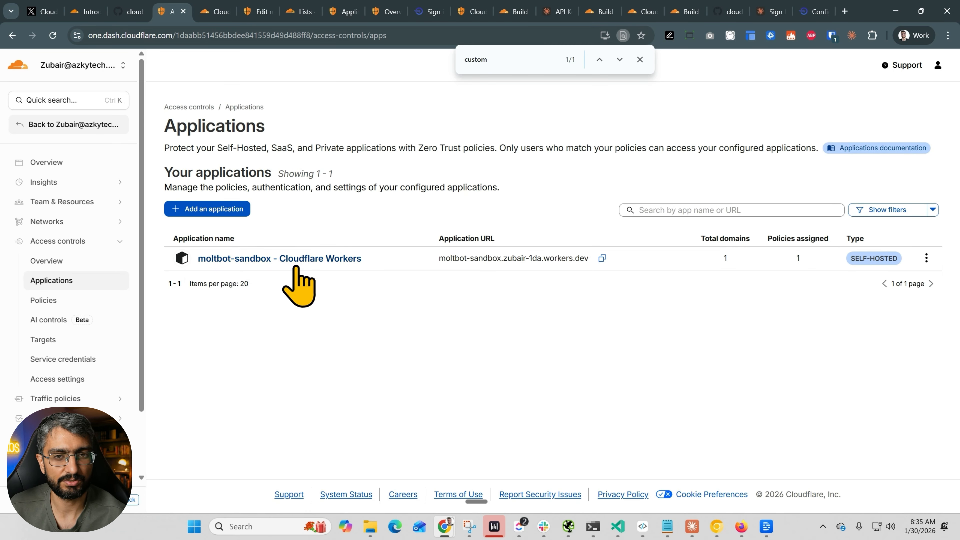
pyautogui.click(297, 263)
pyautogui.click(746, 152)
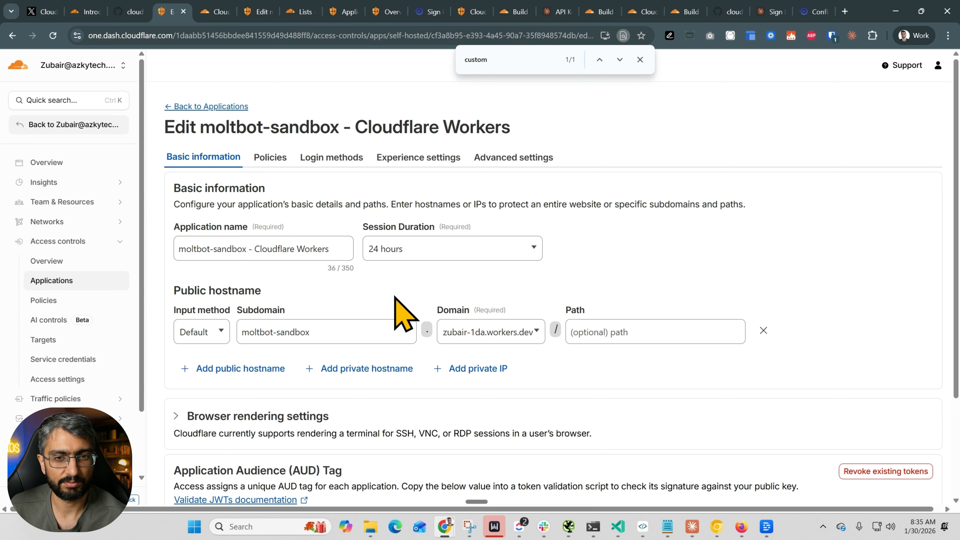
pyautogui.scroll(-3, 397, 312)
pyautogui.moveTo(223, 340); pyautogui.dragTo(381, 334)
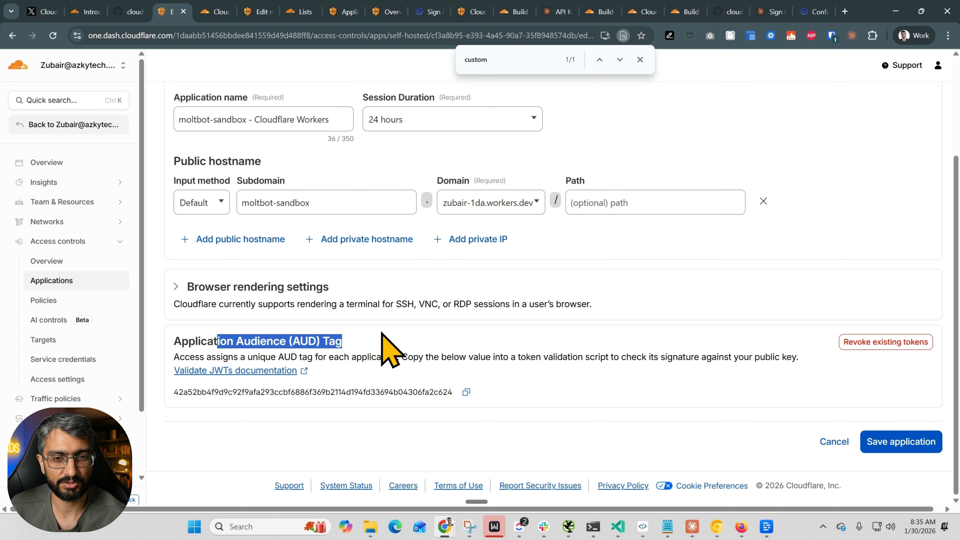
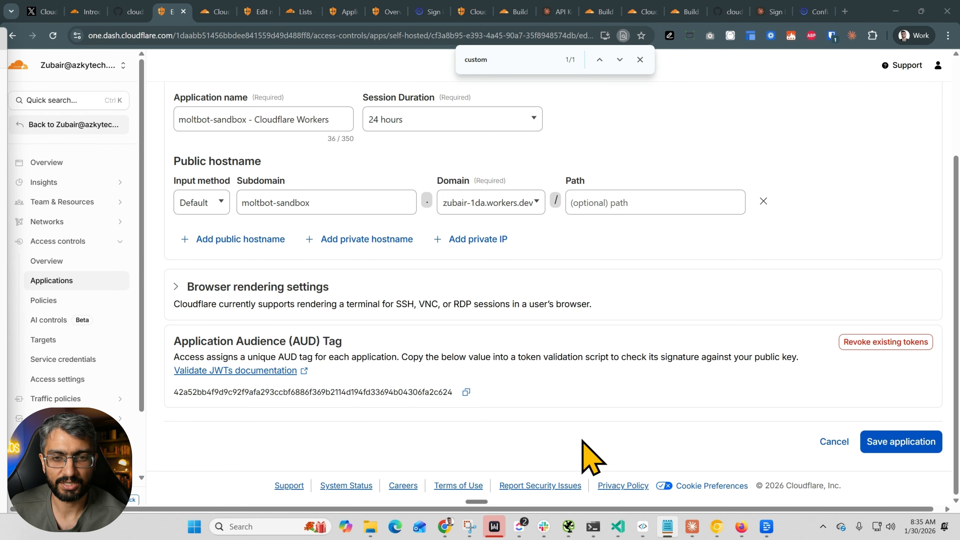
# Look up the CF_ACCESS_AUD and CF_ACCESS_TEAM_DOMAIN names in the README's Set Access Secrets section and return to the moltbot-sandbox worker's settings
pyautogui.hotkey('ctrl', 'shift', 'Tab')
pyautogui.doubleClick(290, 262)
pyautogui.hotkey('ctrl', 'c')
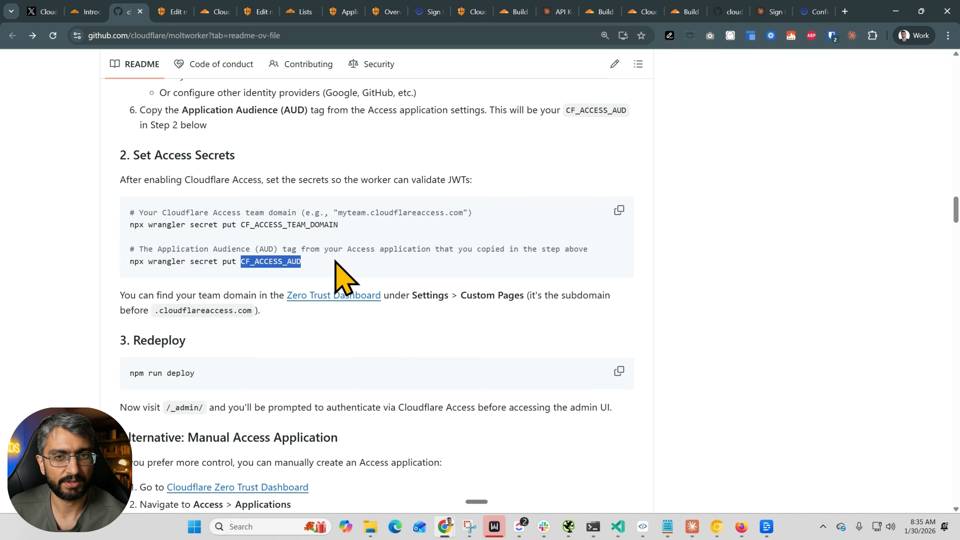
pyautogui.doubleClick(273, 224)
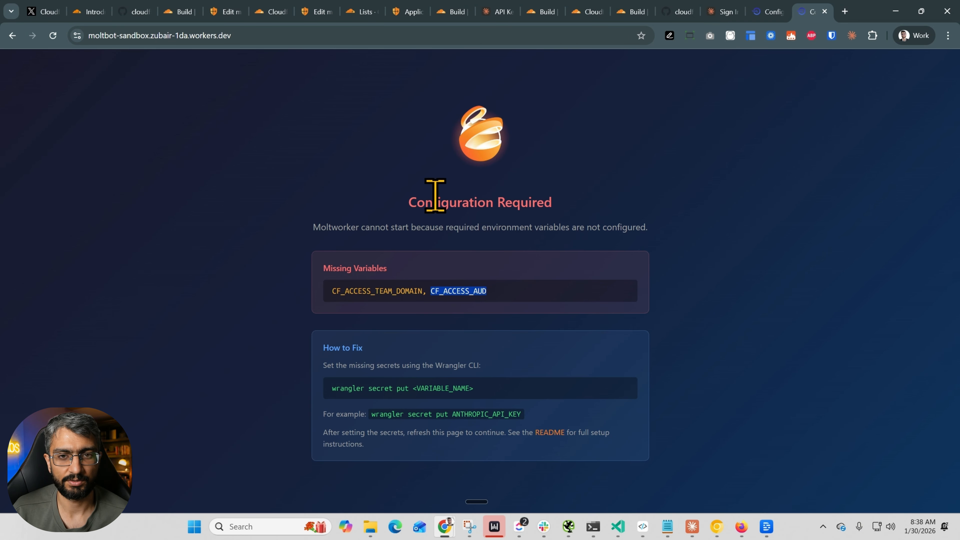
pyautogui.click(213, 12)
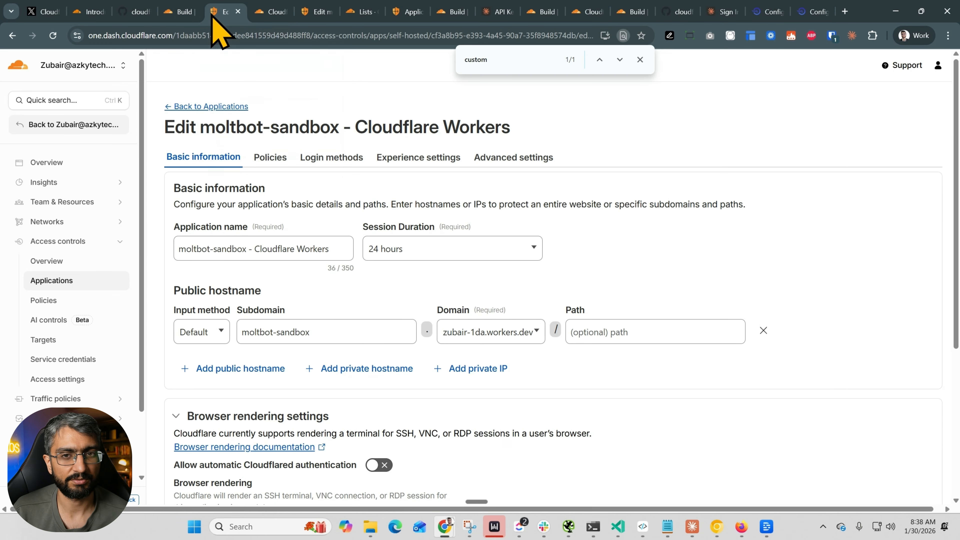
pyautogui.click(153, 12)
pyautogui.click(168, 12)
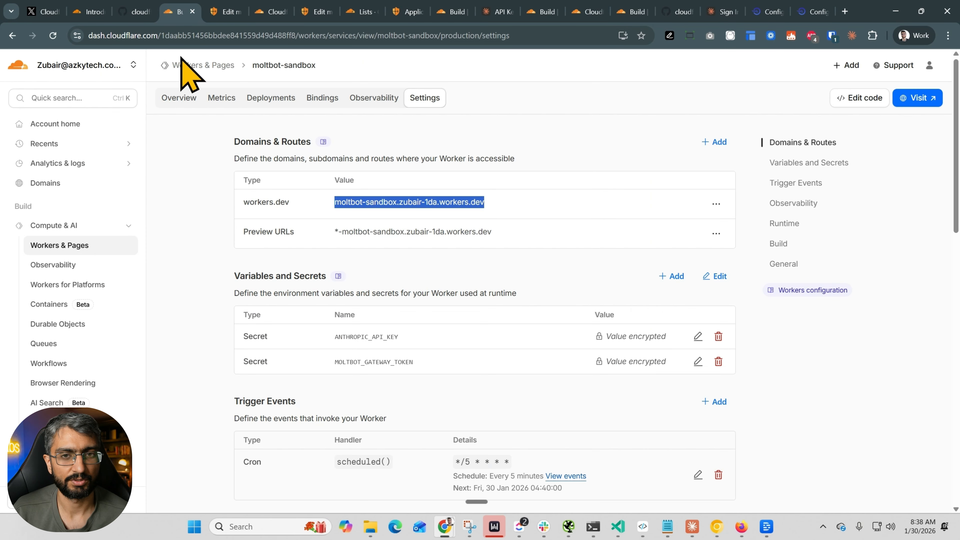
# Start a new worker variable of type Secret named CF_ACCESS_AUD
pyautogui.click(674, 276)
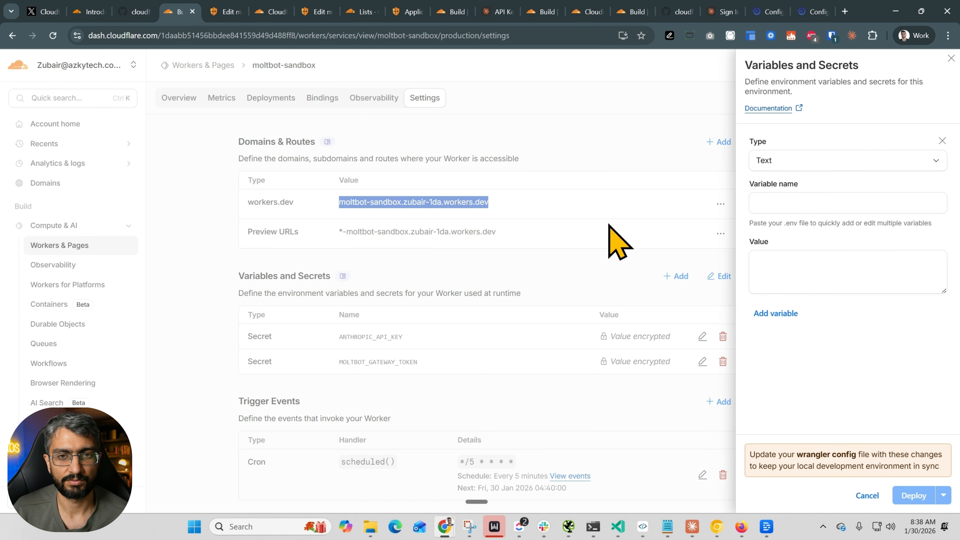
pyautogui.click(803, 162)
pyautogui.click(805, 207)
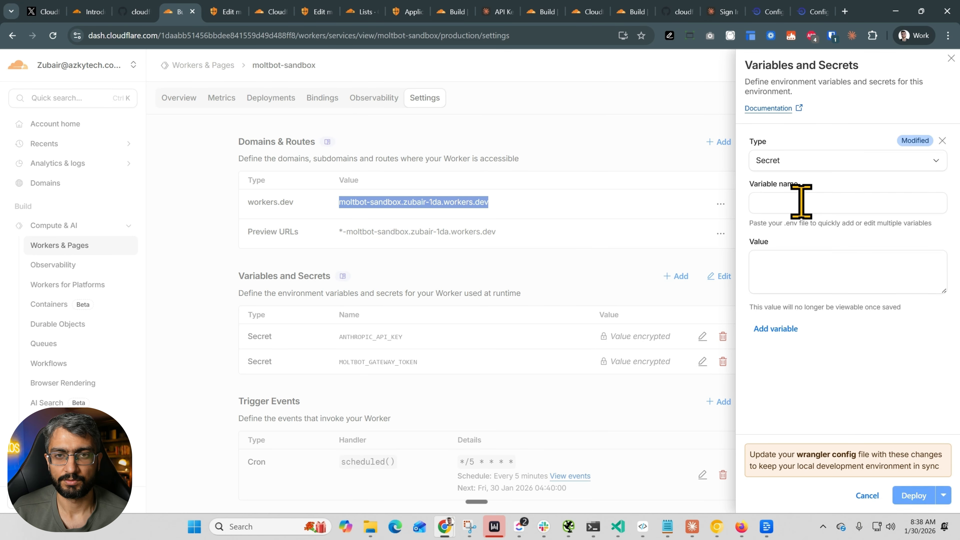
pyautogui.click(808, 205)
pyautogui.click(804, 273)
pyautogui.click(792, 204)
pyautogui.hotkey('ctrl', 'v')
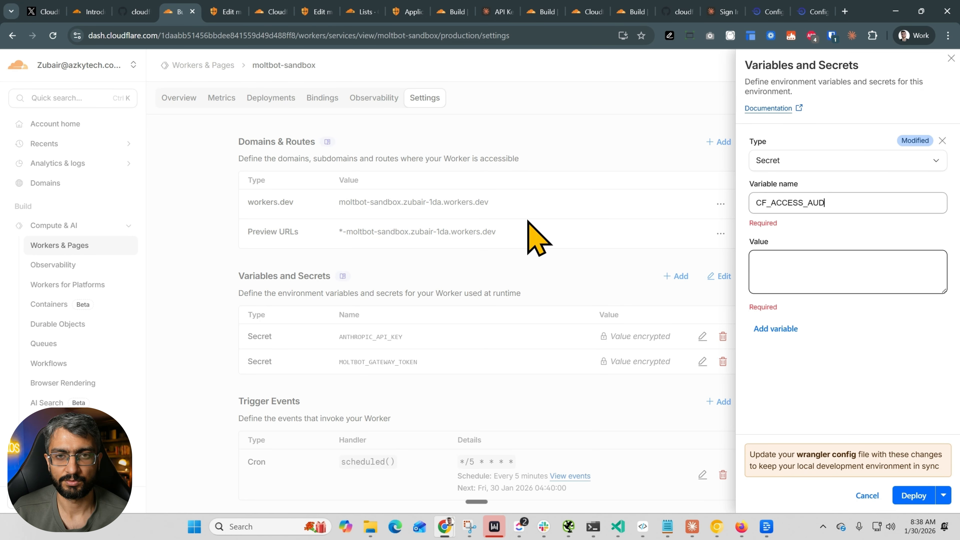
# Paste the Application Audience tag as the CF_ACCESS_AUD value and save it as a new worker version
pyautogui.hotkey('alt', 'Tab')
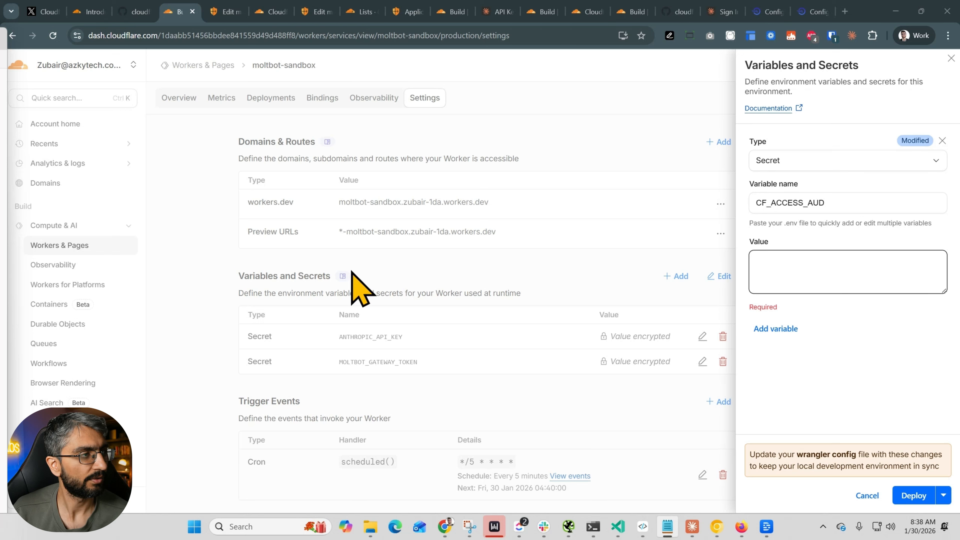
pyautogui.click(785, 268)
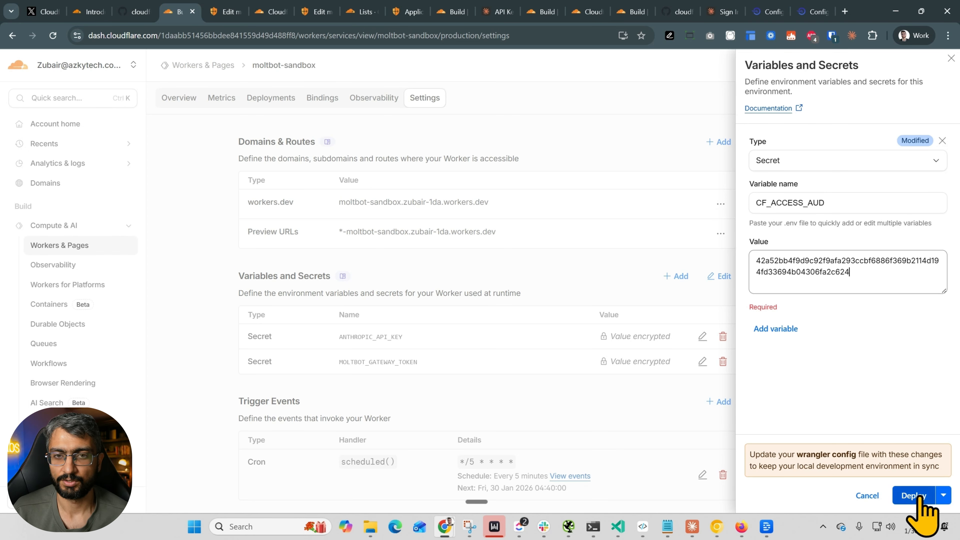
pyautogui.click(944, 496)
pyautogui.click(943, 498)
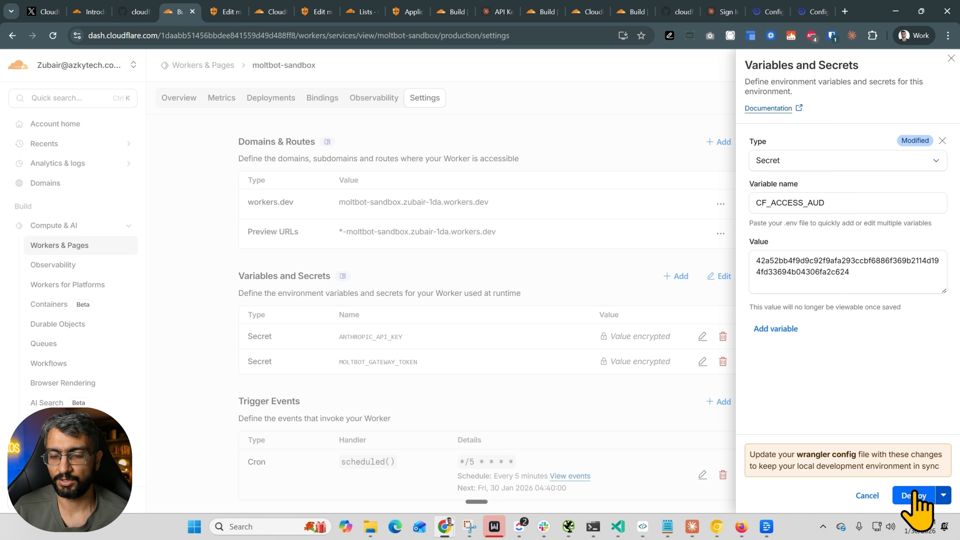
pyautogui.click(943, 496)
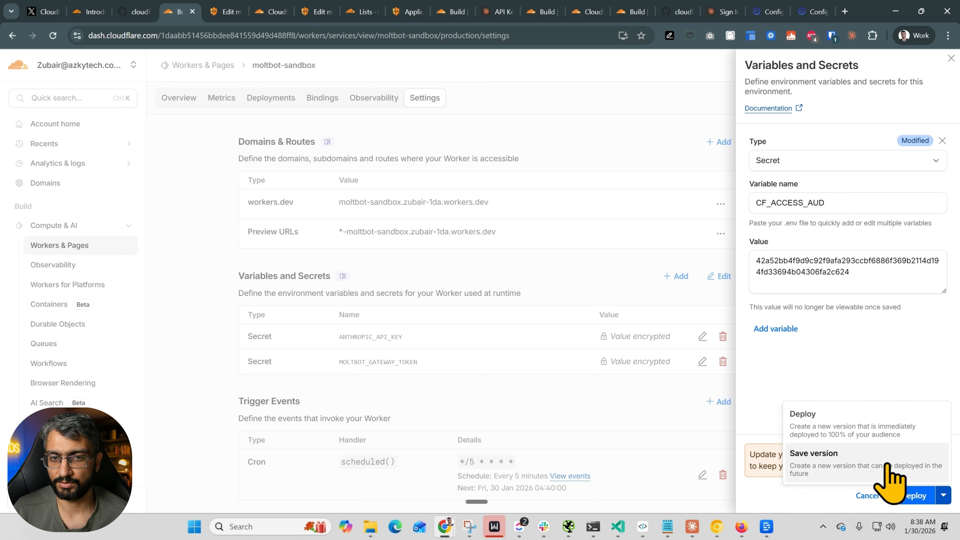
pyautogui.click(904, 471)
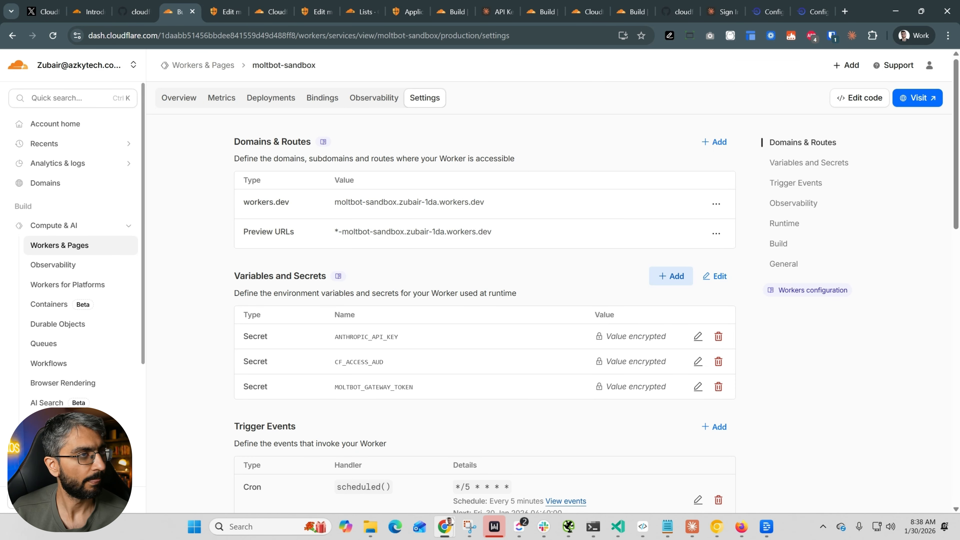
# Find the team domain command in the README's Set Access Secrets section and copy the name CF_ACCESS_TEAM_DOMAIN
pyautogui.hotkey('ctrl', 'shift', 'Tab')
pyautogui.doubleClick(282, 296)
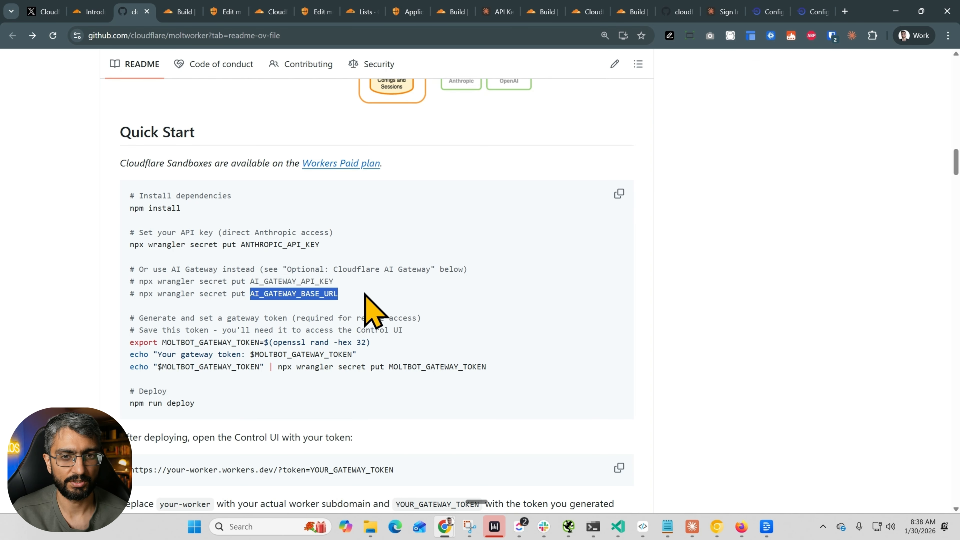
pyautogui.doubleClick(299, 281)
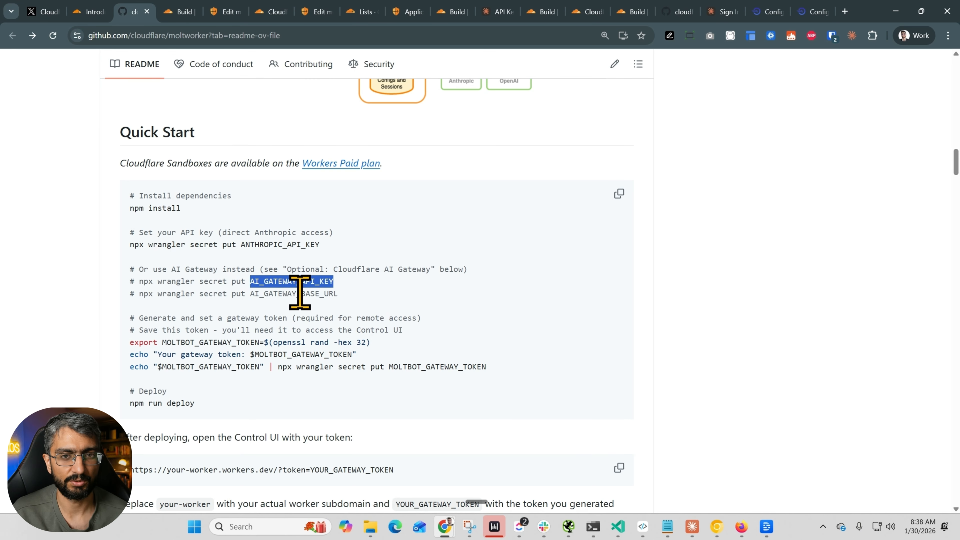
pyautogui.scroll(-20, 294, 290)
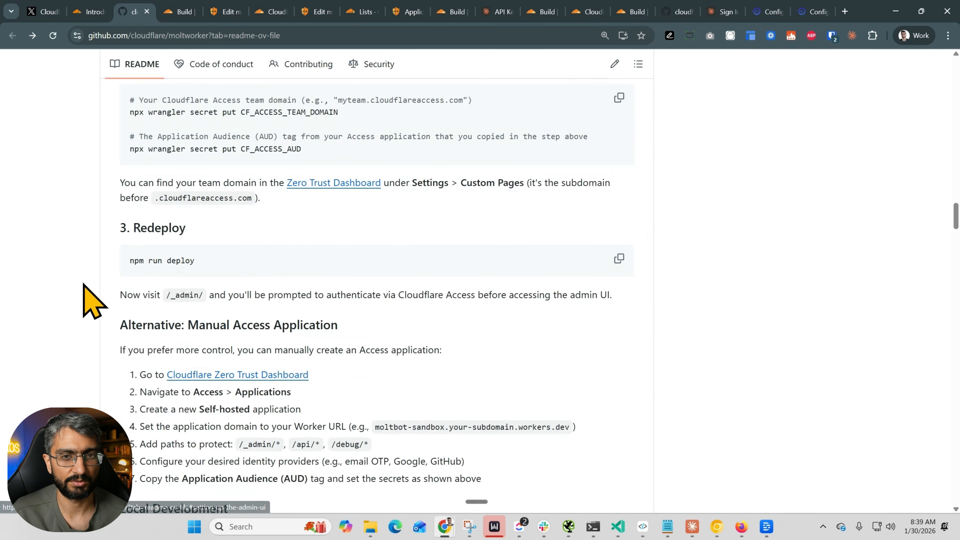
pyautogui.scroll(3, 90, 300)
pyautogui.doubleClick(269, 226)
pyautogui.hotkey('ctrl', 'c')
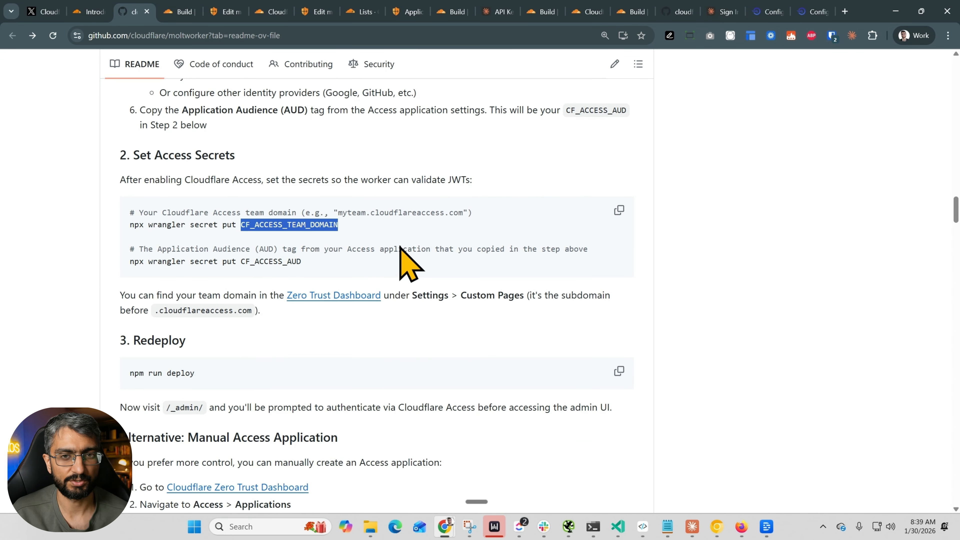
# Start a new moltbot-sandbox worker variable named CF_ACCESS_TEAM_DOMAIN with type Text
pyautogui.click(176, 12)
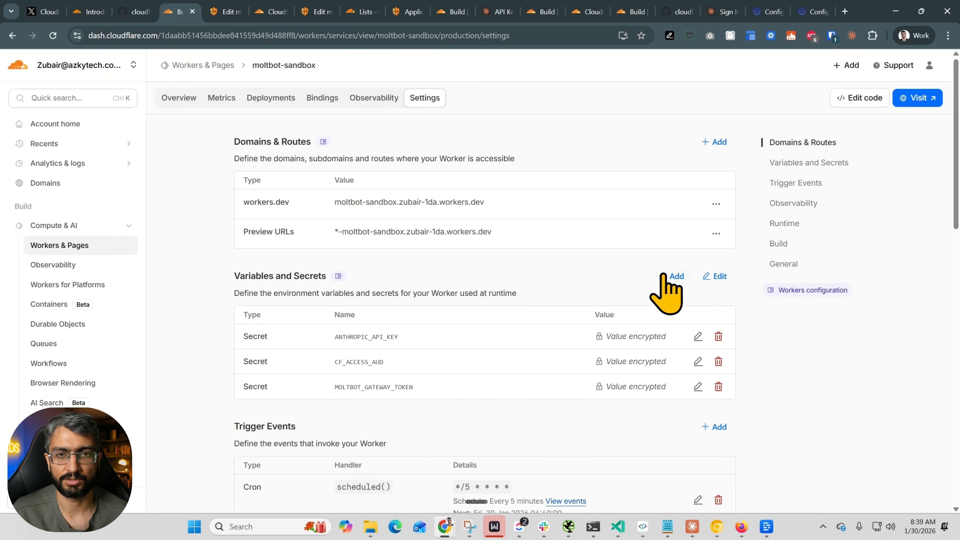
pyautogui.click(671, 276)
pyautogui.click(773, 163)
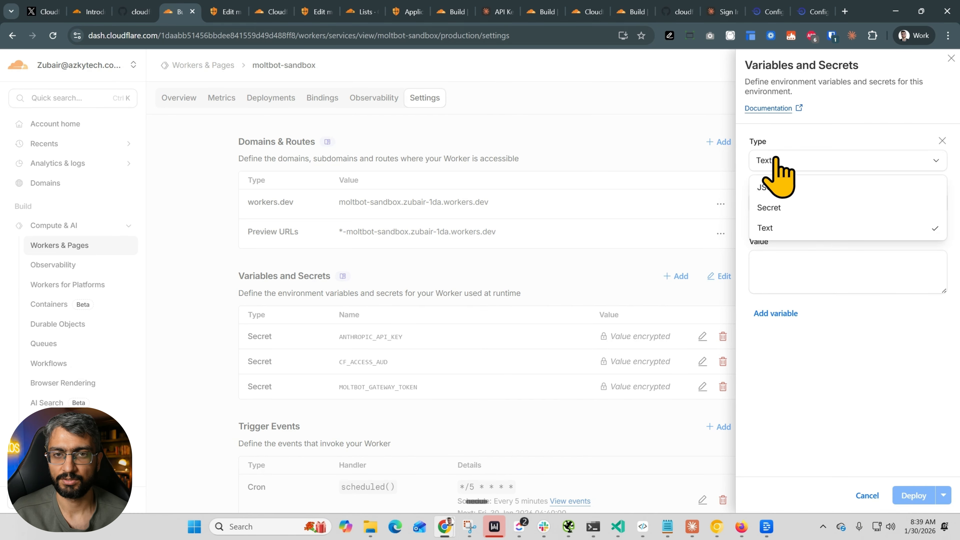
pyautogui.click(809, 207)
pyautogui.hotkey('ctrl', 'v')
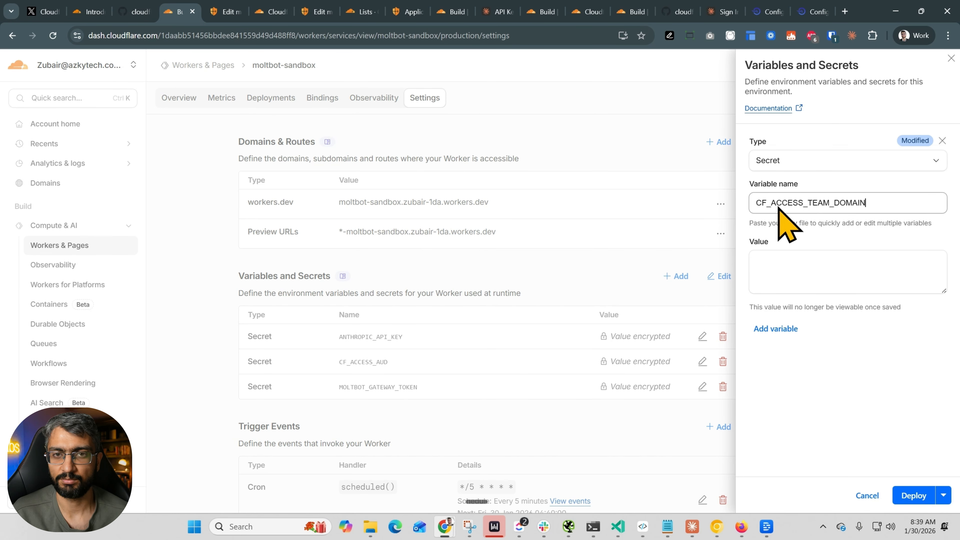
pyautogui.click(811, 159)
pyautogui.click(813, 159)
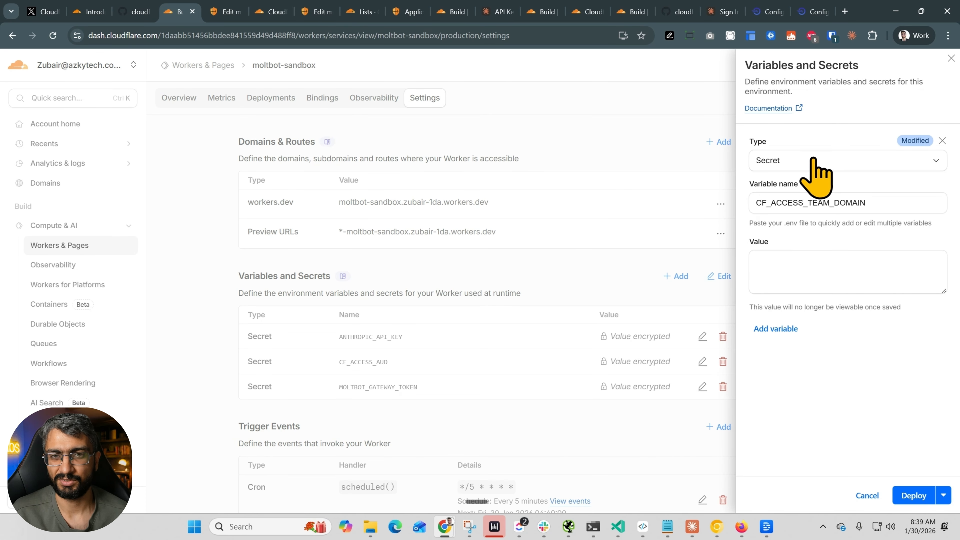
pyautogui.click(815, 160)
pyautogui.click(771, 228)
# Paste the team's cloudflareaccess.com URL ending in /cdn-cgi/access/certs as the CF_ACCESS_TEAM_DOMAIN value and deploy it
pyautogui.hotkey('alt', 'Tab')
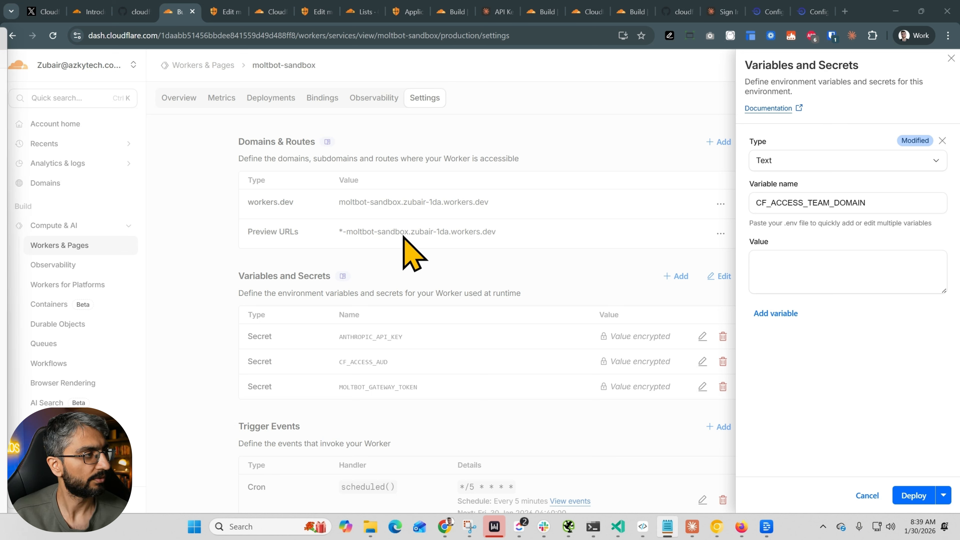
pyautogui.click(847, 277)
pyautogui.write('https://zubair-1da.cloudflareaccess.com/cdn-cgi/access/certs')
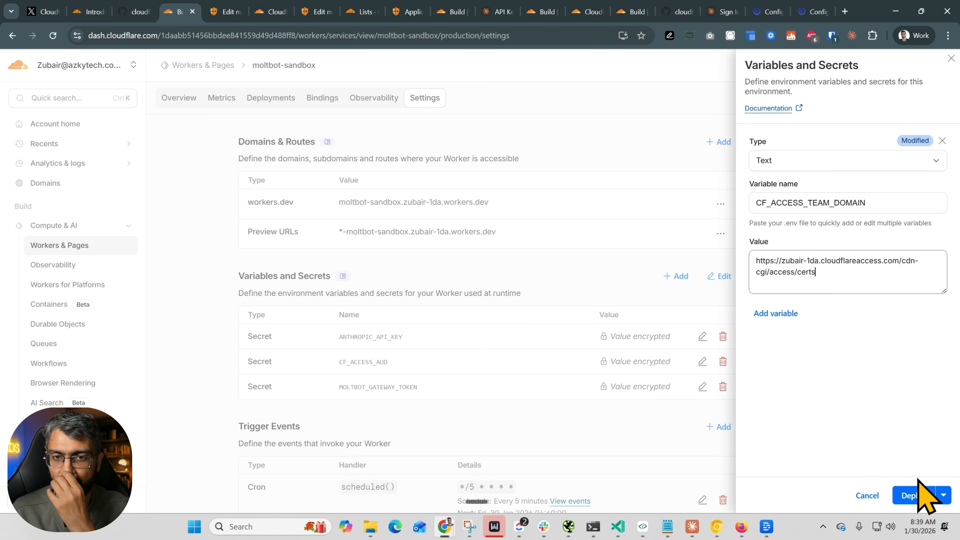
pyautogui.click(916, 496)
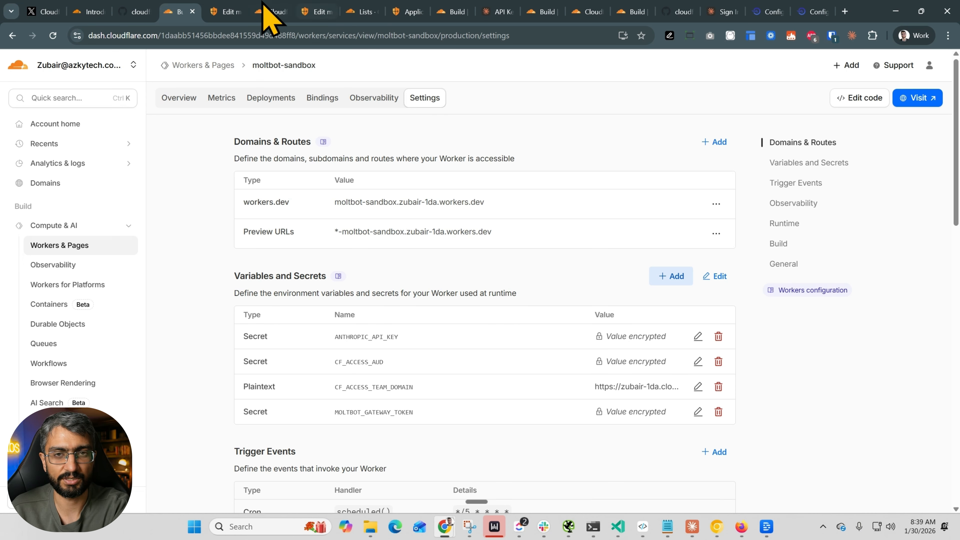
# Check the login methods of the moltbot-sandbox Access application and return to its basic information
pyautogui.click(218, 11)
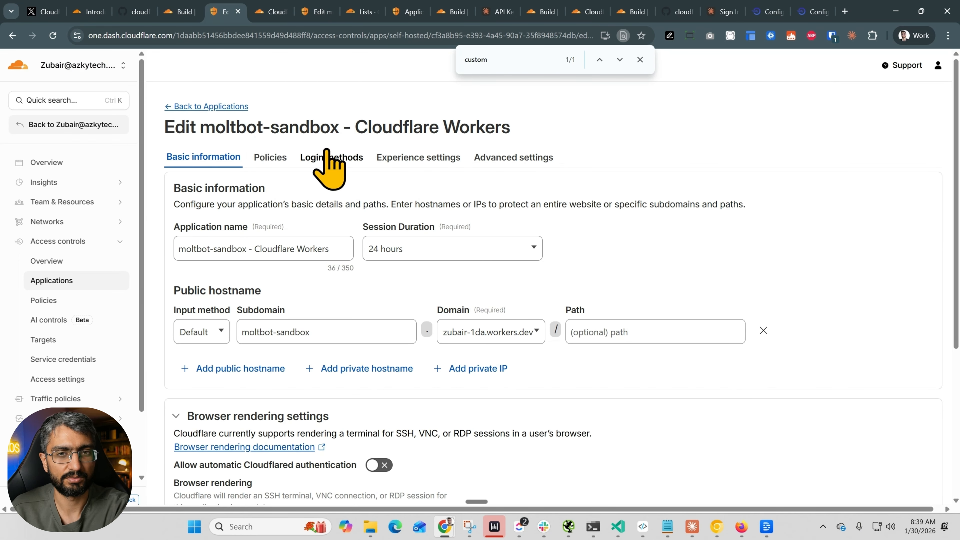
pyautogui.click(353, 163)
pyautogui.scroll(-5, 267, 259)
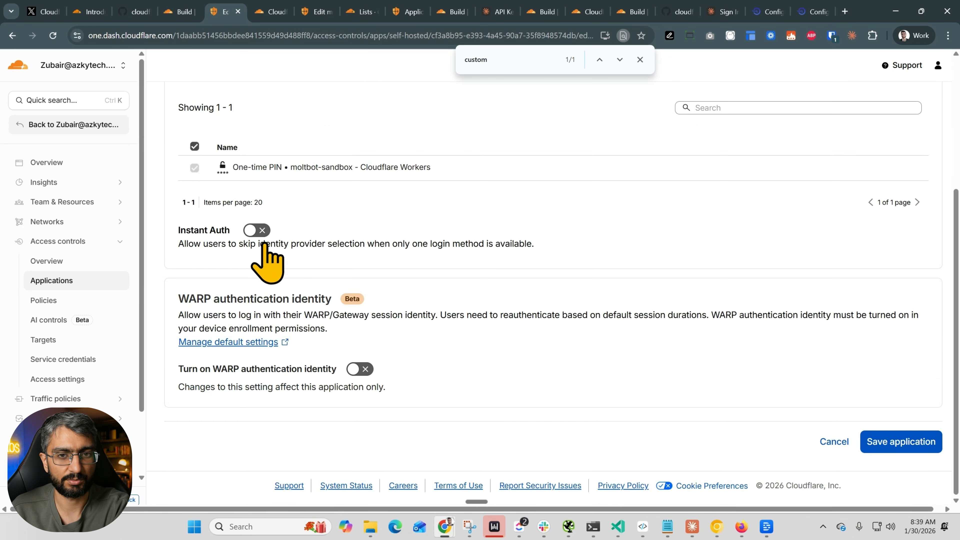
pyautogui.scroll(5, 223, 189)
pyautogui.click(208, 157)
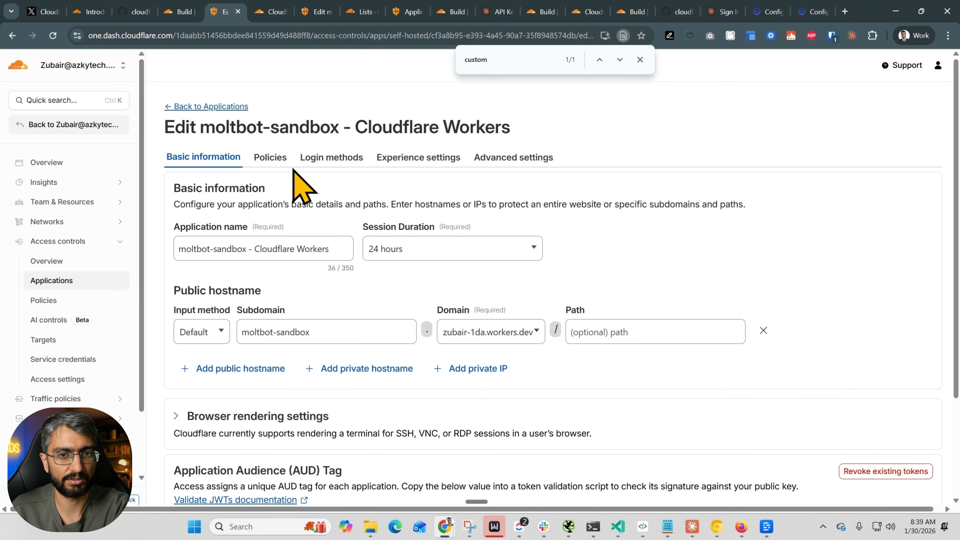
# Review the moltbot-sandbox worker's variables and other settings, and open its overview
pyautogui.click(191, 11)
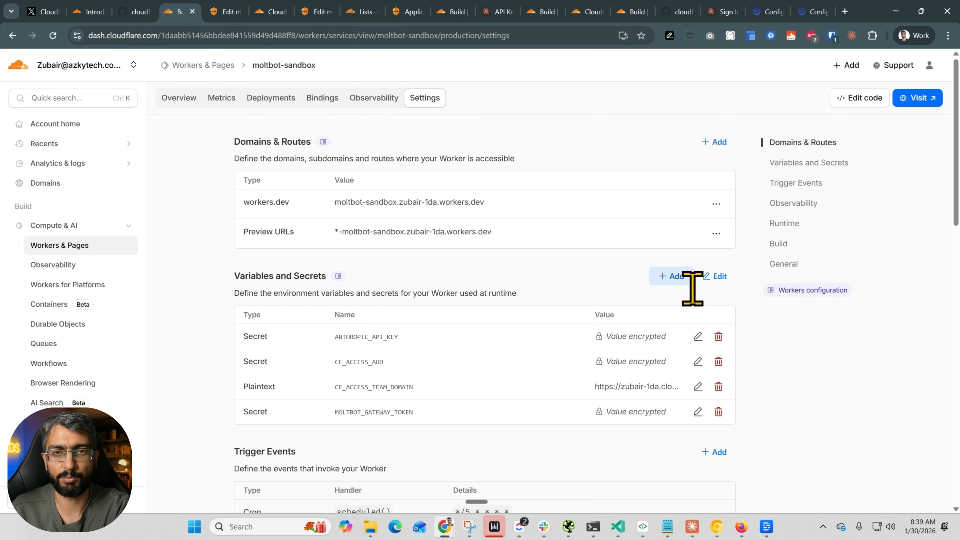
pyautogui.scroll(-15, 515, 250)
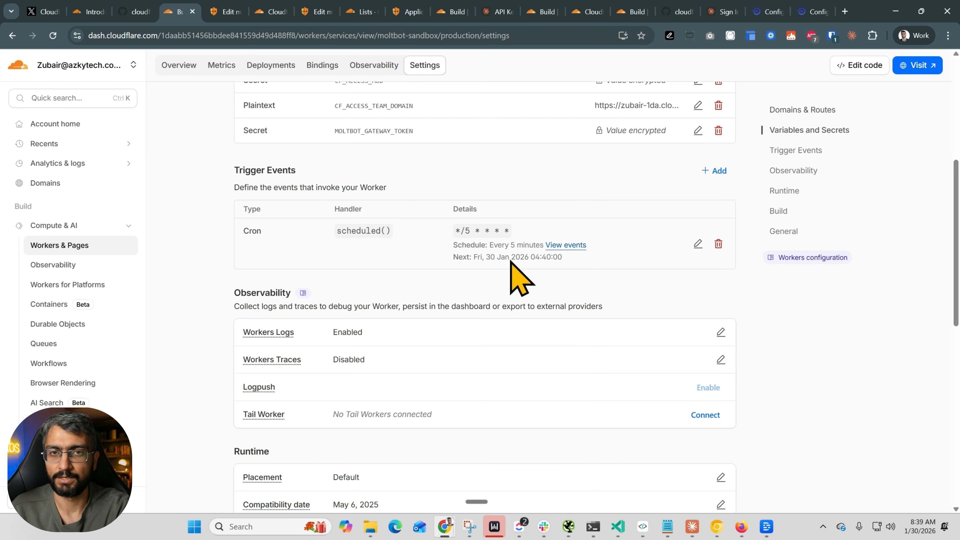
pyautogui.scroll(10, 513, 289)
pyautogui.scroll(5, 521, 303)
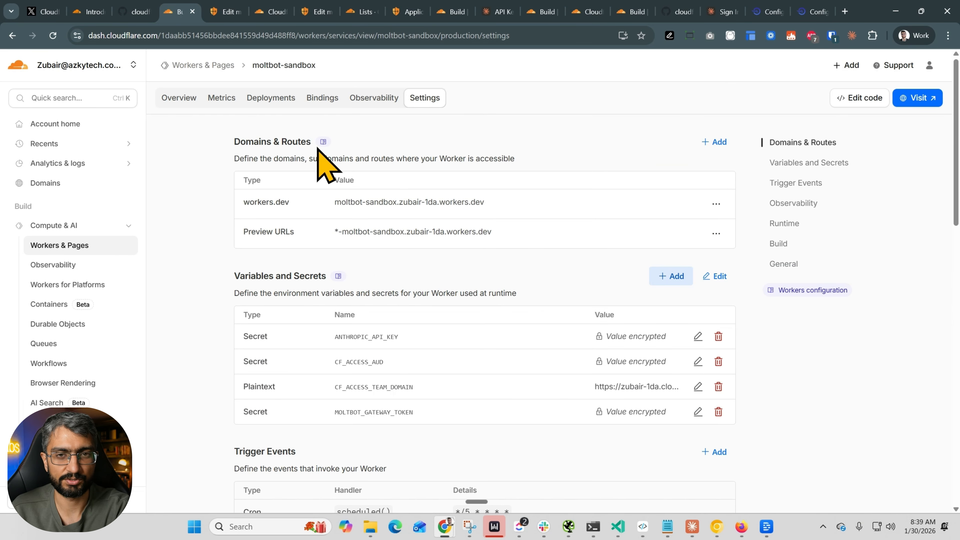
pyautogui.click(180, 98)
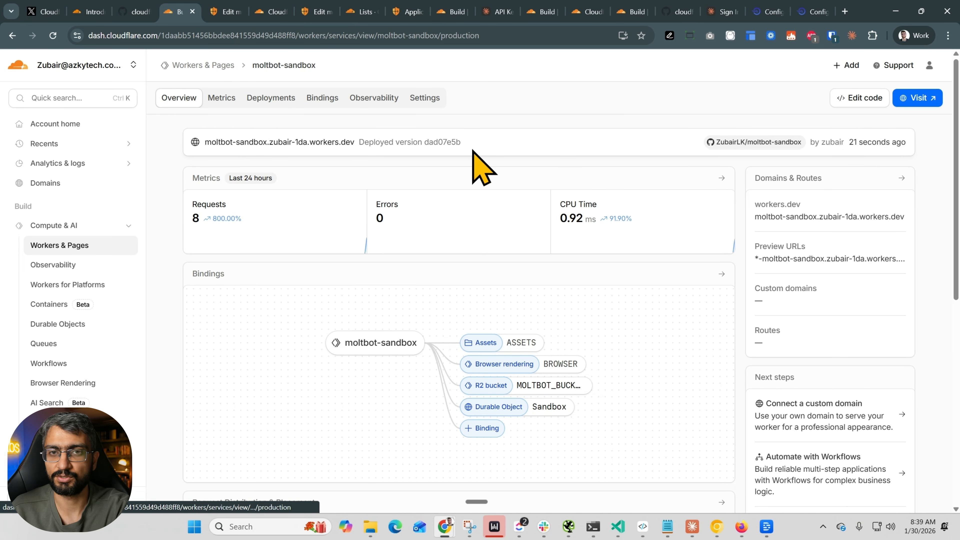
# Open the worker's workers.dev address in a new browser tab and try to log in again through Cloudflare Access
pyautogui.moveTo(354, 143); pyautogui.dragTo(212, 142)
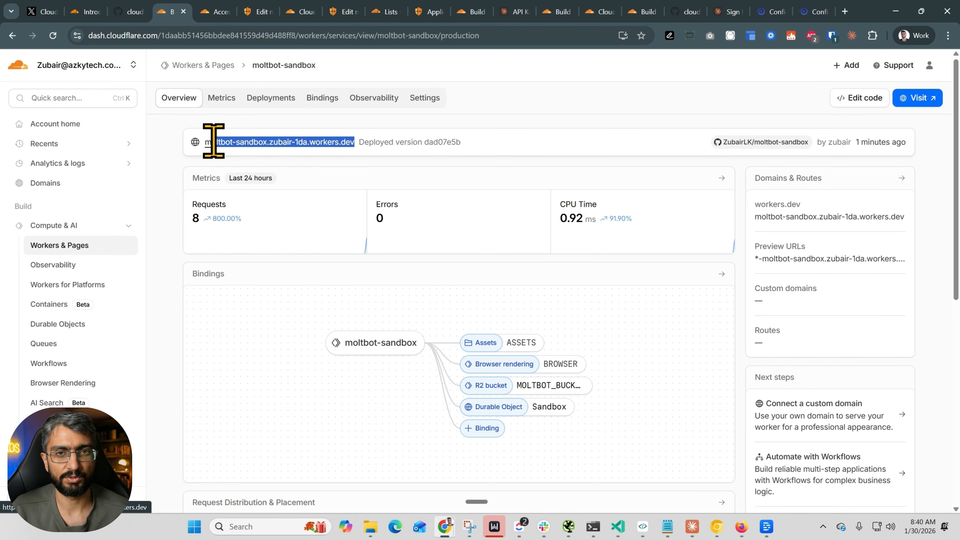
pyautogui.hotkey('shift', 'Left')
pyautogui.hotkey('ctrl', 'c')
pyautogui.hotkey('ctrl', 't')
pyautogui.hotkey('ctrl', 'v')
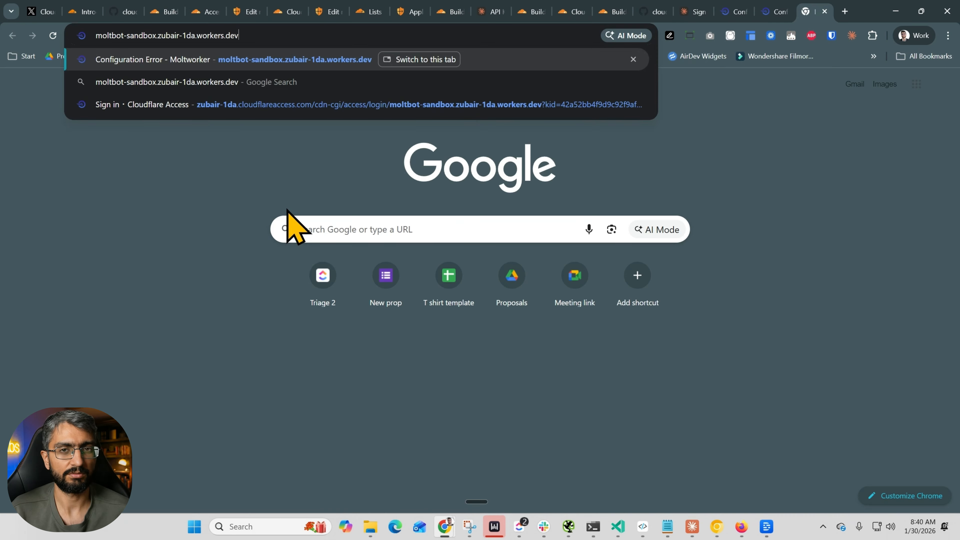
pyautogui.press('Return')
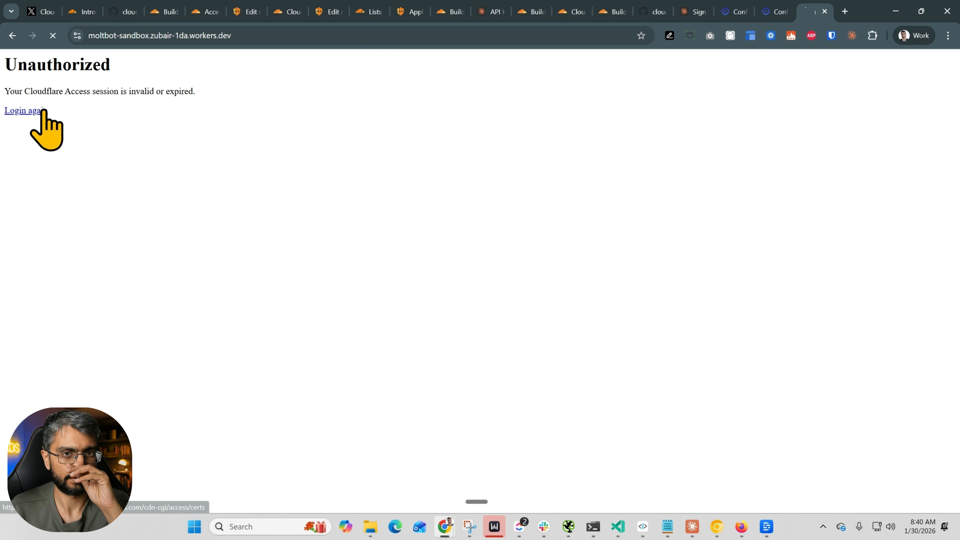
pyautogui.click(43, 111)
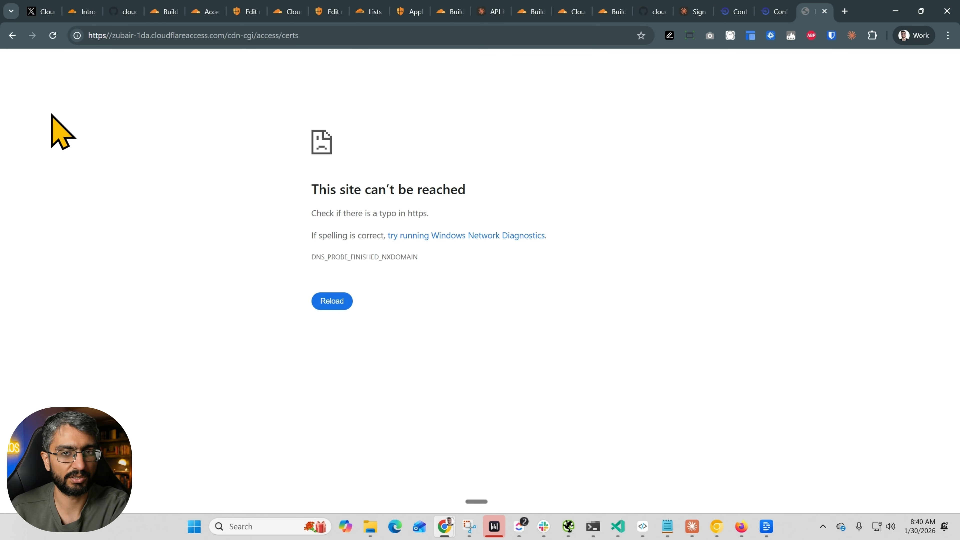
# Return to the moltbot-sandbox worker's settings, check the Cloudflare Access option of its workers.dev domain, and dismiss the Cron events notice
pyautogui.click(244, 15)
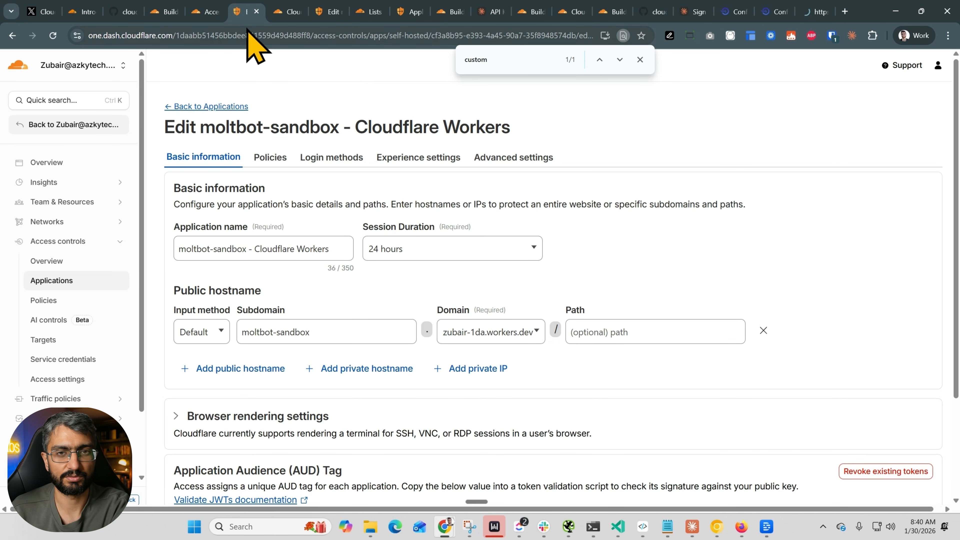
pyautogui.click(324, 15)
pyautogui.click(291, 12)
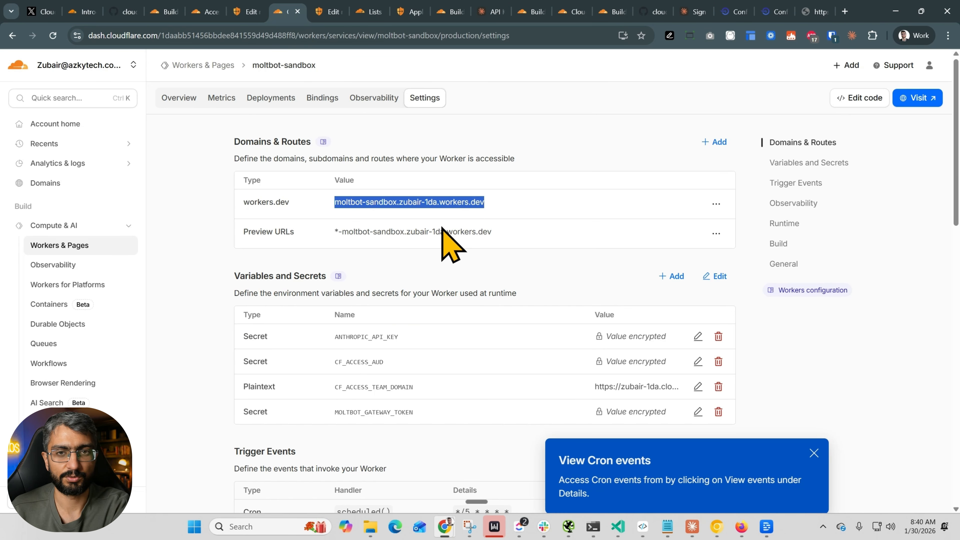
pyautogui.click(394, 233)
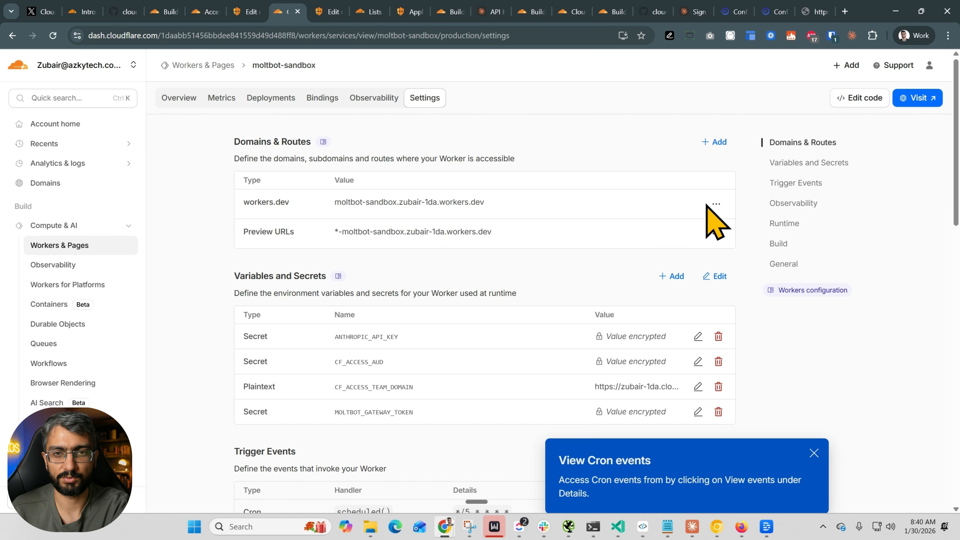
pyautogui.click(716, 204)
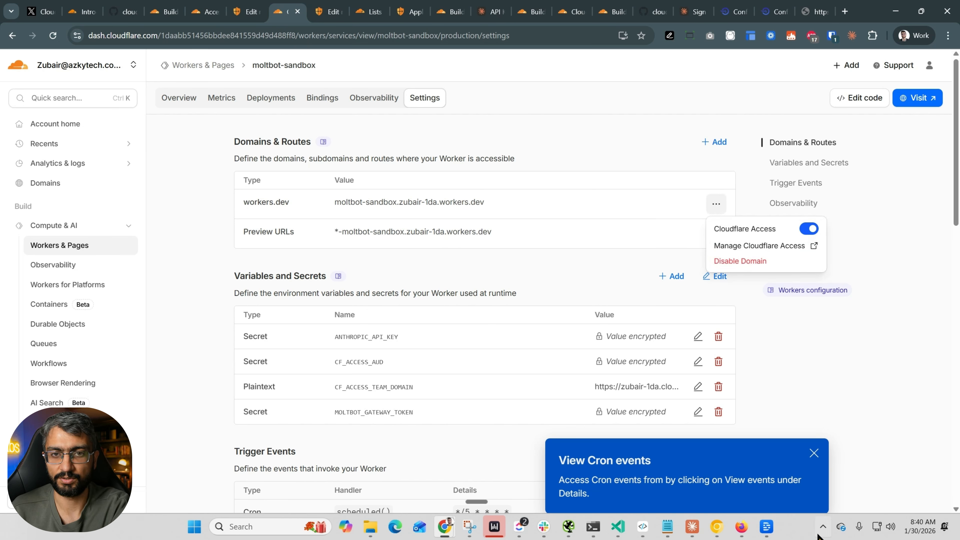
pyautogui.click(814, 453)
pyautogui.click(814, 453)
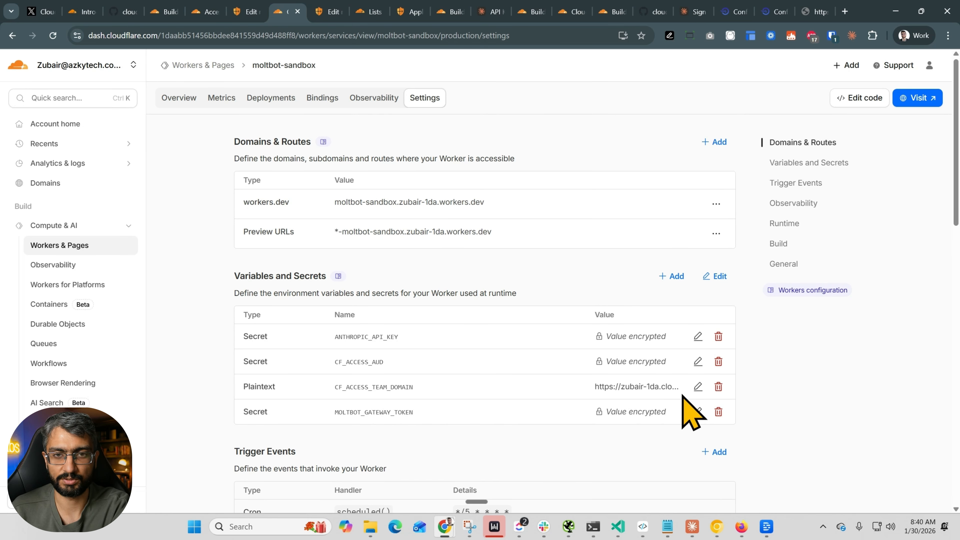
pyautogui.click(699, 386)
pyautogui.moveTo(784, 234); pyautogui.dragTo(700, 251)
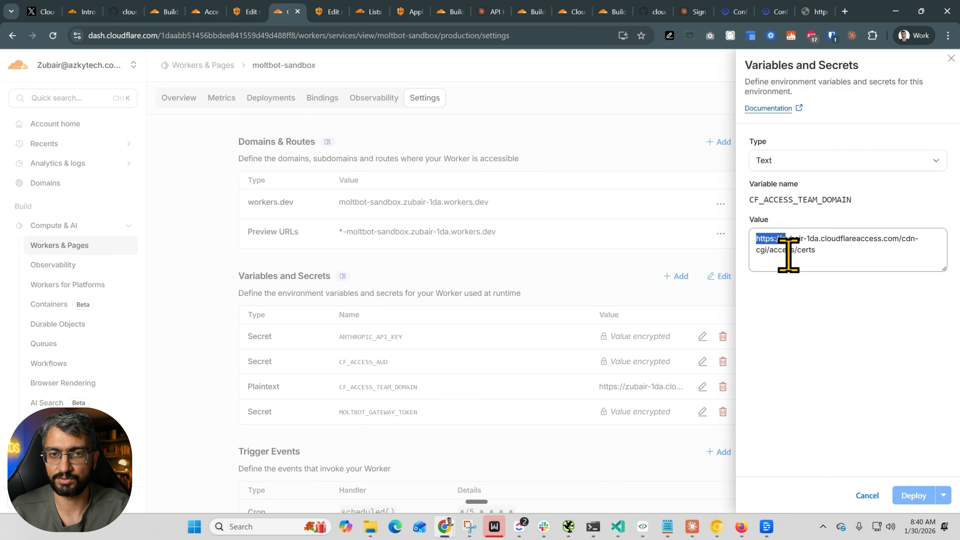
pyautogui.press('BackSpace')
pyautogui.moveTo(843, 251); pyautogui.dragTo(722, 278)
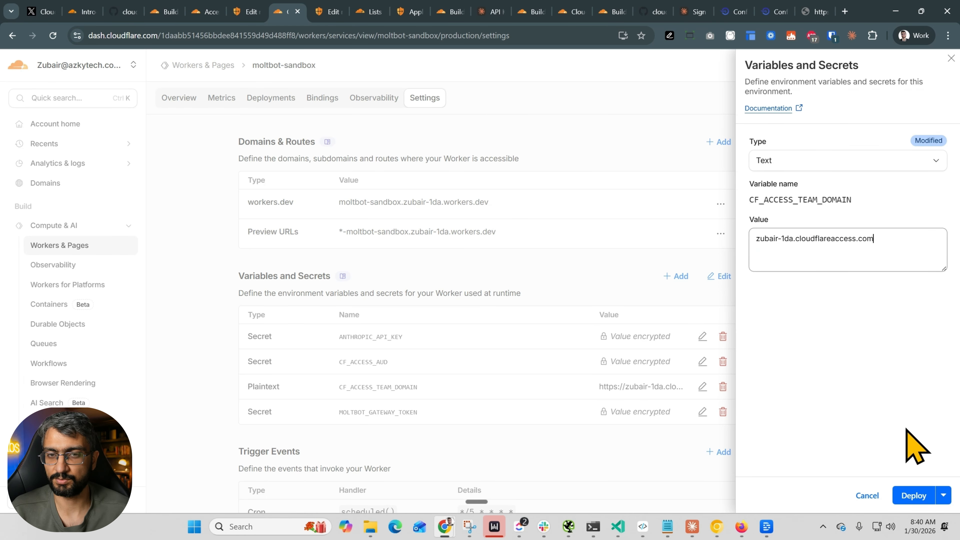
pyautogui.click(913, 496)
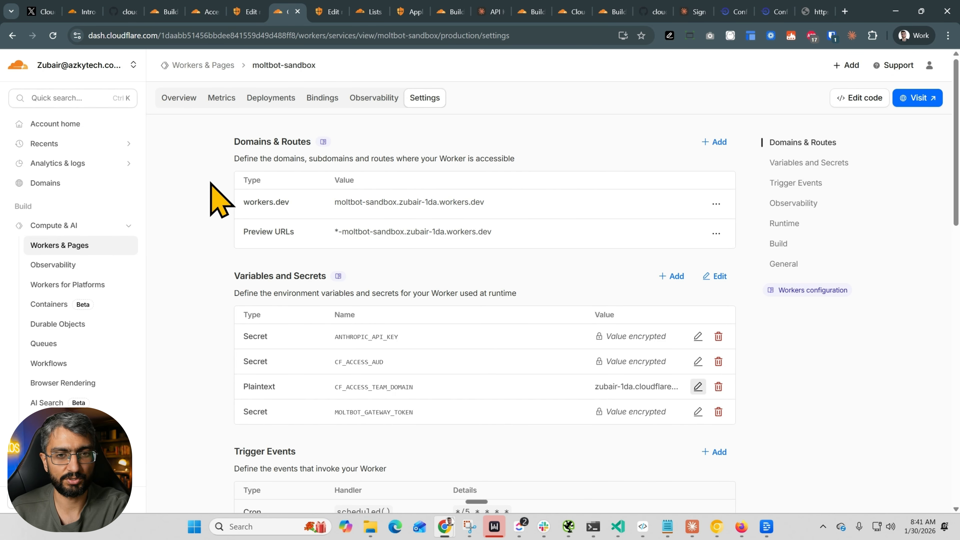
# Reload the worker's settings and re-enable Cloudflare Access for its workers.dev domain
pyautogui.click(717, 204)
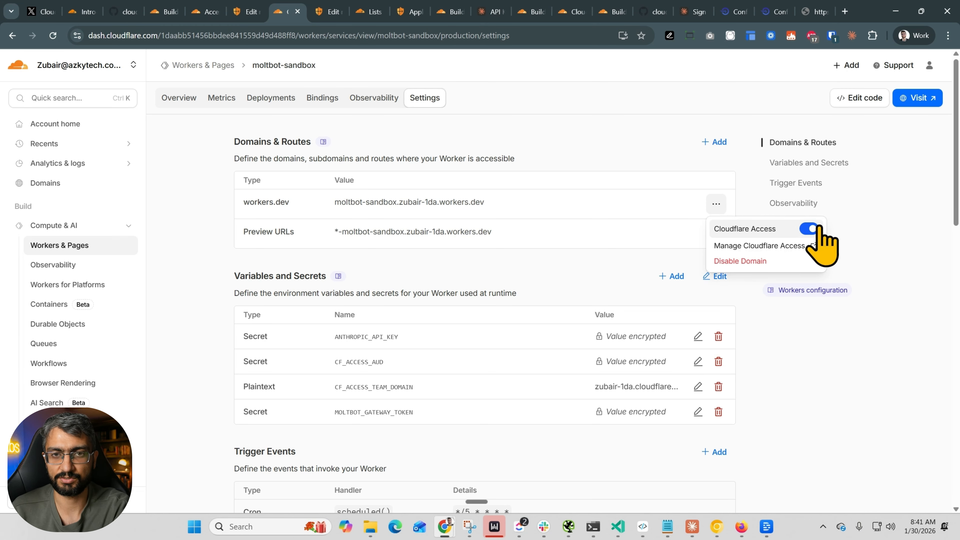
pyautogui.click(540, 144)
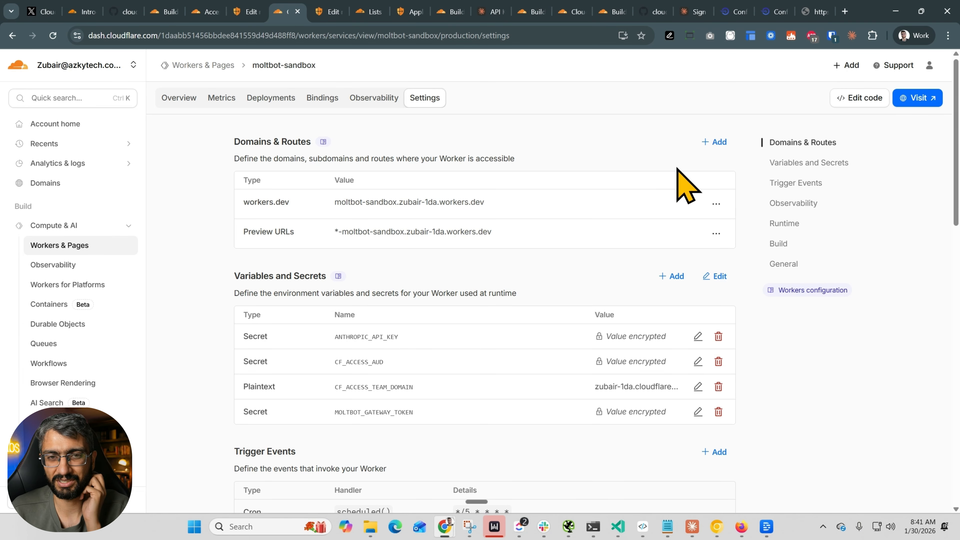
pyautogui.click(717, 203)
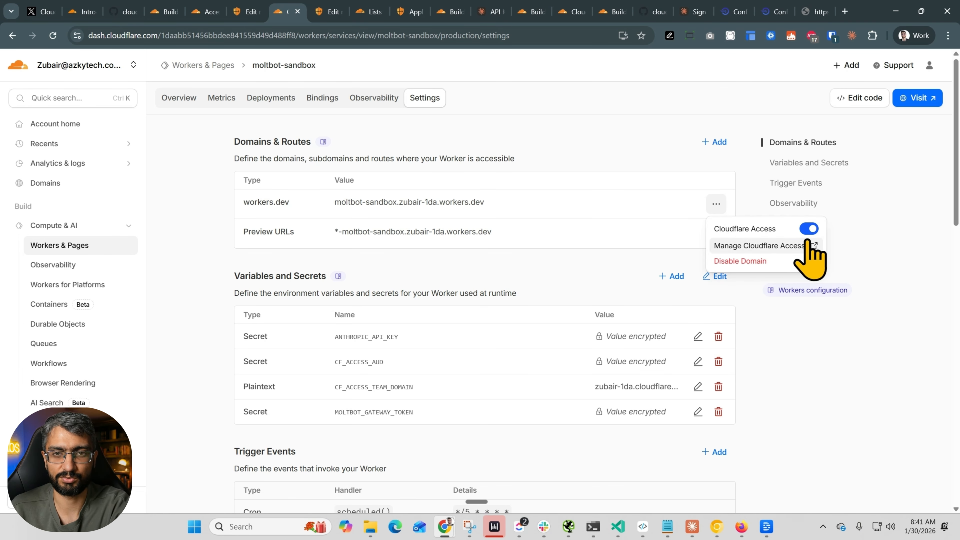
pyautogui.click(53, 35)
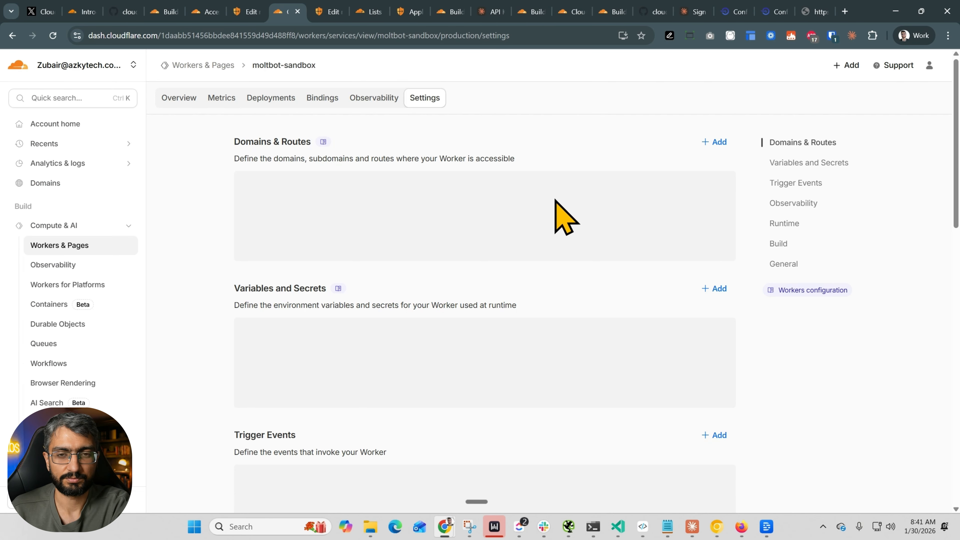
pyautogui.click(716, 205)
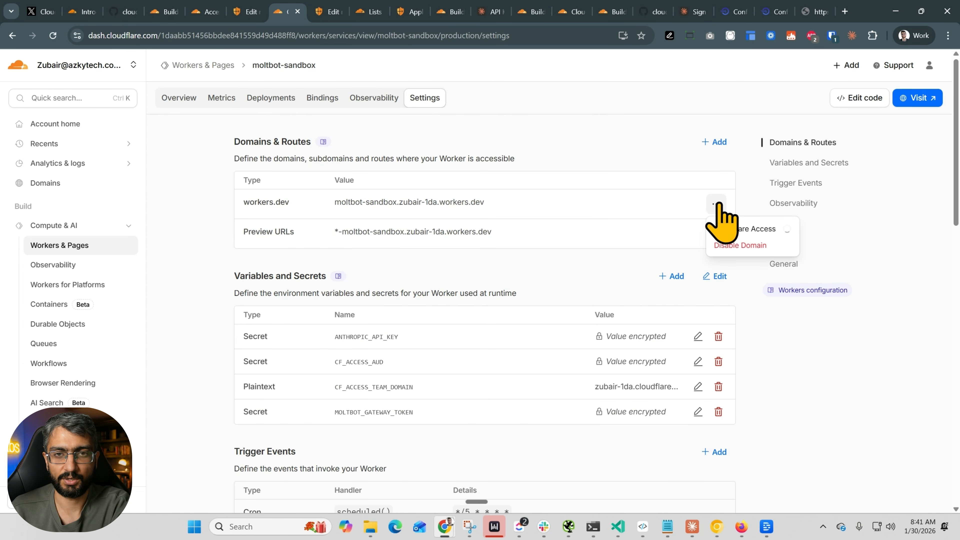
pyautogui.click(580, 175)
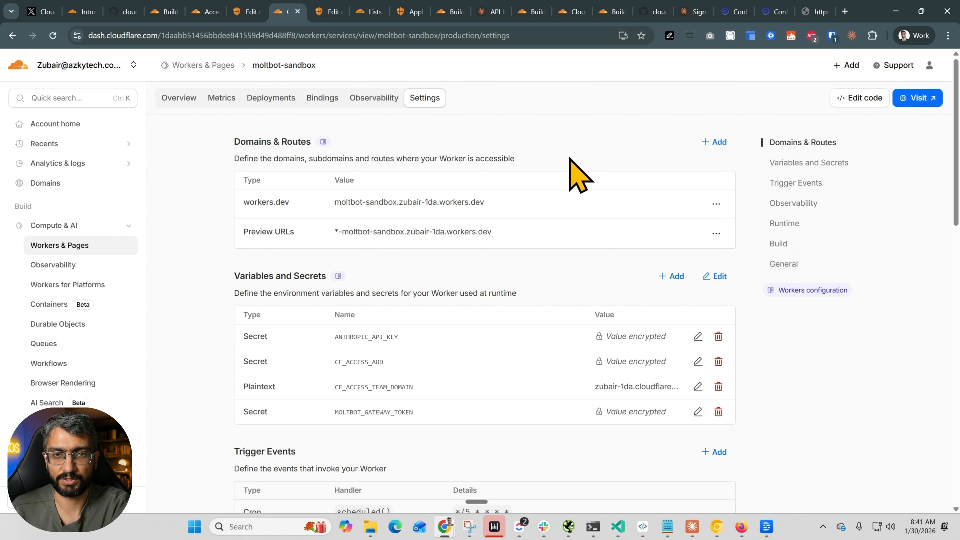
pyautogui.click(716, 204)
pyautogui.click(810, 228)
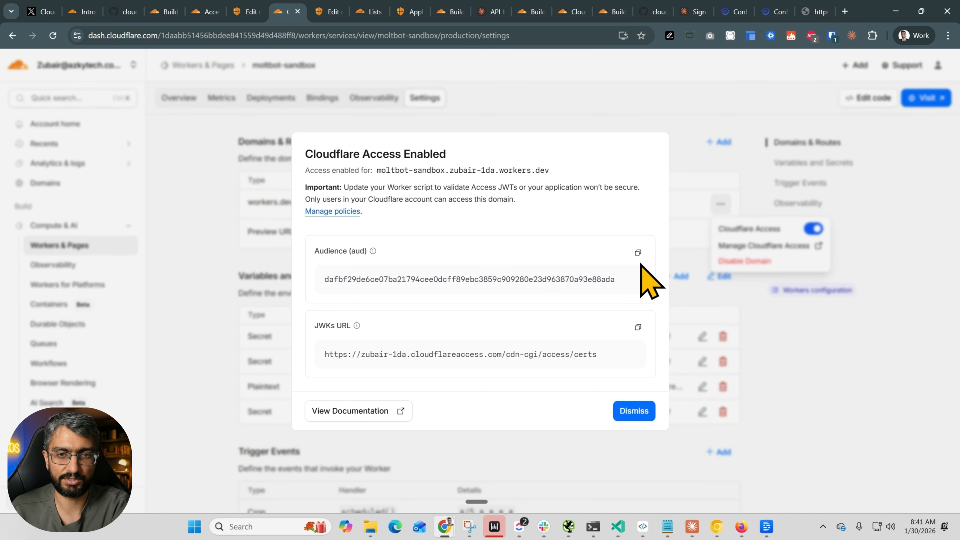
# Copy the Audience (aud) tag and the JWKs URL from the Cloudflare Access details, and dismiss them
pyautogui.click(637, 253)
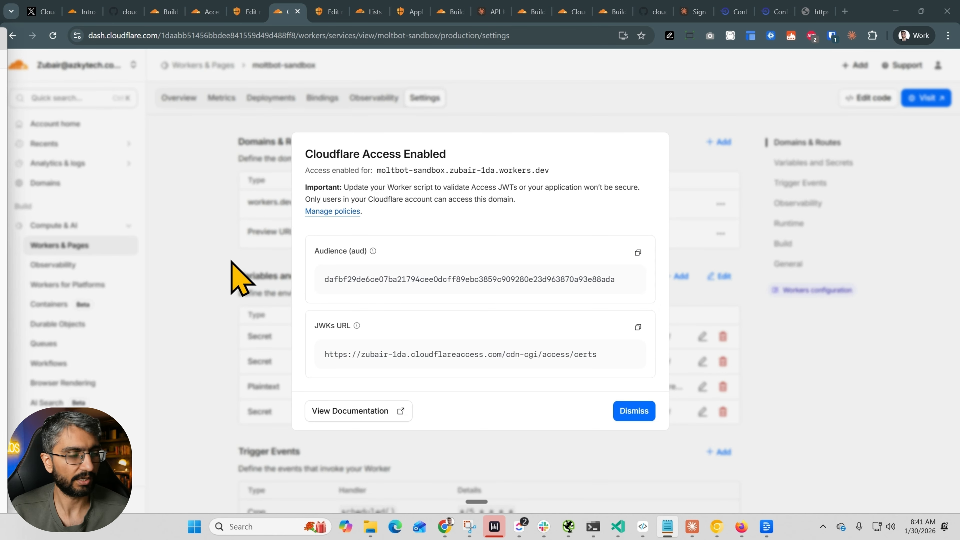
pyautogui.click(638, 327)
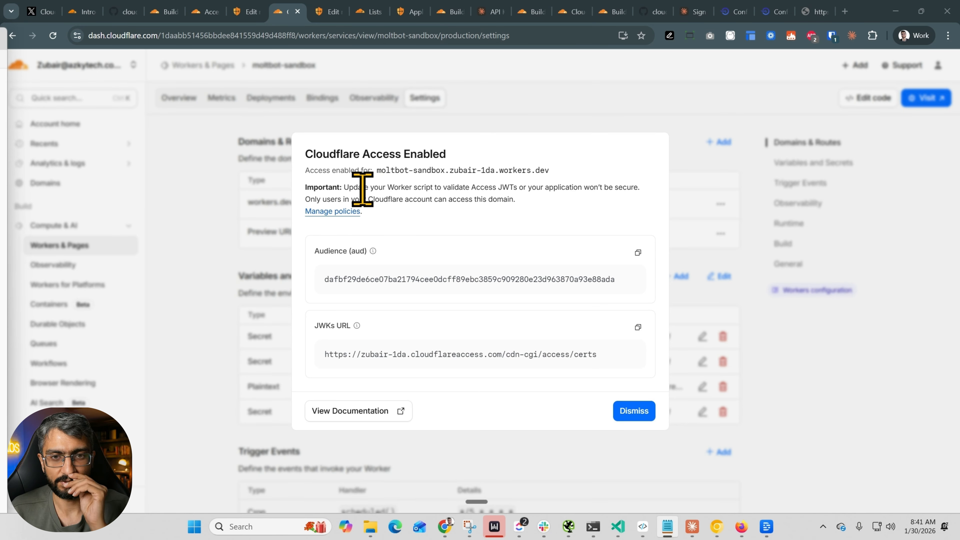
pyautogui.click(634, 411)
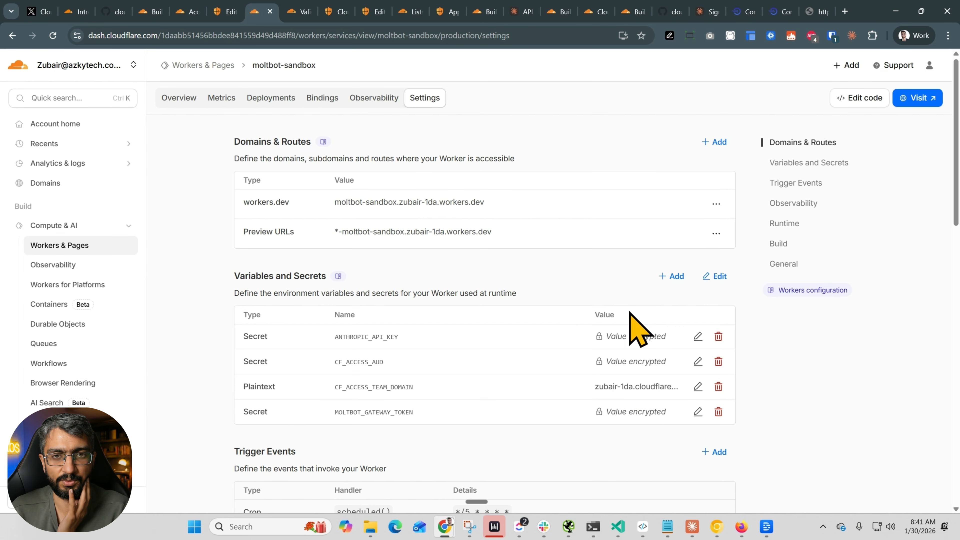
# Open the Cloudflare Access management page for the workers.dev domain and examine its page address
pyautogui.click(716, 204)
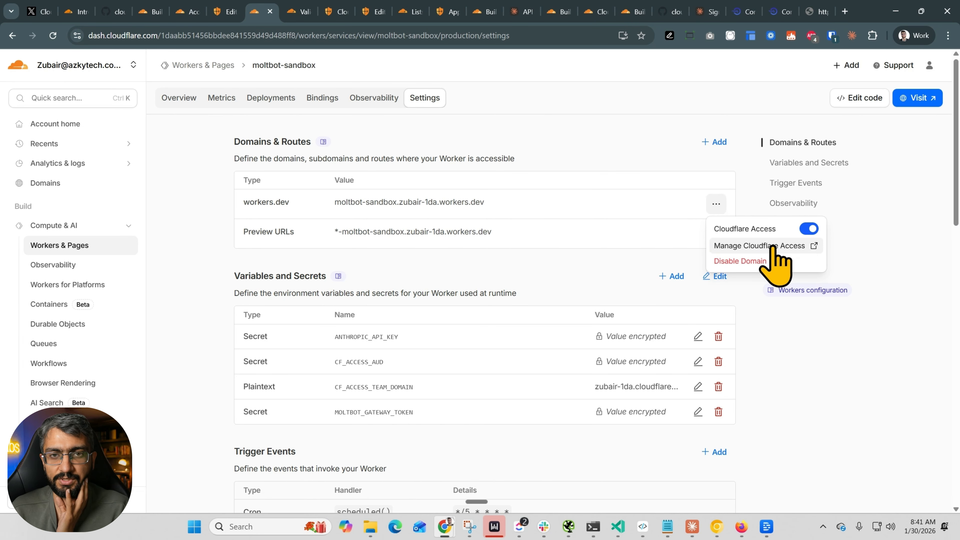
pyautogui.click(772, 247)
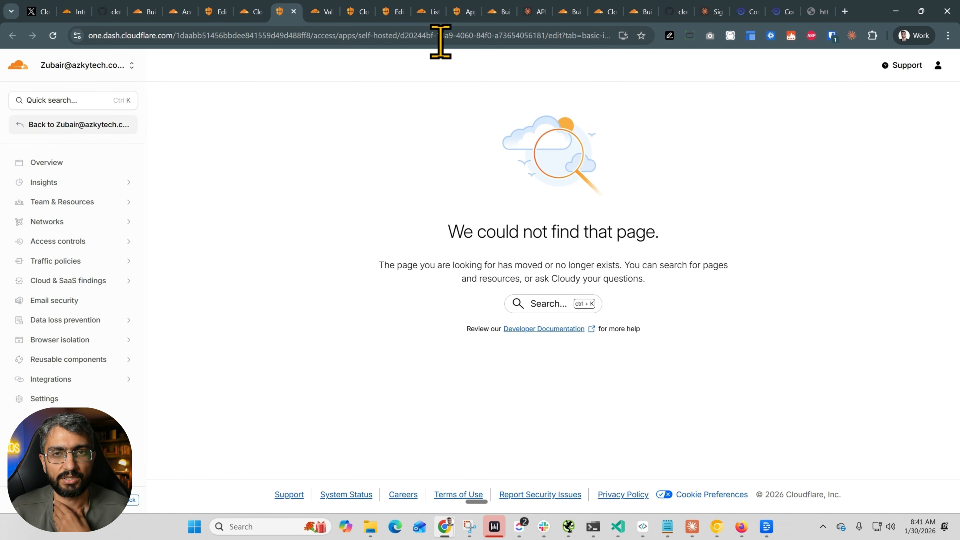
pyautogui.moveTo(455, 36); pyautogui.dragTo(648, 37)
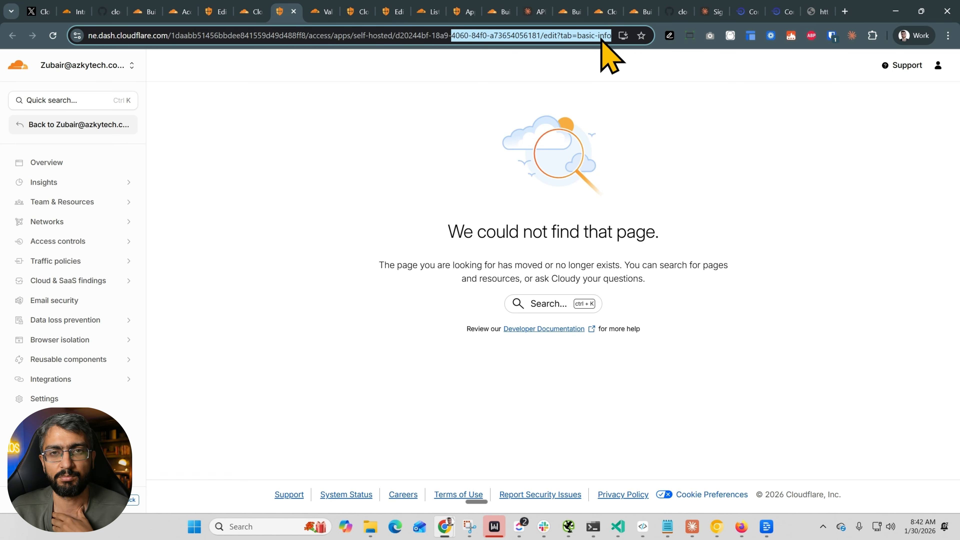
pyautogui.click(449, 36)
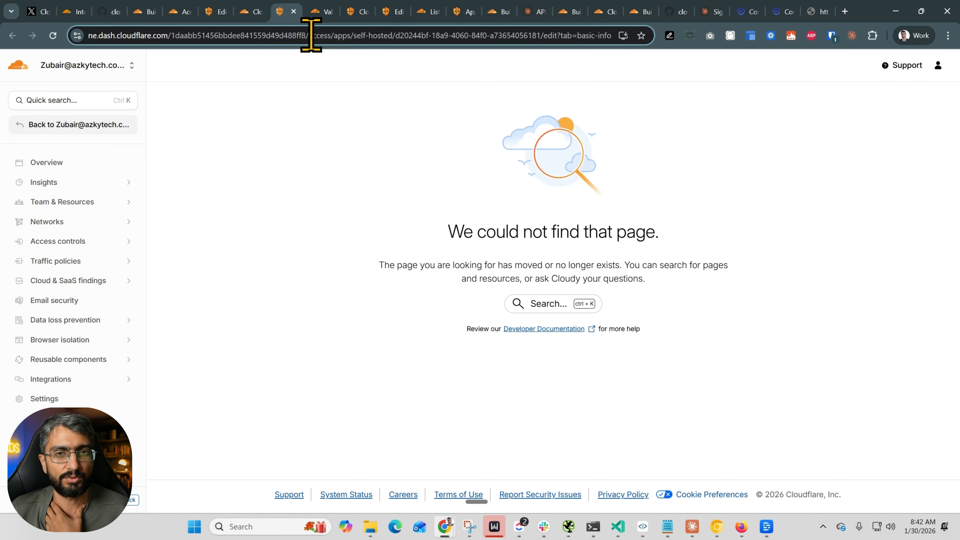
# Open the configuration of the moltbot-sandbox application from the Access applications list and examine its page address
pyautogui.click(63, 241)
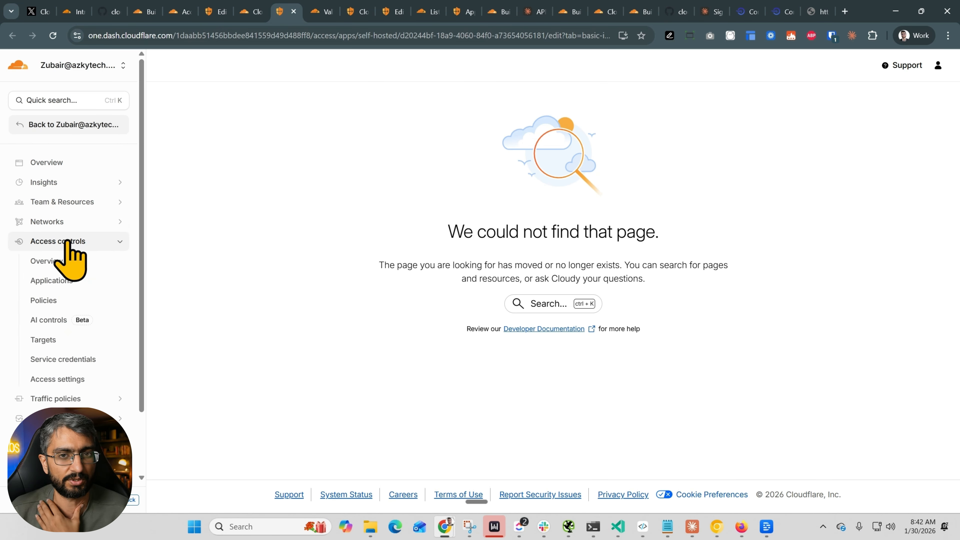
pyautogui.click(65, 281)
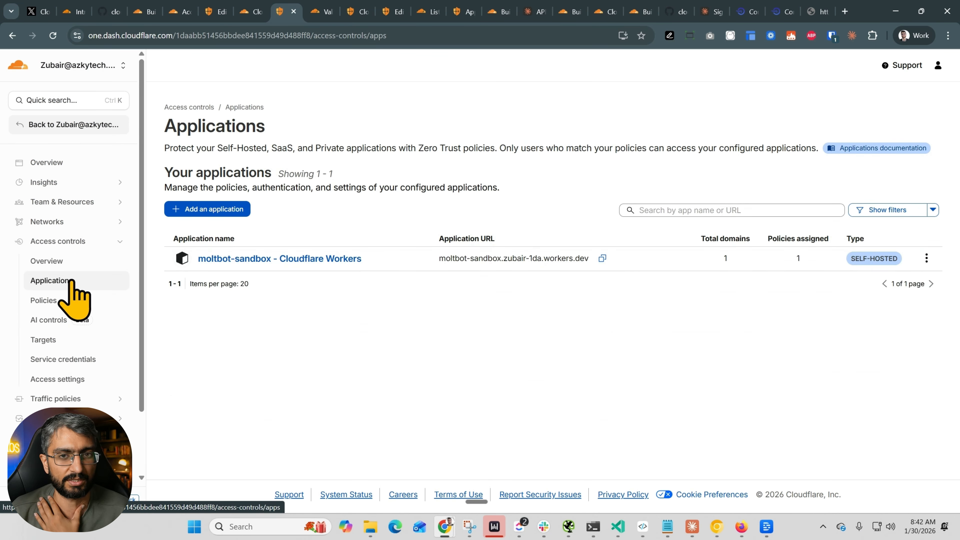
pyautogui.click(251, 261)
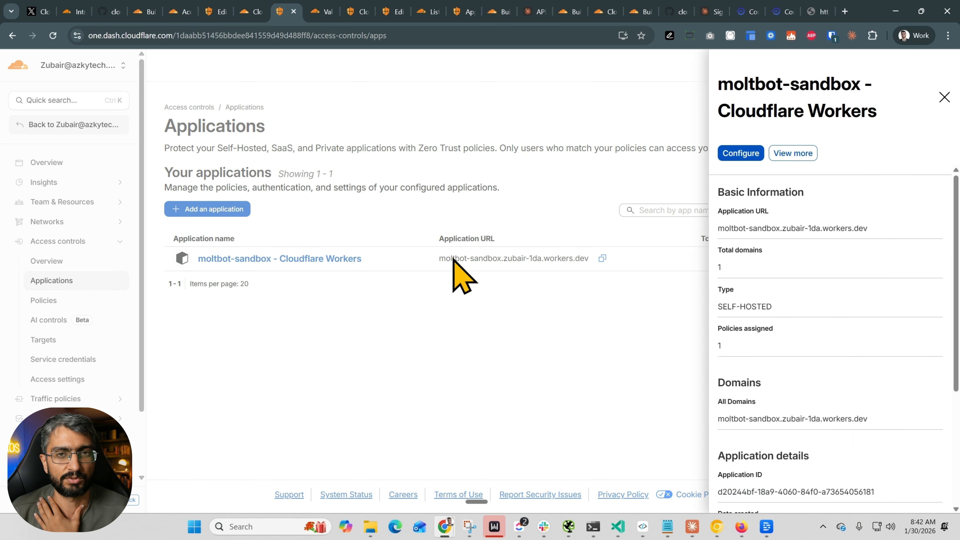
pyautogui.click(736, 154)
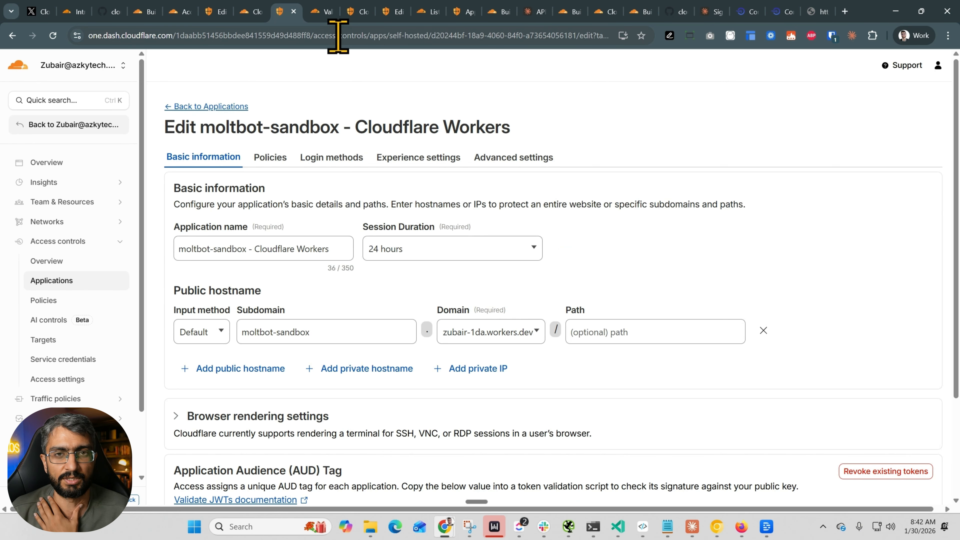
pyautogui.moveTo(476, 39); pyautogui.dragTo(647, 29)
pyautogui.click(364, 38)
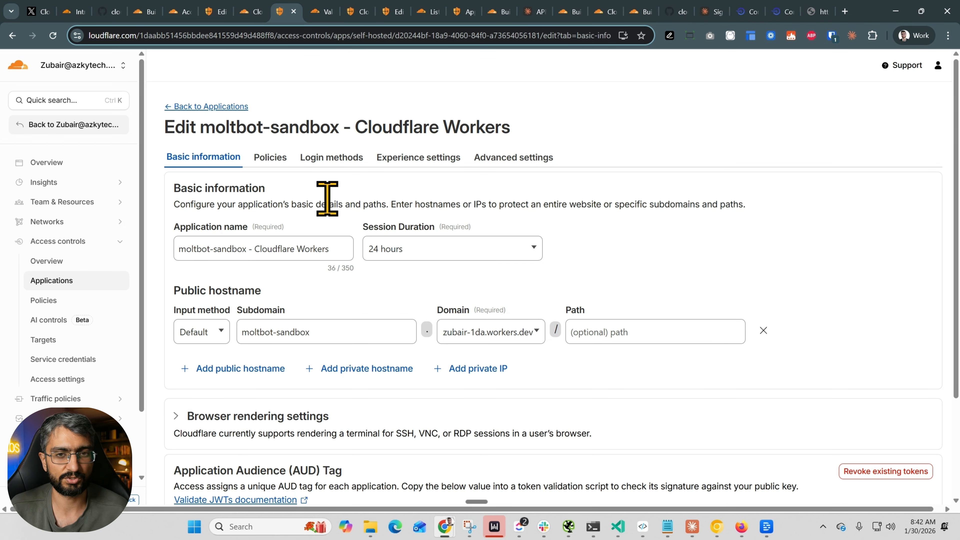
# Review the application's hostname, AUD tag, policies, login methods, experience settings and advanced settings
pyautogui.scroll(-3, 332, 209)
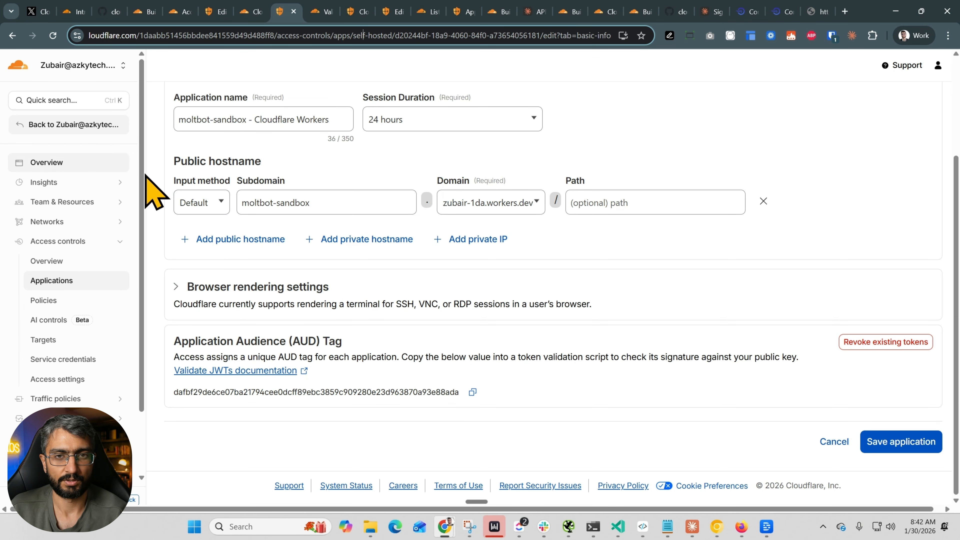
pyautogui.click(621, 194)
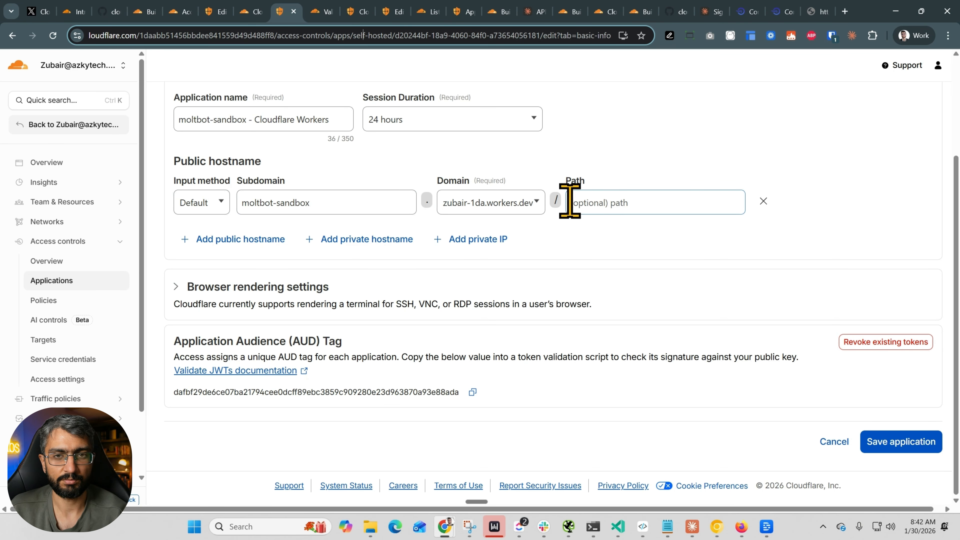
pyautogui.scroll(3, 305, 227)
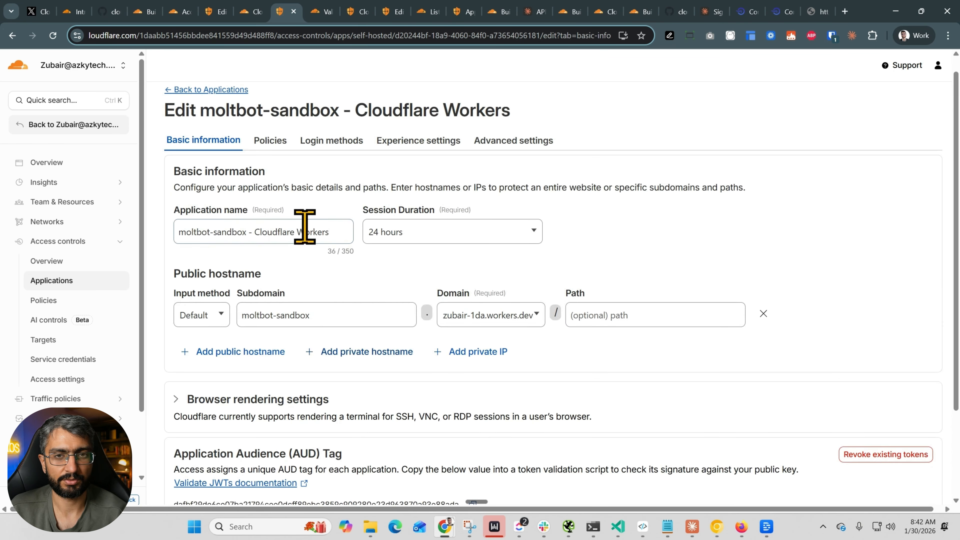
pyautogui.click(270, 142)
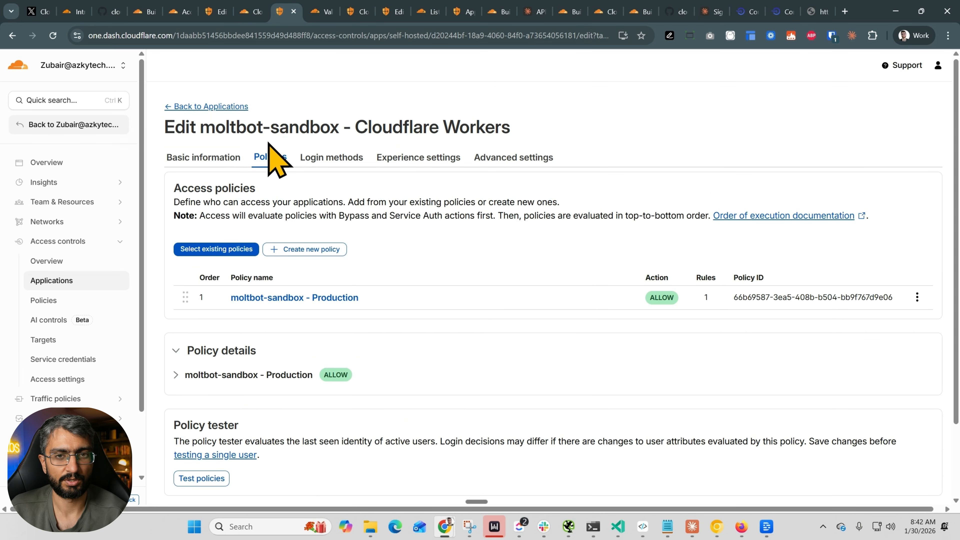
pyautogui.click(353, 157)
pyautogui.click(413, 156)
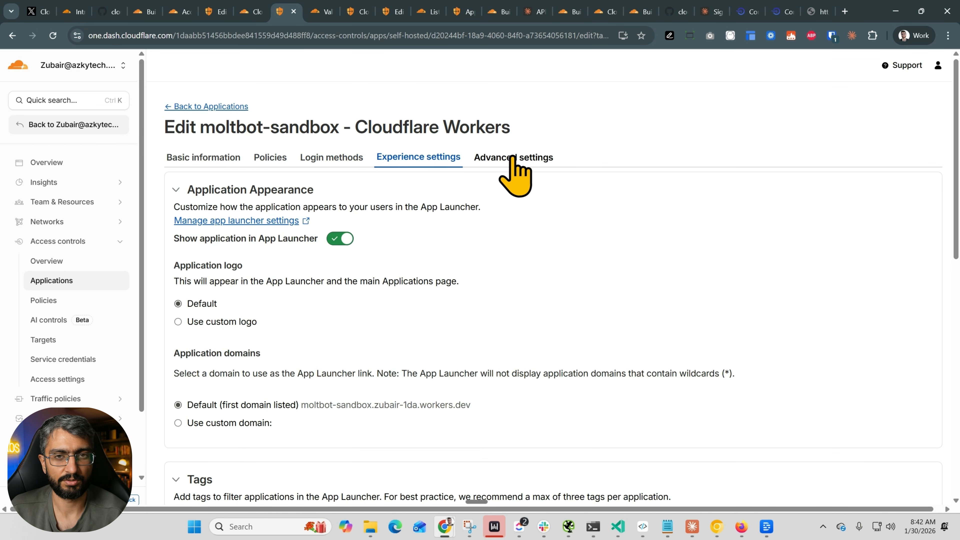
pyautogui.click(514, 159)
# Return to the basic information of the moltbot-sandbox Access application and save the application
pyautogui.click(206, 161)
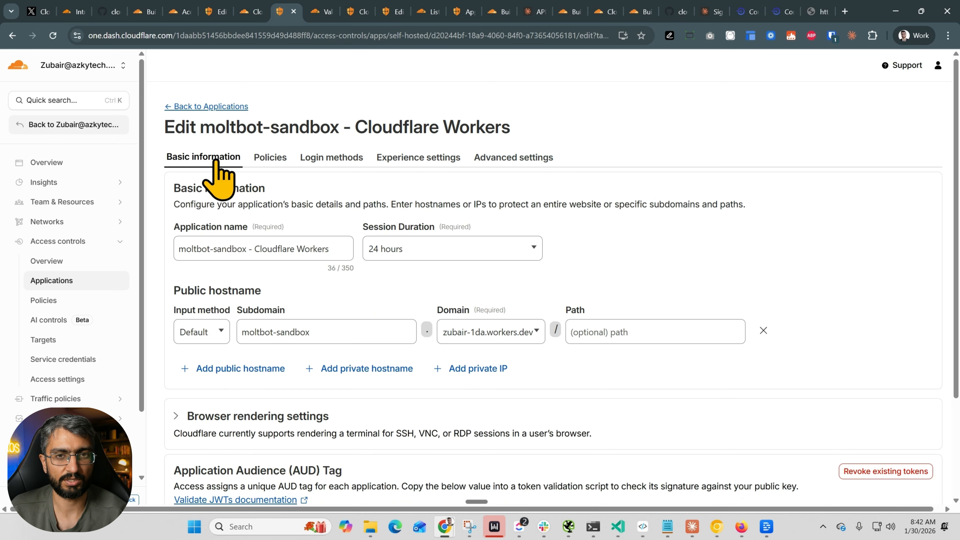
pyautogui.scroll(-3, 240, 242)
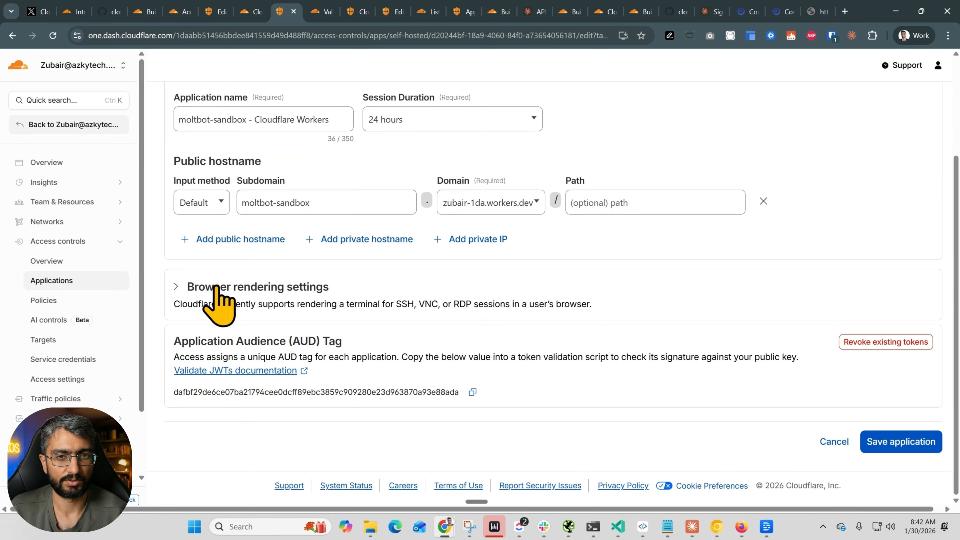
pyautogui.click(877, 443)
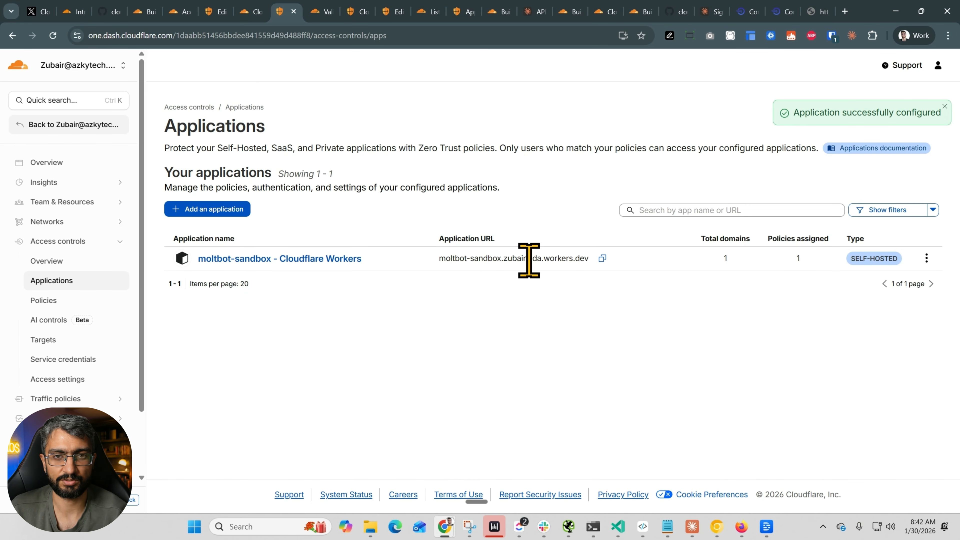
# Open the moltbot-sandbox application's URL in a new browser tab and place that tab beside the Access applications tab
pyautogui.click(602, 258)
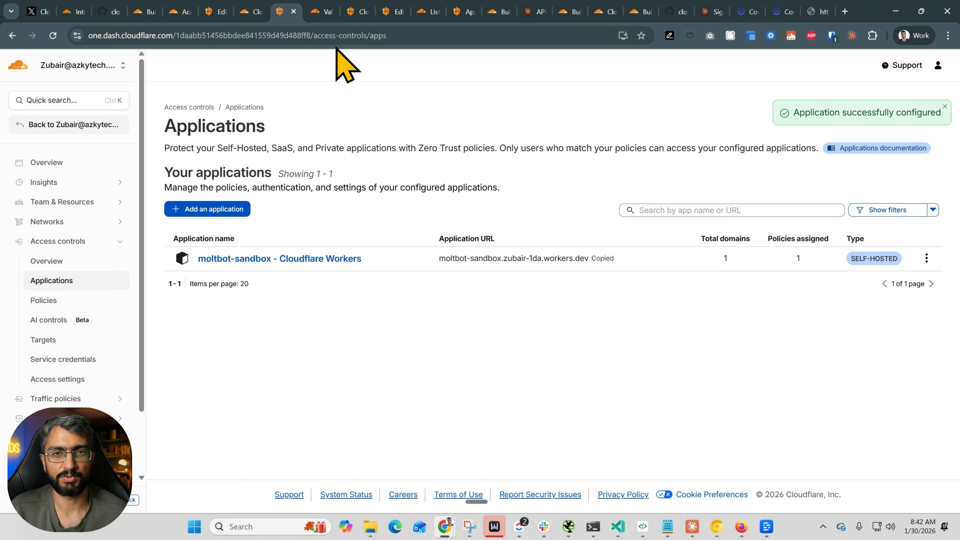
pyautogui.hotkey('ctrl', 't')
pyautogui.hotkey('ctrl', 'v')
pyautogui.press('Return')
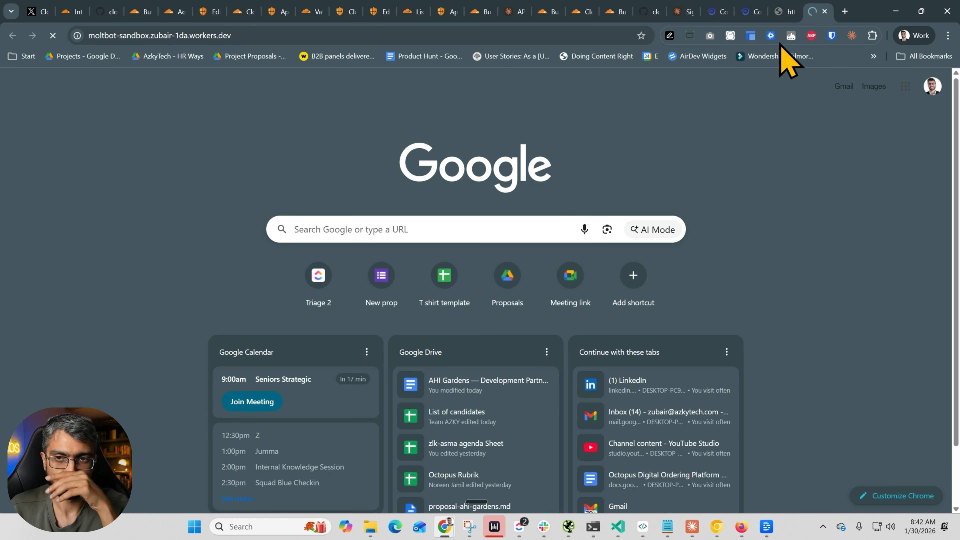
pyautogui.moveTo(812, 17); pyautogui.dragTo(308, 15)
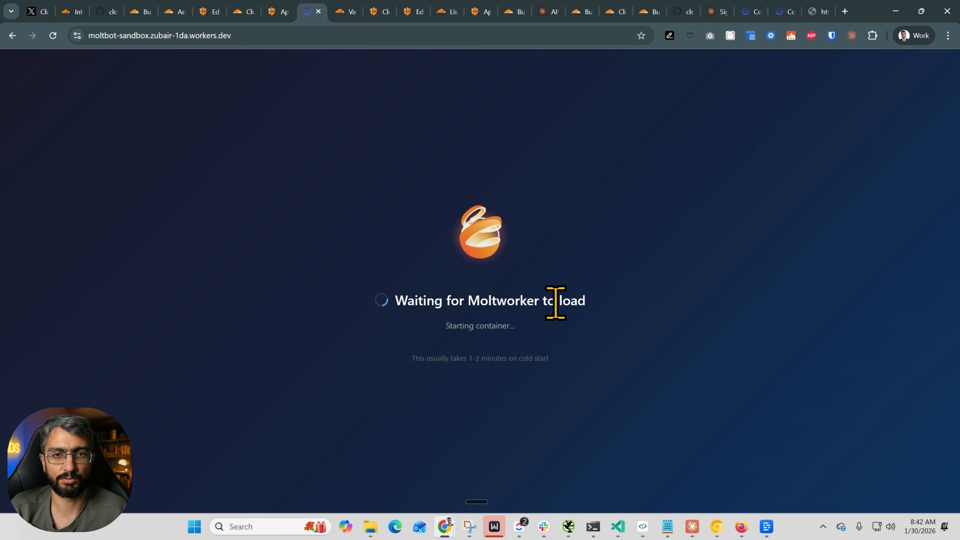
# Rotate the Worker's CF_ACCESS_AUD secret, paste the Access application's AUD tag as its value, and deploy the change
pyautogui.click(277, 14)
pyautogui.click(241, 14)
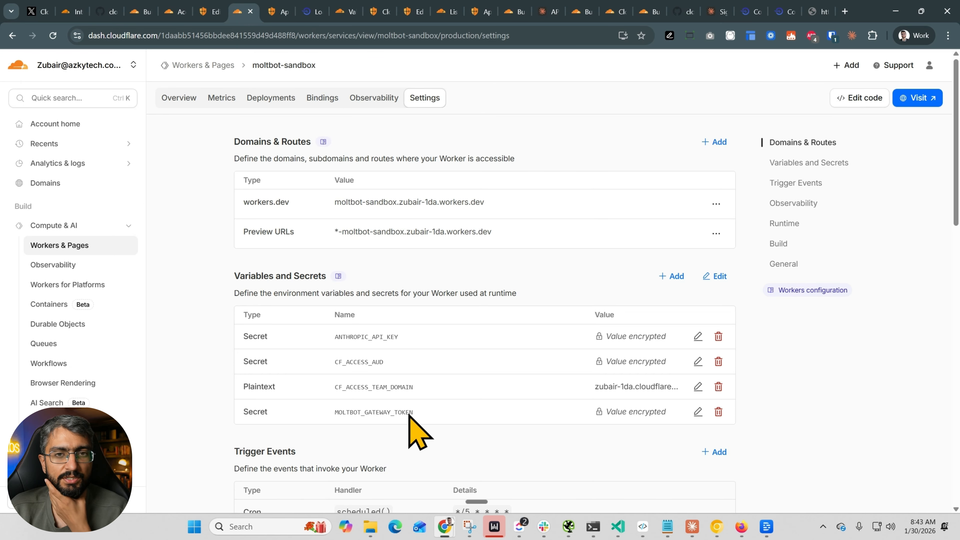
pyautogui.click(699, 361)
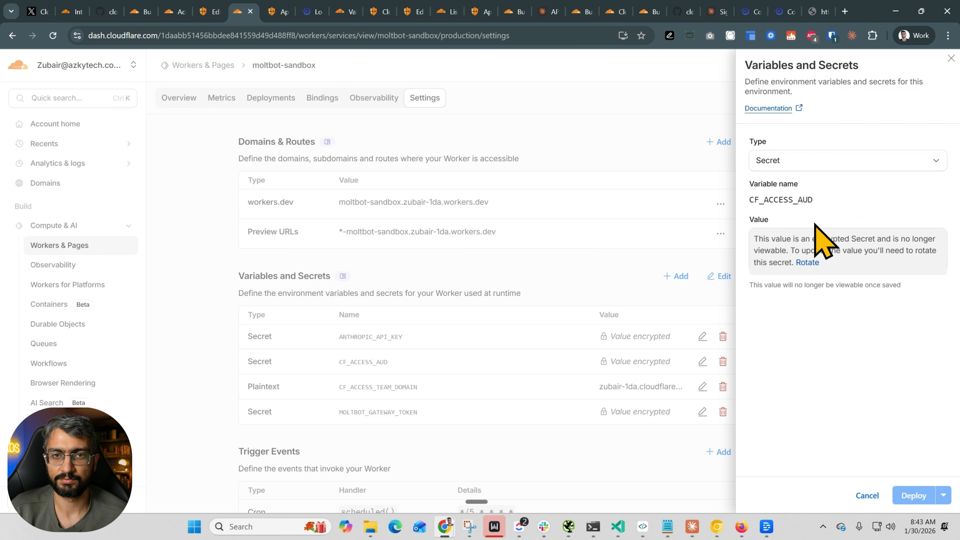
pyautogui.click(808, 262)
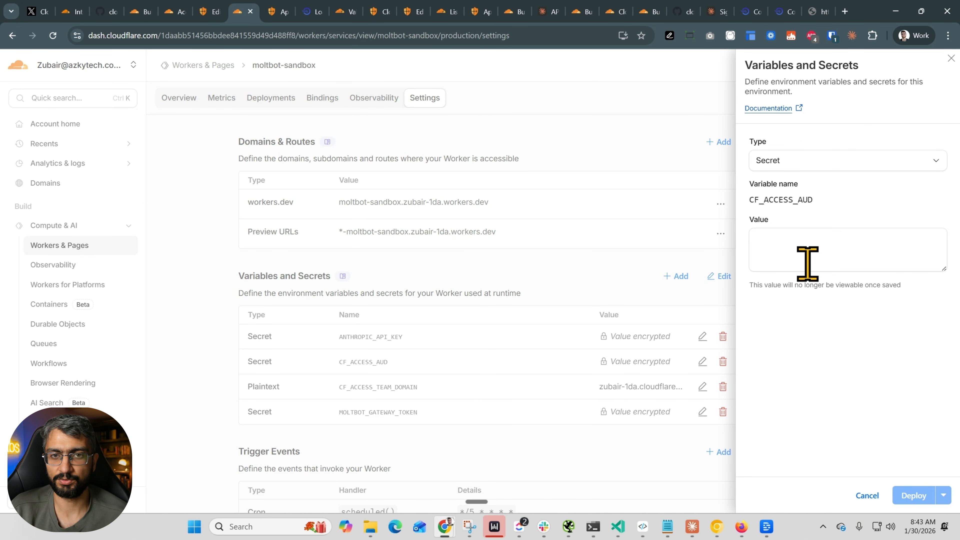
pyautogui.hotkey('alt', 'Tab')
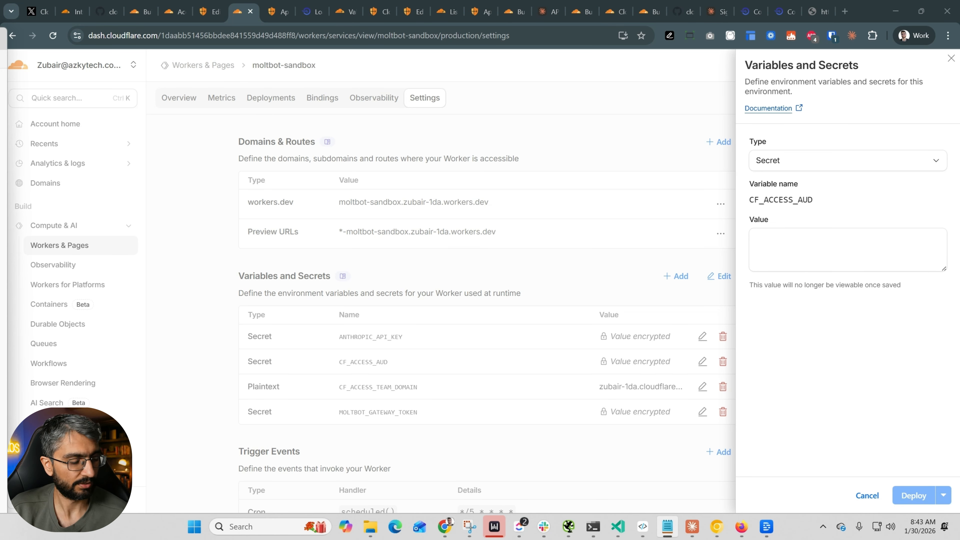
pyautogui.click(774, 251)
pyautogui.hotkey('ctrl', 'v')
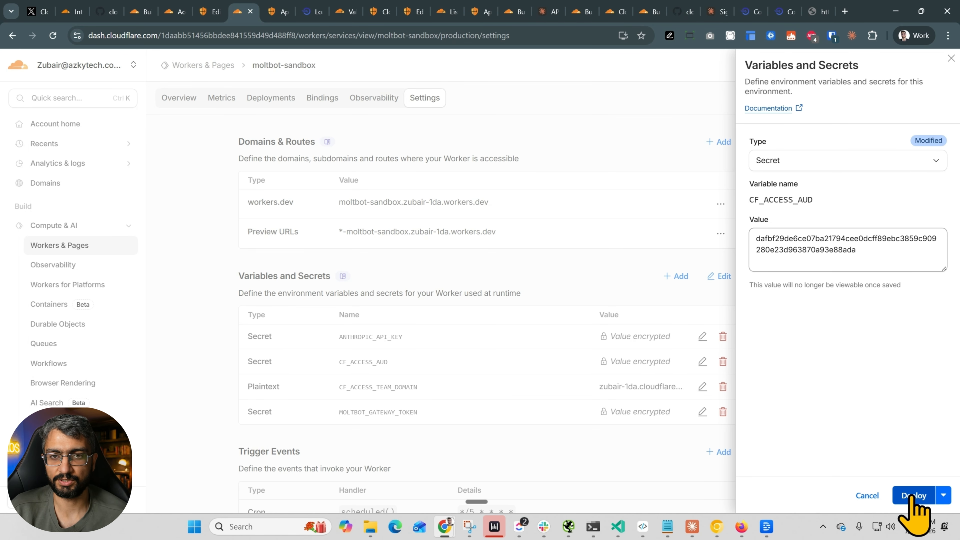
pyautogui.click(306, 12)
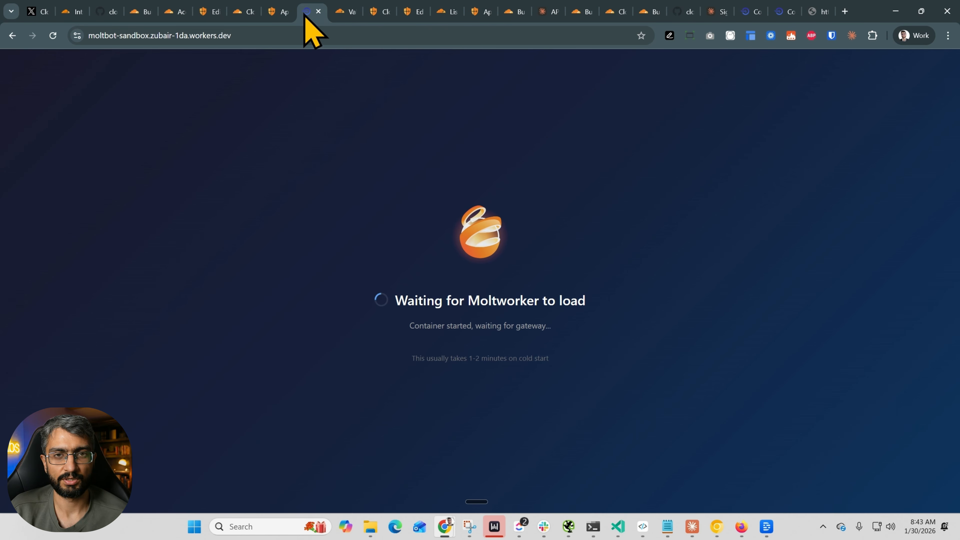
pyautogui.click(237, 13)
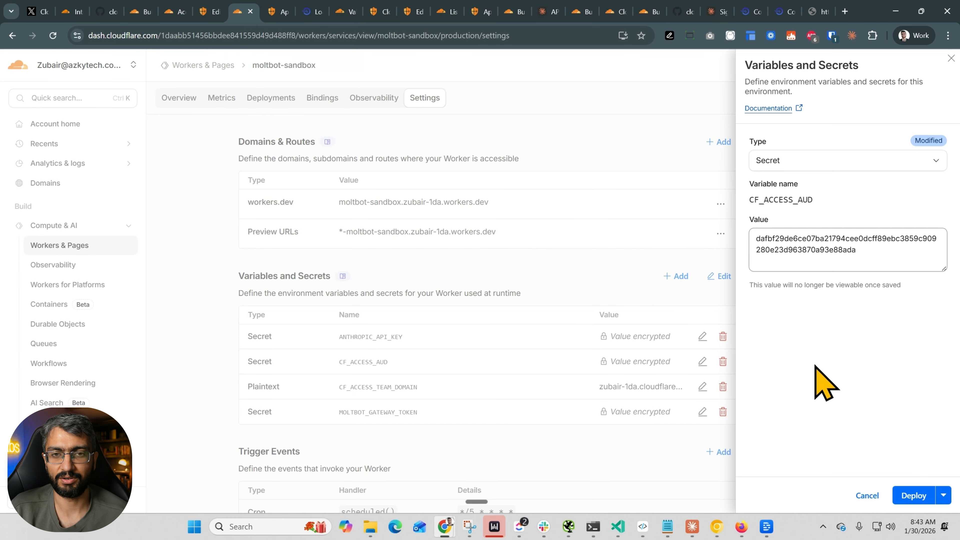
pyautogui.click(903, 493)
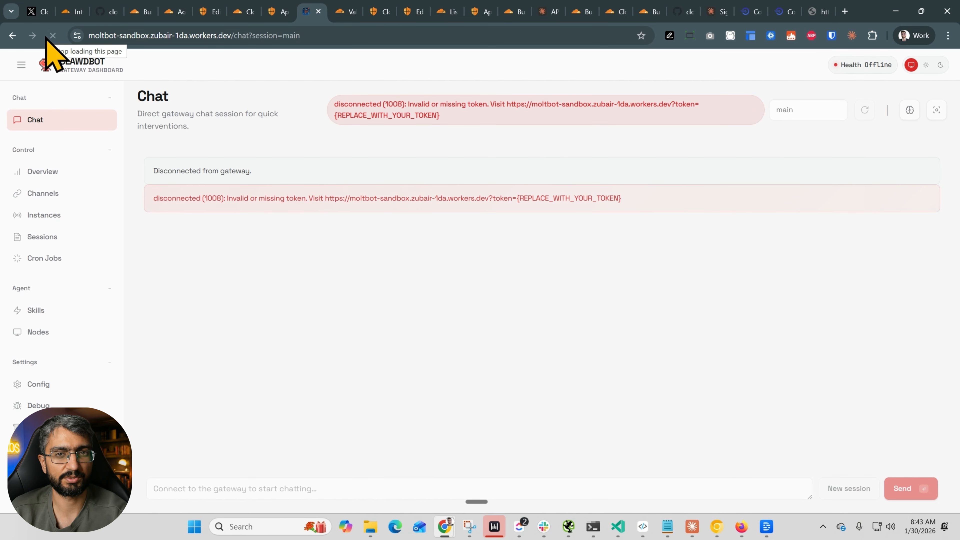
# Reload the Clawdbot gateway dashboard and open its base URL with ?token= followed by the gateway token
pyautogui.click(53, 36)
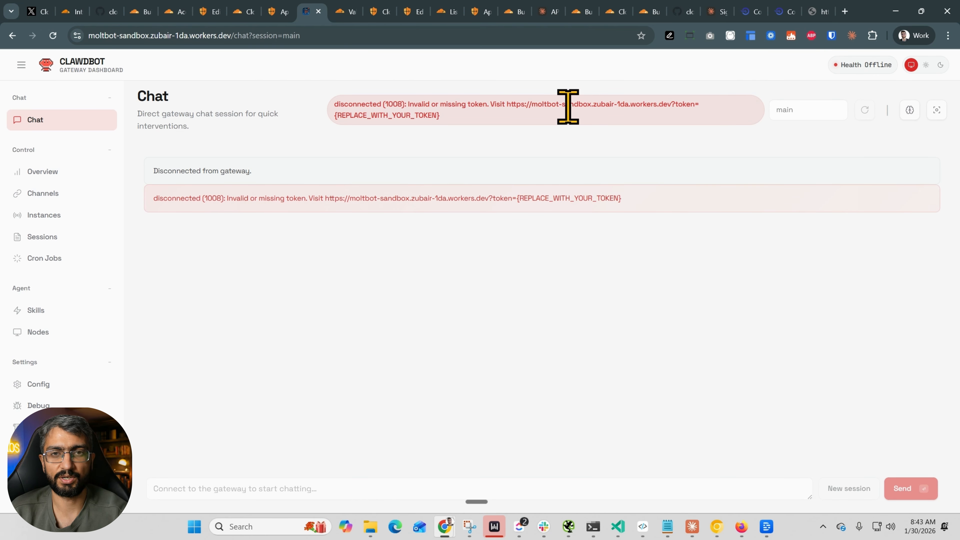
pyautogui.moveTo(508, 105); pyautogui.dragTo(672, 104)
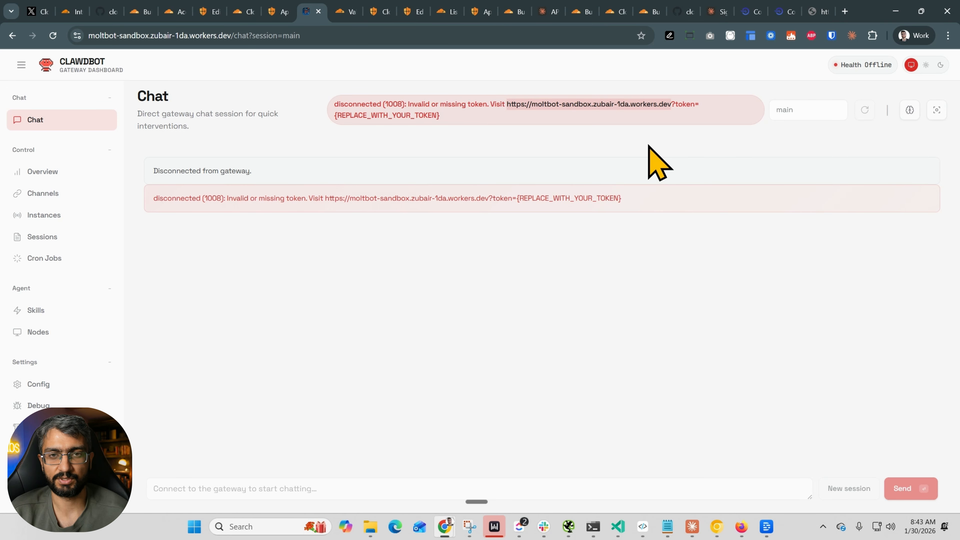
pyautogui.click(355, 30)
pyautogui.hotkey('ctrl', 'v')
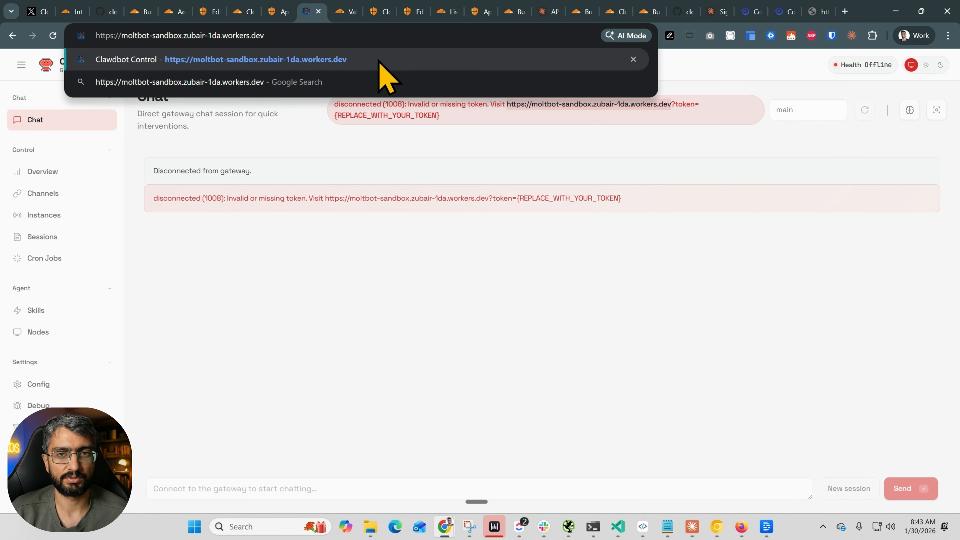
pyautogui.write('?token=')
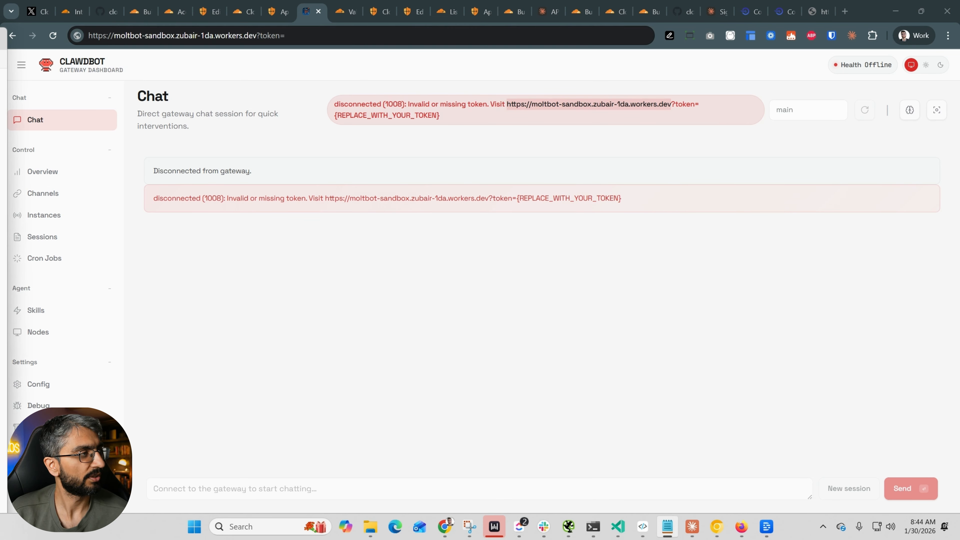
pyautogui.click(317, 36)
pyautogui.hotkey('ctrl', 'v')
pyautogui.press('Return')
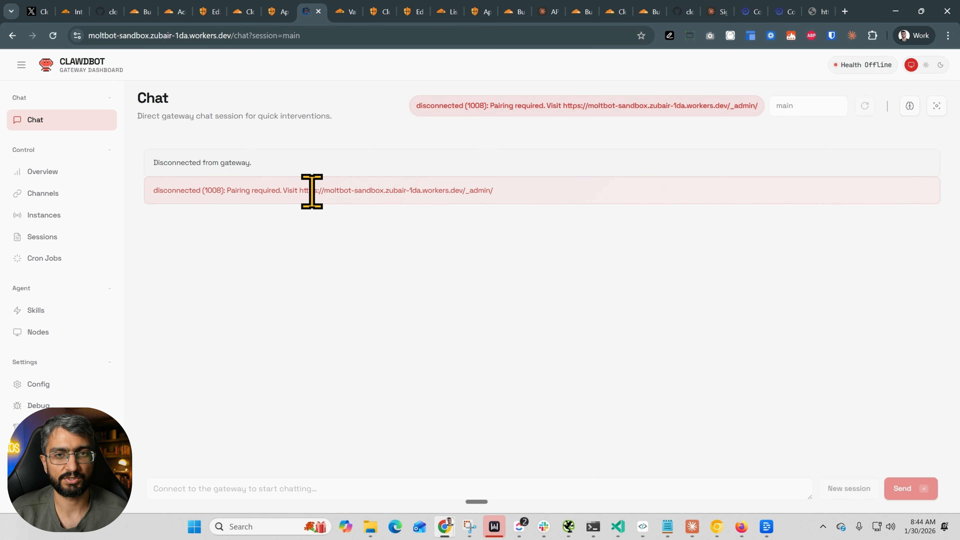
# Copy the /_admin/ URL from the pairing message and open the Moltbot admin page
pyautogui.moveTo(299, 190); pyautogui.dragTo(504, 187)
pyautogui.hotkey('ctrl', 'c')
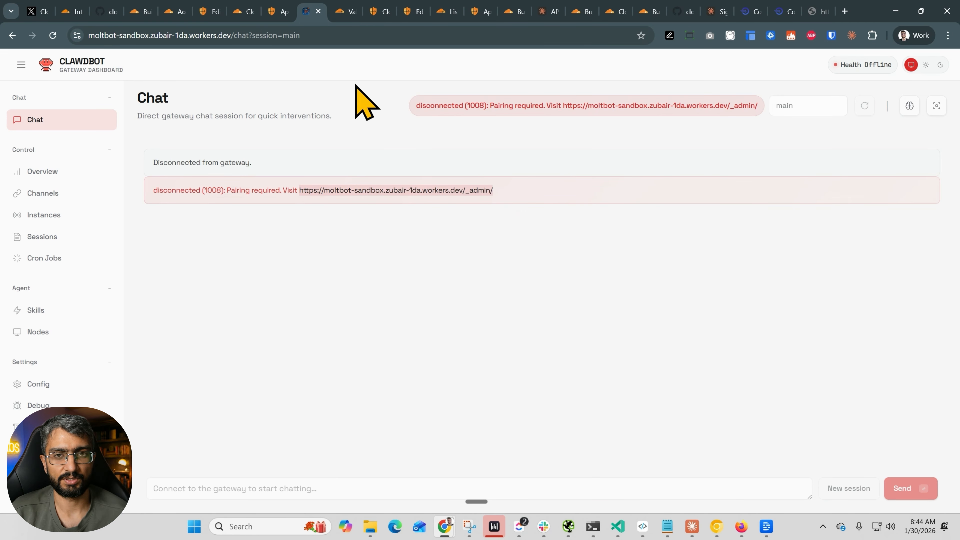
pyautogui.click(342, 34)
pyautogui.hotkey('ctrl', 'v')
pyautogui.press('Return')
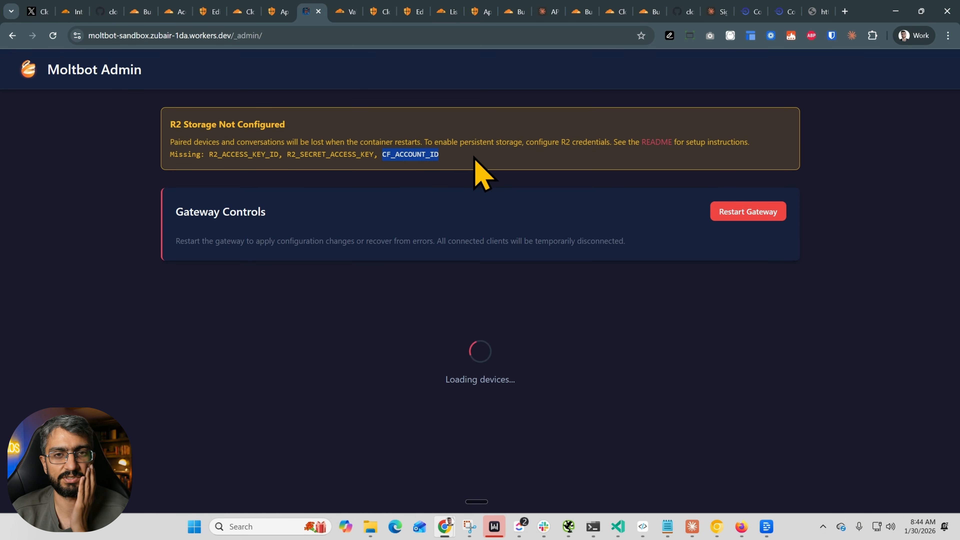
# Restart the gateway from the Moltbot admin page, confirming the restart and dismissing the notice
pyautogui.click(732, 214)
pyautogui.click(533, 120)
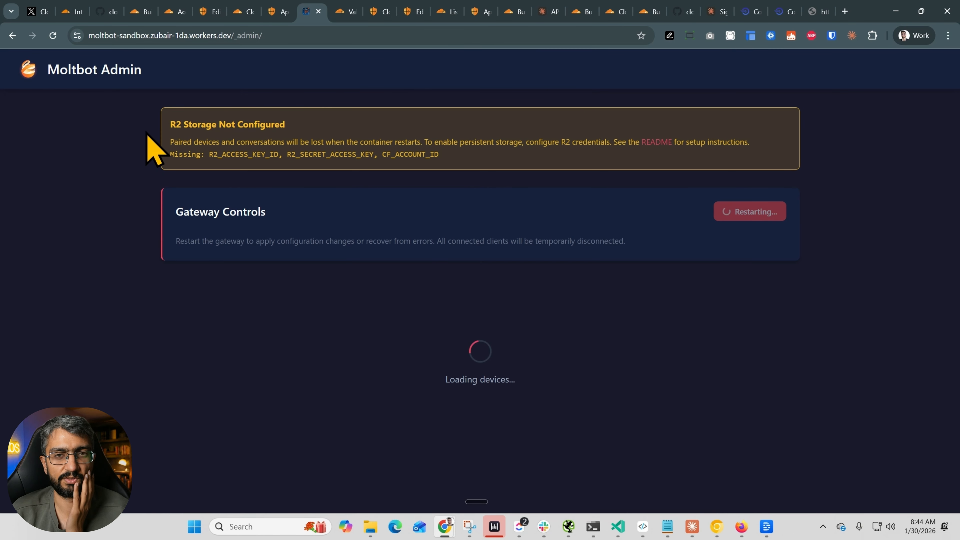
pyautogui.moveTo(162, 125); pyautogui.dragTo(492, 158)
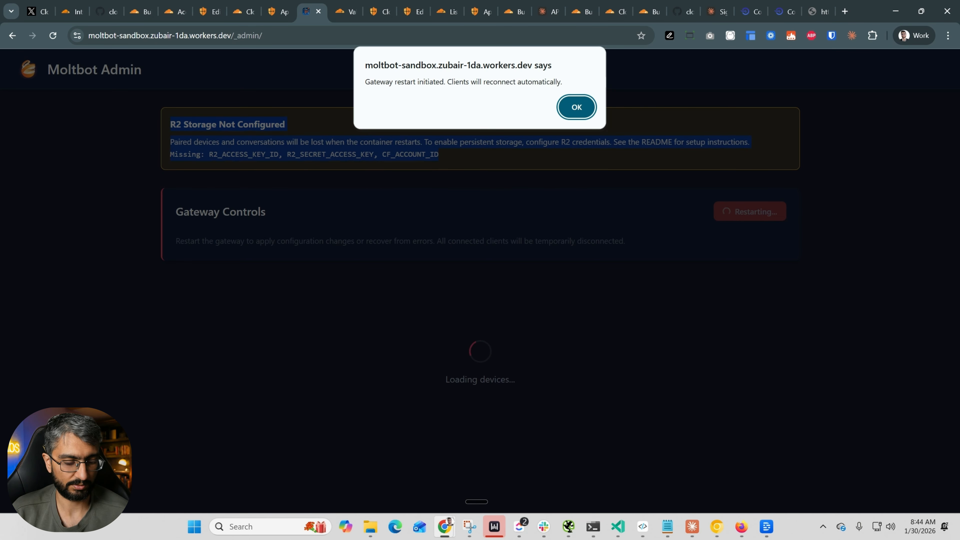
pyautogui.hotkey('alt', 'Tab')
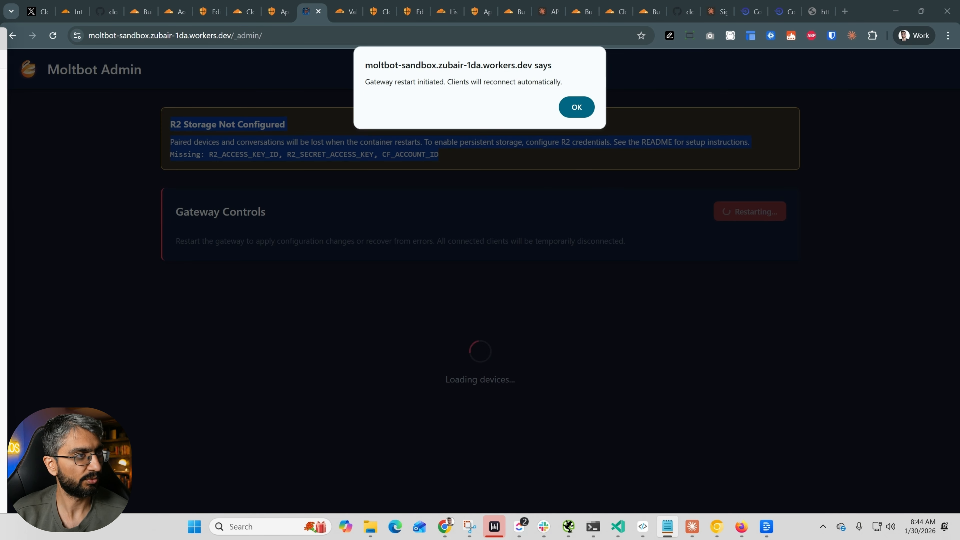
pyautogui.click(585, 114)
# Select the full R2 storage warning on the admin page and switch to the notes window with it
pyautogui.moveTo(466, 157); pyautogui.dragTo(106, 121)
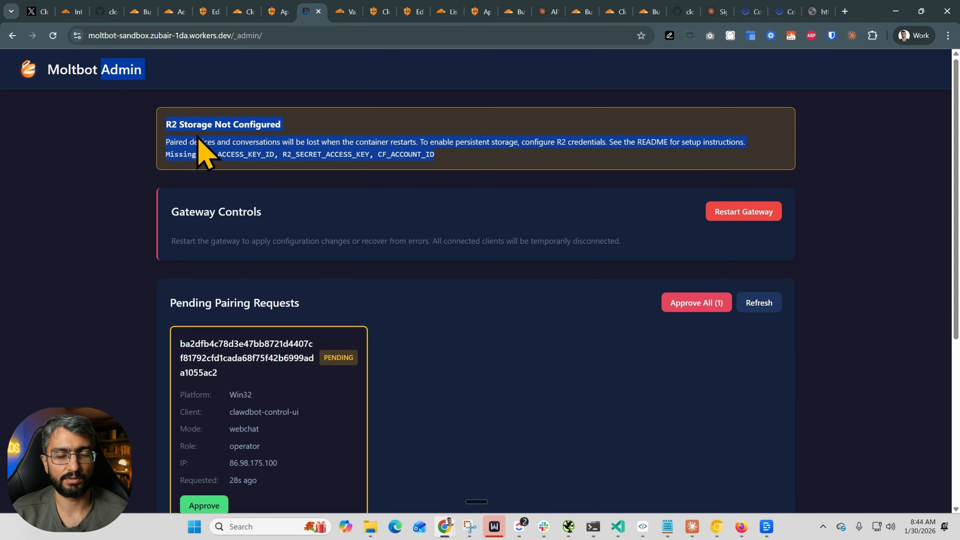
pyautogui.moveTo(196, 140); pyautogui.dragTo(161, 121)
pyautogui.hotkey('alt', 'Tab')
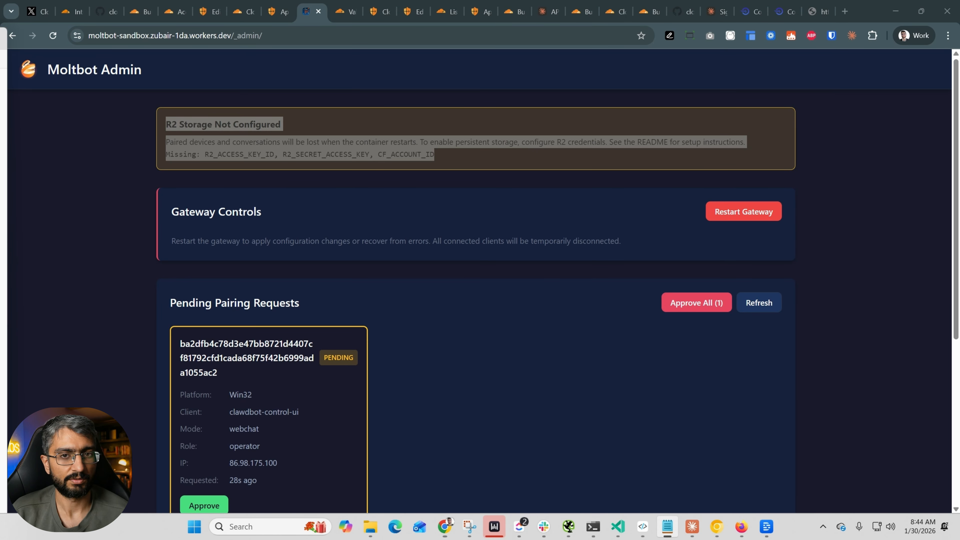
# Approve the pending pairing request of the clawdbot-control-ui webchat client on the Win32 platform
pyautogui.scroll(-6, 392, 369)
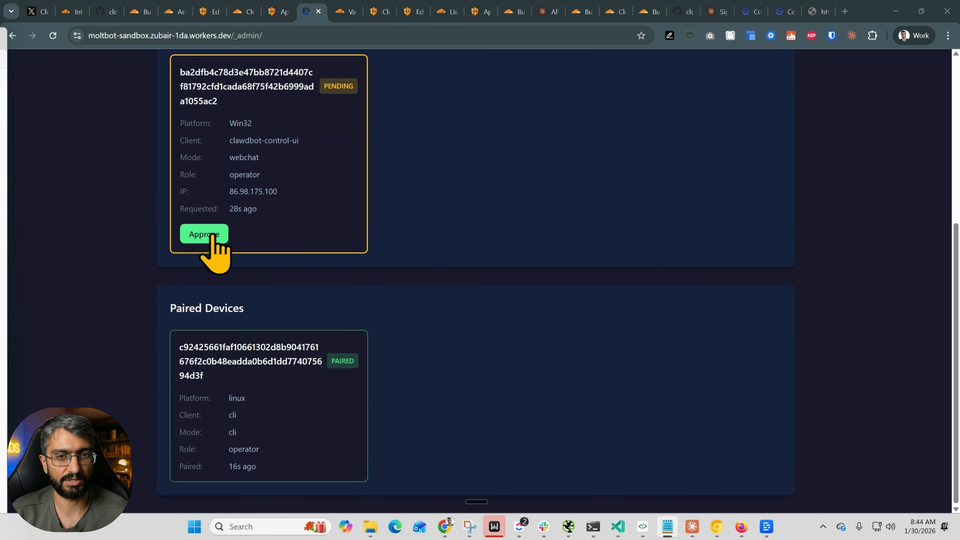
pyautogui.click(213, 258)
pyautogui.click(207, 236)
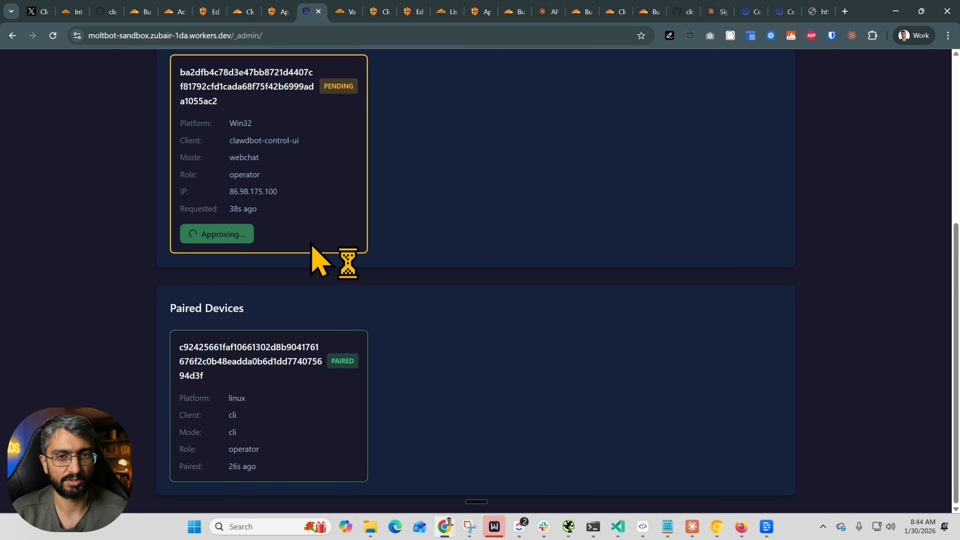
pyautogui.scroll(4, 409, 248)
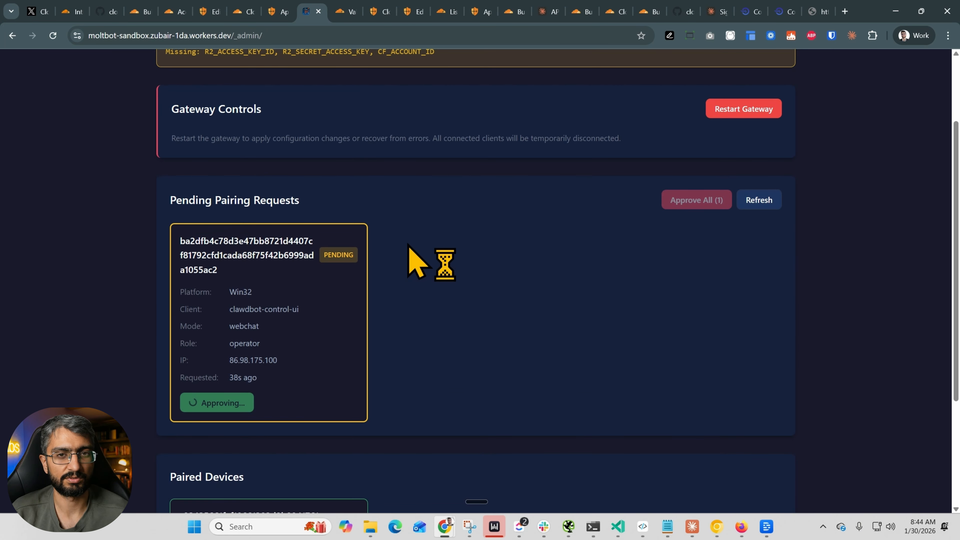
pyautogui.scroll(3, 417, 262)
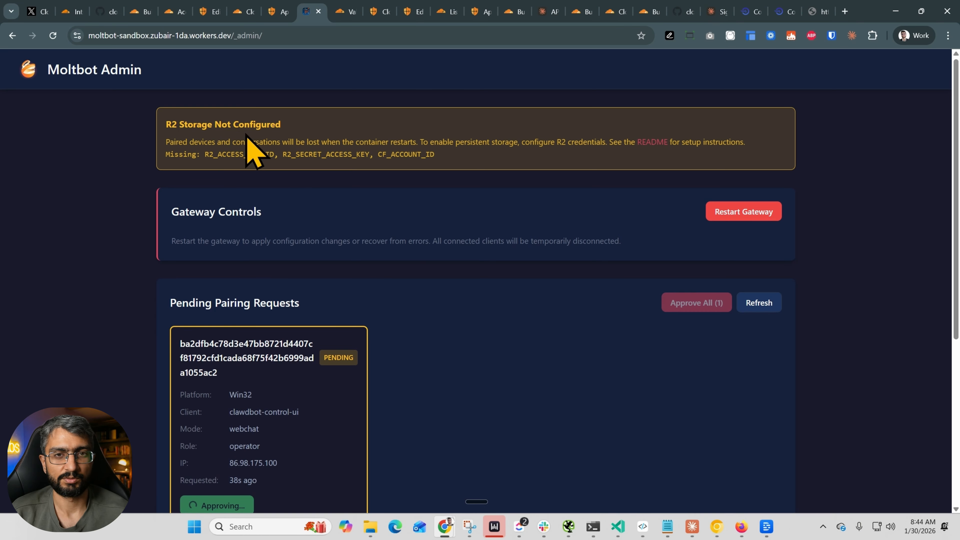
# Open the moltbot-sandbox application from the Access applications list and check its basic information
pyautogui.click(275, 15)
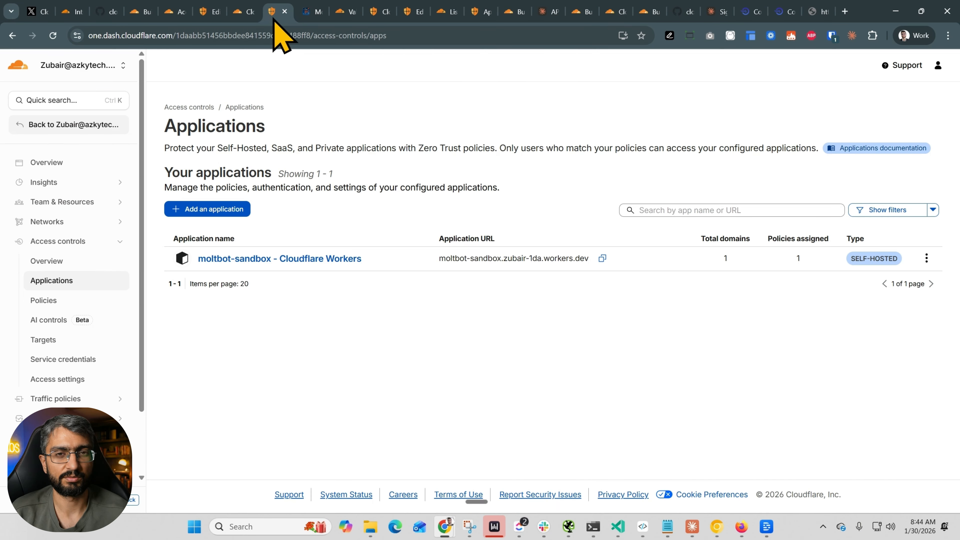
pyautogui.click(266, 260)
pyautogui.click(752, 158)
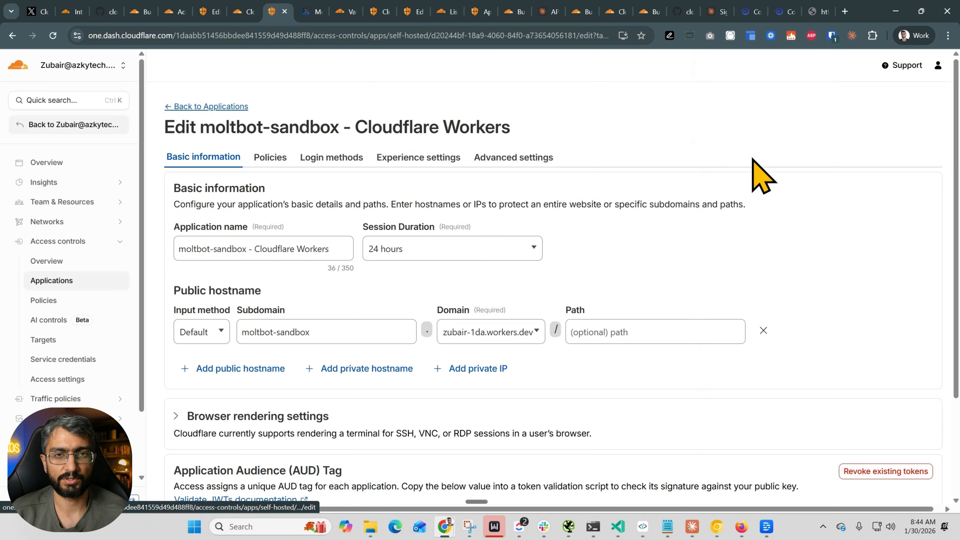
pyautogui.click(373, 12)
pyautogui.click(195, 14)
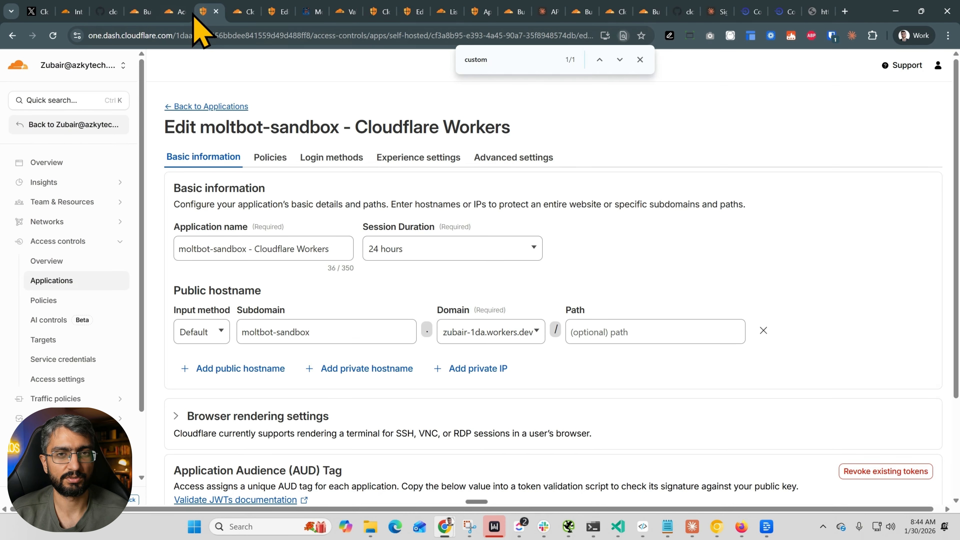
# Open the moltbot-sandbox Worker's settings and review its variables, runtime, build and general sections
pyautogui.click(174, 12)
pyautogui.click(136, 12)
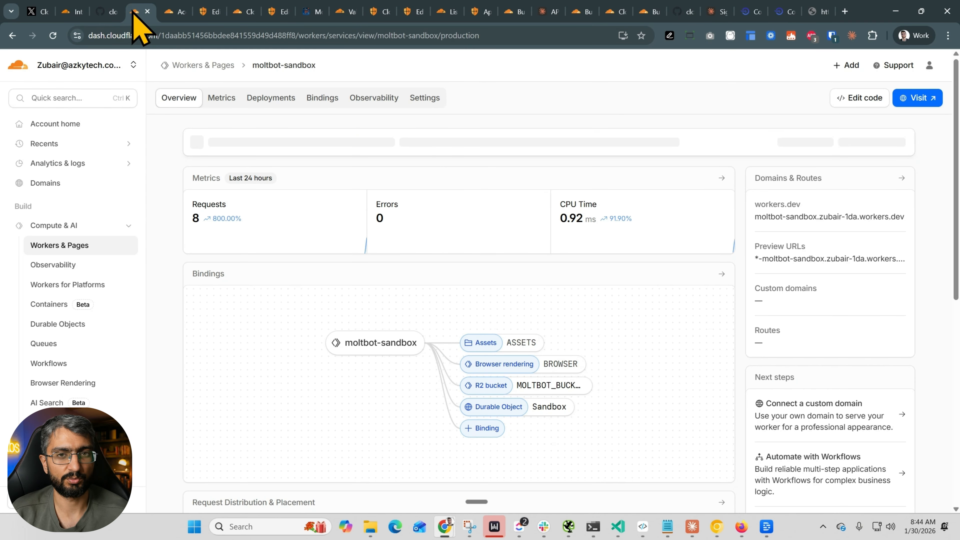
pyautogui.click(425, 98)
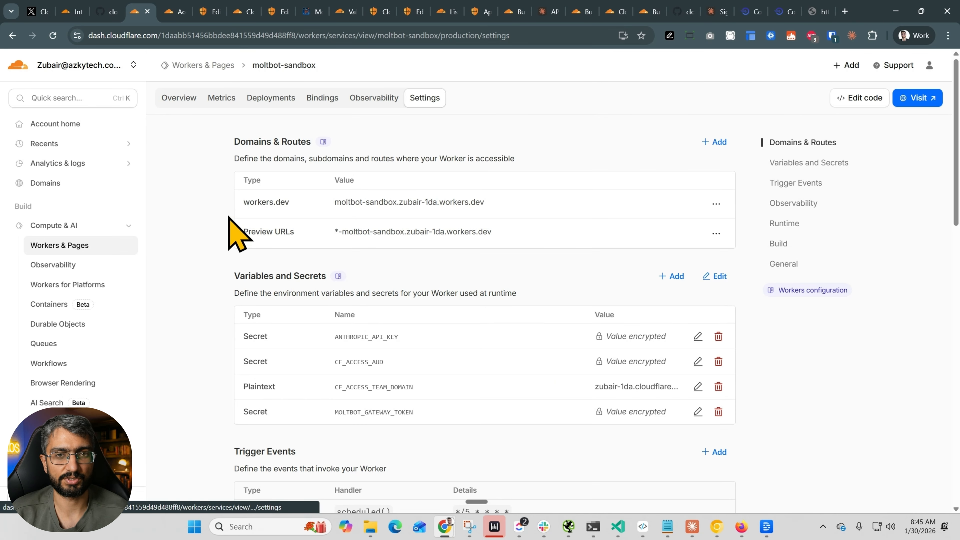
pyautogui.scroll(-5, 177, 265)
pyautogui.scroll(-6, 176, 263)
pyautogui.scroll(-3, 177, 263)
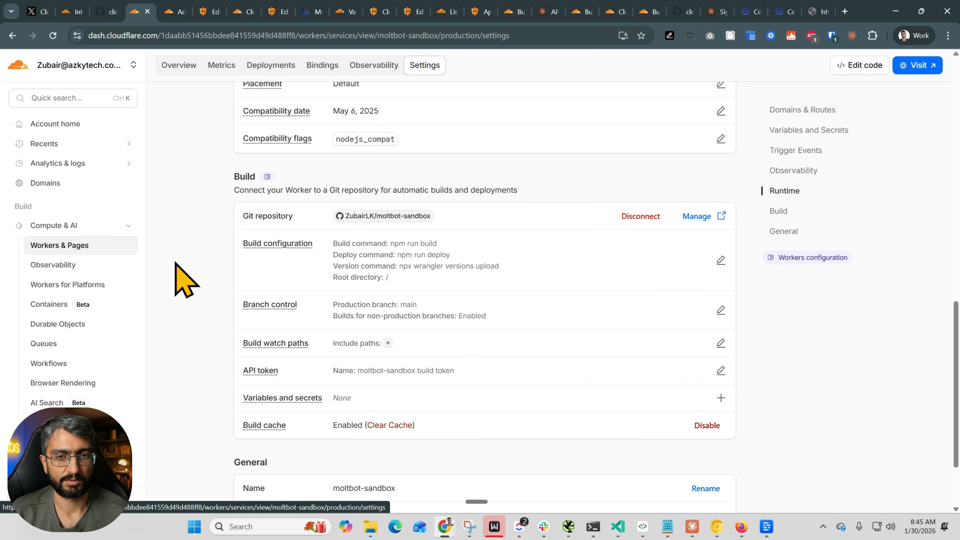
pyautogui.scroll(-3, 175, 263)
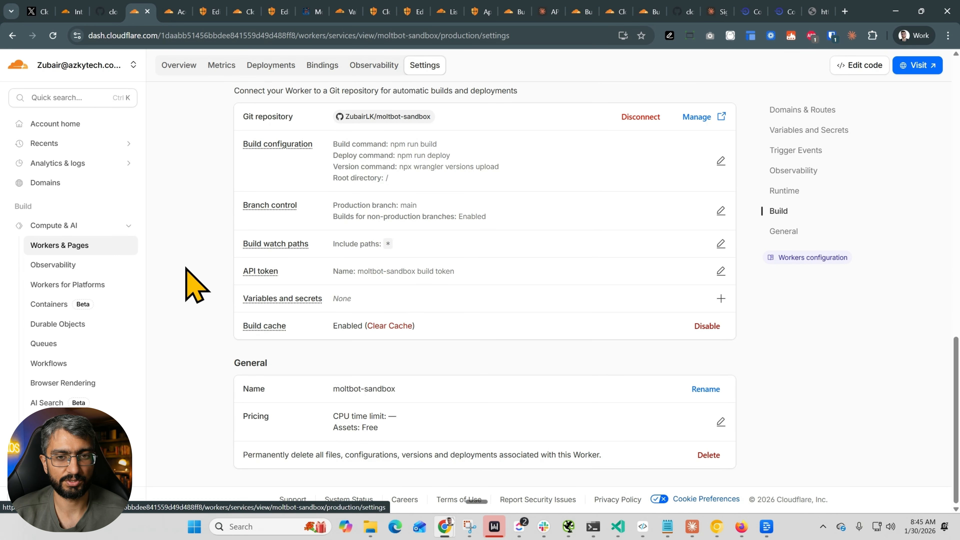
pyautogui.scroll(15, 191, 280)
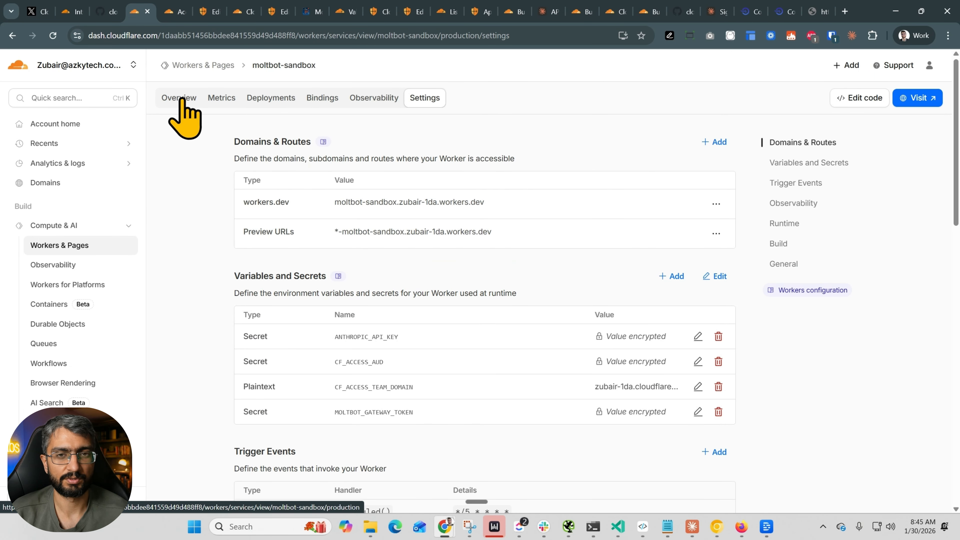
# Check the moltbot-sandbox Worker's bindings on its overview and look into the bound R2 bucket's contents
pyautogui.click(182, 99)
pyautogui.scroll(-3, 168, 292)
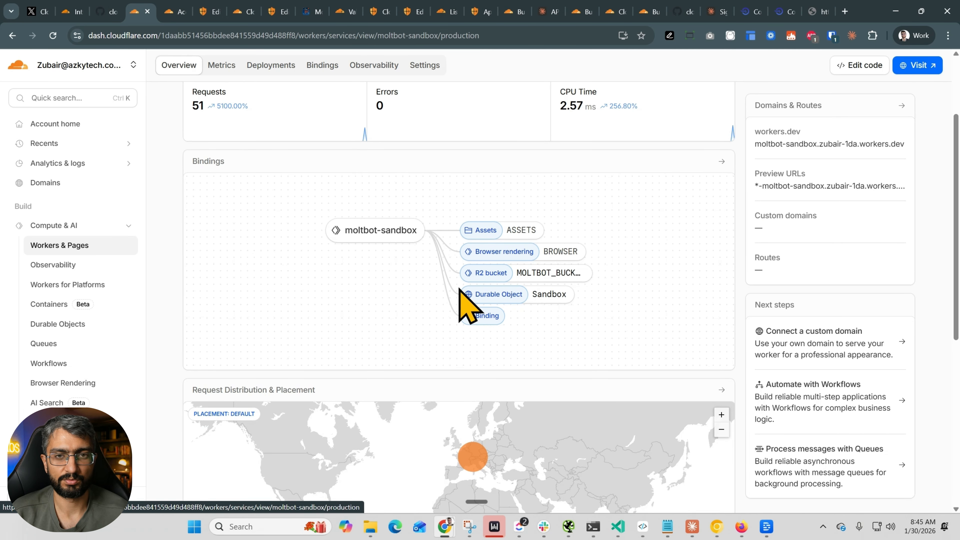
pyautogui.click(526, 275)
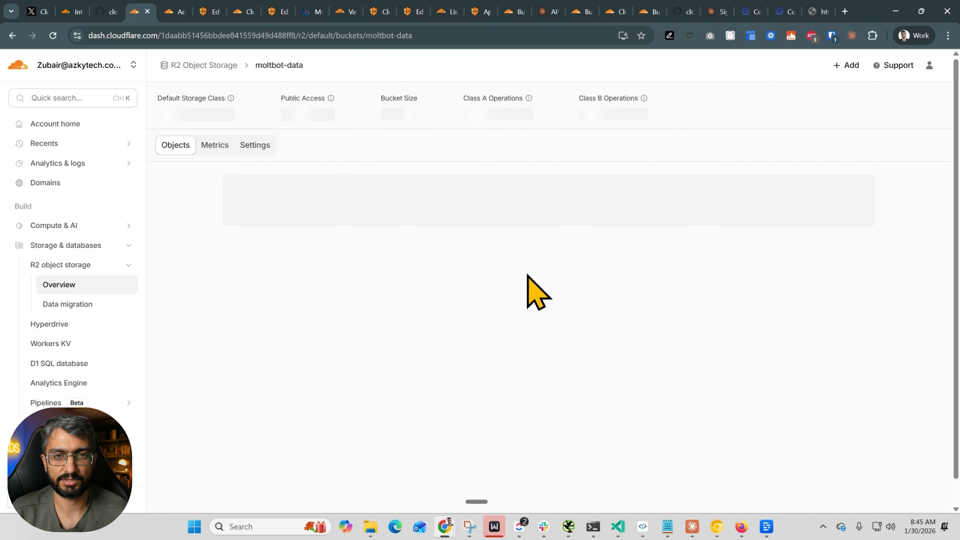
pyautogui.click(12, 35)
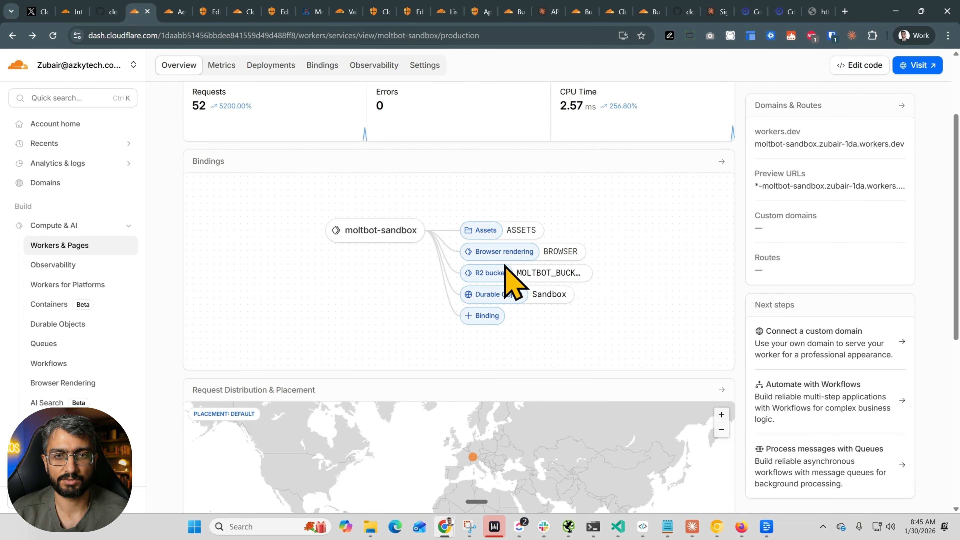
pyautogui.scroll(3, 488, 254)
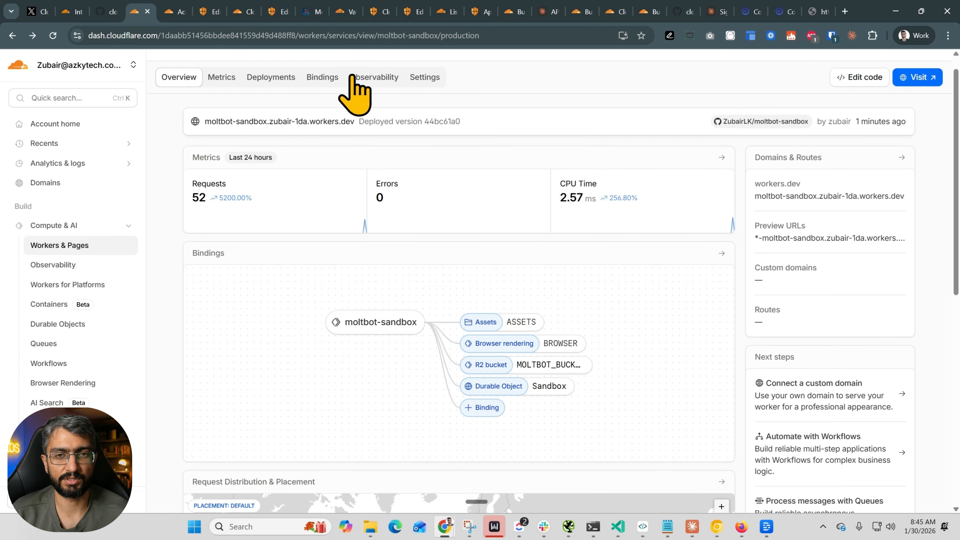
# Review the moltbot-sandbox Worker's settings for variables and secrets, trigger events, observability and runtime
pyautogui.click(425, 97)
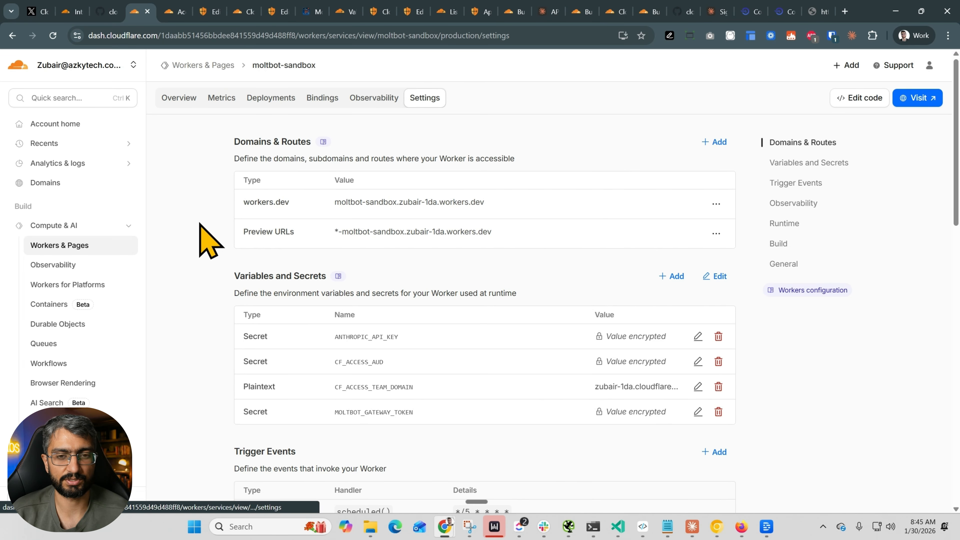
pyautogui.scroll(-3, 514, 397)
pyautogui.scroll(-6, 428, 354)
pyautogui.scroll(-10, 439, 216)
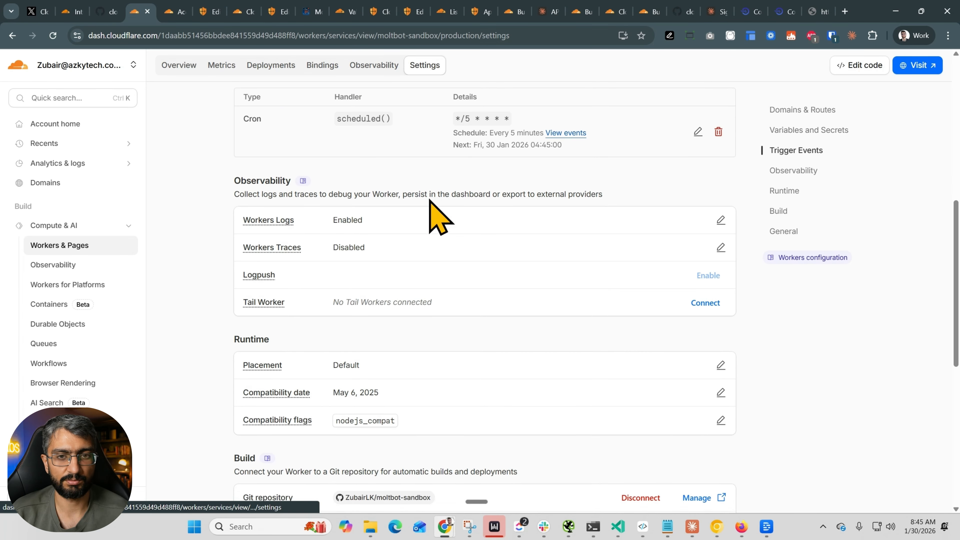
pyautogui.scroll(13, 441, 228)
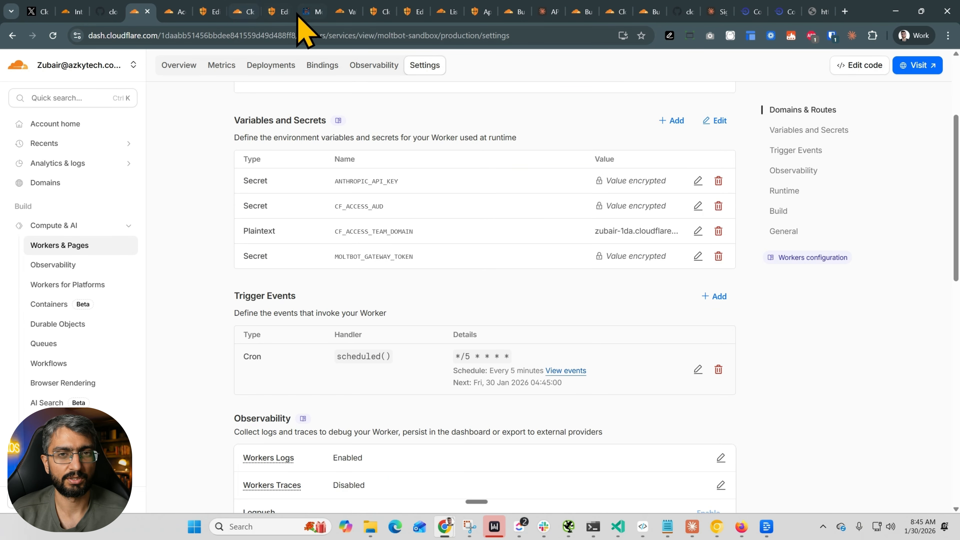
# Return to the Moltbot admin page and open the README linked in the R2 storage warning
pyautogui.click(307, 12)
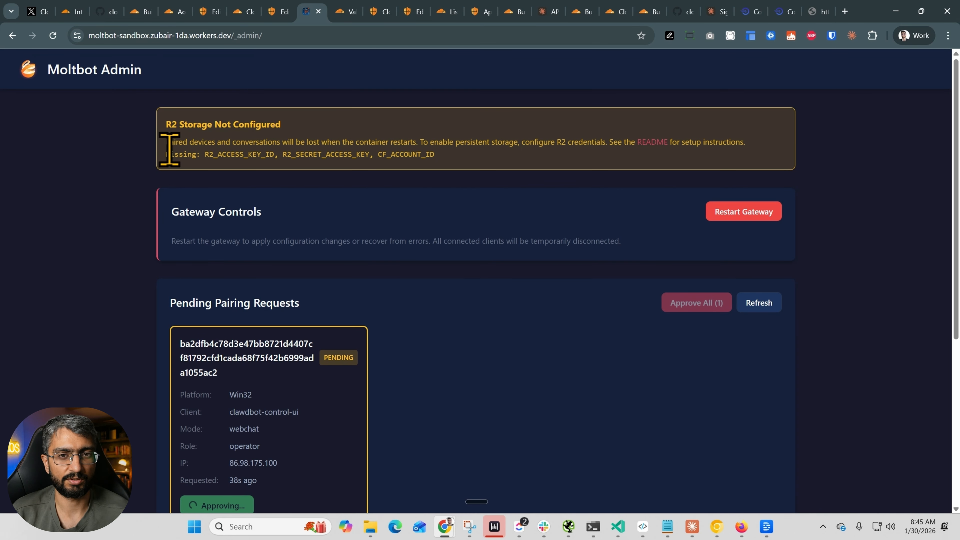
pyautogui.moveTo(170, 145); pyautogui.dragTo(526, 140)
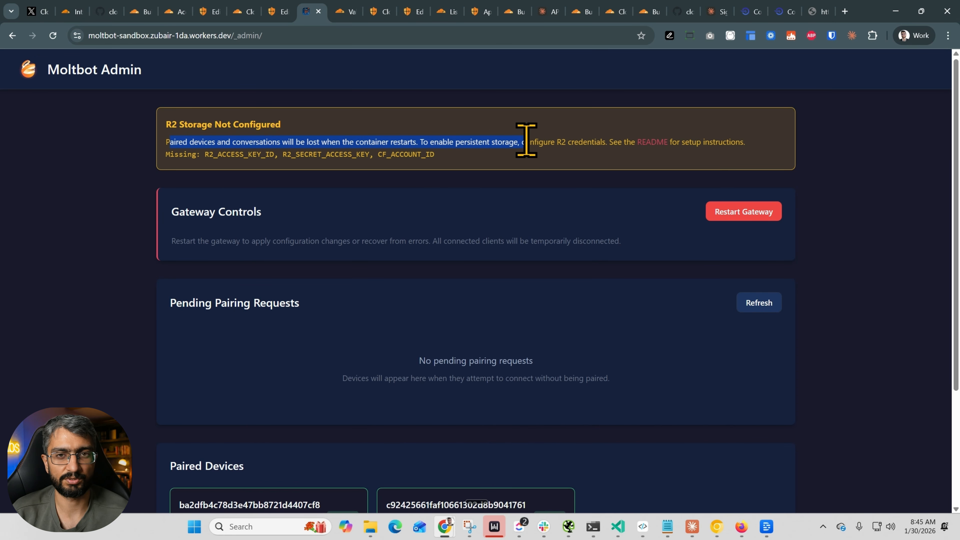
pyautogui.click(651, 144)
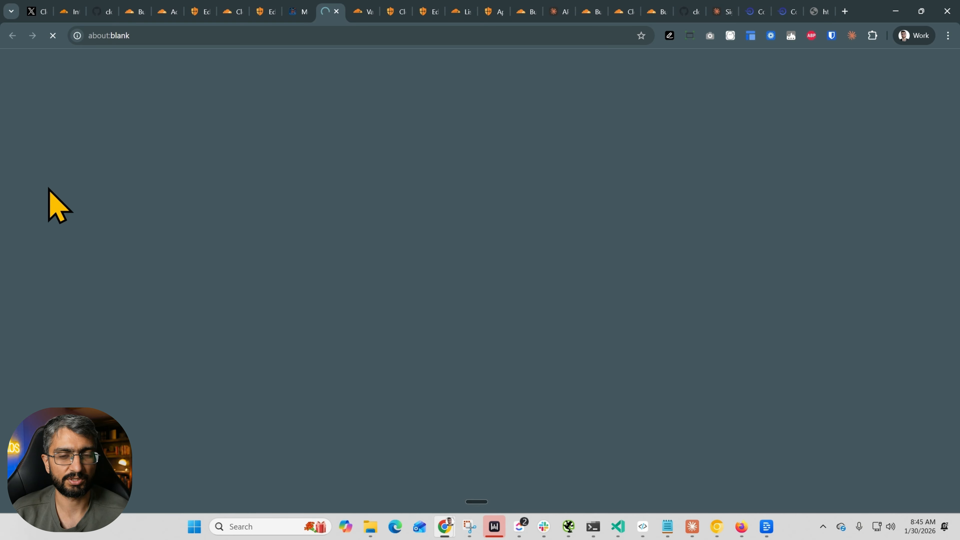
# Read the moltworker README's quick start commands, Access secrets and redeploy instructions
pyautogui.scroll(-20, 58, 246)
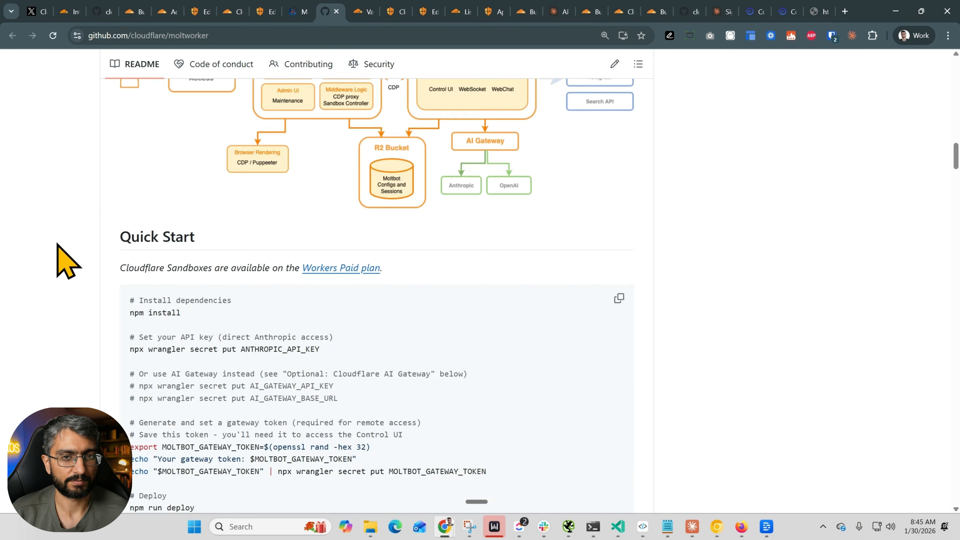
pyautogui.scroll(-10, 60, 258)
pyautogui.scroll(7, 60, 257)
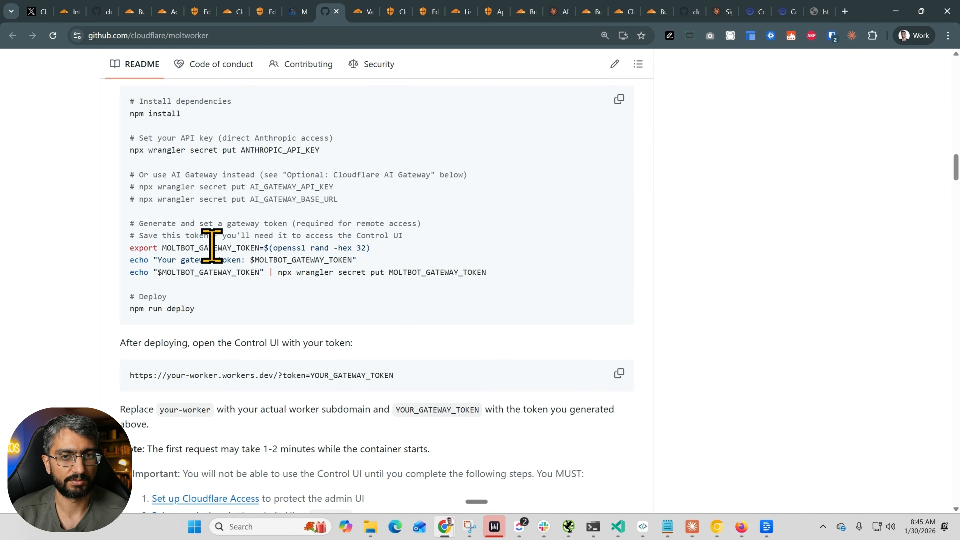
pyautogui.moveTo(217, 248); pyautogui.dragTo(461, 309)
pyautogui.moveTo(212, 142); pyautogui.dragTo(370, 260)
pyautogui.click(368, 205)
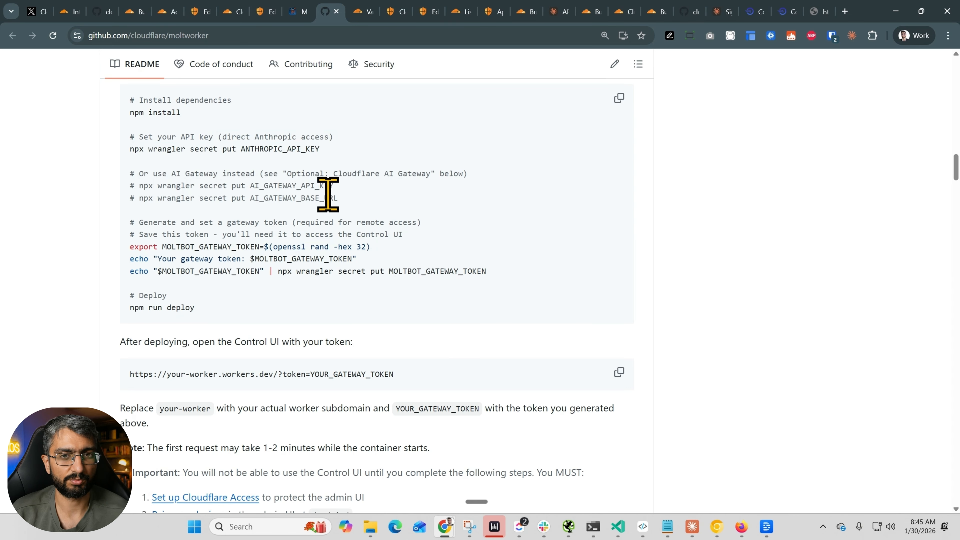
pyautogui.scroll(-7, 274, 235)
pyautogui.scroll(-8, 261, 243)
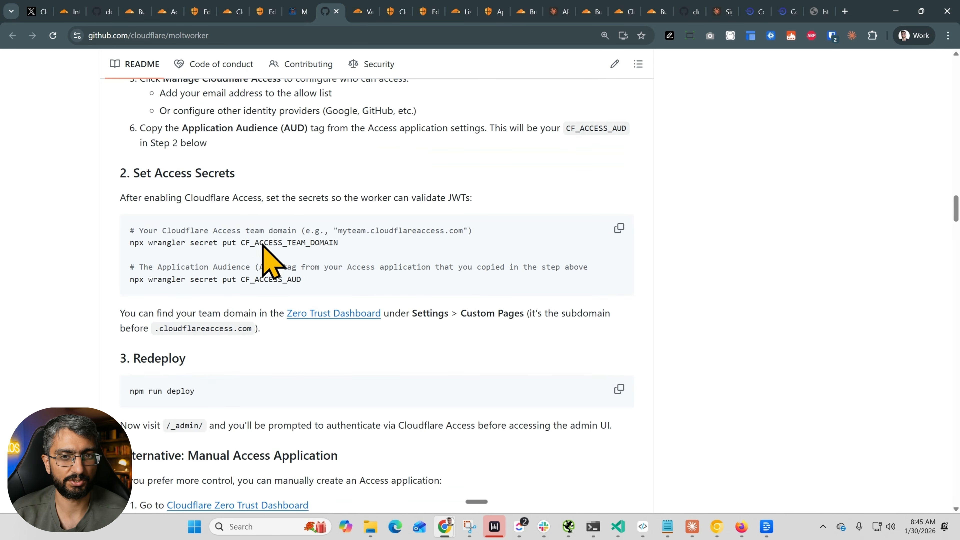
pyautogui.scroll(-7, 262, 240)
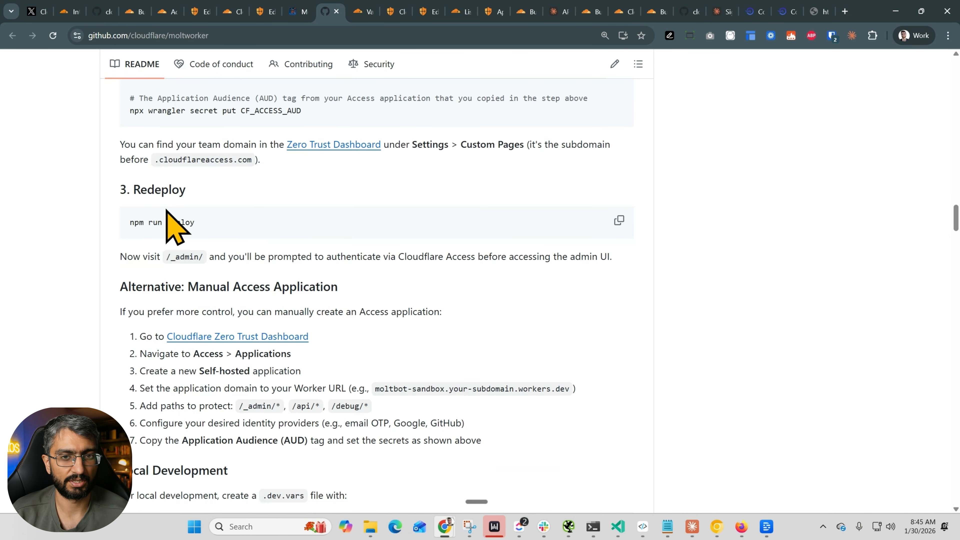
pyautogui.moveTo(194, 228); pyautogui.dragTo(271, 230)
pyautogui.scroll(-10, 283, 227)
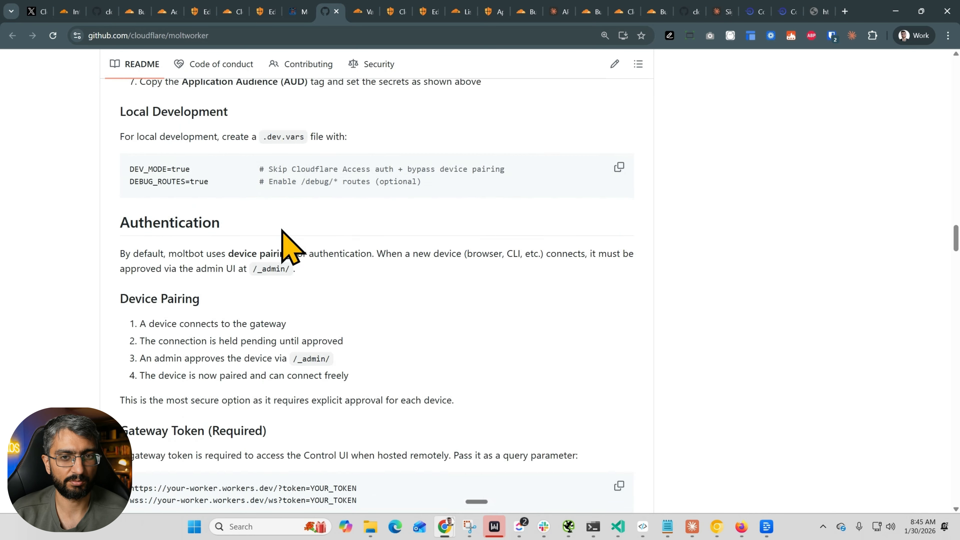
# Read the README's device pairing and gateway token sections through to Persistent Storage (R2)
pyautogui.moveTo(135, 151); pyautogui.dragTo(342, 225)
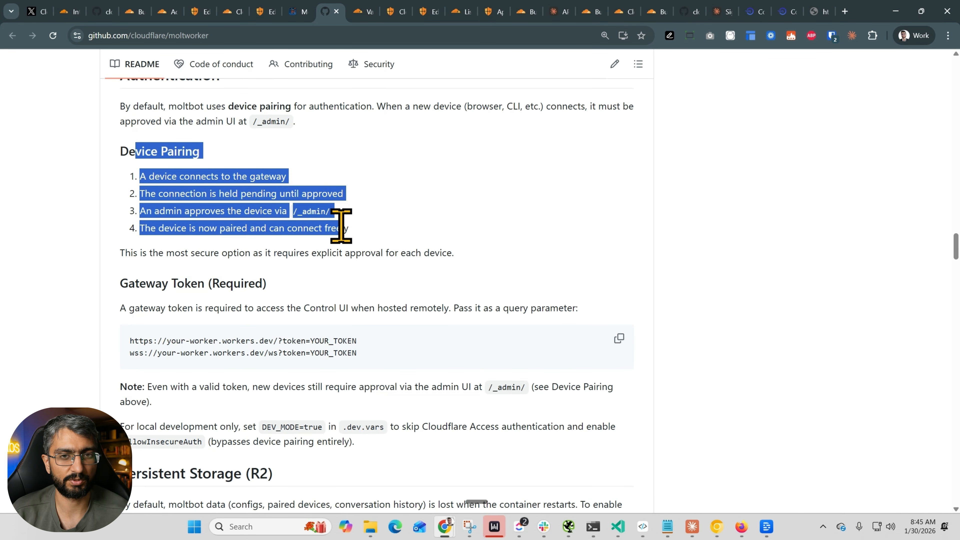
pyautogui.click(341, 228)
pyautogui.moveTo(184, 253); pyautogui.dragTo(406, 254)
pyautogui.click(423, 258)
pyautogui.scroll(-3, 424, 257)
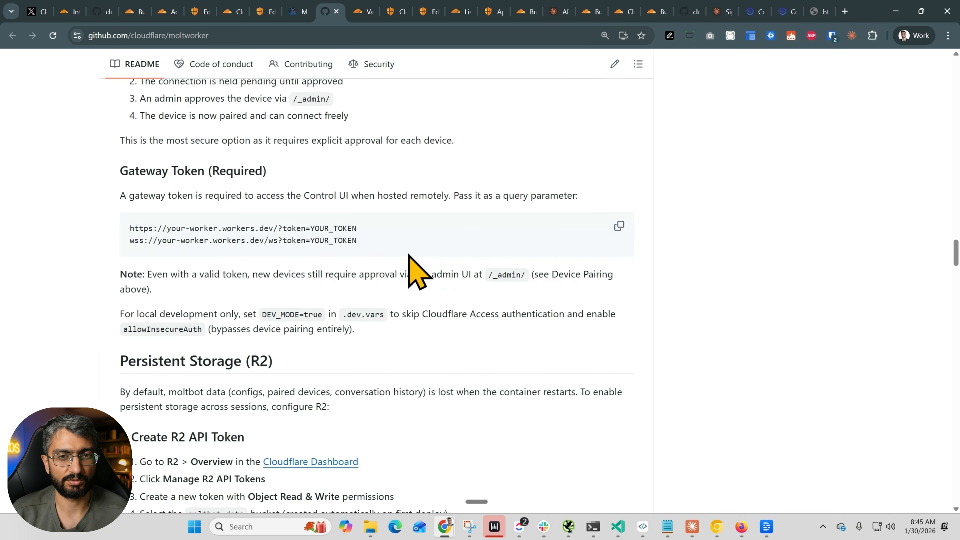
pyautogui.scroll(-5, 322, 307)
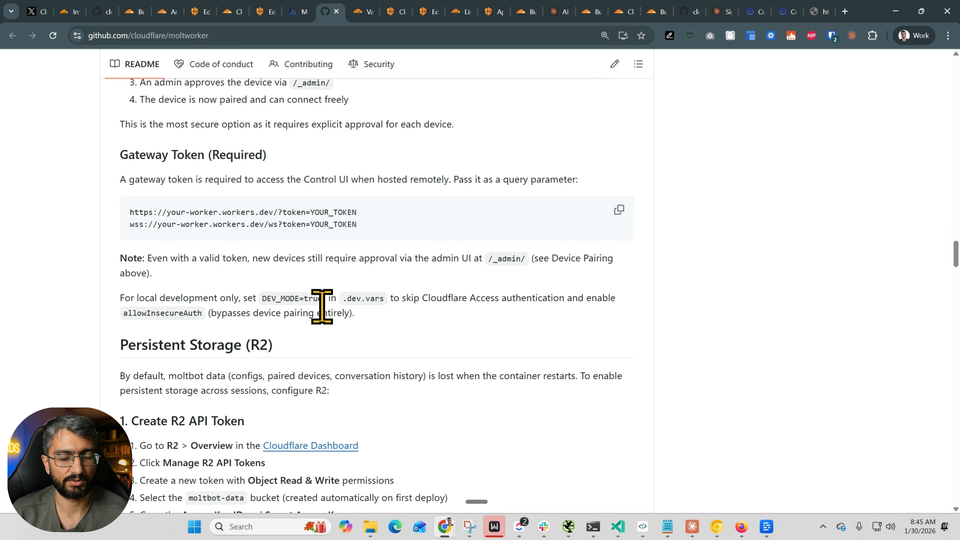
pyautogui.scroll(-2, 208, 259)
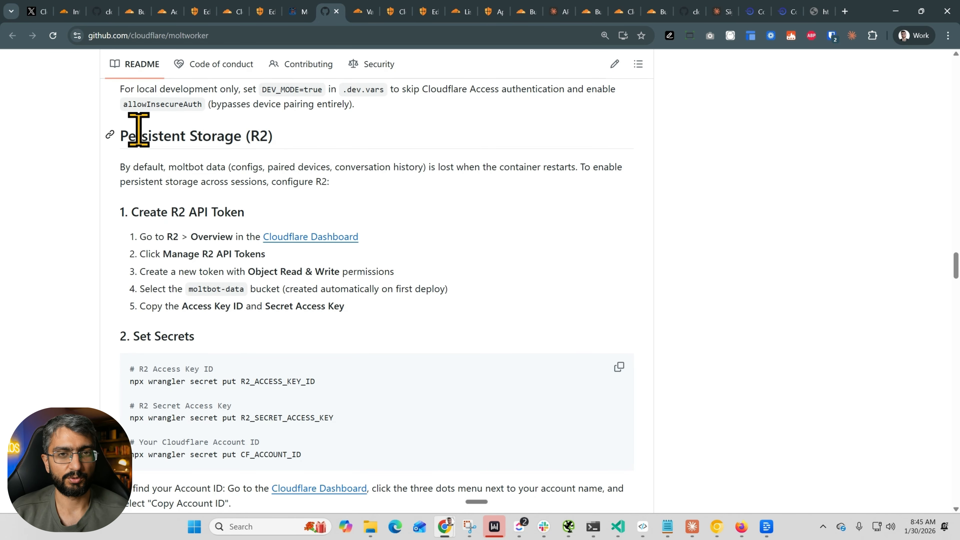
# Follow the Cloudflare Dashboard link in the Create R2 API Token instructions and open the account that hosts moltbot-sandbox
pyautogui.moveTo(139, 135); pyautogui.dragTo(321, 205)
pyautogui.click(322, 196)
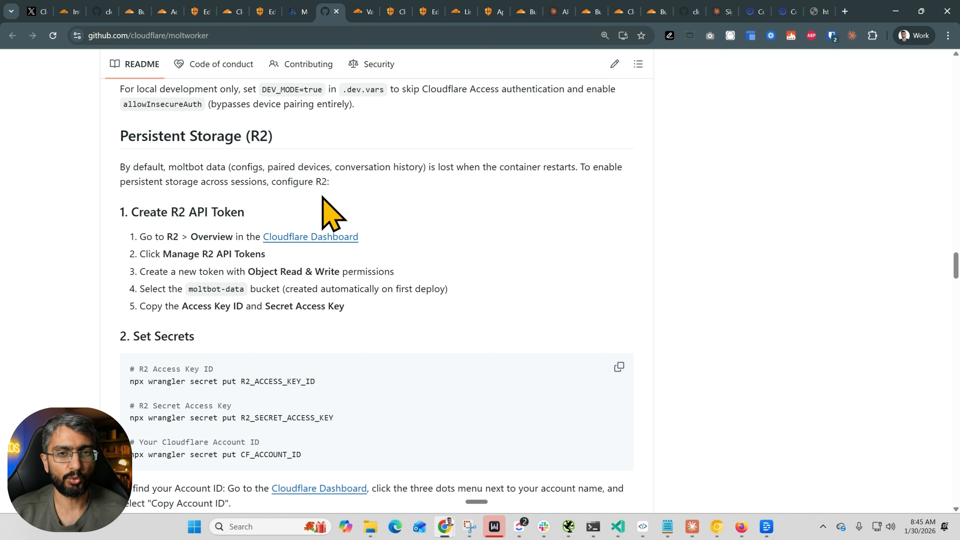
pyautogui.middleClick(321, 236)
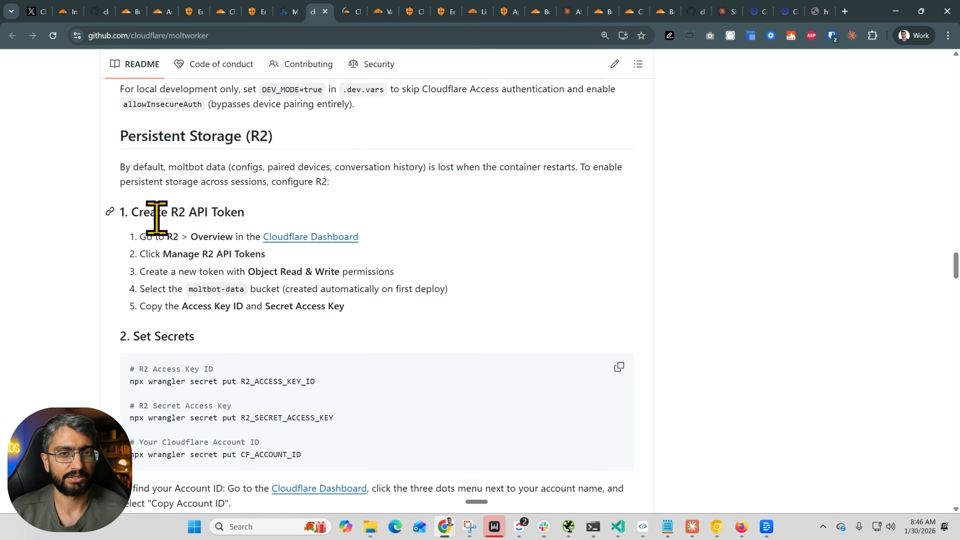
pyautogui.click(341, 18)
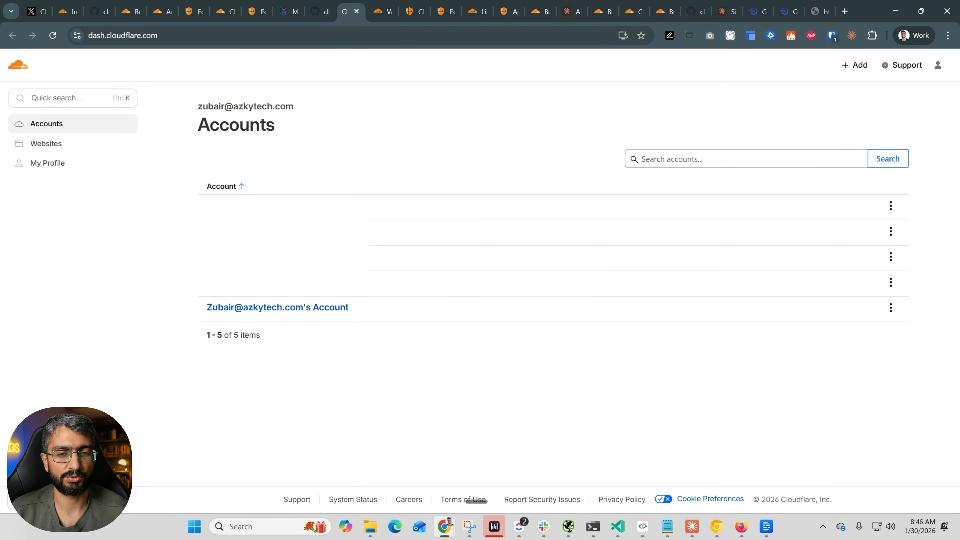
pyautogui.click(226, 307)
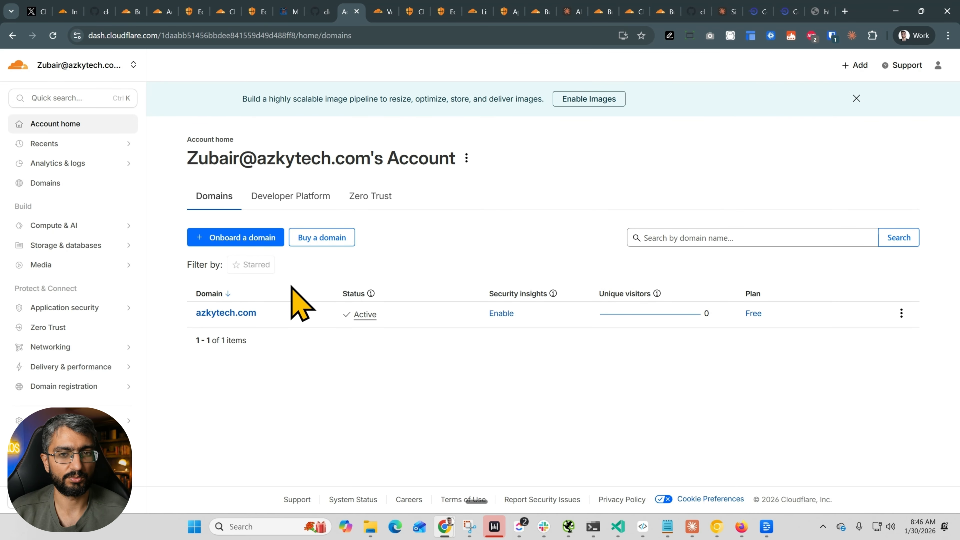
# Recheck the README's R2 API token steps and the admin page's missing credentials, and return to the Cloudflare dashboard
pyautogui.click(322, 11)
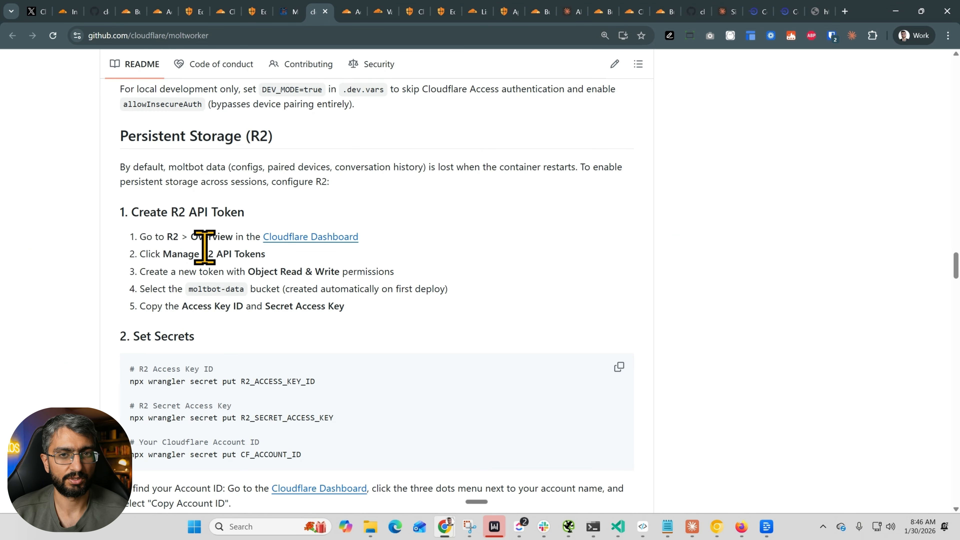
pyautogui.click(292, 11)
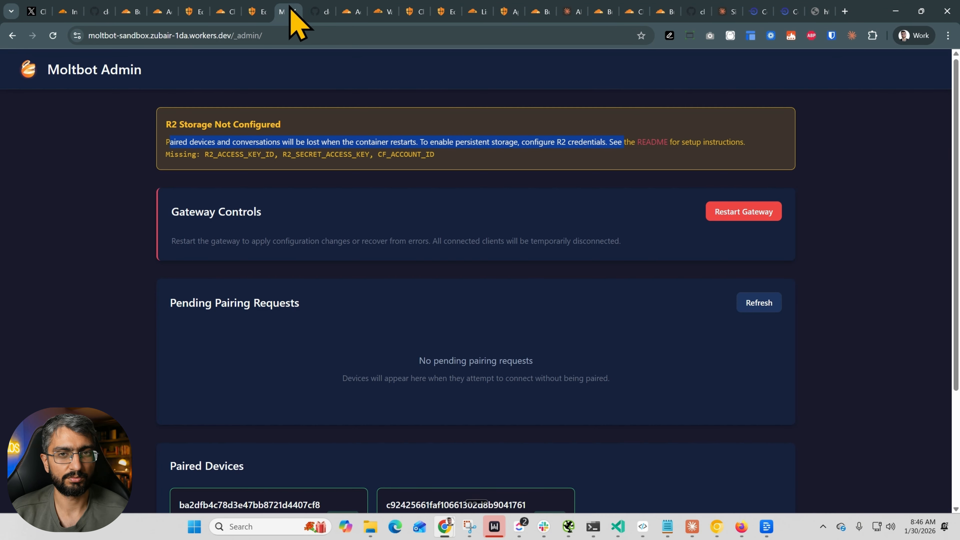
pyautogui.click(346, 11)
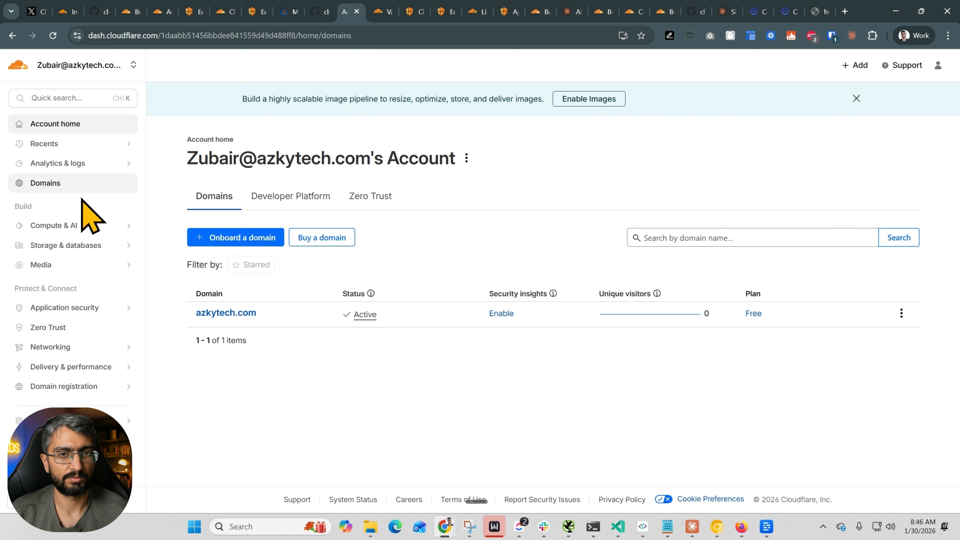
# Search the Cloudflare dashboard for "r2" and open the R2 object storage overview
pyautogui.click(77, 99)
pyautogui.write('r2')
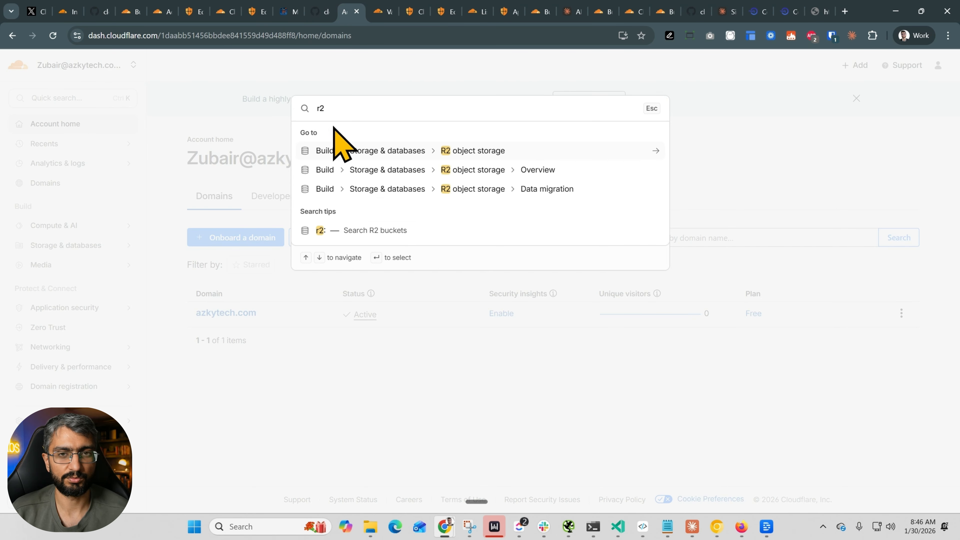
pyautogui.click(458, 152)
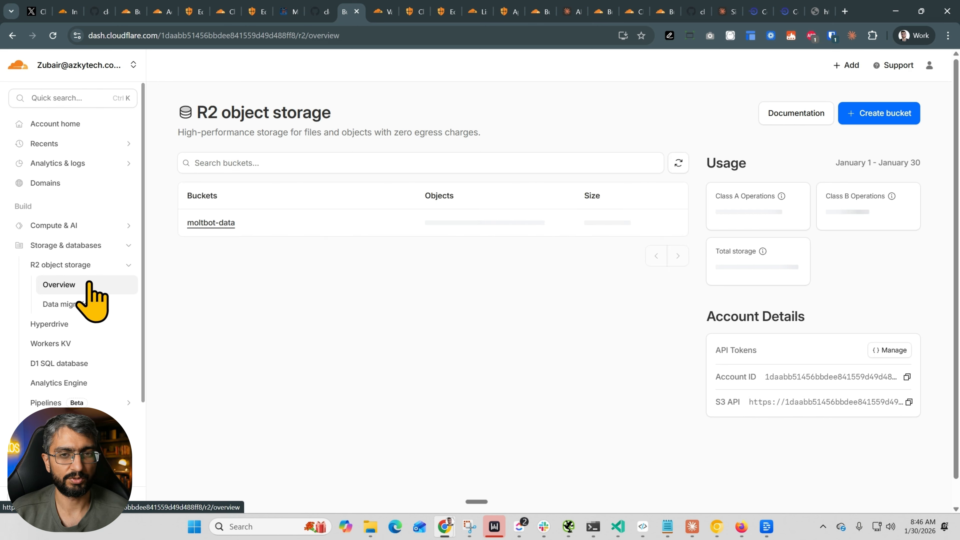
# Open R2's API token management from the account details and start a new Account API token
pyautogui.scroll(-1, 598, 369)
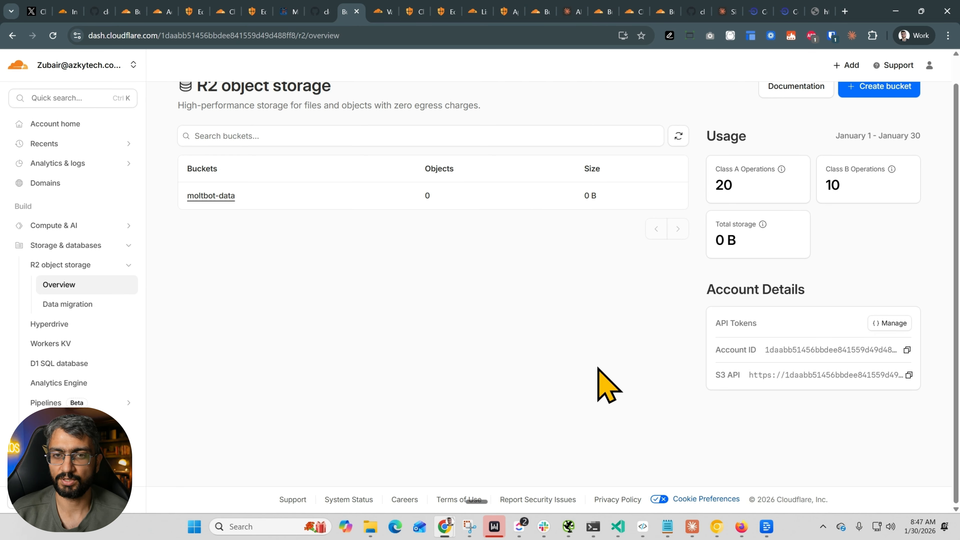
pyautogui.click(888, 323)
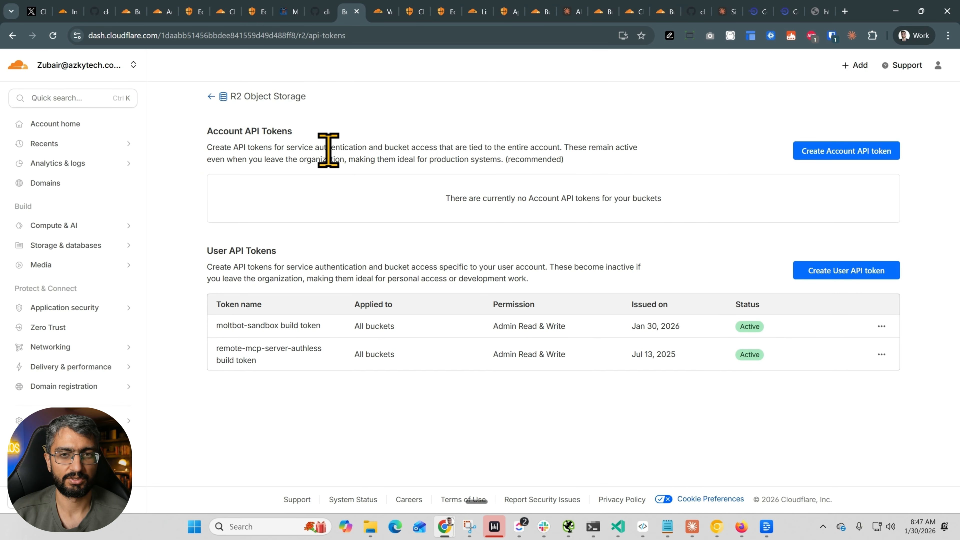
pyautogui.click(840, 152)
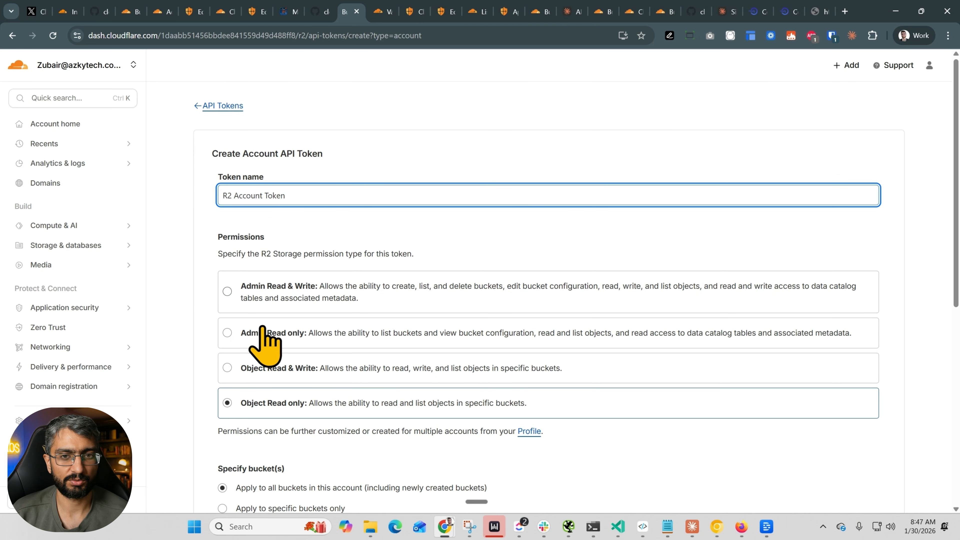
# Give the new token Object Read & Write permission and restrict it to the moltbot-data bucket only
pyautogui.click(268, 373)
pyautogui.scroll(-4, 278, 382)
pyautogui.click(265, 339)
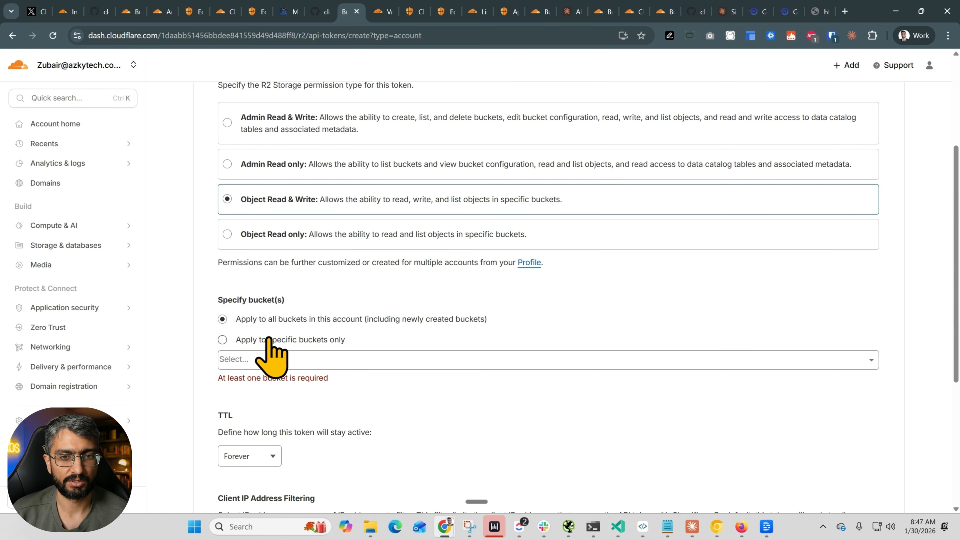
pyautogui.scroll(-3, 272, 354)
pyautogui.click(336, 248)
pyautogui.click(326, 273)
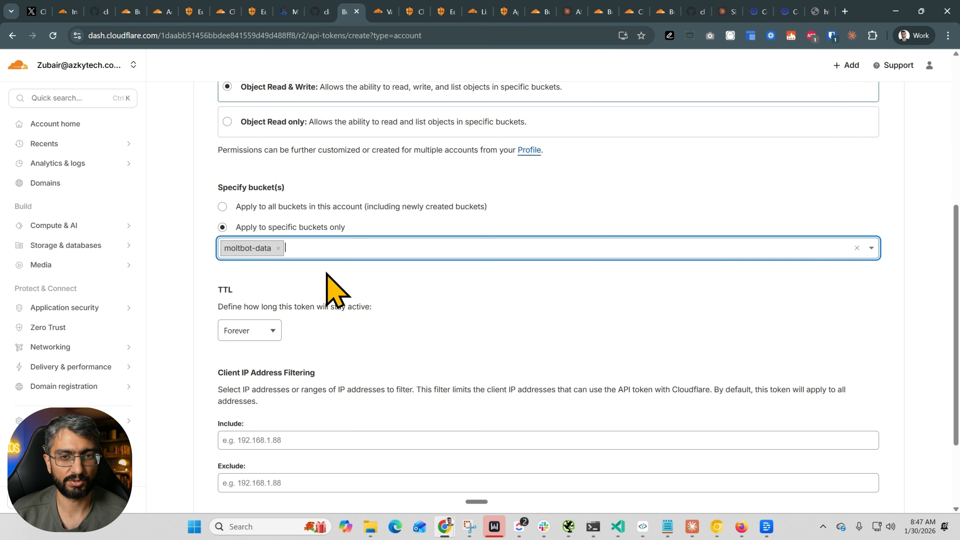
pyautogui.scroll(-3, 335, 288)
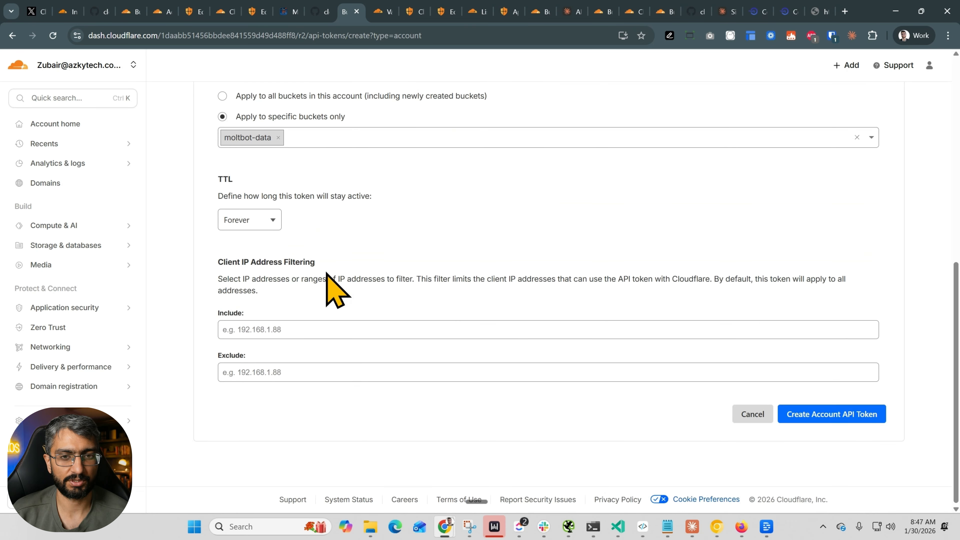
# Create the account API token and check the README for which of its credentials to copy
pyautogui.click(808, 414)
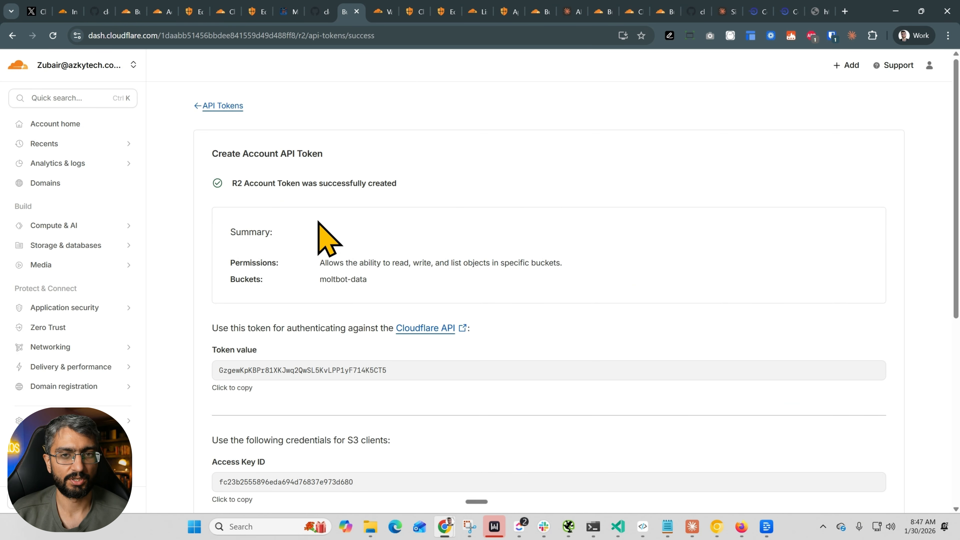
pyautogui.scroll(-5, 321, 229)
pyautogui.scroll(1, 326, 212)
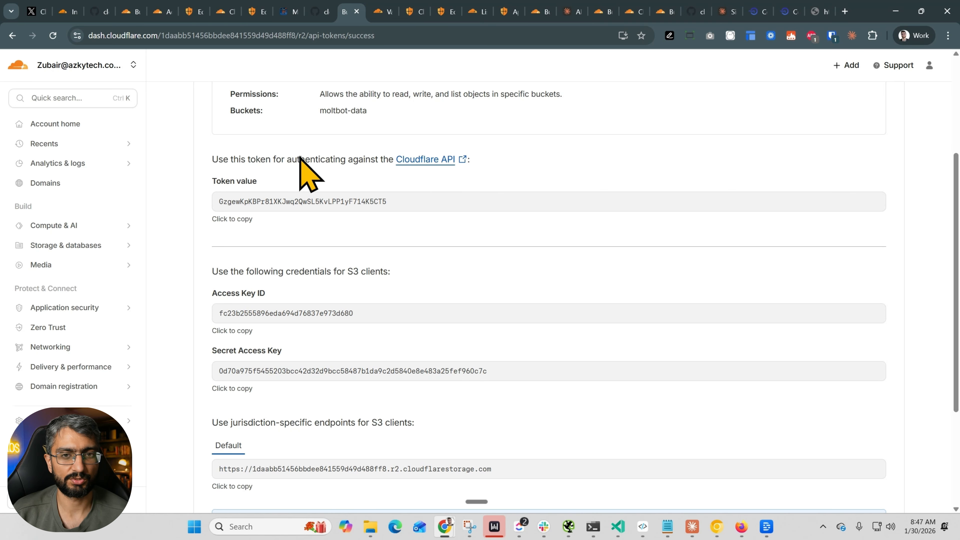
pyautogui.click(315, 10)
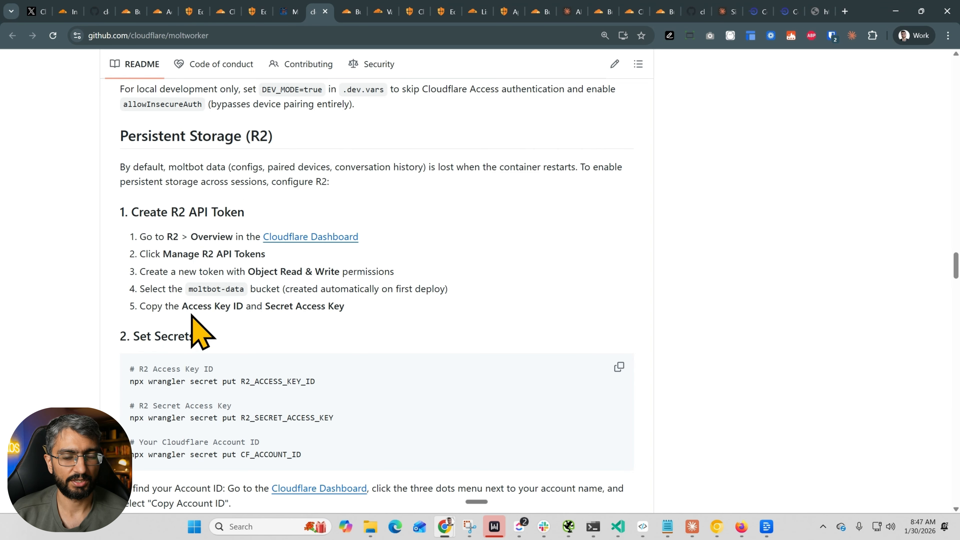
# Copy the generated token value, Access Key ID and Secret Access Key into Notepad, and finish the token creation
pyautogui.click(348, 11)
pyautogui.moveTo(210, 154); pyautogui.dragTo(527, 373)
pyautogui.scroll(-2, 521, 382)
pyautogui.hotkey('alt', 'Tab')
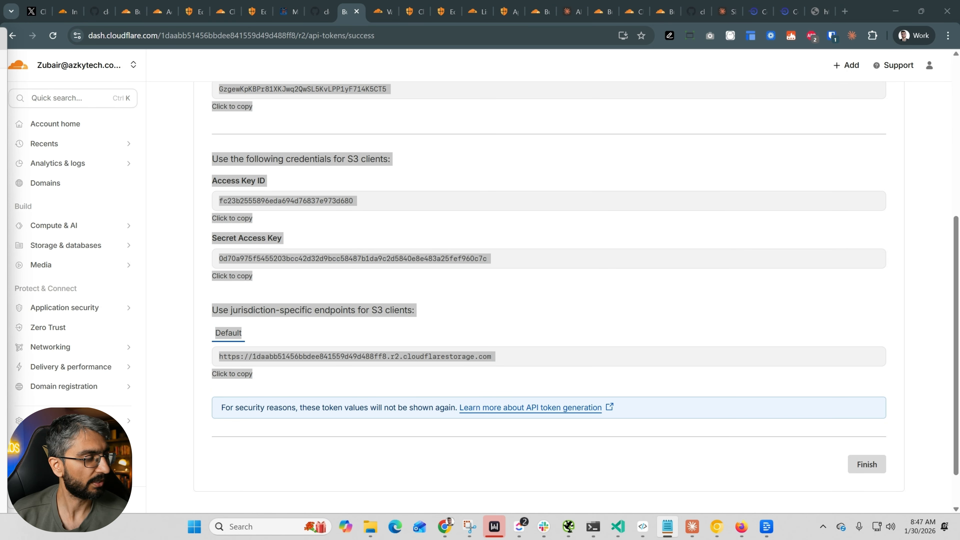
pyautogui.click(257, 311)
pyautogui.scroll(-2, 453, 314)
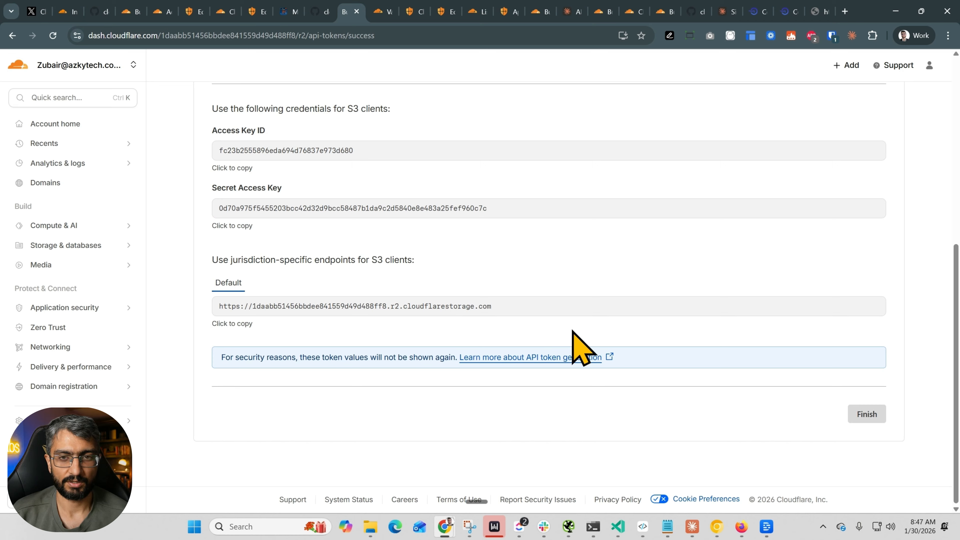
pyautogui.scroll(8, 574, 342)
pyautogui.scroll(-8, 605, 350)
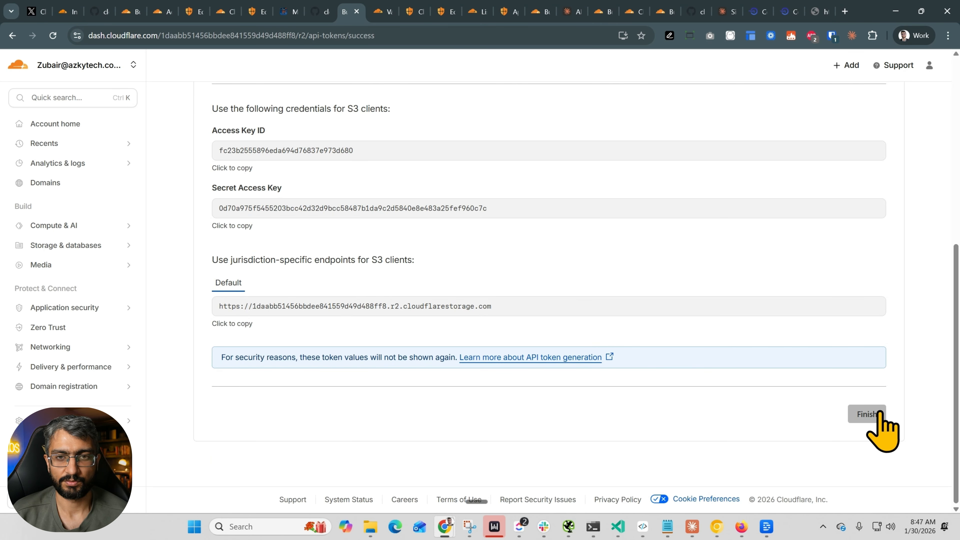
pyautogui.click(869, 415)
# Read the README's Set Secrets section for the names of the R2 and Cloudflare account secrets
pyautogui.click(317, 12)
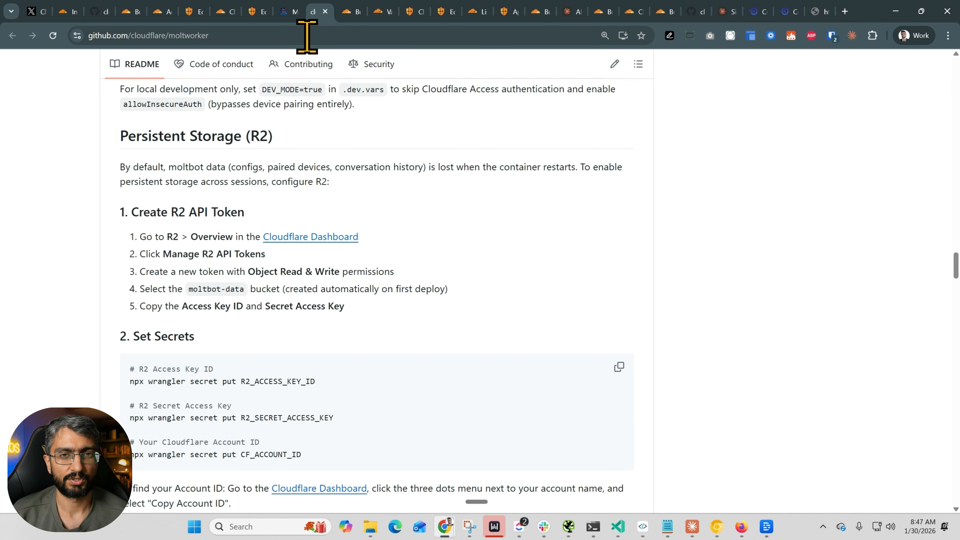
pyautogui.scroll(-1, 143, 322)
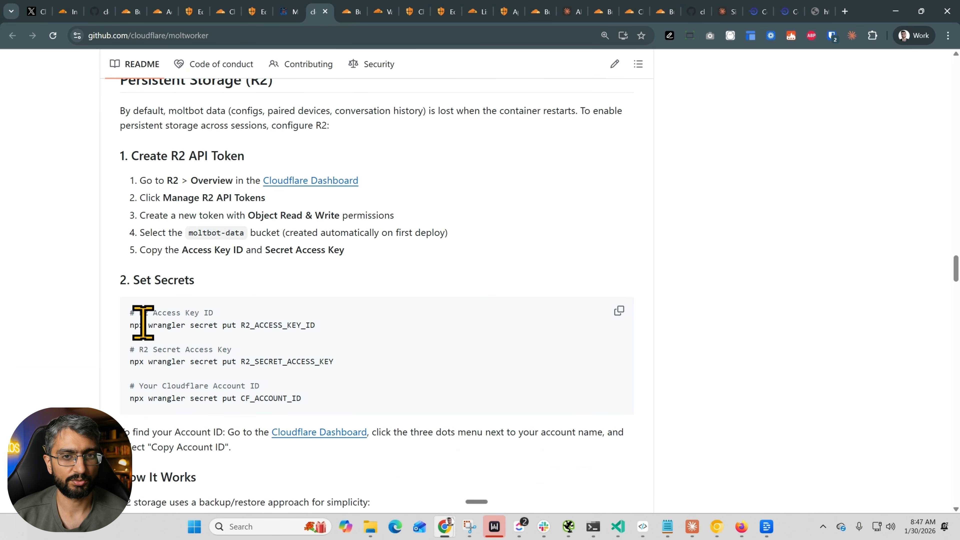
pyautogui.doubleClick(285, 325)
pyautogui.doubleClick(308, 362)
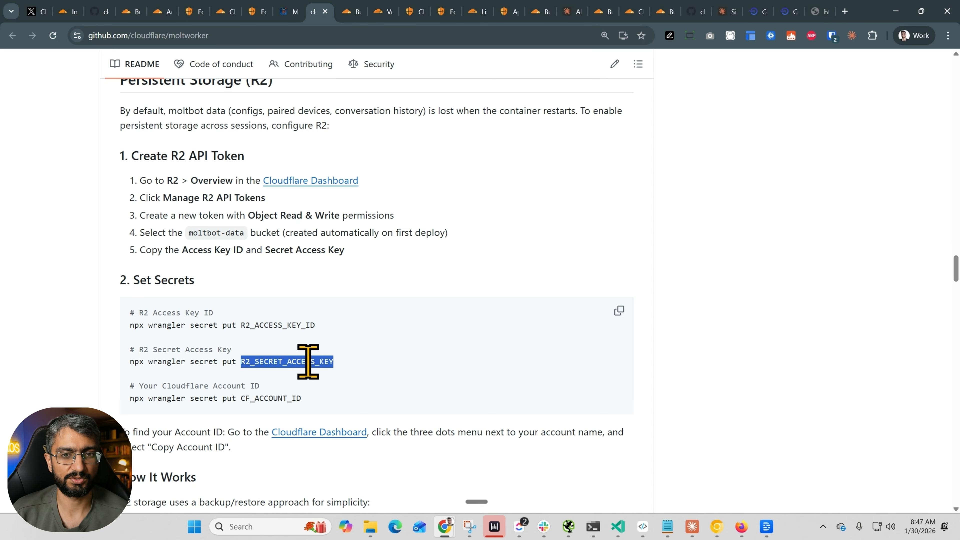
pyautogui.doubleClick(270, 398)
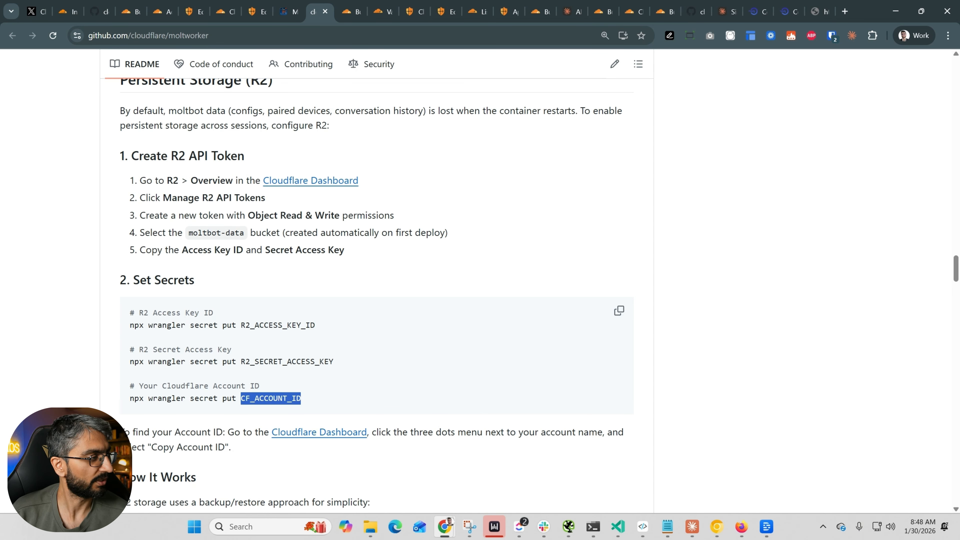
pyautogui.click(320, 262)
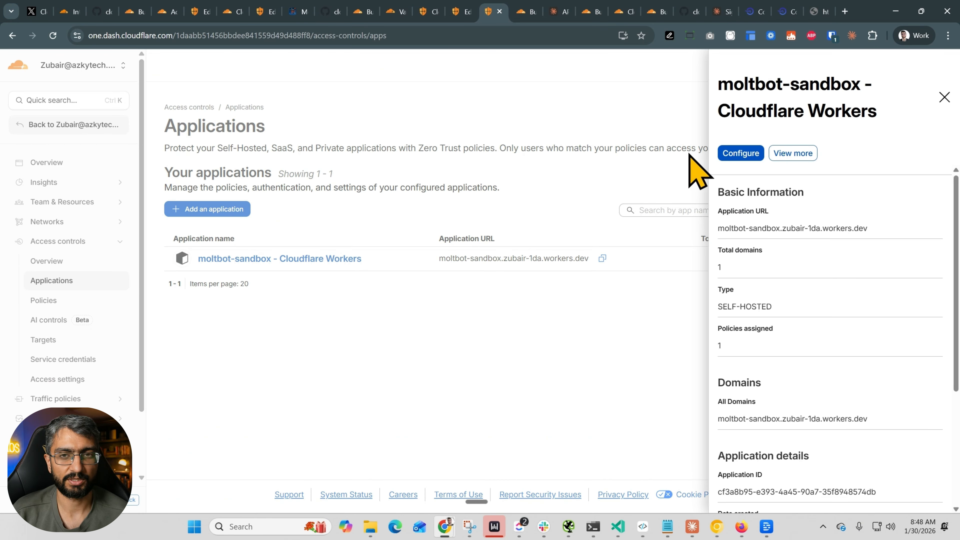
pyautogui.click(744, 155)
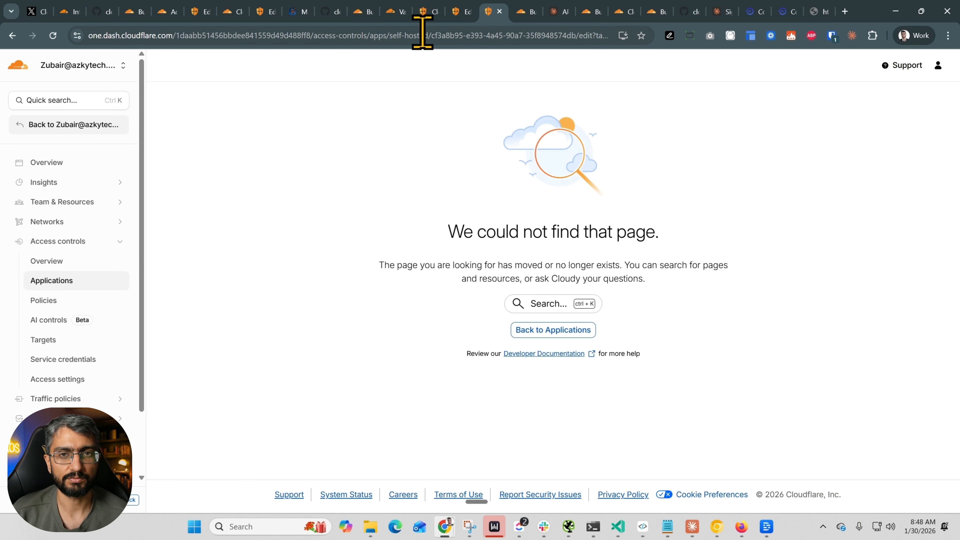
# Close the missing-page tab, review moltbot-sandbox's Variables and Secrets, and start a new variable of type Secret
pyautogui.click(501, 12)
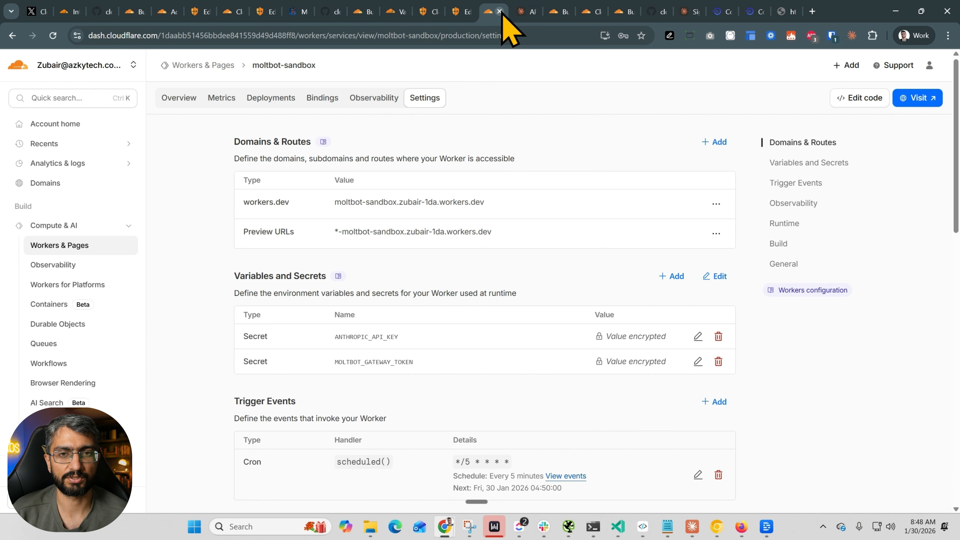
pyautogui.scroll(-1, 366, 302)
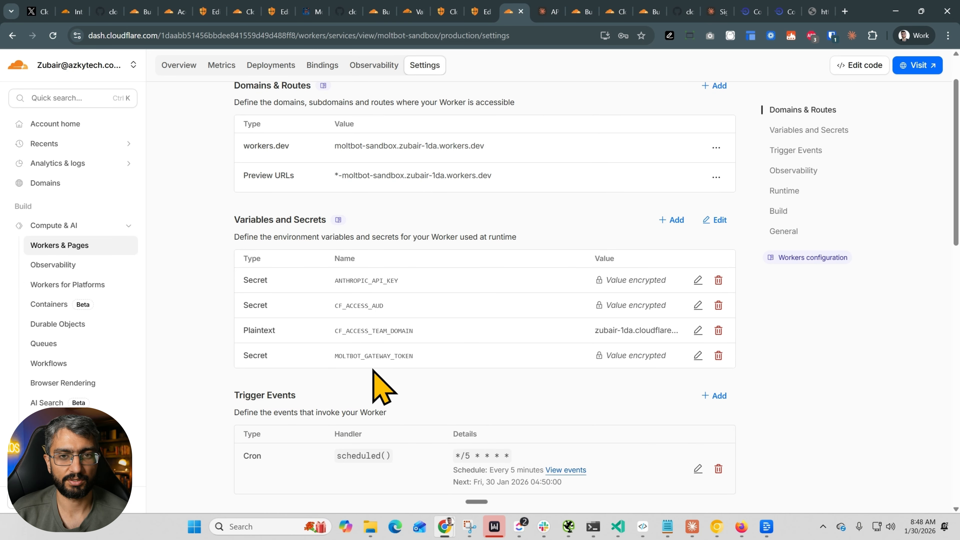
pyautogui.moveTo(337, 356); pyautogui.dragTo(410, 354)
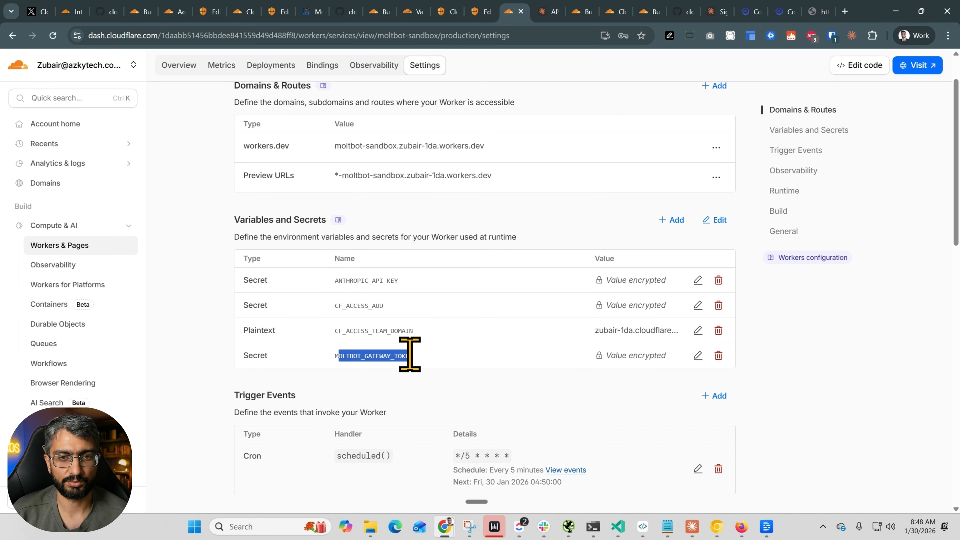
pyautogui.click(490, 308)
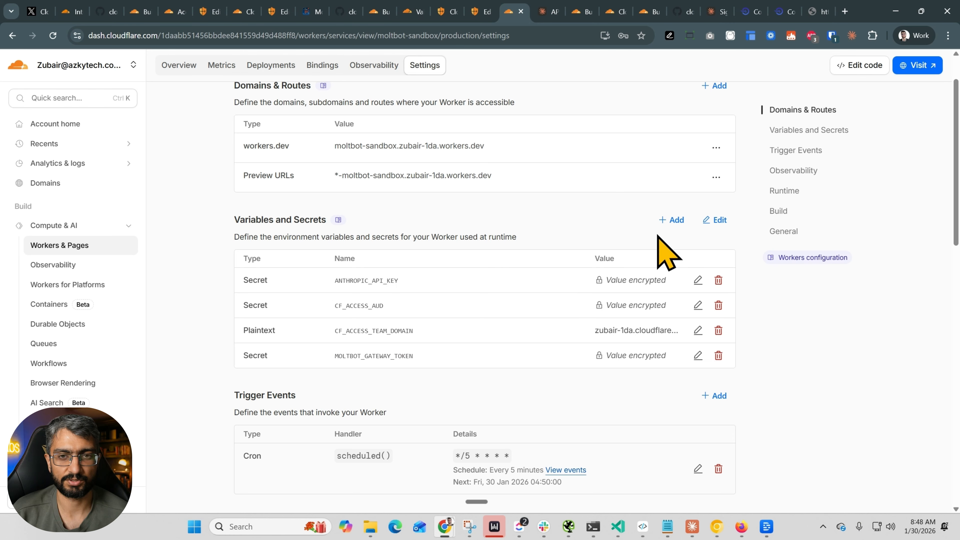
pyautogui.click(674, 221)
pyautogui.click(807, 166)
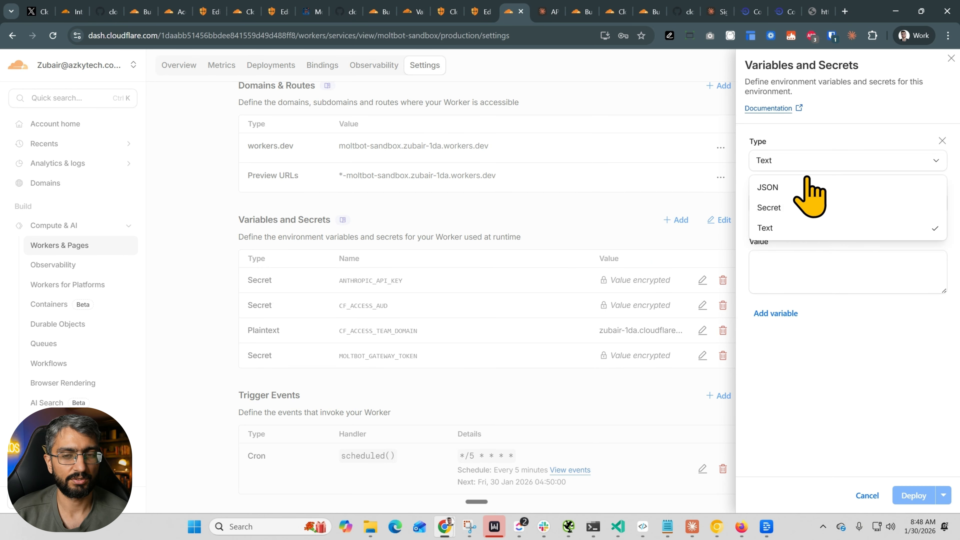
pyautogui.click(808, 206)
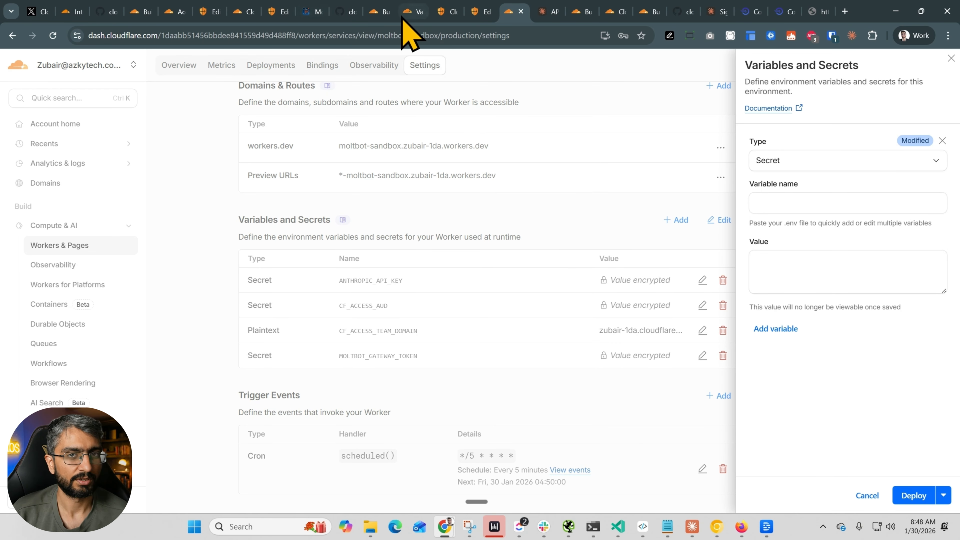
# Name the new secret R2_ACCESS_KEY_ID as in the README, paste the access key ID as its value, and save it as a version
pyautogui.click(333, 13)
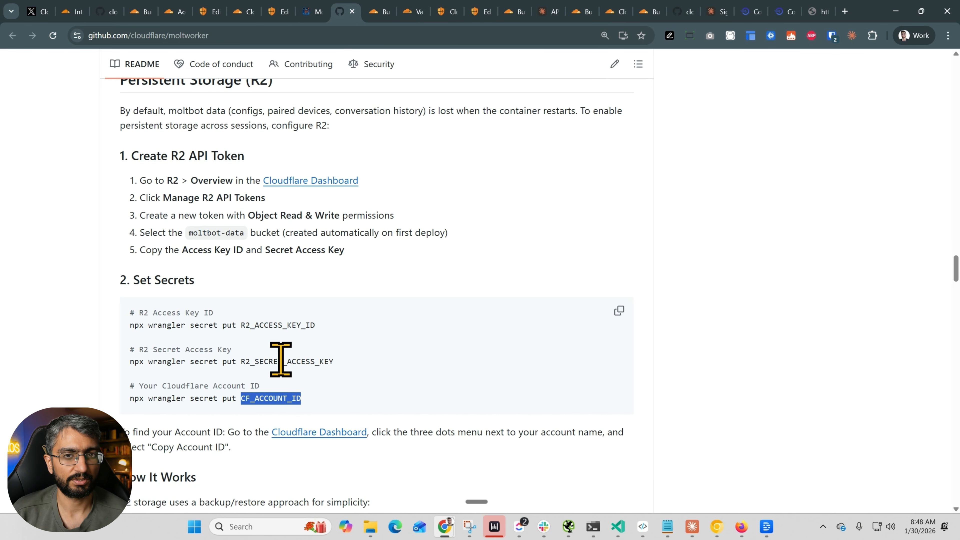
pyautogui.doubleClick(284, 324)
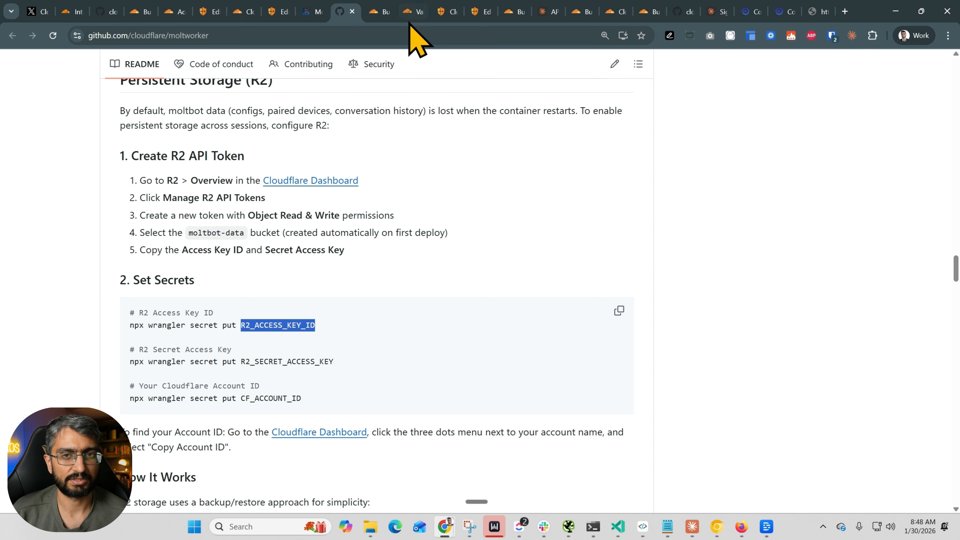
pyautogui.click(412, 12)
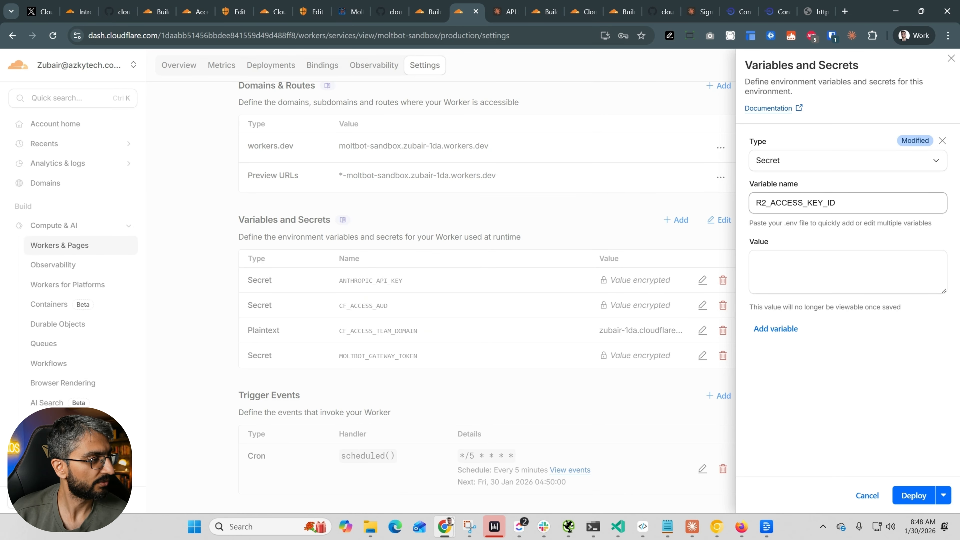
pyautogui.hotkey('alt', 'Tab')
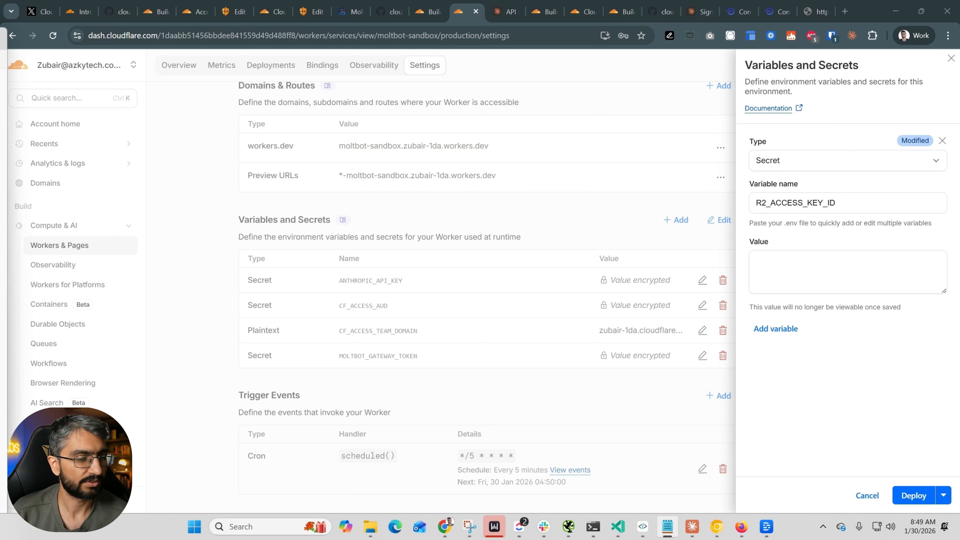
pyautogui.click(768, 266)
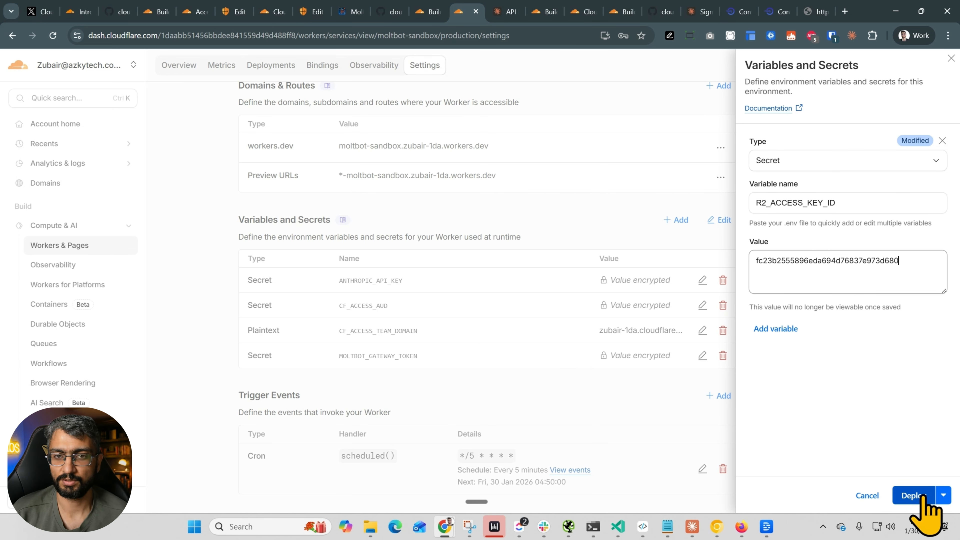
pyautogui.click(944, 496)
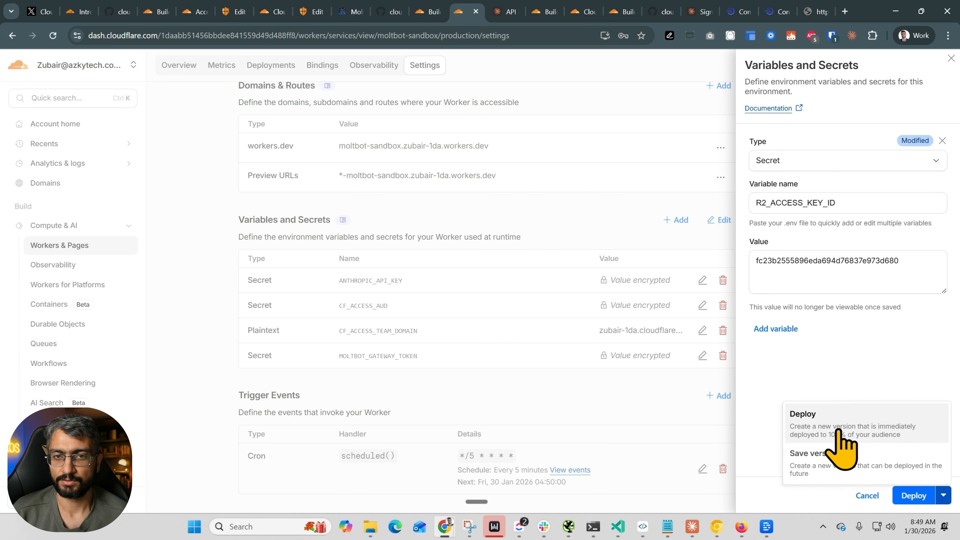
pyautogui.click(837, 462)
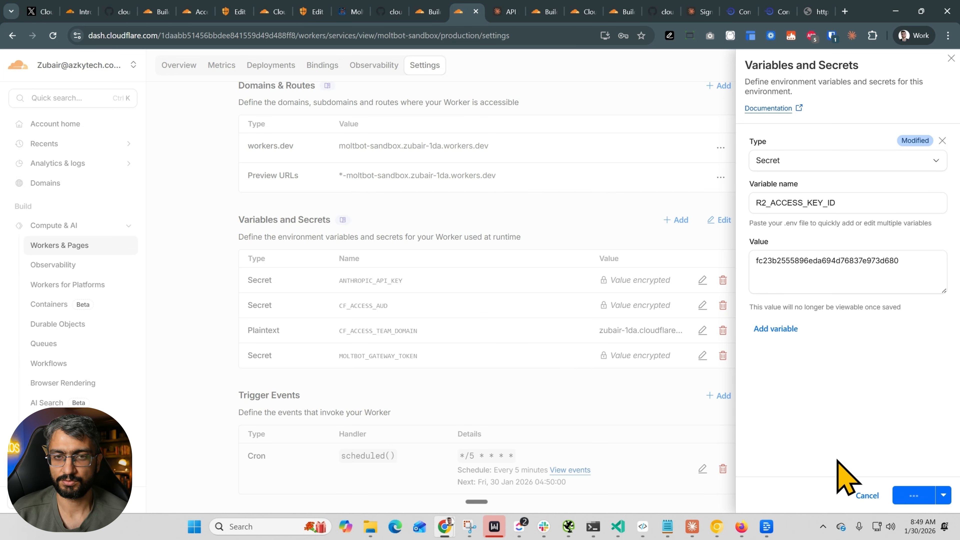
# Copy R2_SECRET_ACCESS_KEY from the README and use it as the name of another new Secret variable on moltbot-sandbox
pyautogui.click(405, 12)
pyautogui.doubleClick(298, 361)
pyautogui.hotkey('ctrl', 'c')
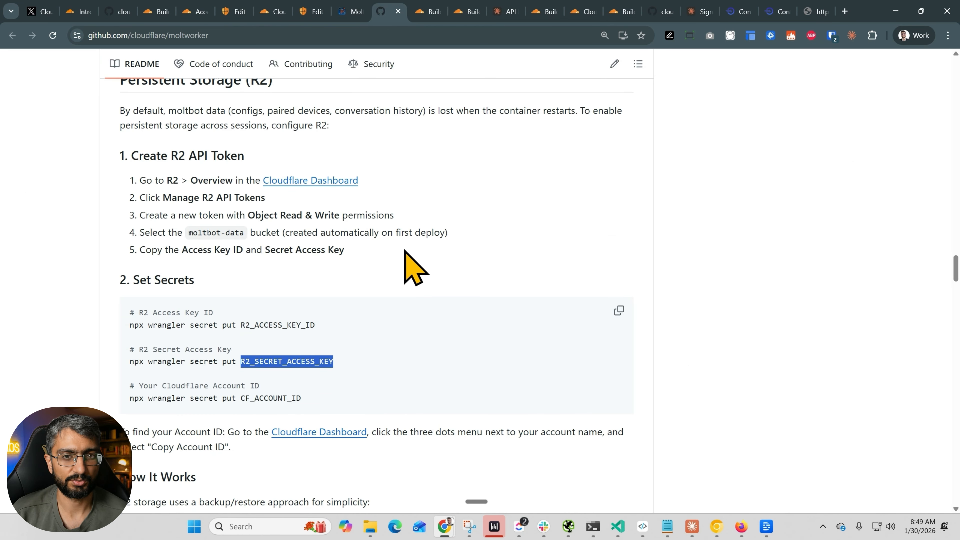
pyautogui.click(429, 11)
pyautogui.click(466, 12)
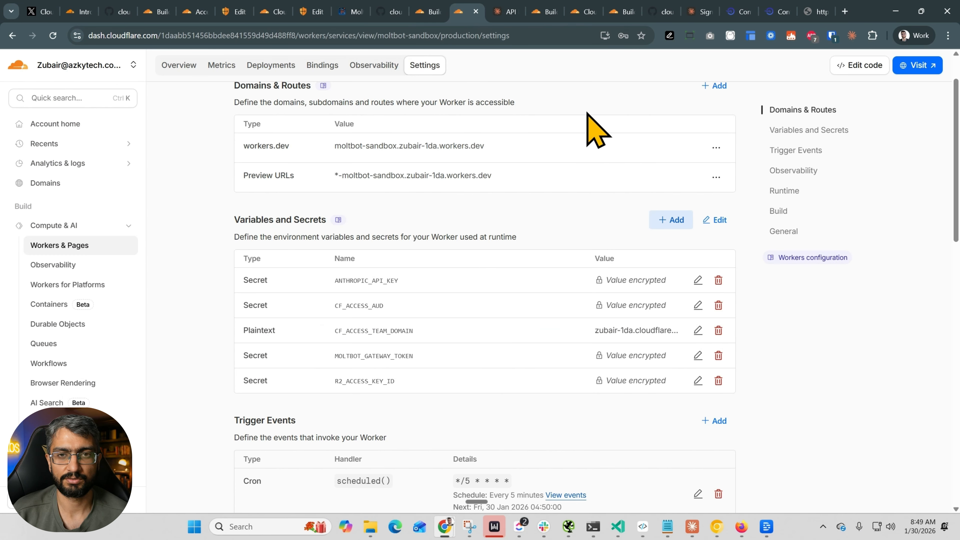
pyautogui.click(675, 220)
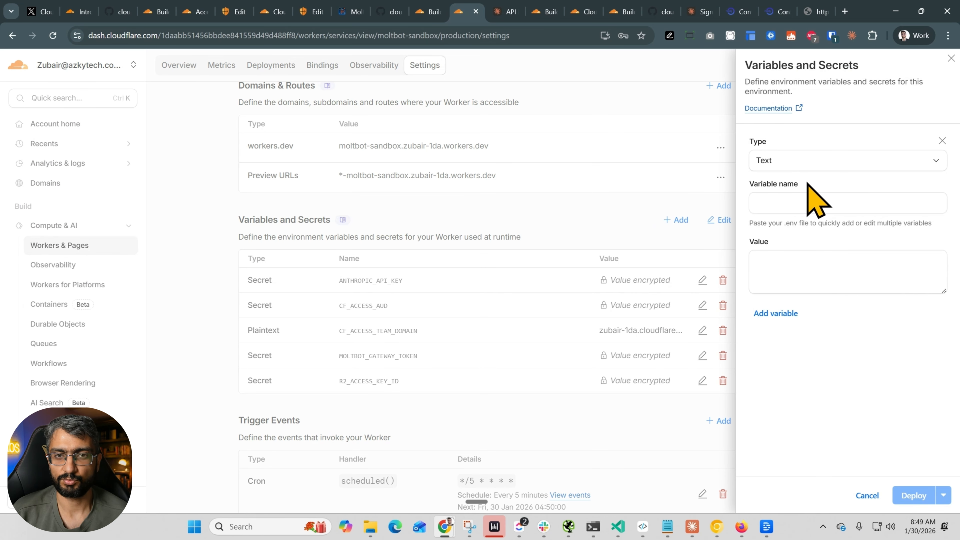
pyautogui.click(809, 167)
pyautogui.click(807, 205)
pyautogui.click(809, 204)
pyautogui.hotkey('ctrl', 'v')
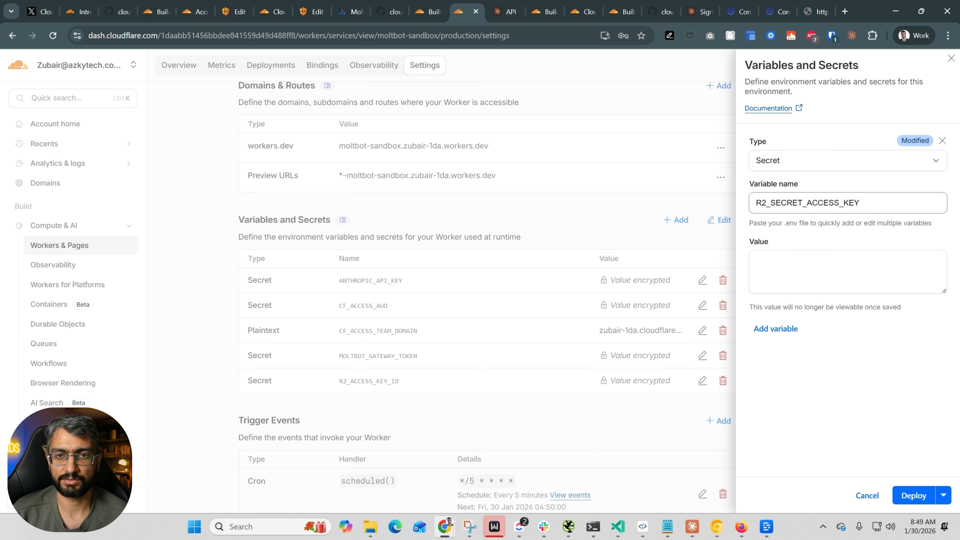
# Paste the saved secret access key as the value of R2_SECRET_ACCESS_KEY and deploy the variable
pyautogui.hotkey('alt', 'Tab')
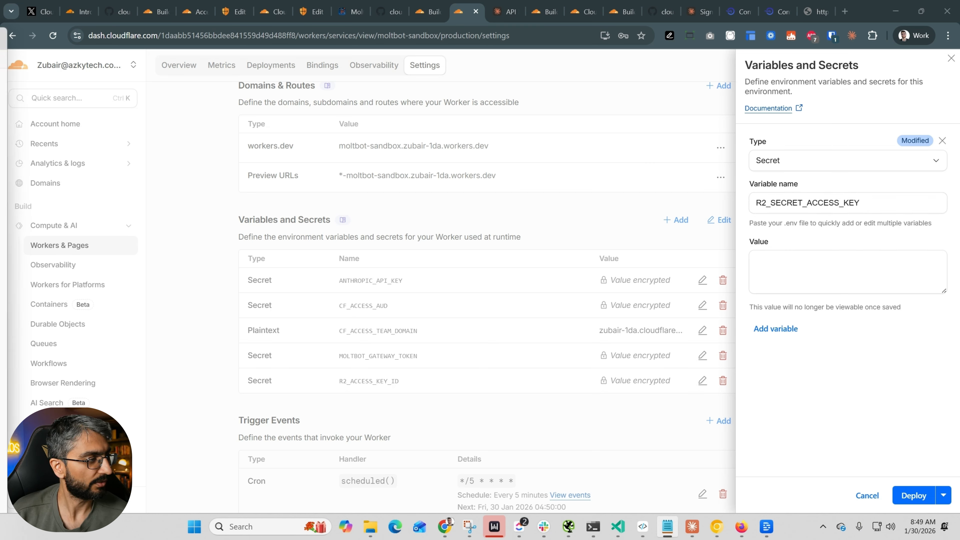
pyautogui.click(821, 265)
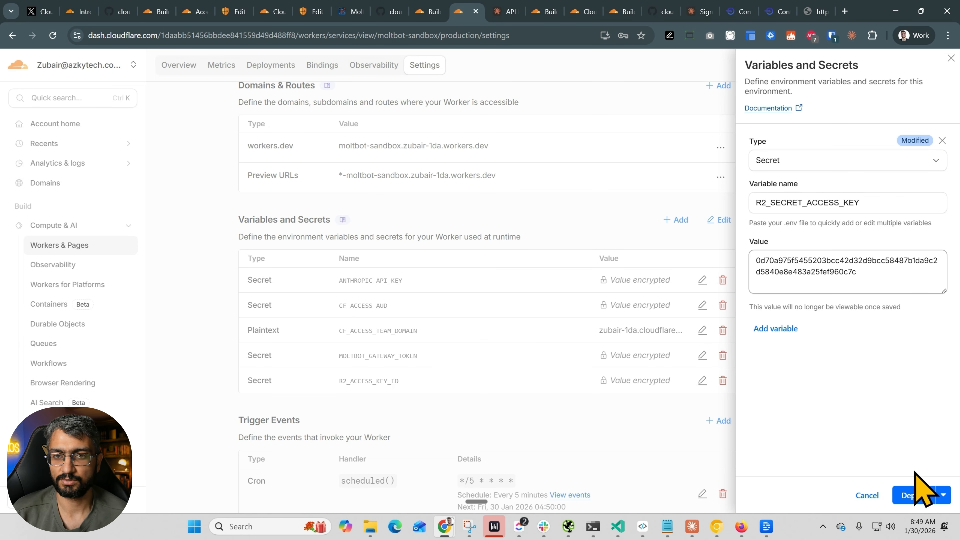
pyautogui.click(944, 496)
pyautogui.click(879, 433)
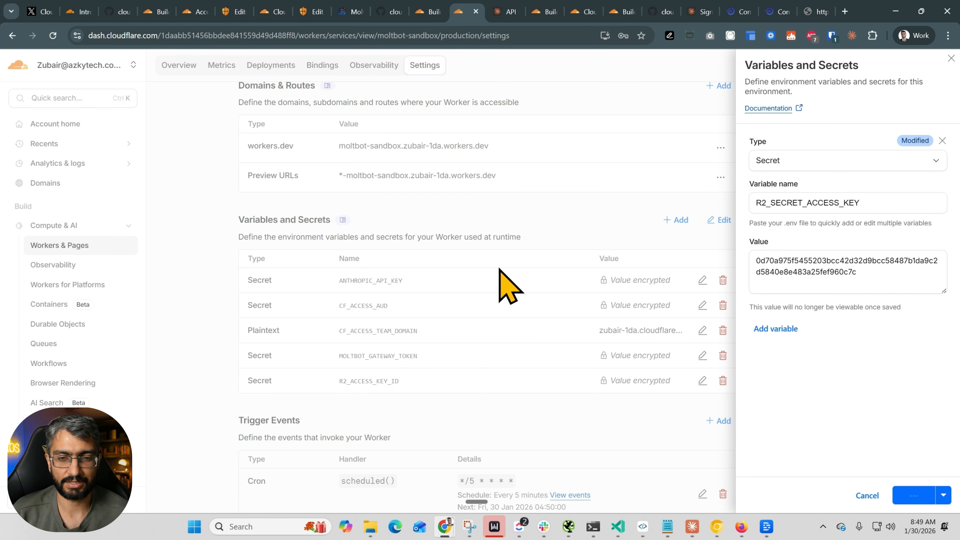
# Copy CF_ACCOUNT_ID from the README, search Google for it, and open Cloudflare's "Find account and zone IDs" docs page
pyautogui.click(419, 11)
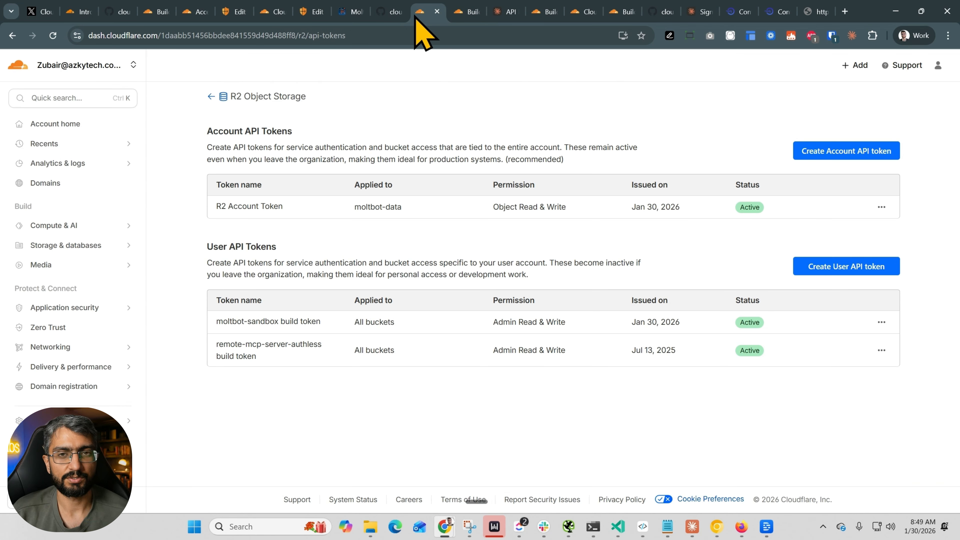
pyautogui.click(383, 12)
pyautogui.doubleClick(294, 398)
pyautogui.hotkey('ctrl', 'c')
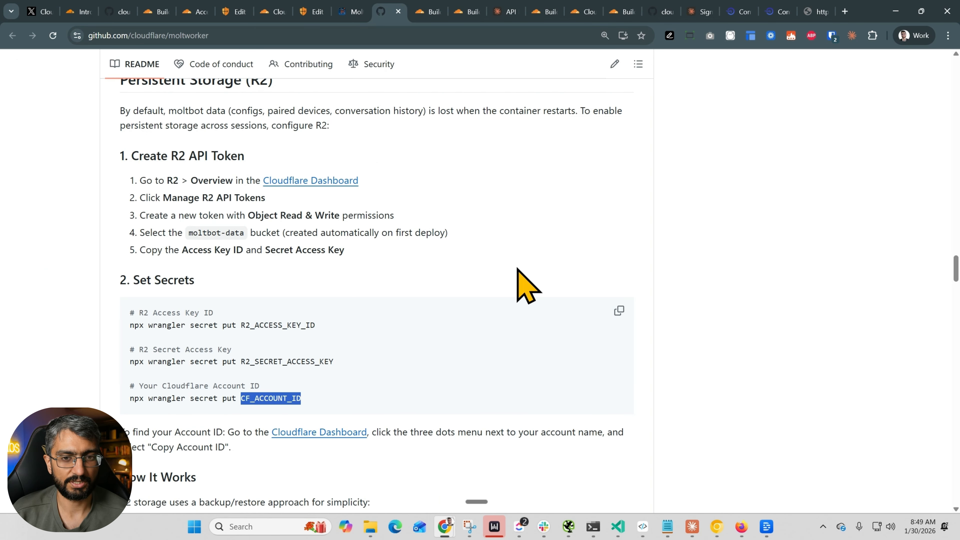
pyautogui.hotkey('ctrl', 't')
pyautogui.hotkey('ctrl', 'v')
pyautogui.press('Return')
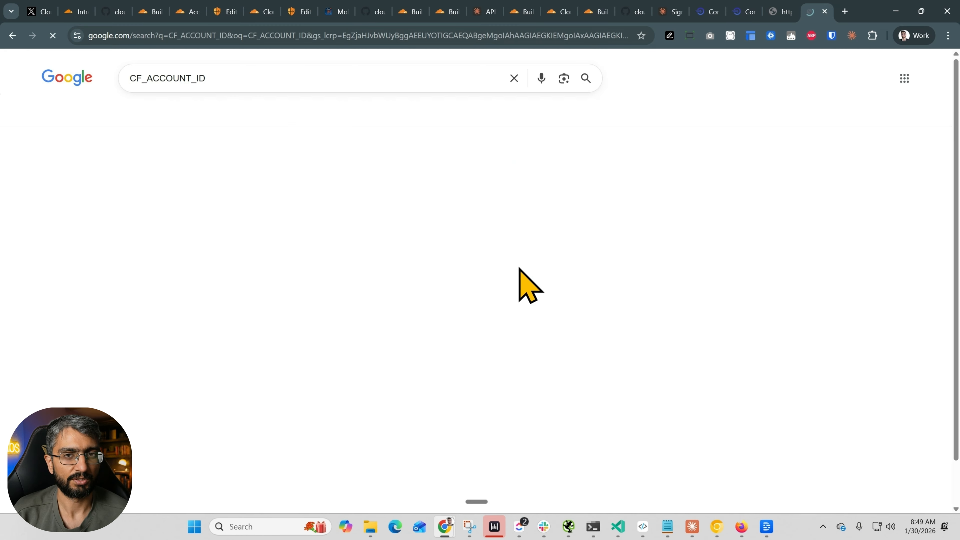
pyautogui.click(237, 176)
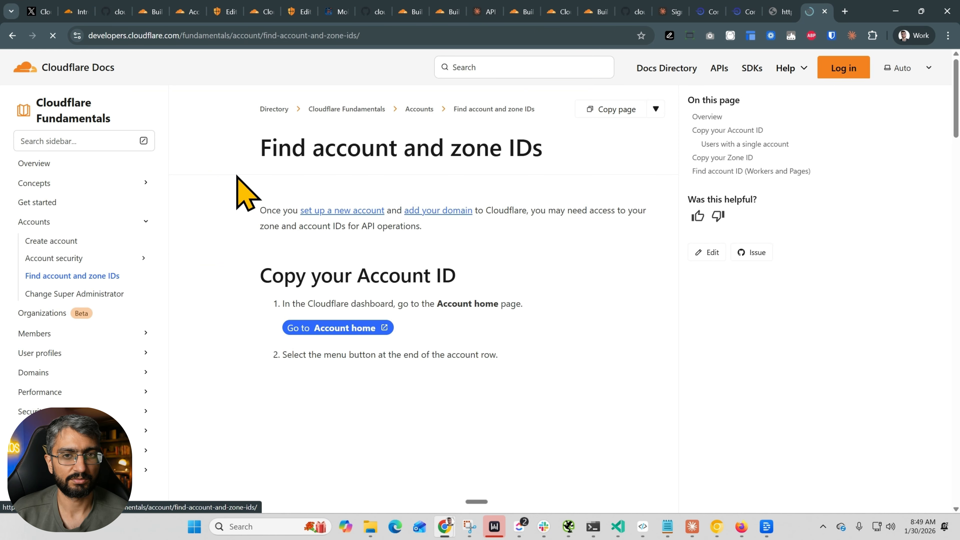
# Follow the docs' account ID instructions to Account home and copy the account ID from the last listed account's options
pyautogui.scroll(-6, 340, 280)
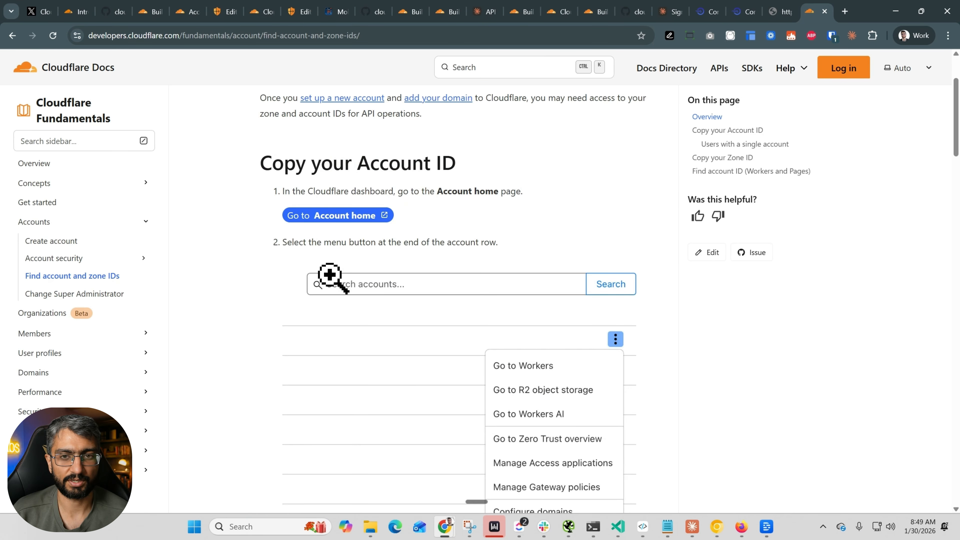
pyautogui.scroll(-4, 568, 286)
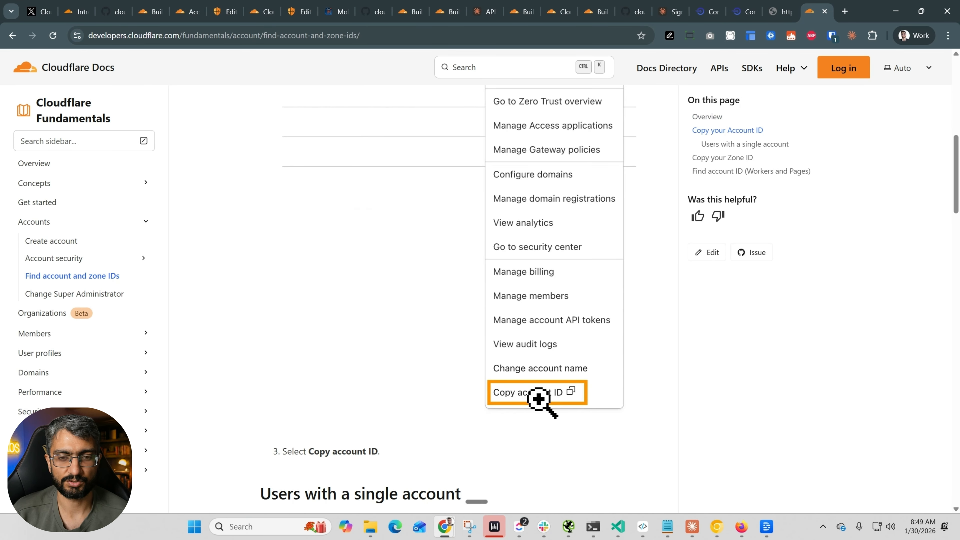
pyautogui.scroll(9, 538, 399)
pyautogui.scroll(-9, 596, 318)
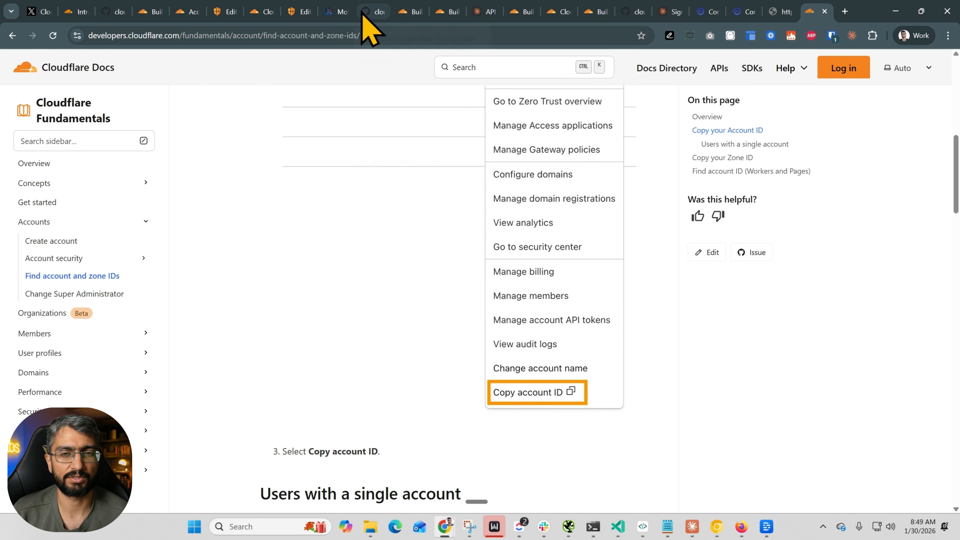
pyautogui.scroll(7, 321, 230)
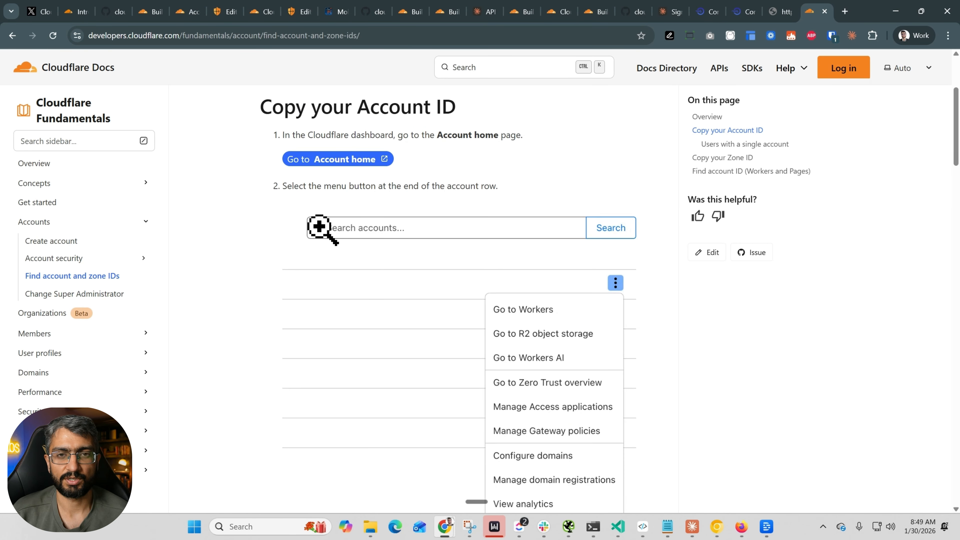
pyautogui.click(351, 159)
pyautogui.click(888, 343)
pyautogui.scroll(-5, 870, 378)
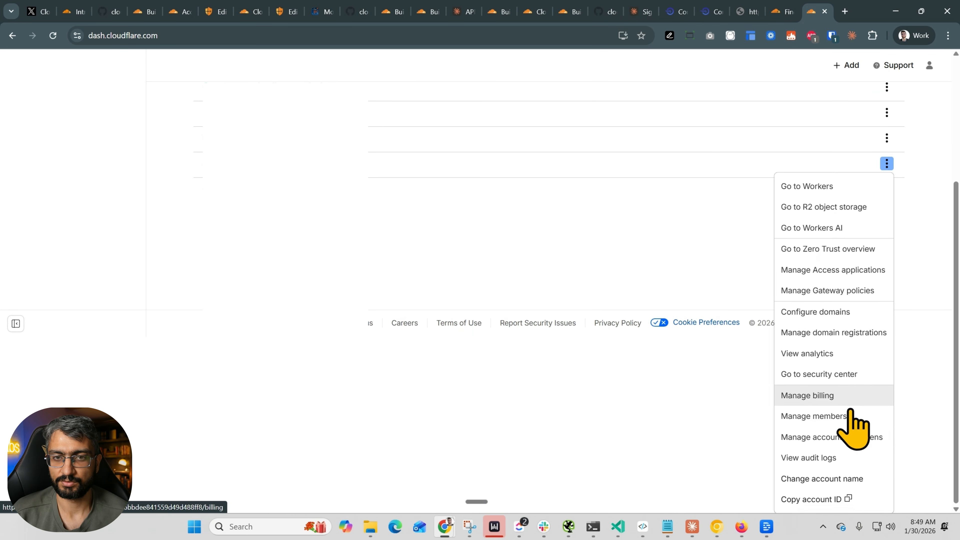
pyautogui.scroll(4, 397, 155)
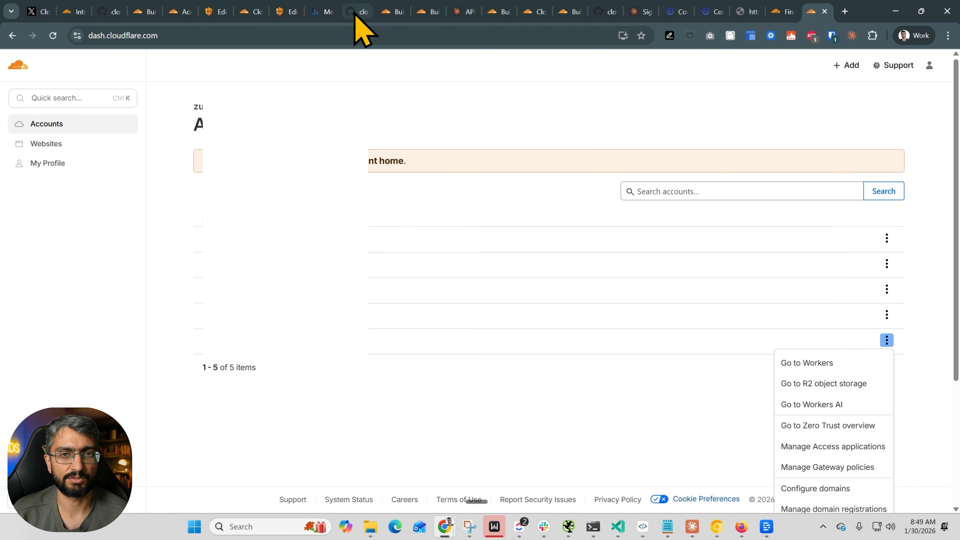
# Add a new Secret variable to moltbot-sandbox with the copied Cloudflare account ID as its value
pyautogui.click(423, 12)
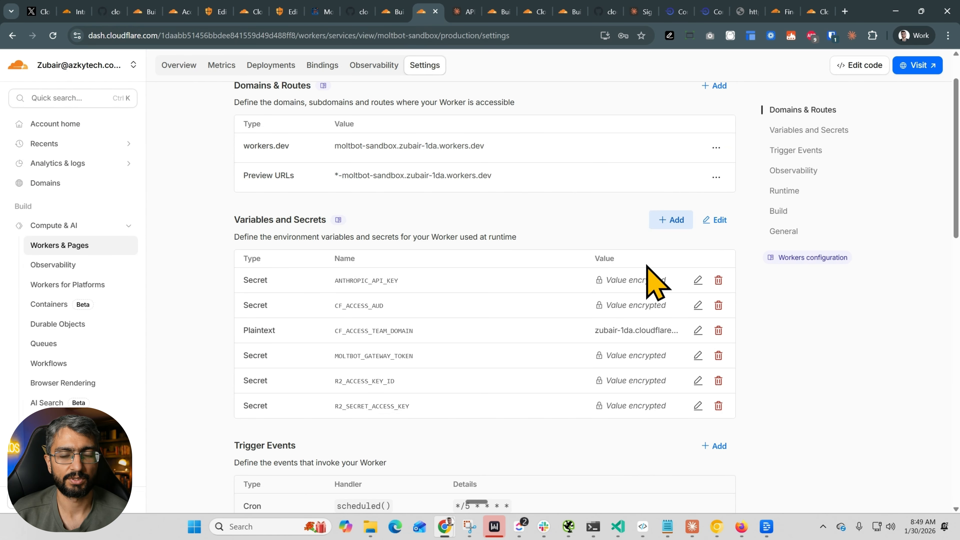
pyautogui.click(675, 222)
pyautogui.click(788, 261)
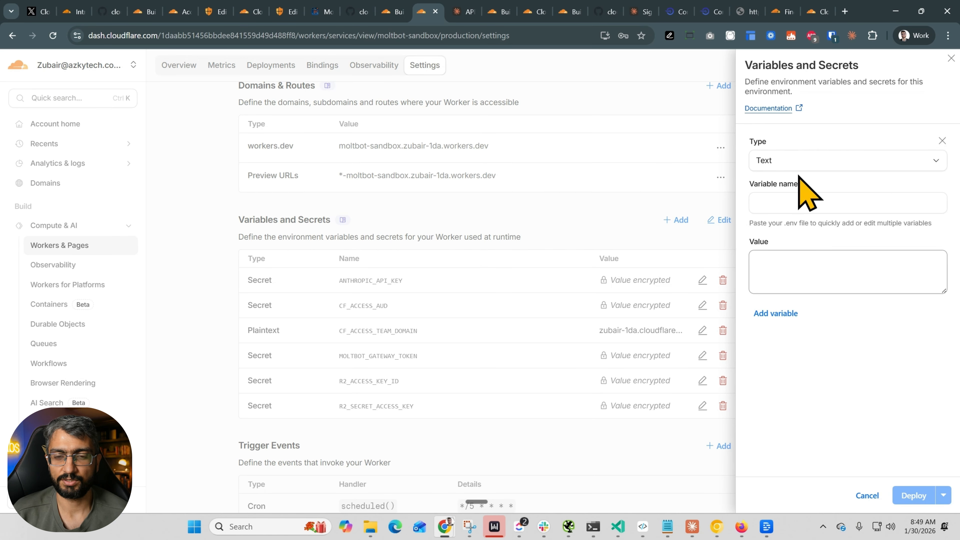
pyautogui.write('1daabb51456bbdee841559d49d488ff8')
pyautogui.click(804, 161)
pyautogui.click(786, 205)
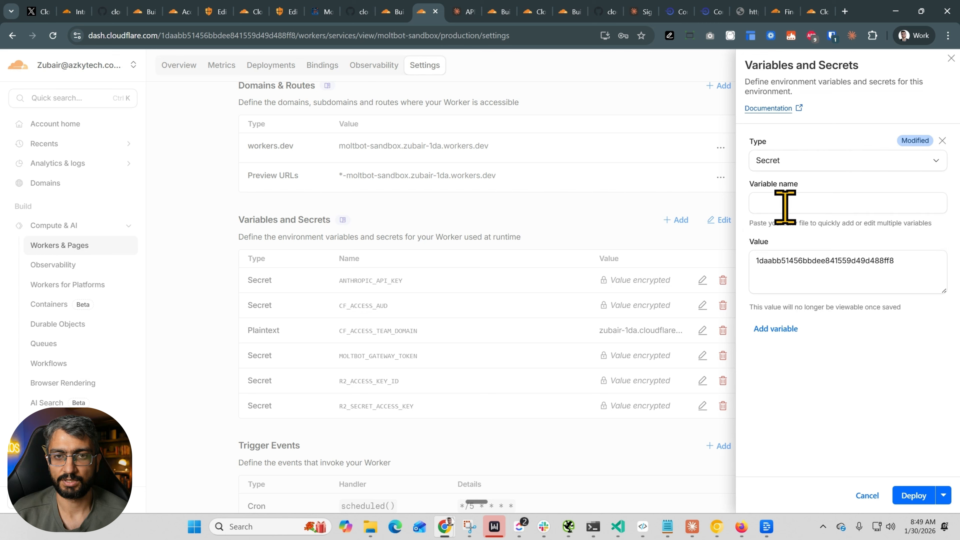
# Copy CF_ACCOUNT_ID from the moltworker README as the new secret's variable name and deploy it
pyautogui.click(808, 204)
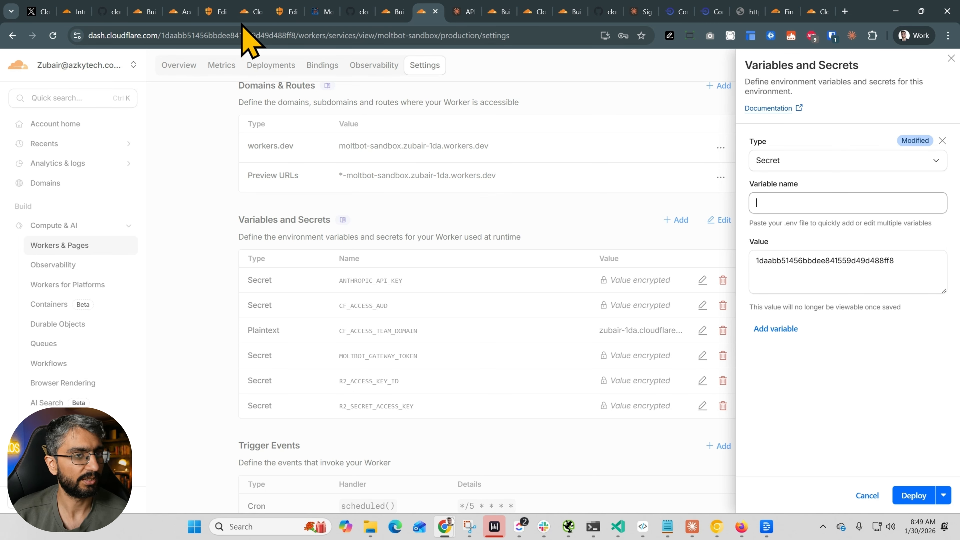
pyautogui.click(355, 12)
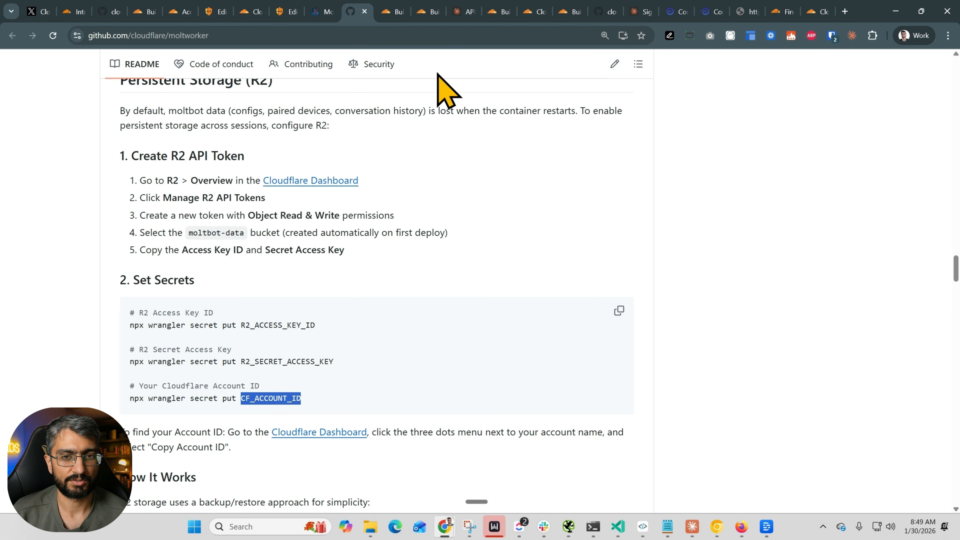
pyautogui.click(395, 12)
pyautogui.click(426, 11)
pyautogui.hotkey('ctrl', 'v')
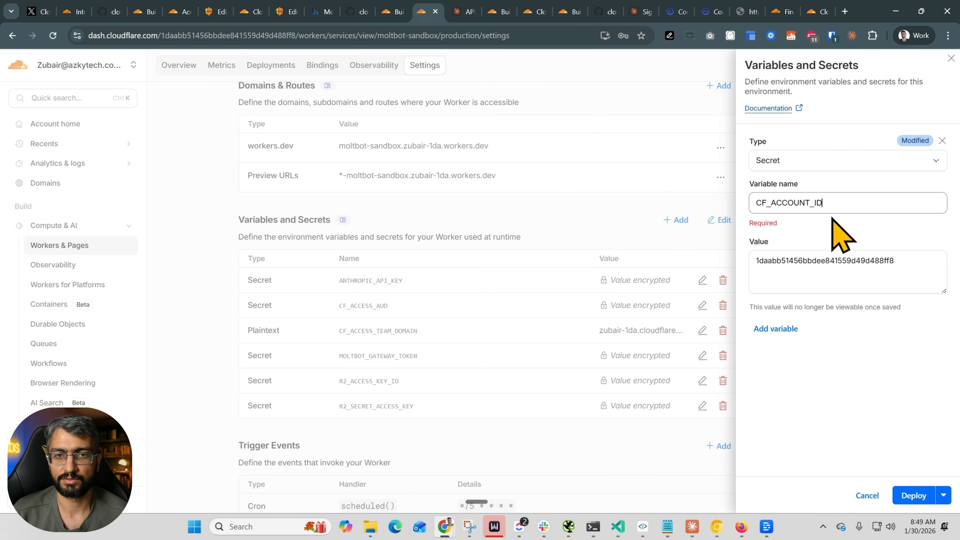
pyautogui.click(919, 497)
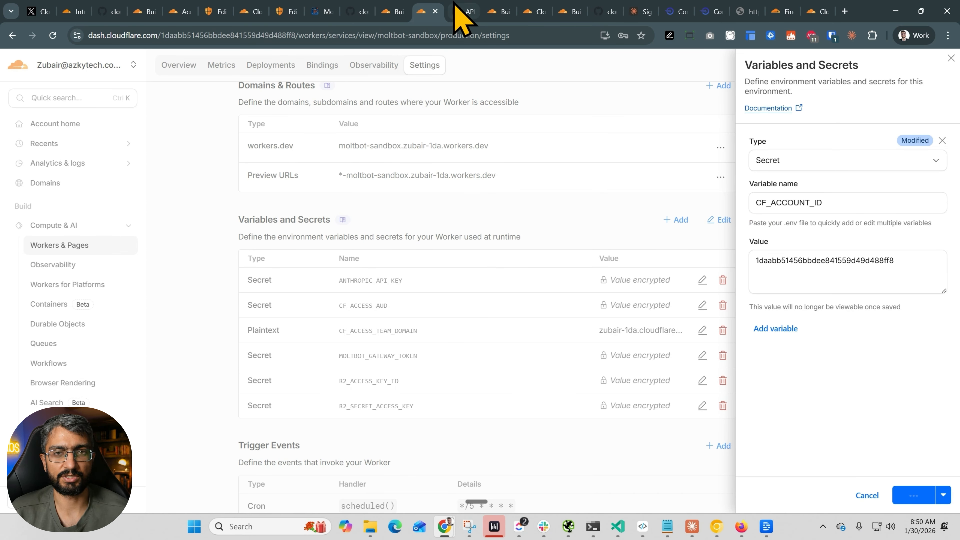
# Check the R2 storage notice and the list of missing credentials on the Moltbot Admin page
pyautogui.click(321, 11)
pyautogui.click(424, 151)
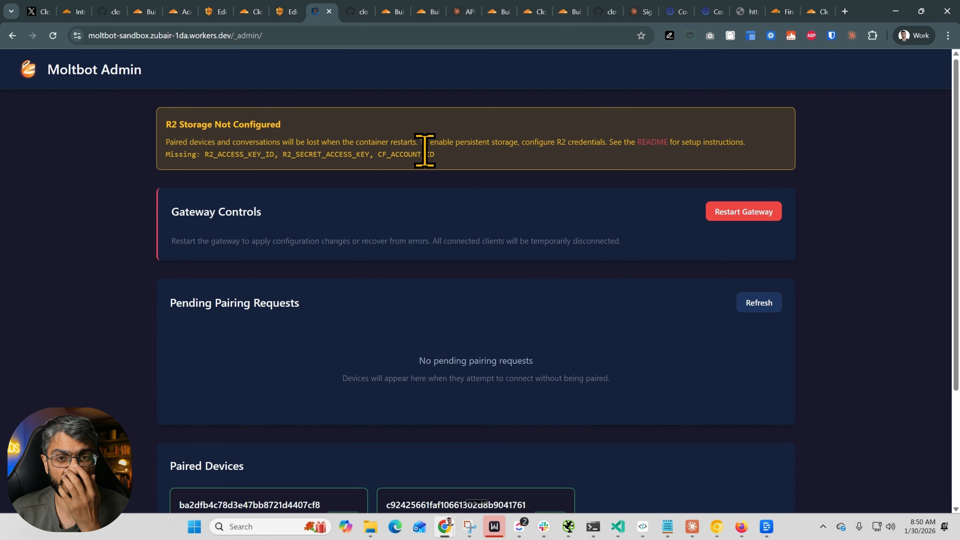
pyautogui.scroll(-4, 423, 151)
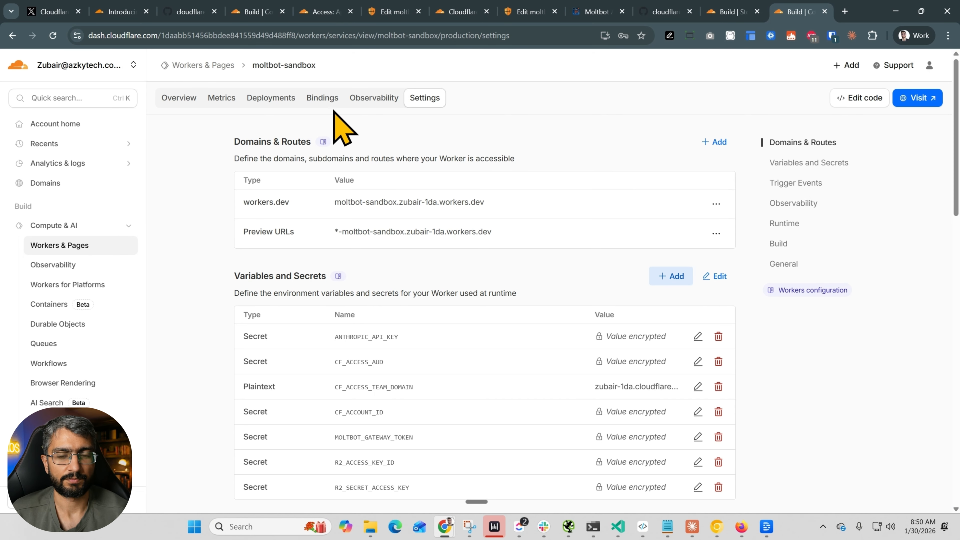
# Open the deployed workers.dev site from the moltbot-sandbox overview and send "Hello" in the gateway chat
pyautogui.click(178, 99)
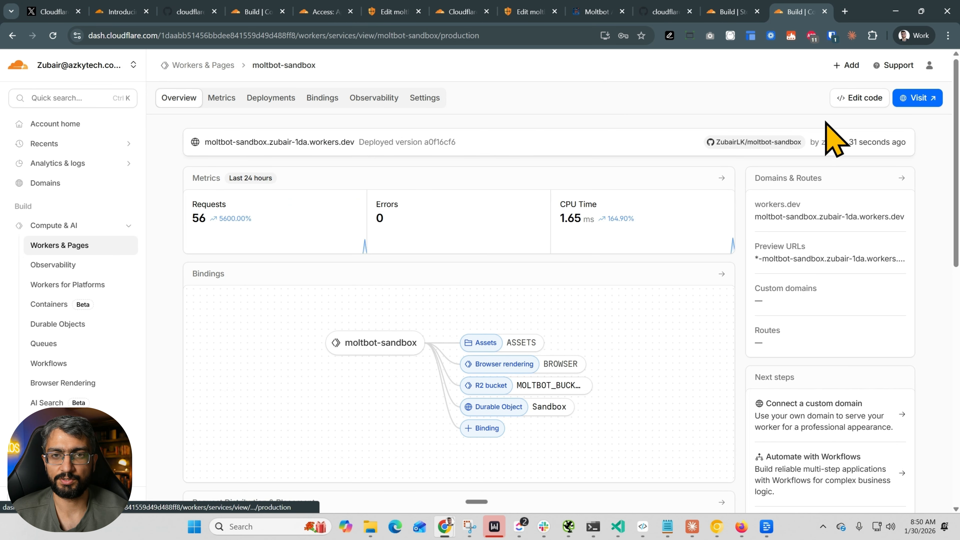
pyautogui.click(314, 142)
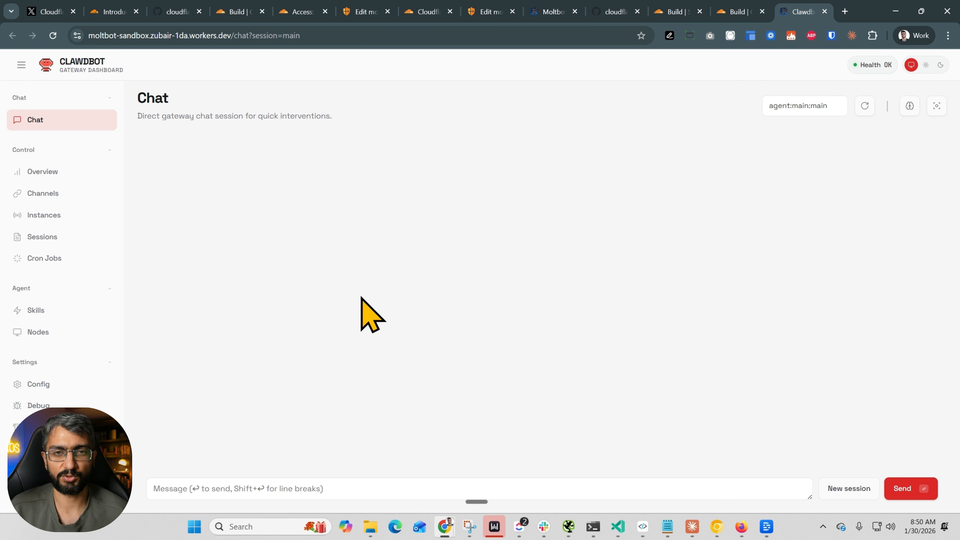
pyautogui.click(204, 490)
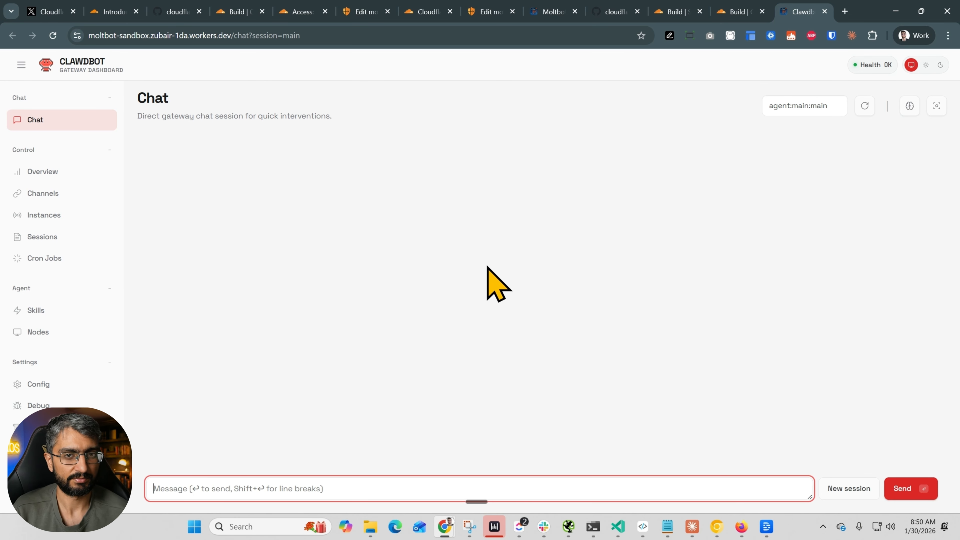
pyautogui.press('Return')
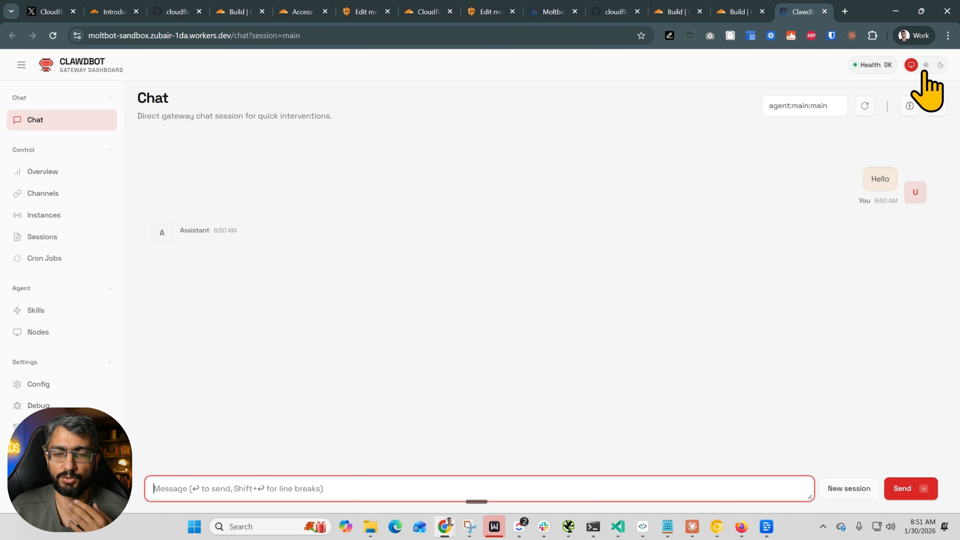
# Try the dark and light themes before restoring the system theme, and collapse and re-expand the sidebar
pyautogui.click(941, 65)
pyautogui.click(926, 65)
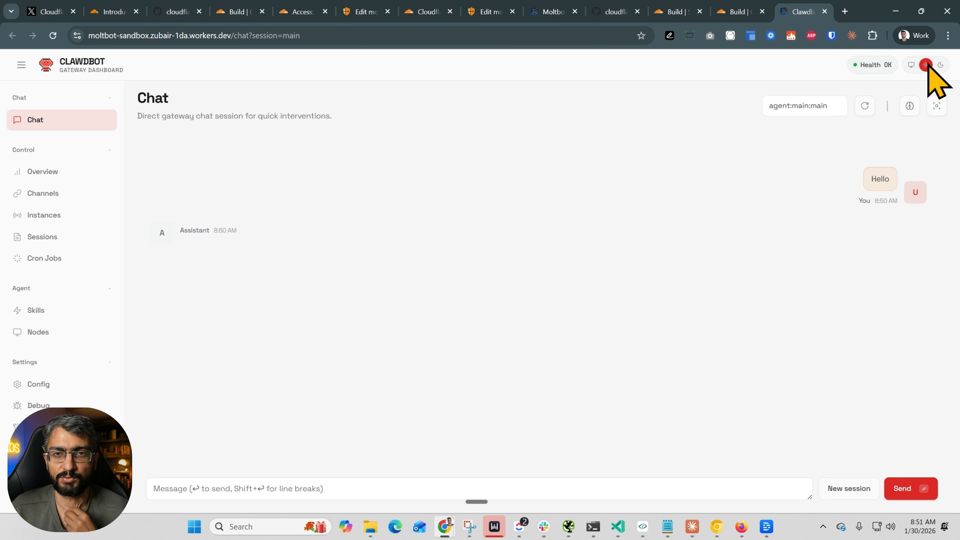
pyautogui.click(912, 65)
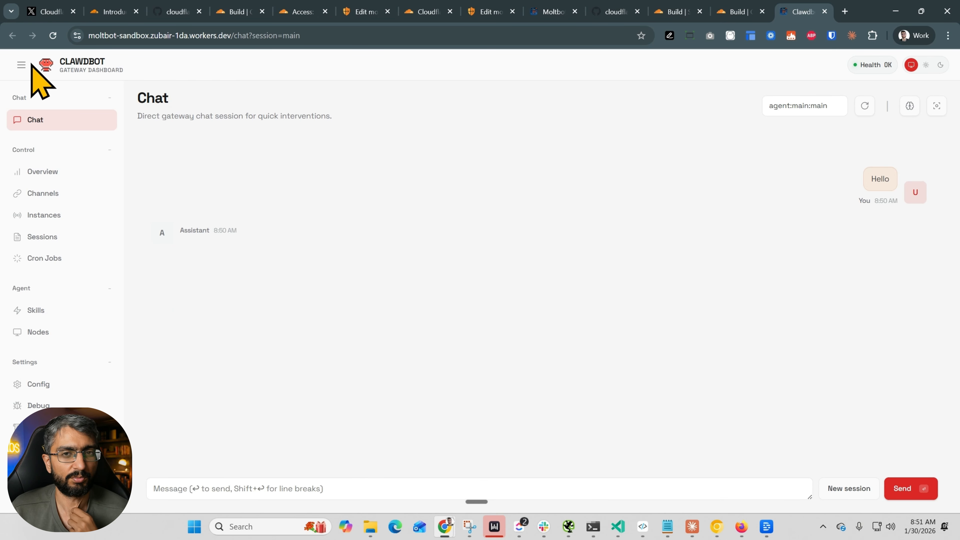
pyautogui.click(22, 65)
pyautogui.click(22, 65)
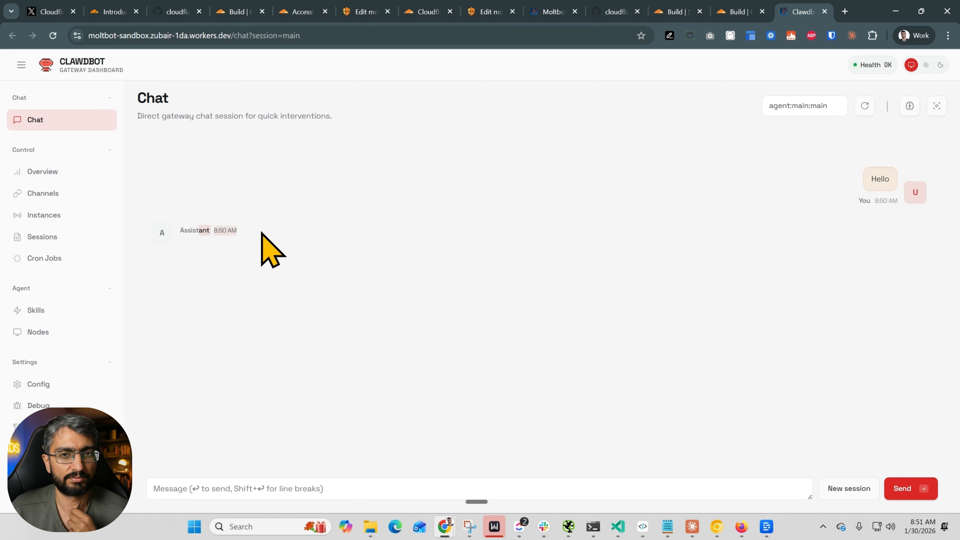
# Send "?" as a follow-up chat message and inspect the assistant's reply area
pyautogui.click(305, 486)
pyautogui.write('?')
pyautogui.press('Return')
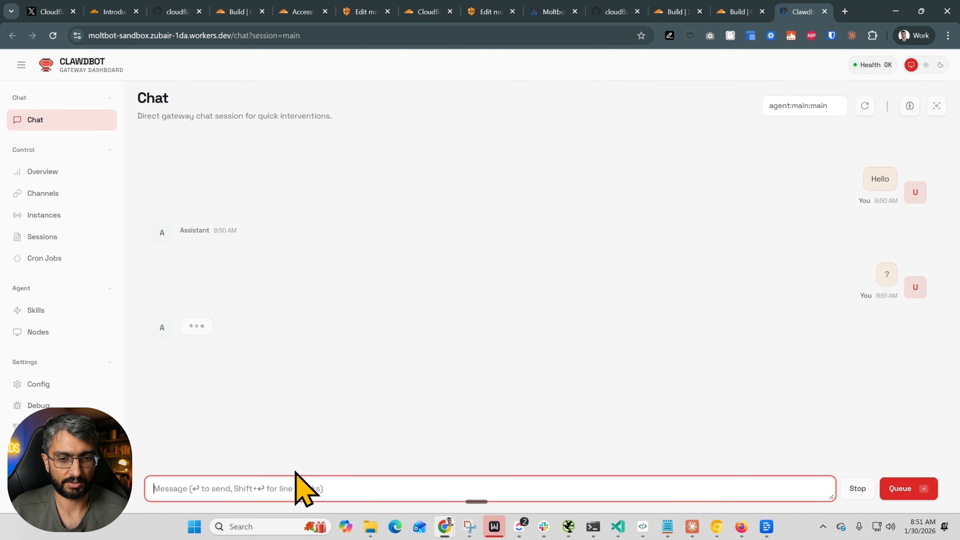
pyautogui.moveTo(154, 291); pyautogui.dragTo(232, 404)
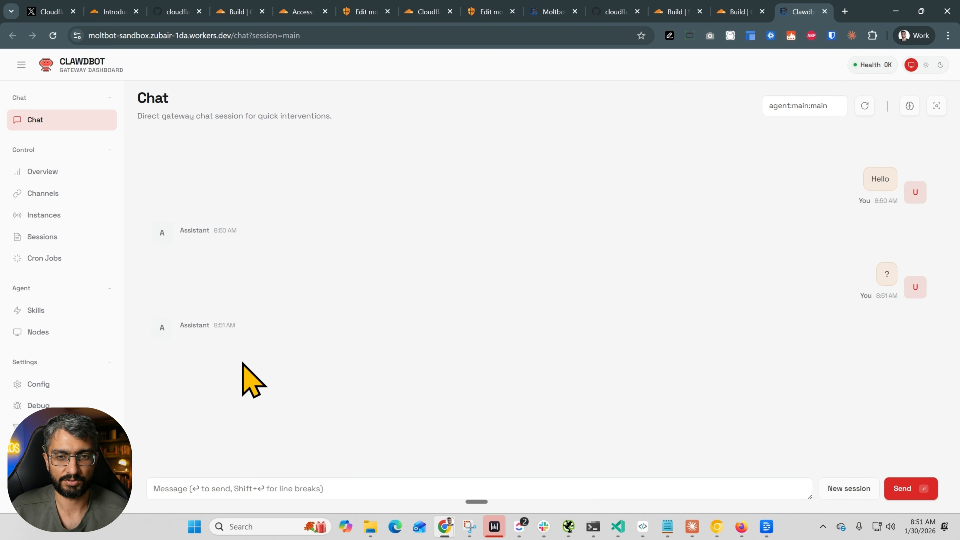
# Look through the gateway's Overview, Channels, Skills and Nodes pages
pyautogui.click(43, 172)
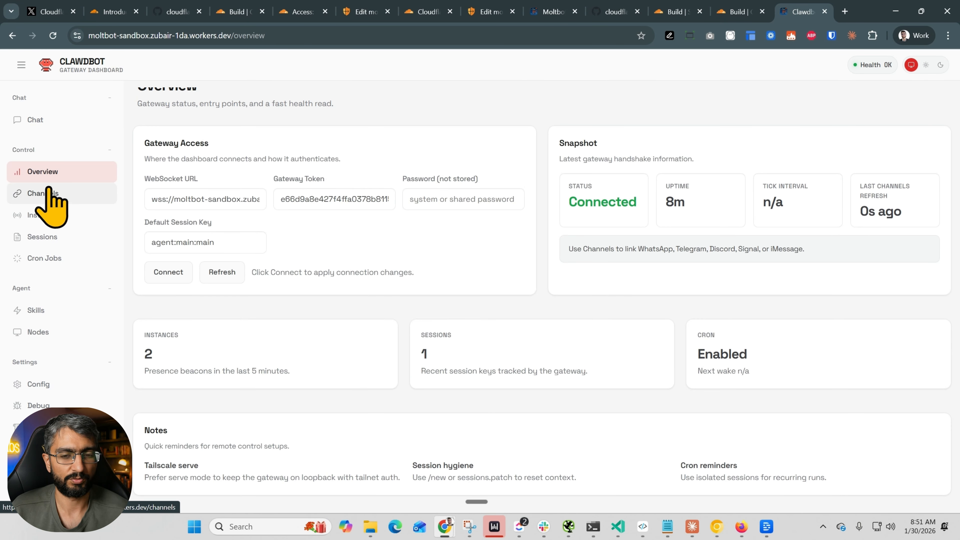
pyautogui.click(36, 193)
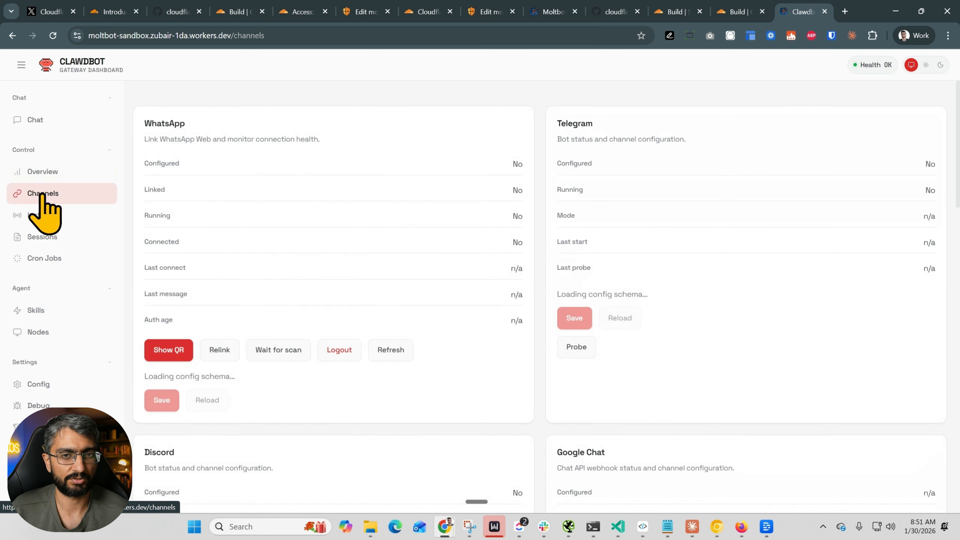
pyautogui.click(53, 310)
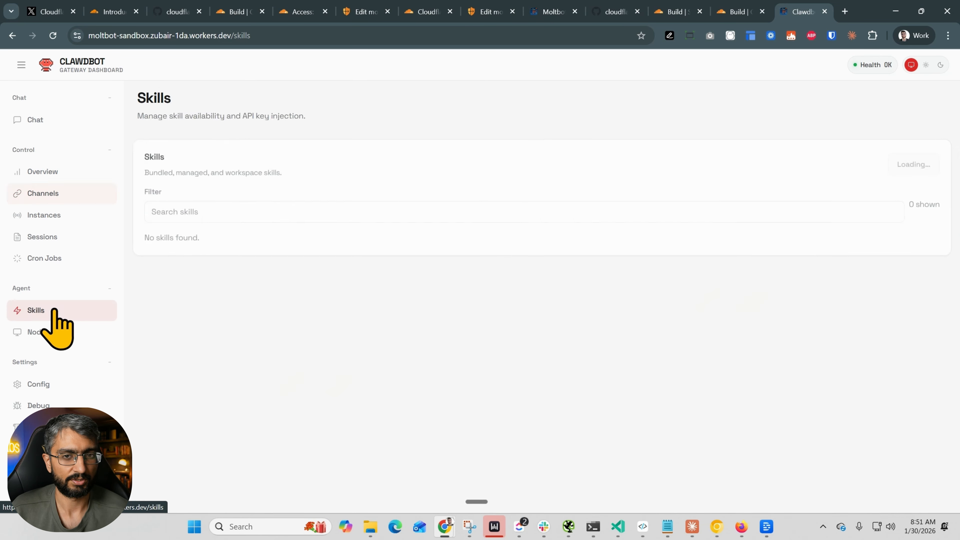
pyautogui.click(58, 332)
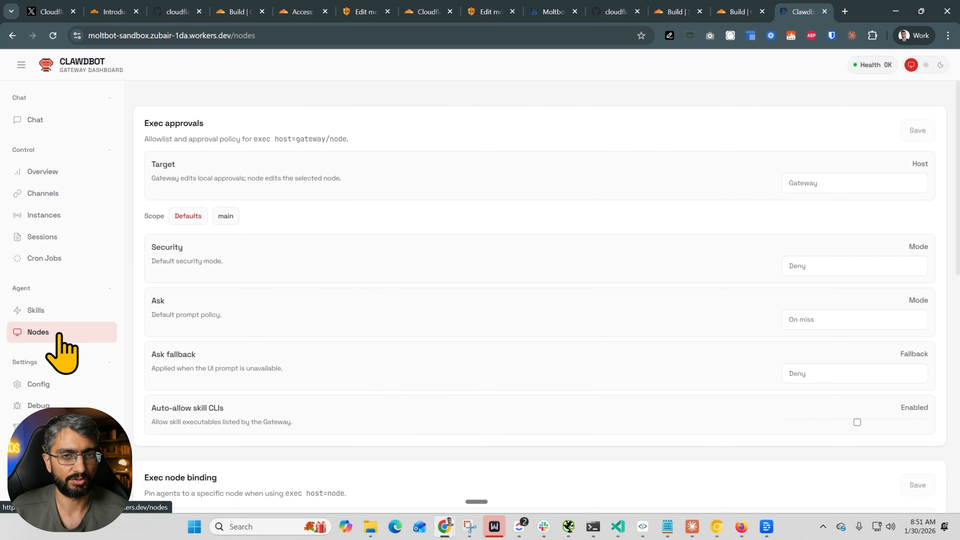
# Refresh the Debug snapshots and examine the gateway's health, agent and chat events
pyautogui.click(37, 405)
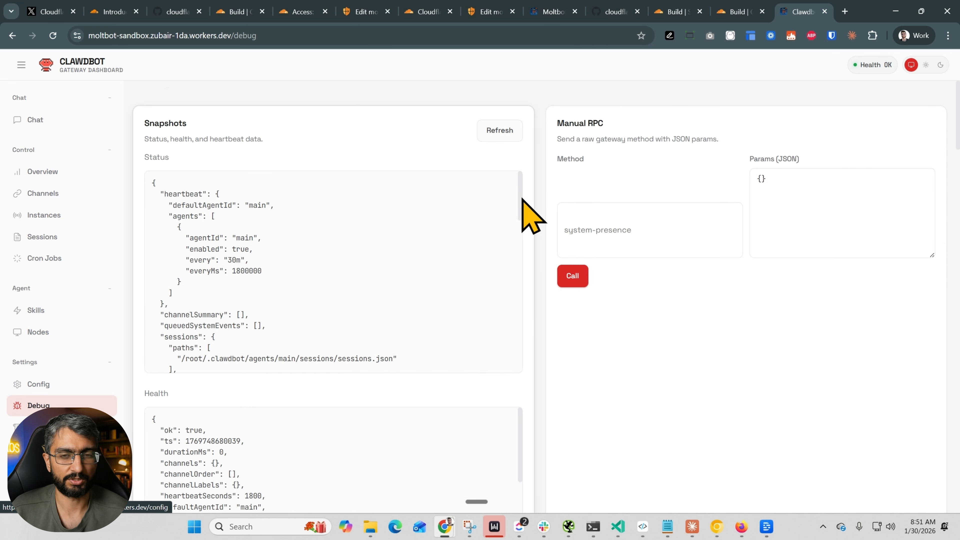
pyautogui.click(499, 130)
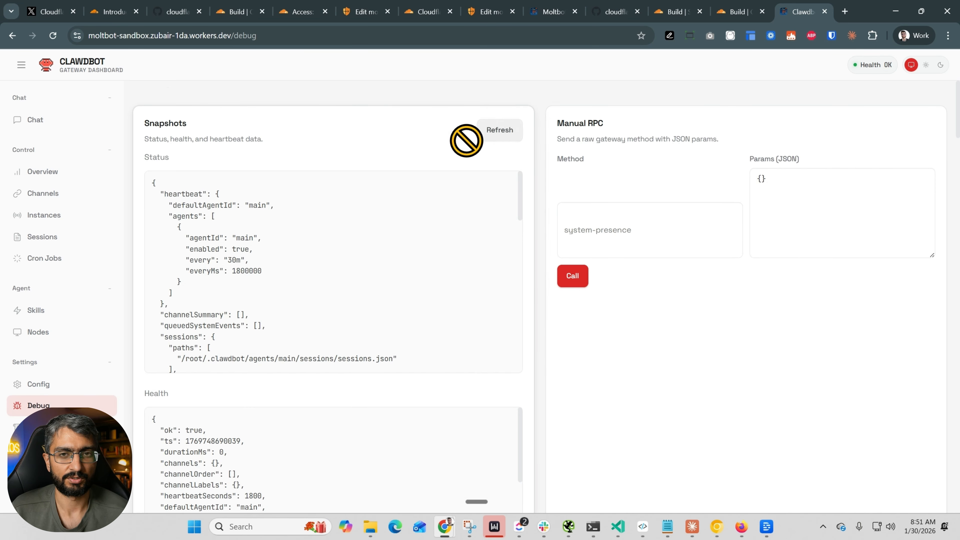
pyautogui.scroll(-6, 366, 305)
pyautogui.scroll(-15, 358, 289)
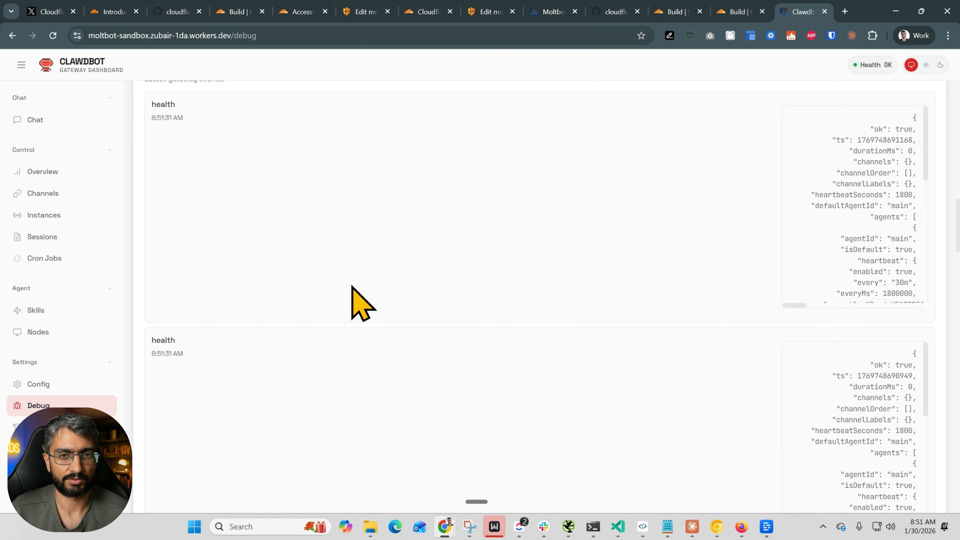
pyautogui.scroll(-20, 352, 287)
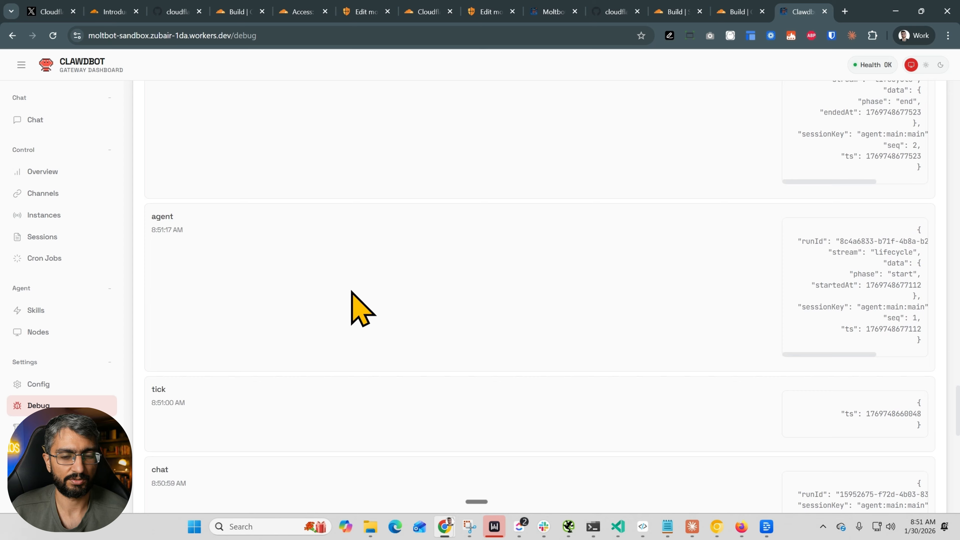
# Examine the gateway file logs around the last agent run and return to the chat
pyautogui.click(36, 427)
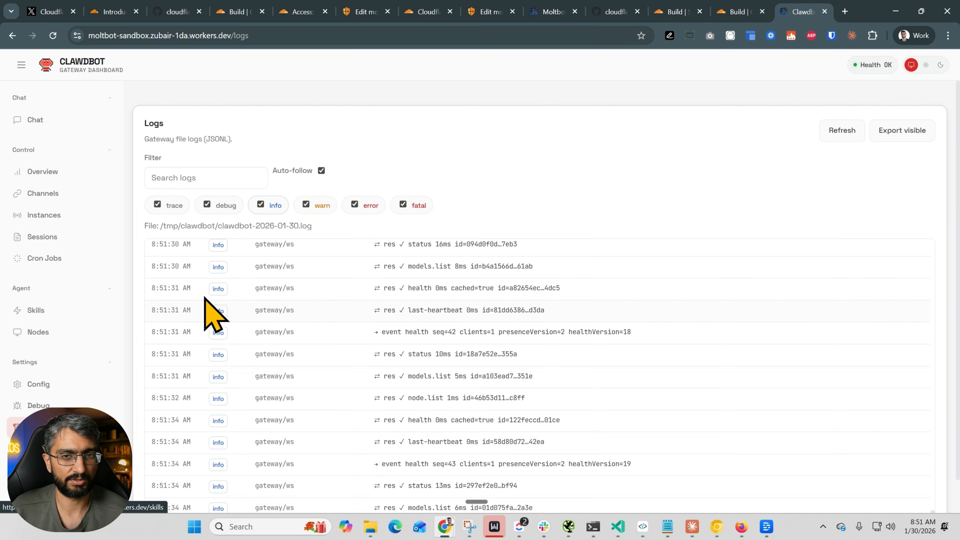
pyautogui.scroll(8, 397, 302)
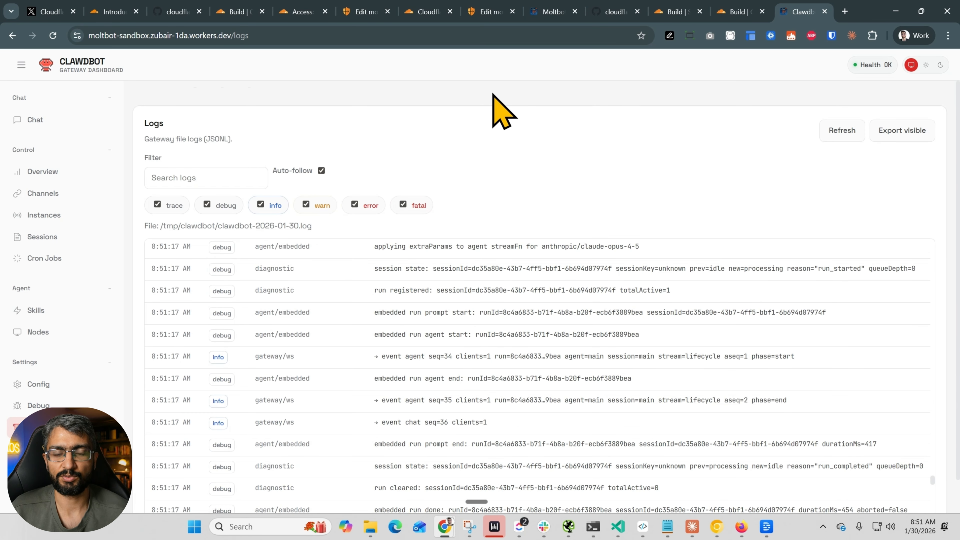
pyautogui.click(35, 120)
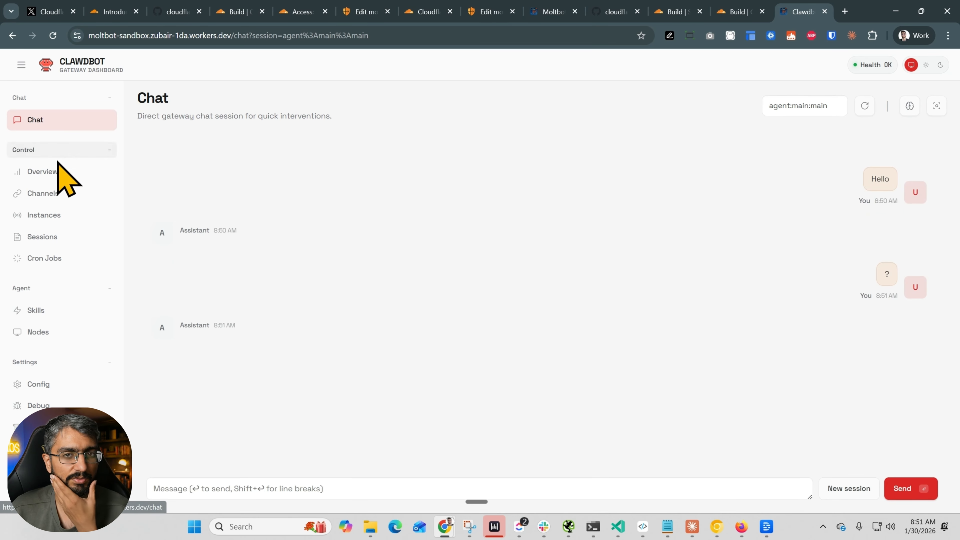
# Check the moltbot-sandbox Worker's Observability events in the Cloudflare dashboard and refresh the event list
pyautogui.click(741, 11)
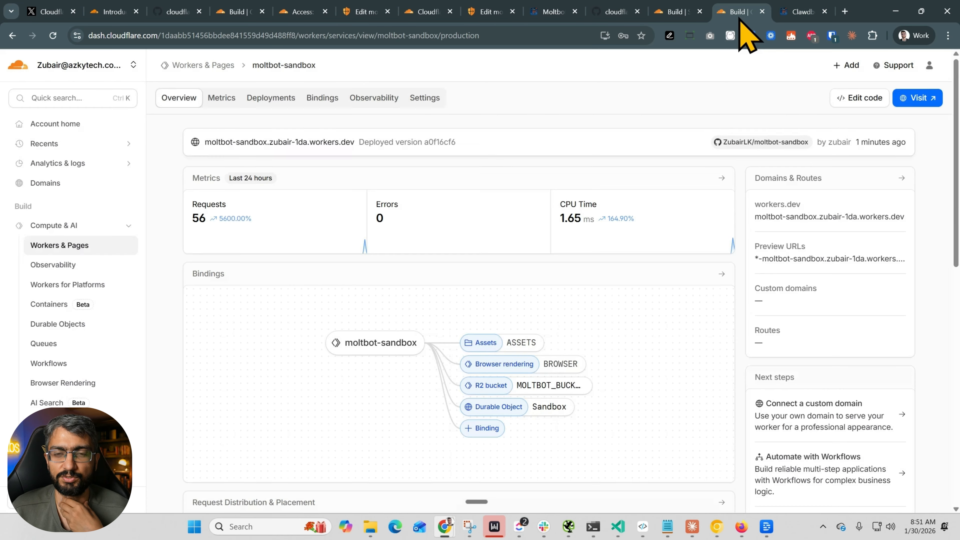
pyautogui.click(374, 99)
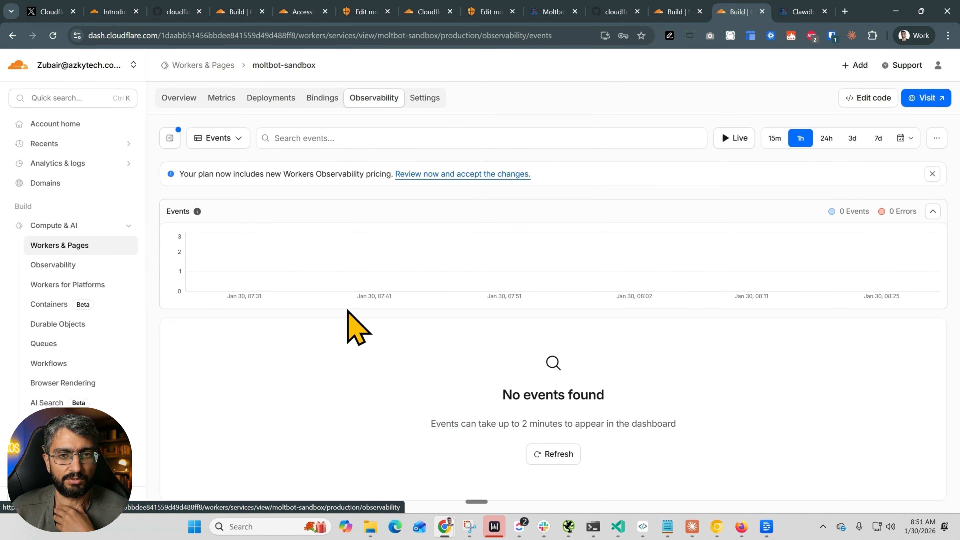
pyautogui.click(565, 453)
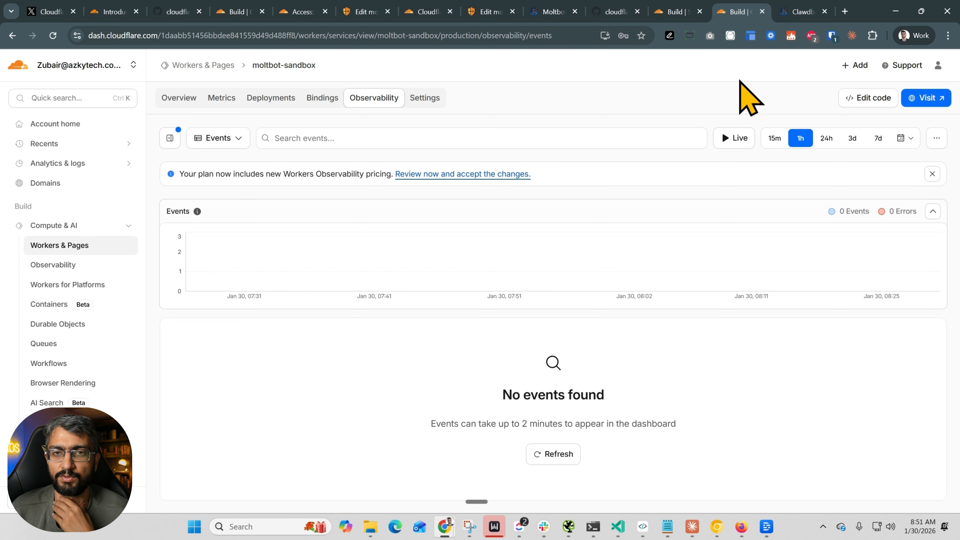
# Start a new session in the Clawdbot gateway chat and send the message "hi"
pyautogui.click(791, 14)
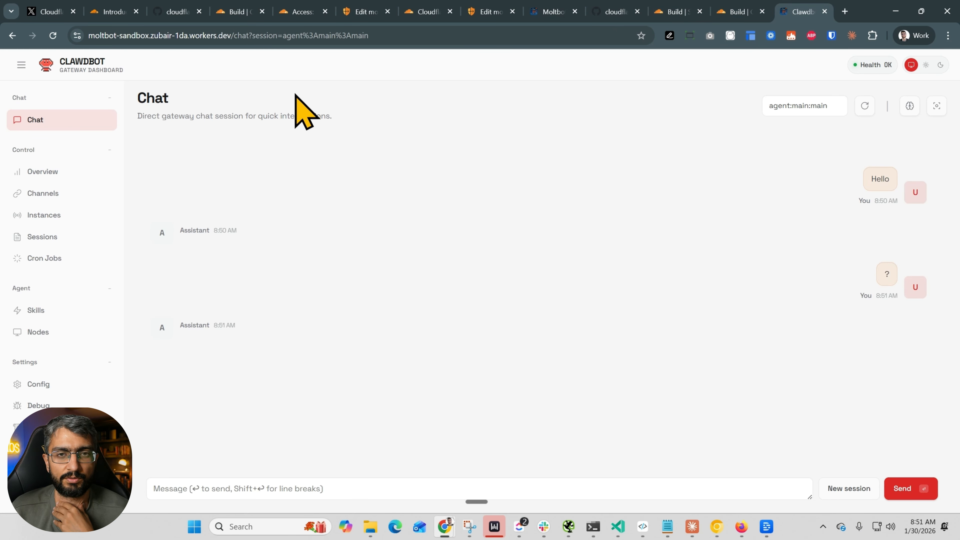
pyautogui.click(864, 489)
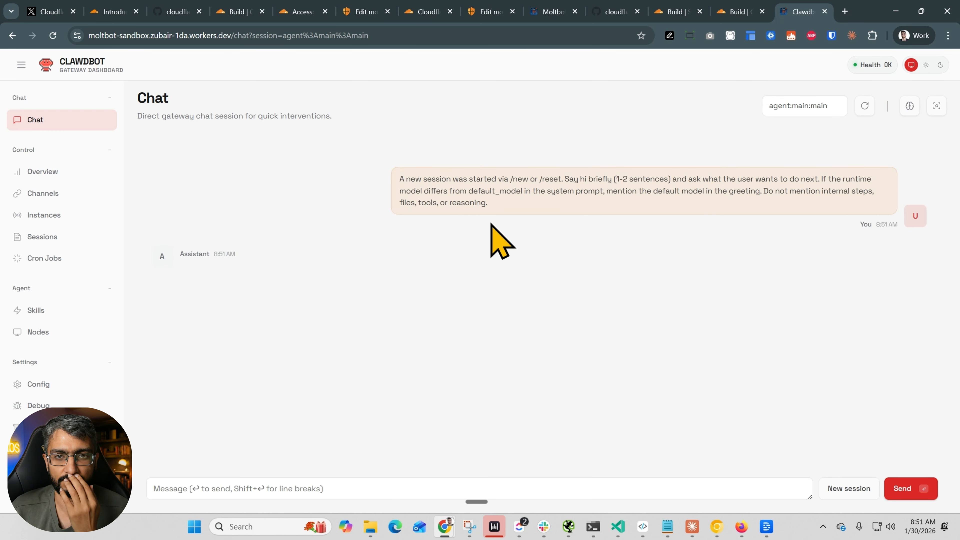
pyautogui.moveTo(464, 178); pyautogui.dragTo(675, 185)
pyautogui.click(589, 179)
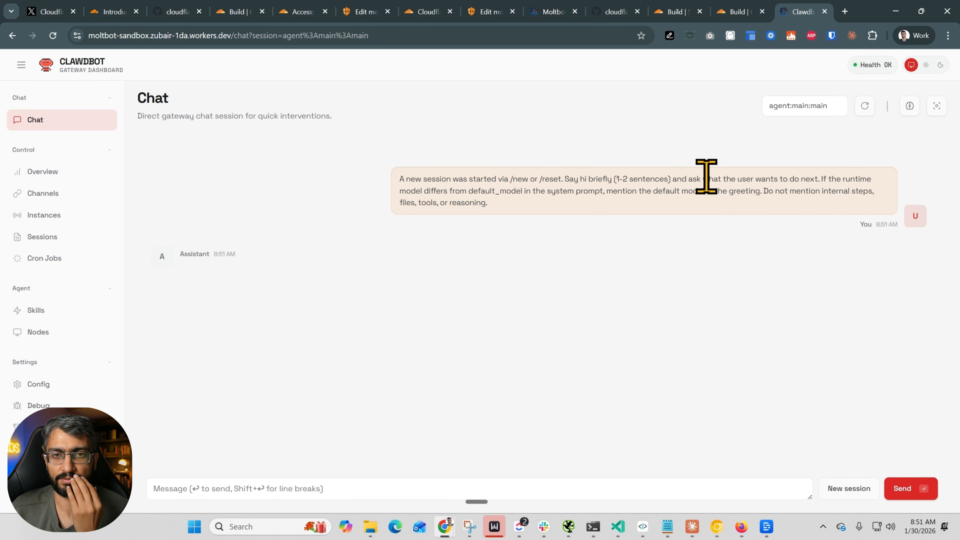
pyautogui.click(244, 488)
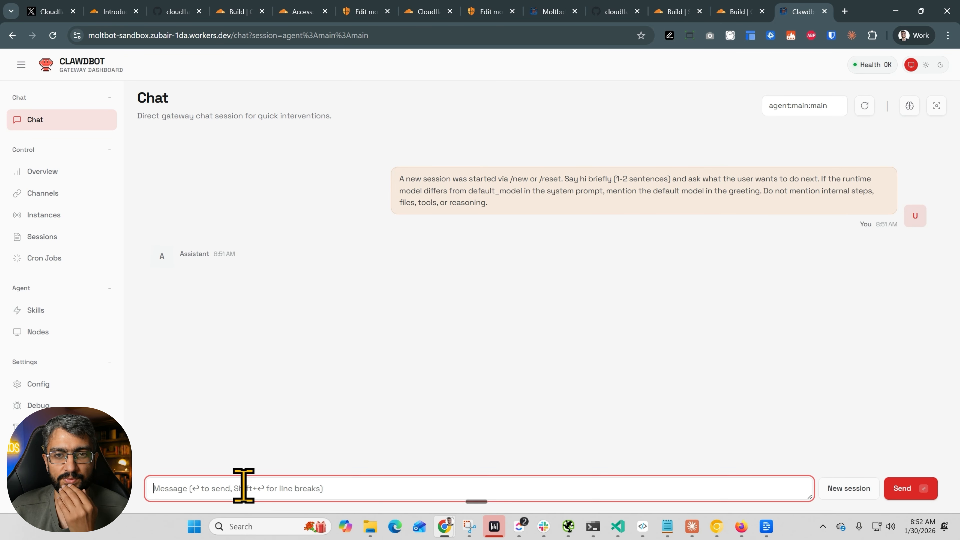
pyautogui.write('hi')
pyautogui.press('Return')
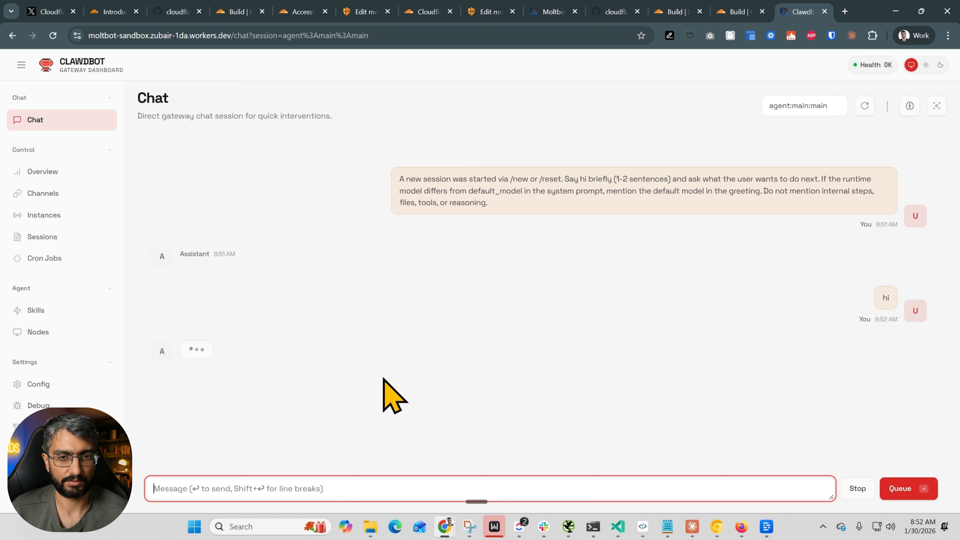
# Inspect the chat page's browser console and consult the Persistent Storage section of the moltworker README on GitHub
pyautogui.hotkey('ctrl', 'shift', 'i')
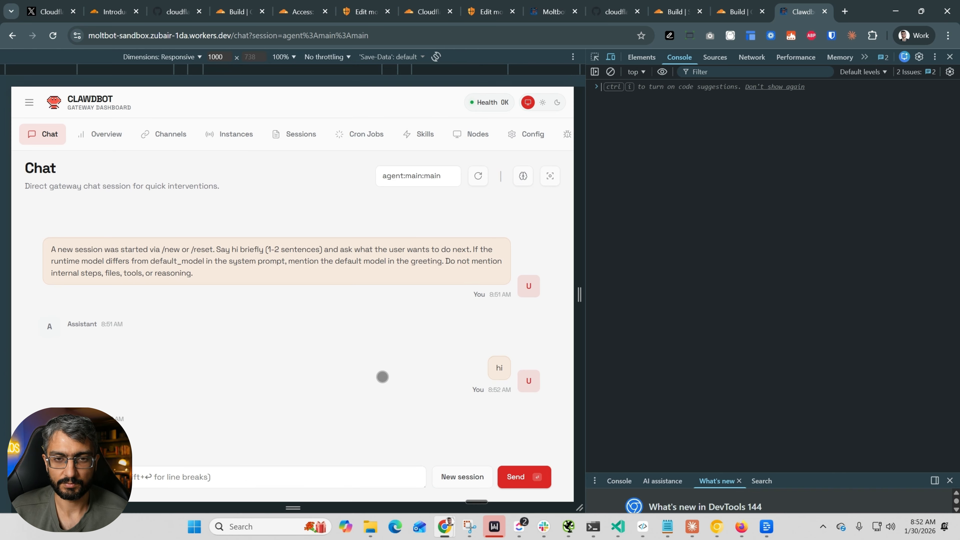
pyautogui.click(654, 61)
pyautogui.click(680, 62)
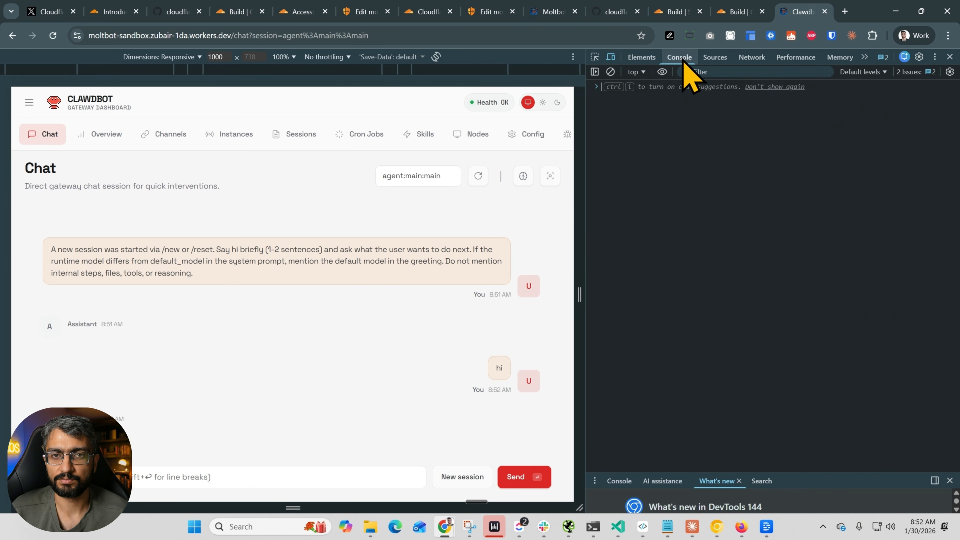
pyautogui.hotkey('ctrl', 'shift', 'i')
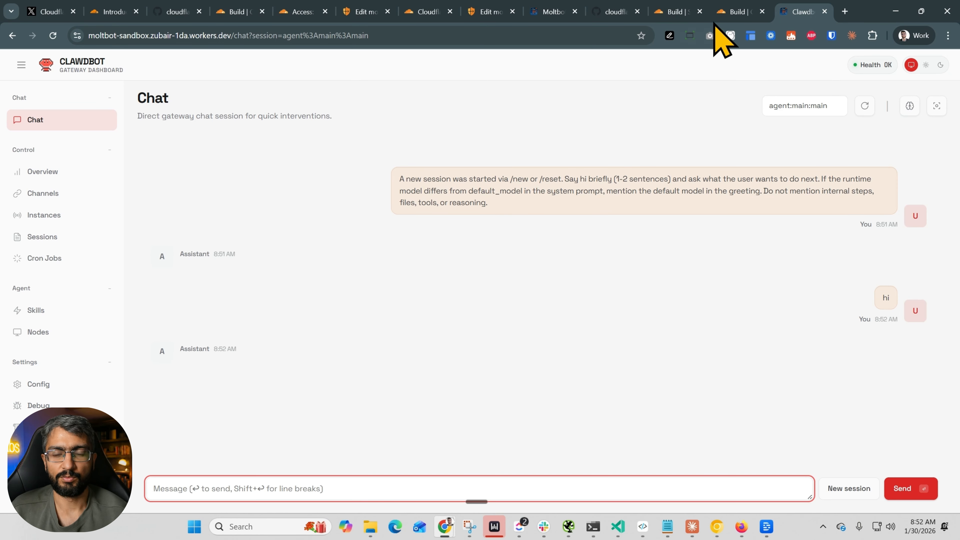
pyautogui.click(596, 17)
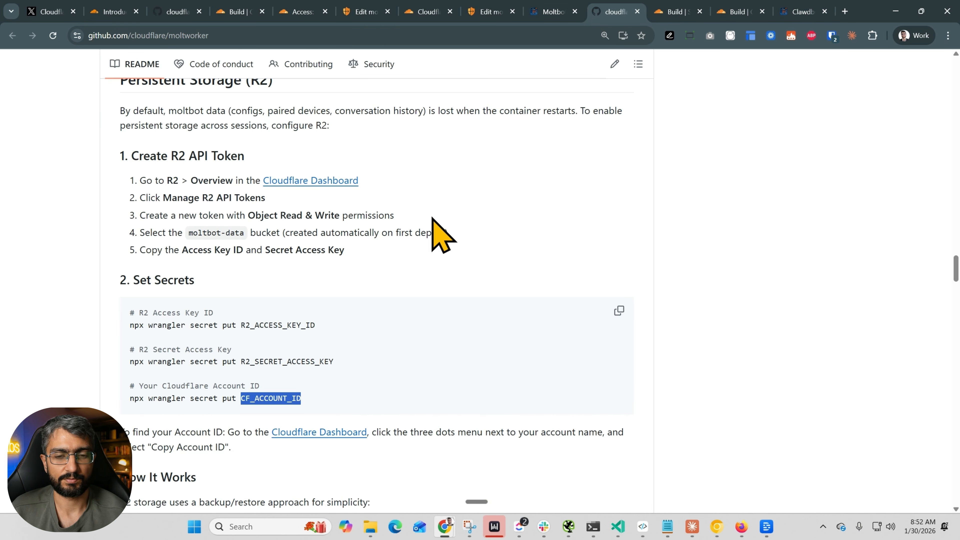
pyautogui.scroll(5, 438, 232)
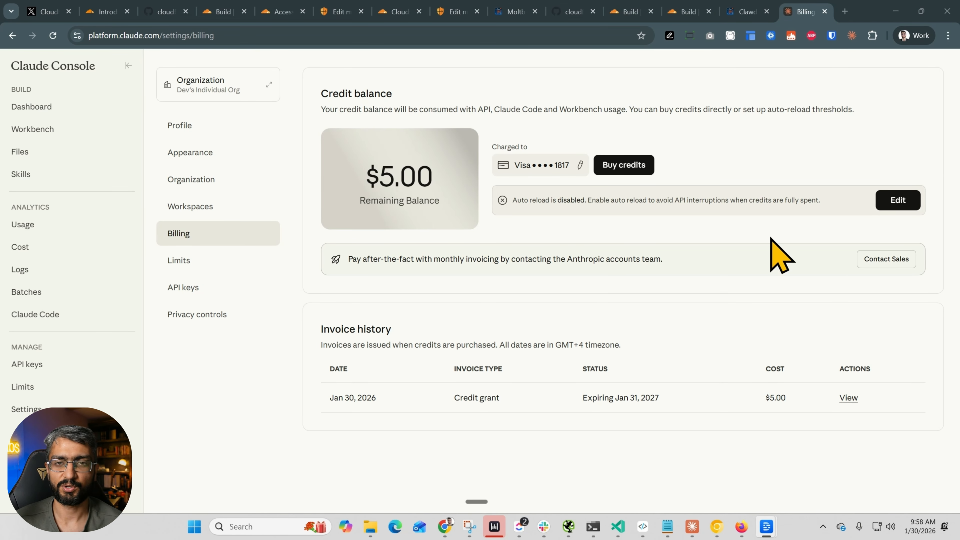
# Return from the Claude Console billing page to the gateway chat and send the message "Hi"
pyautogui.click(736, 13)
pyautogui.click(284, 488)
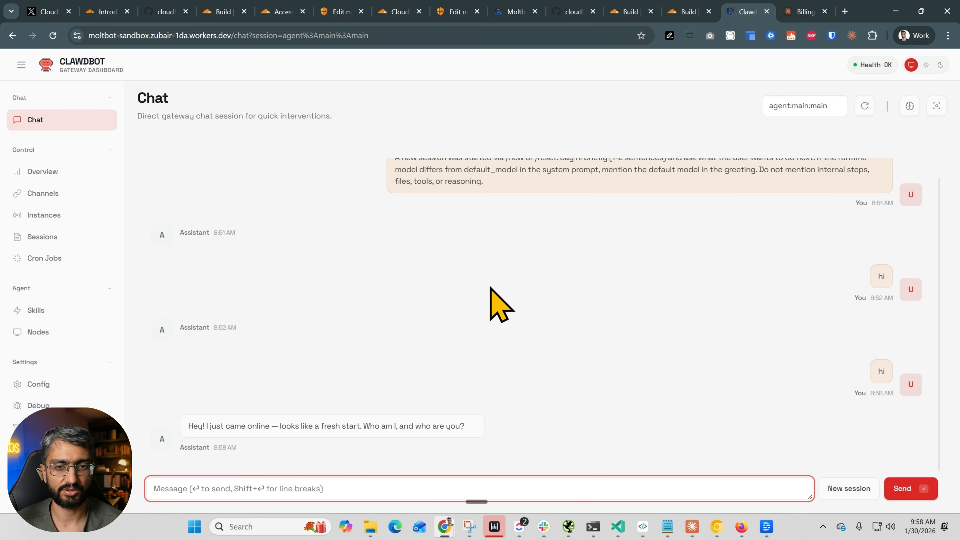
pyautogui.write('Hi')
pyautogui.press('Return')
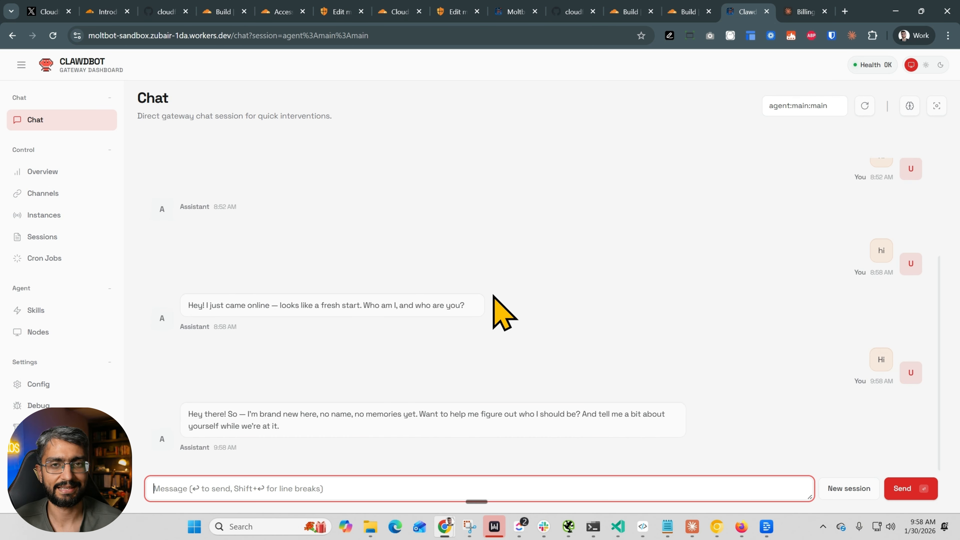
# Copy the gateway chat's URL and open it in a new incognito window
pyautogui.click(230, 36)
pyautogui.hotkey('ctrl', 'c')
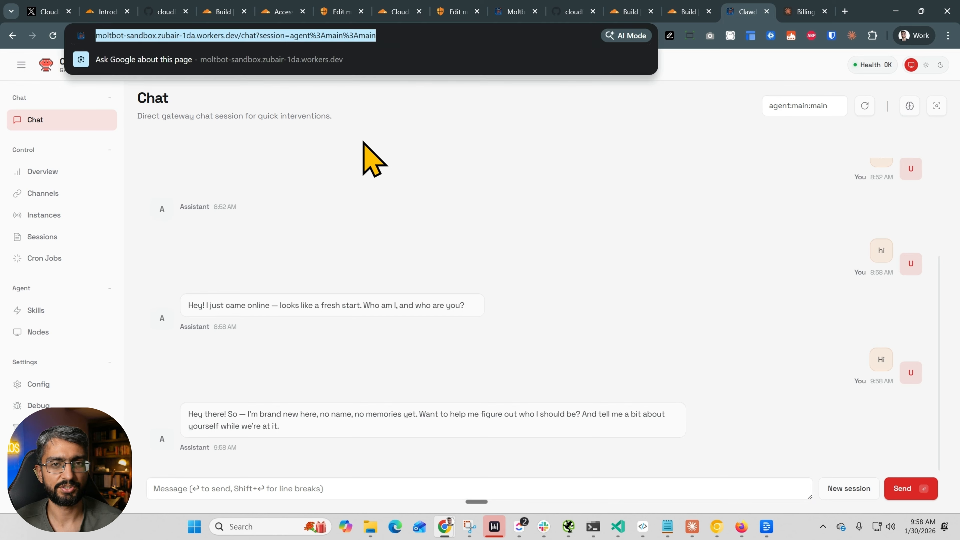
pyautogui.hotkey('ctrl', 'shift', 'n')
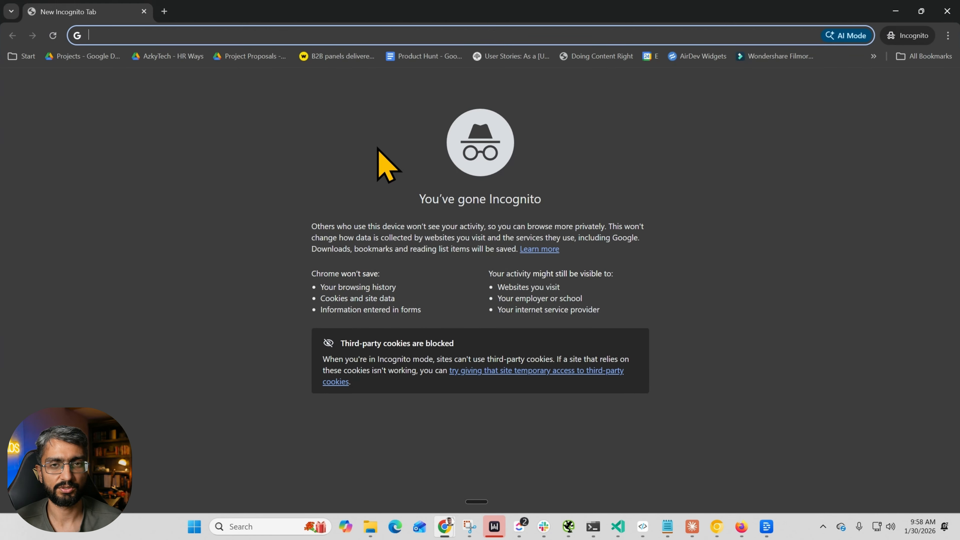
pyautogui.hotkey('ctrl', 'v')
pyautogui.press('Return')
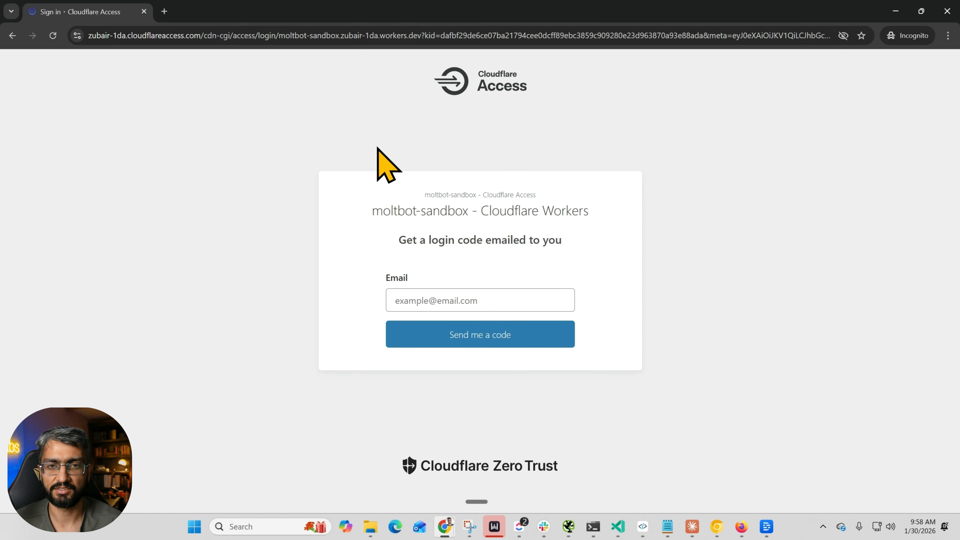
# Enter a test e-mail address on the Cloudflare Access sign-in page and request a login code
pyautogui.write('azkytech.com')
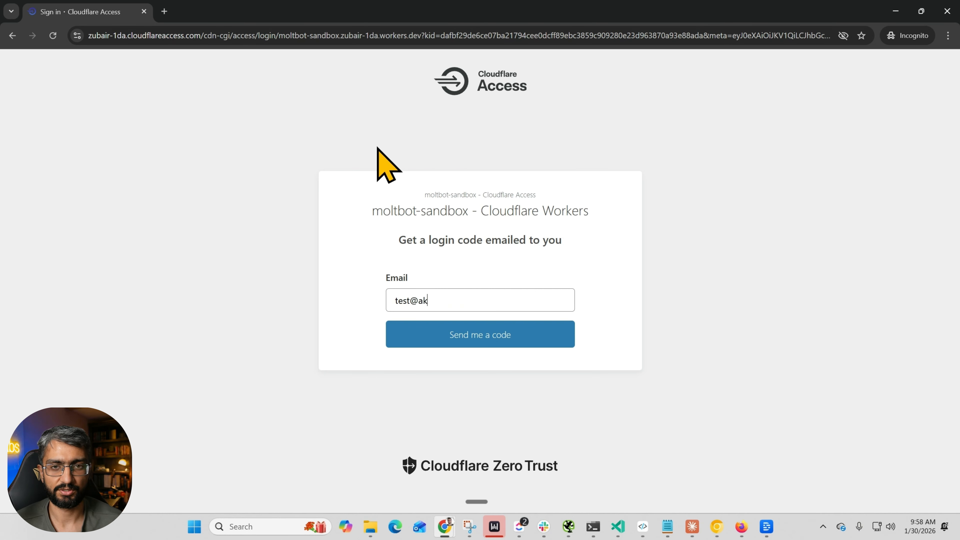
pyautogui.press('Return')
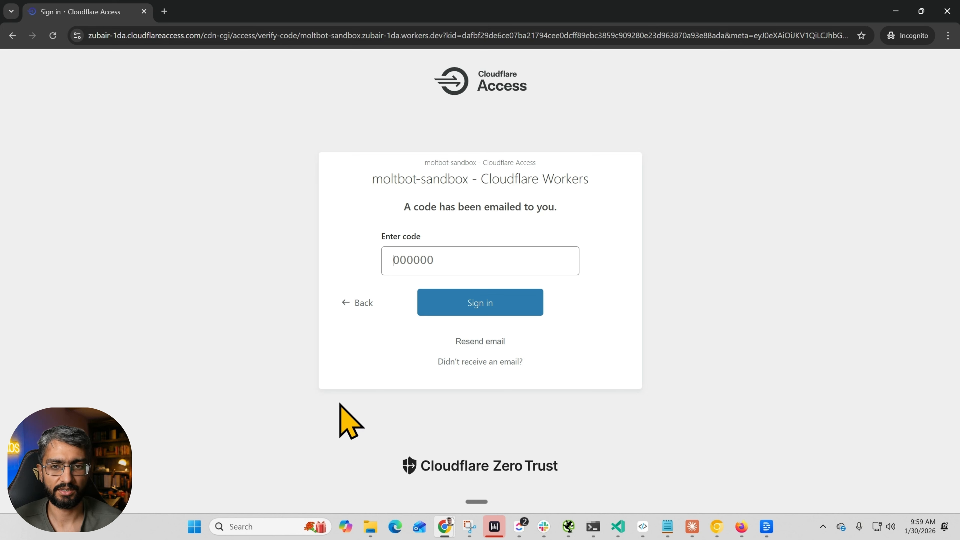
pyautogui.moveTo(445, 531)
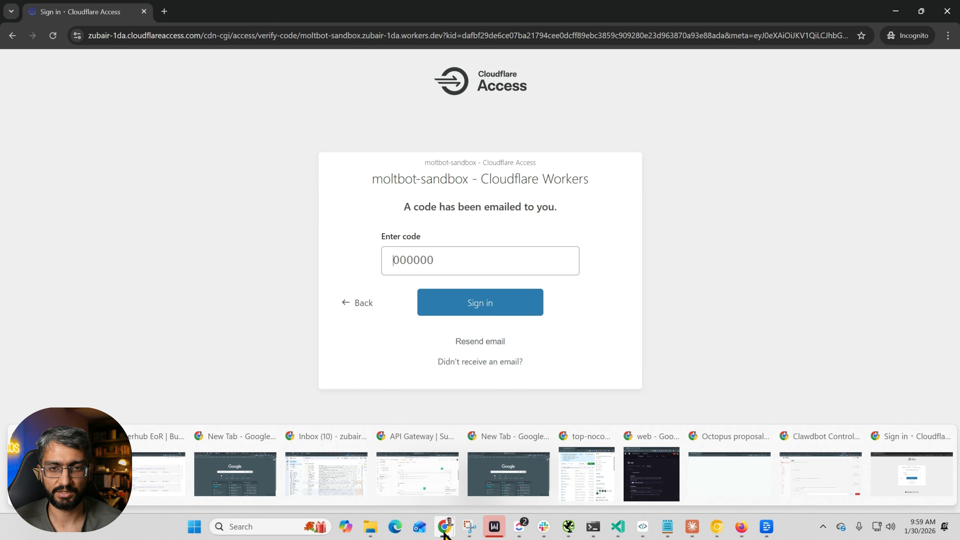